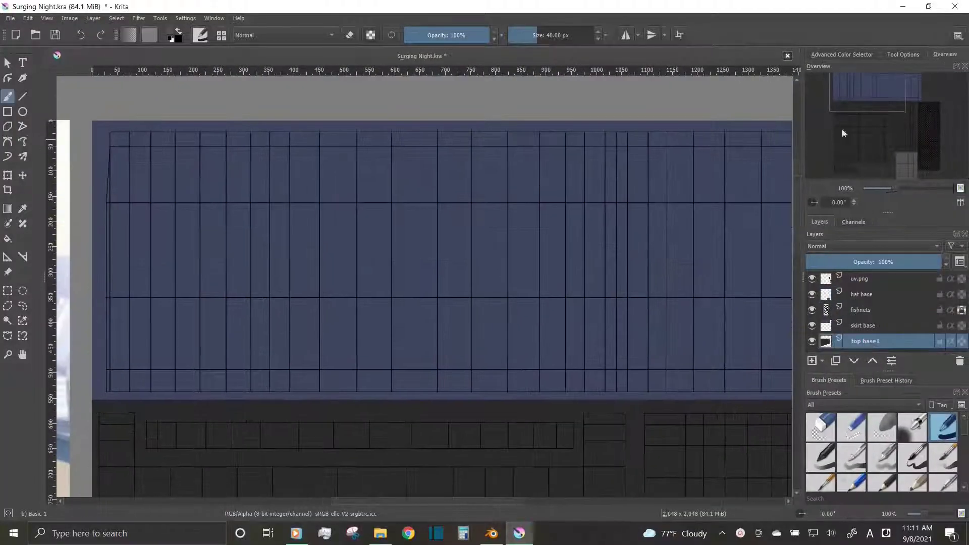
Rename the layer to erase and clear the strip below the blue block to transparency
left_click(842, 129)
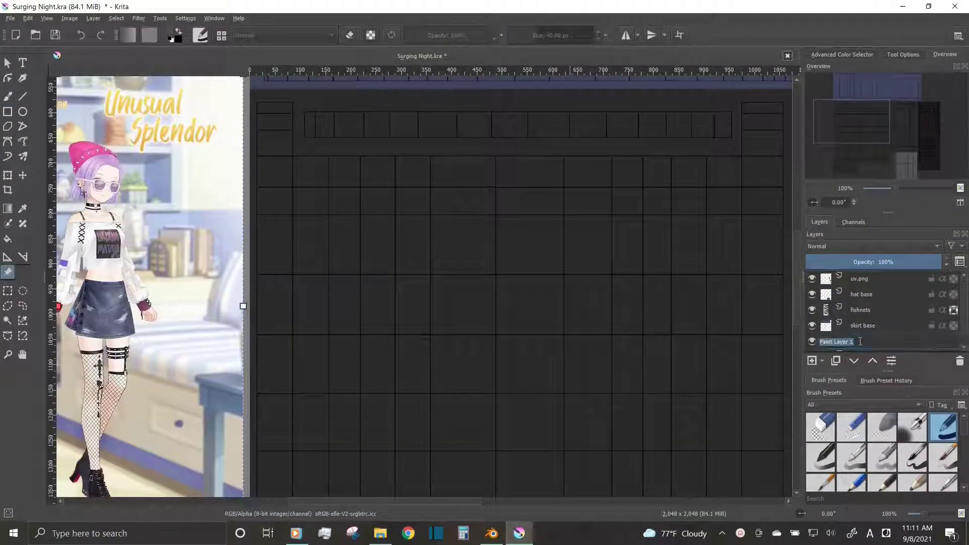
type("erase")
key("Return")
key("ctrl+r")
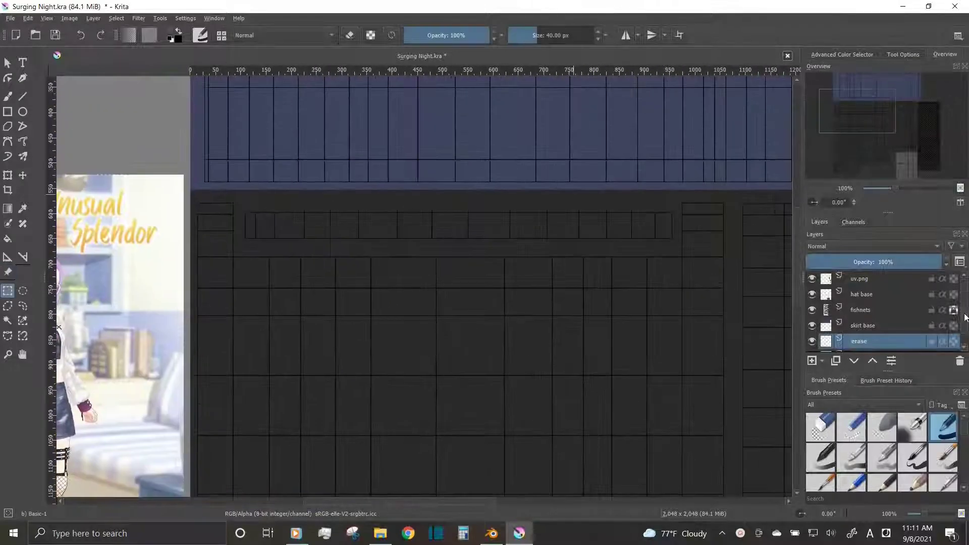
left_click_drag(645, 246, 676, 242)
key("Delete")
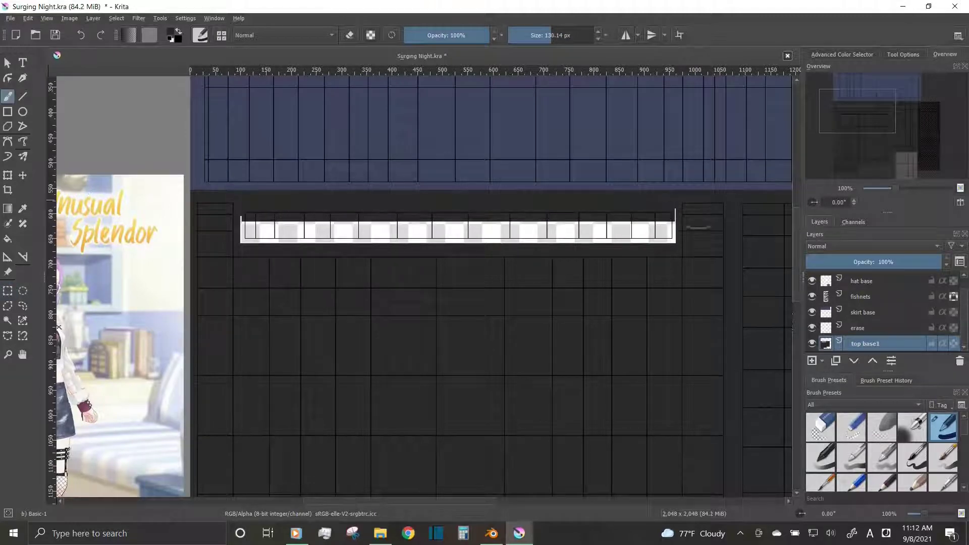
Try texture brushes, settle on Texture Wood Fiber, and paint a trial stroke at the strip's right end
scroll(852, 198, "up", 1)
left_click(862, 404)
left_click(833, 504)
left_click(912, 445)
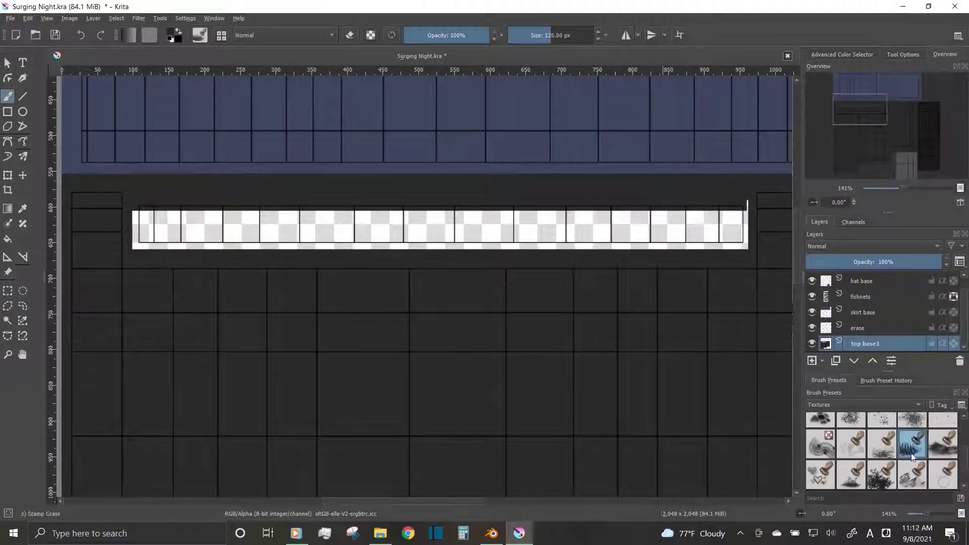
scroll(884, 462, "down", 3)
left_click(884, 454)
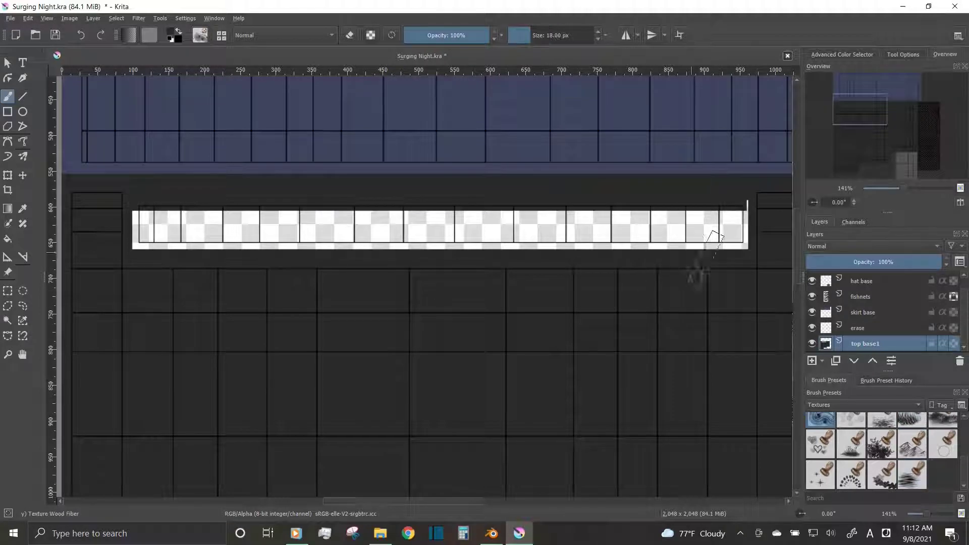
scroll(953, 444, "down", 2)
left_click_drag(897, 184, 903, 187)
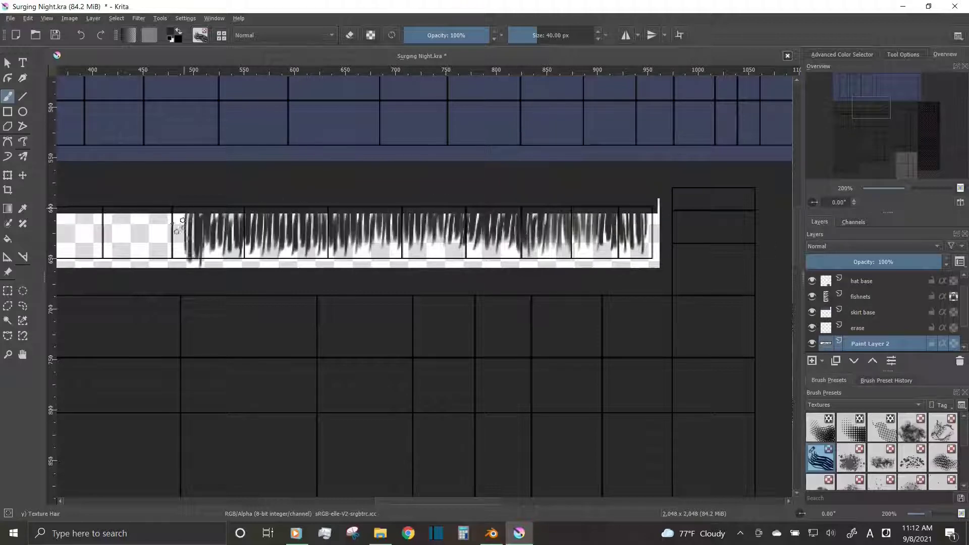
Paint dark hair fringe strokes along the strip, starting from its left end
scroll(151, 208, "left", 6, "shift")
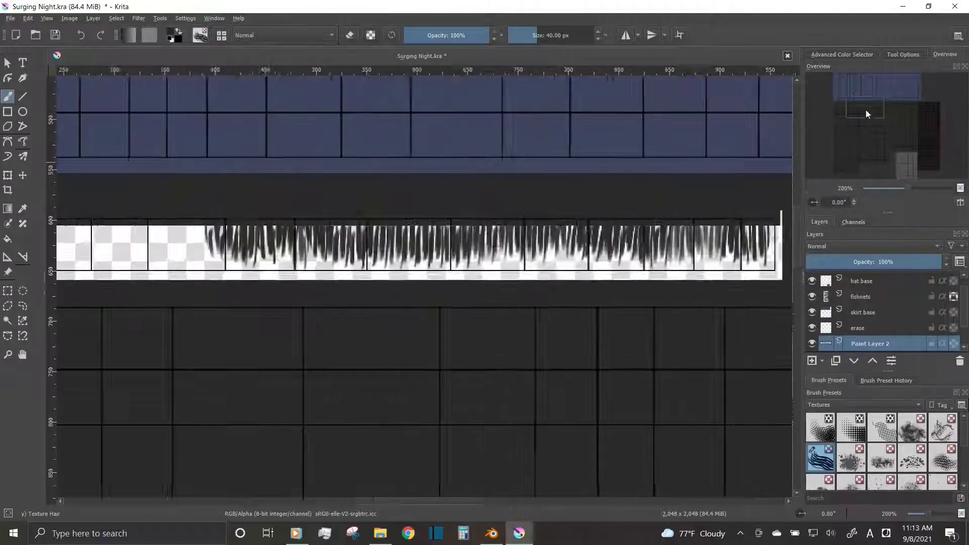
left_click_drag(146, 222, 160, 192)
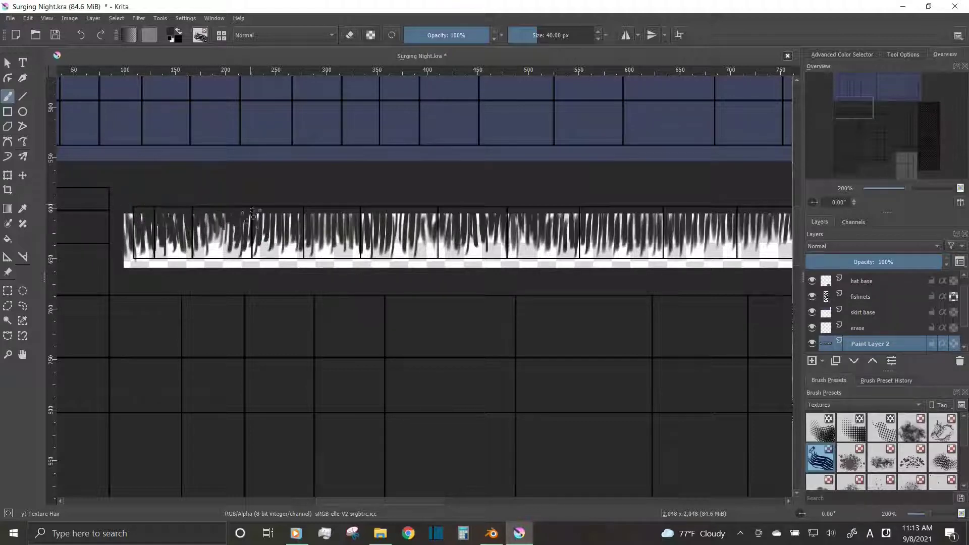
scroll(509, 214, "right", 6, "shift")
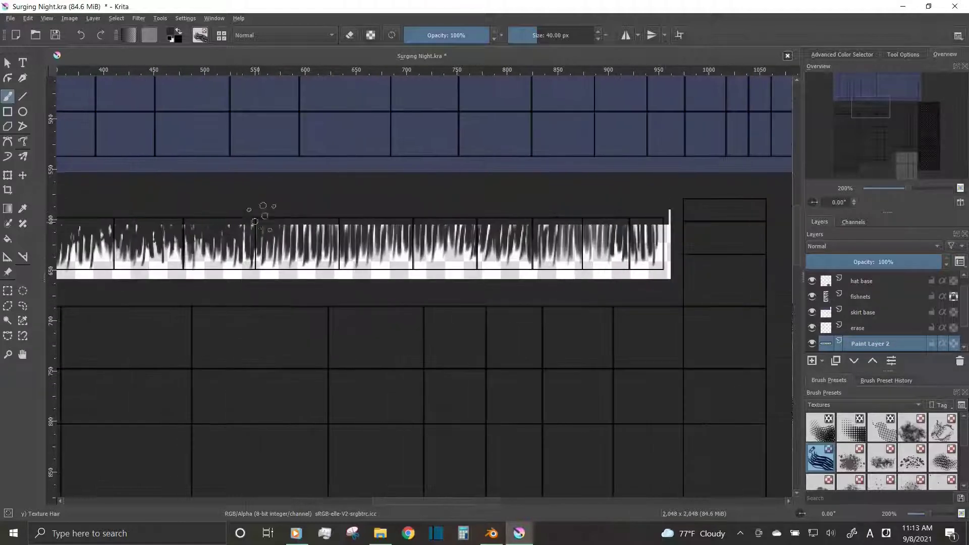
scroll(950, 453, "down", 3)
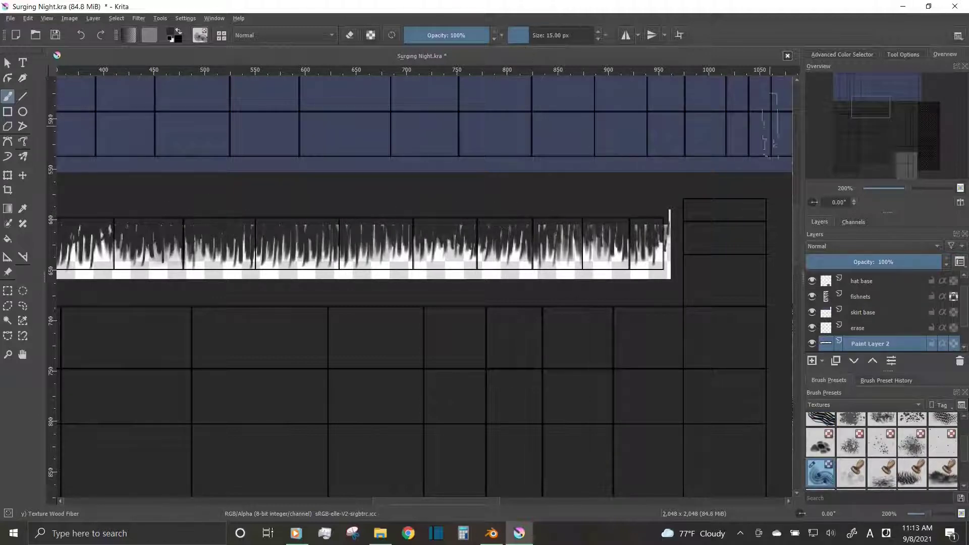
scroll(770, 125, "left", 6, "shift")
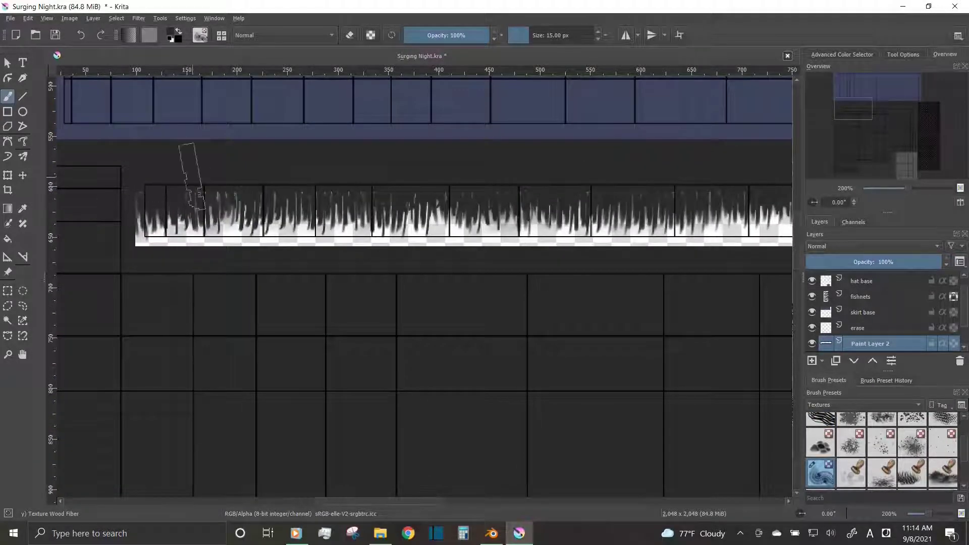
scroll(726, 144, "right", 6, "shift")
scroll(813, 322, "down", 2)
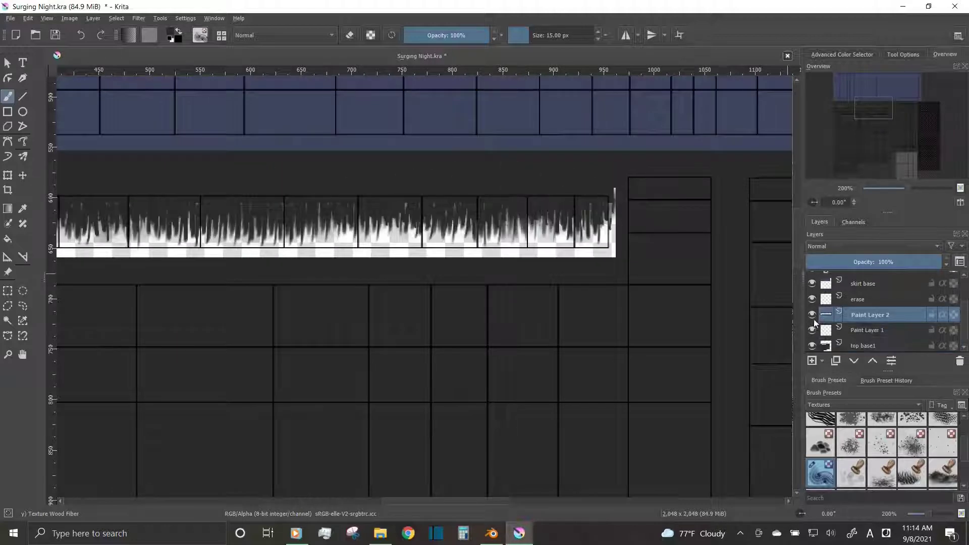
Rename Paint Layer 2 to frayed thingies
type("frayed thingies")
key("Return")
key("Down")
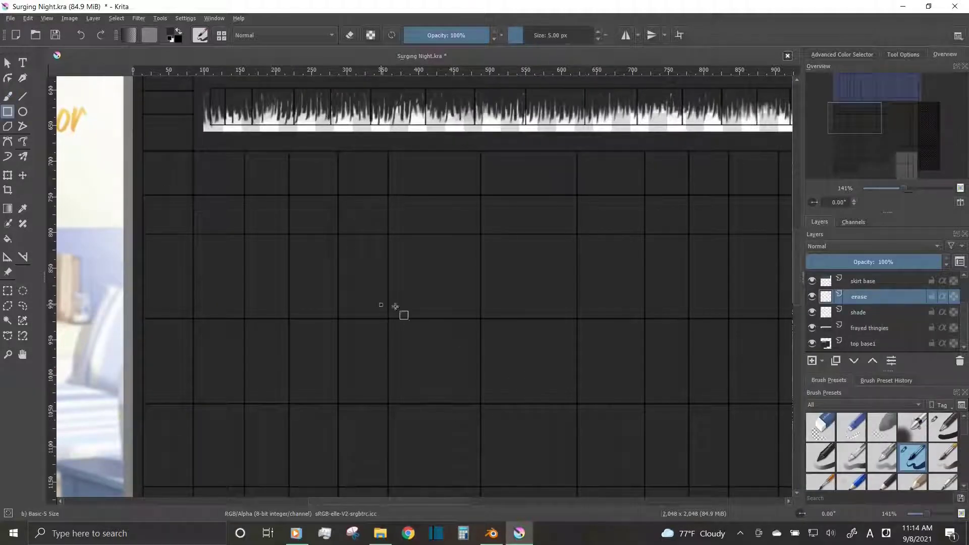
Fill a pink rectangle on the erase layer to cut a square hole, then export the texture
left_click_drag(246, 183, 410, 328)
key("f")
left_click(336, 248)
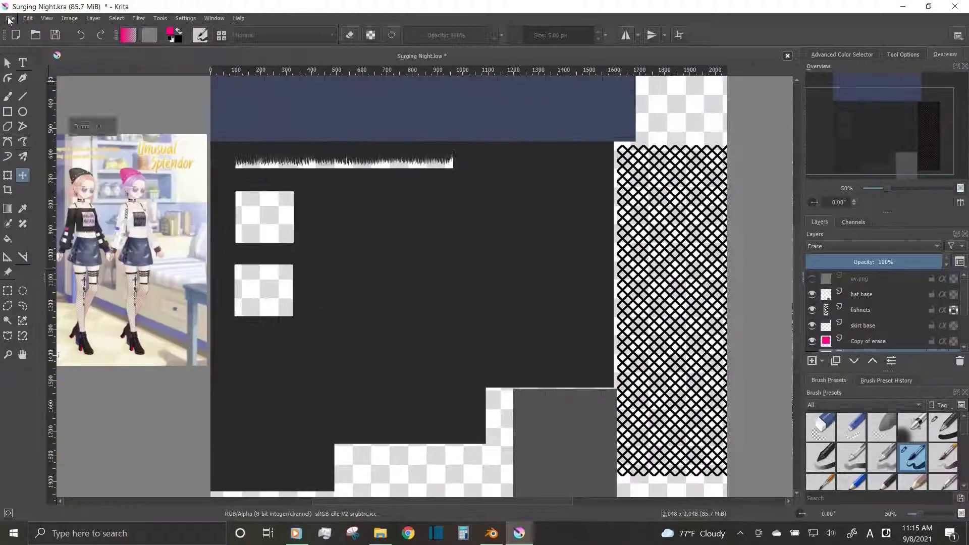
left_click(10, 19)
left_click(35, 115)
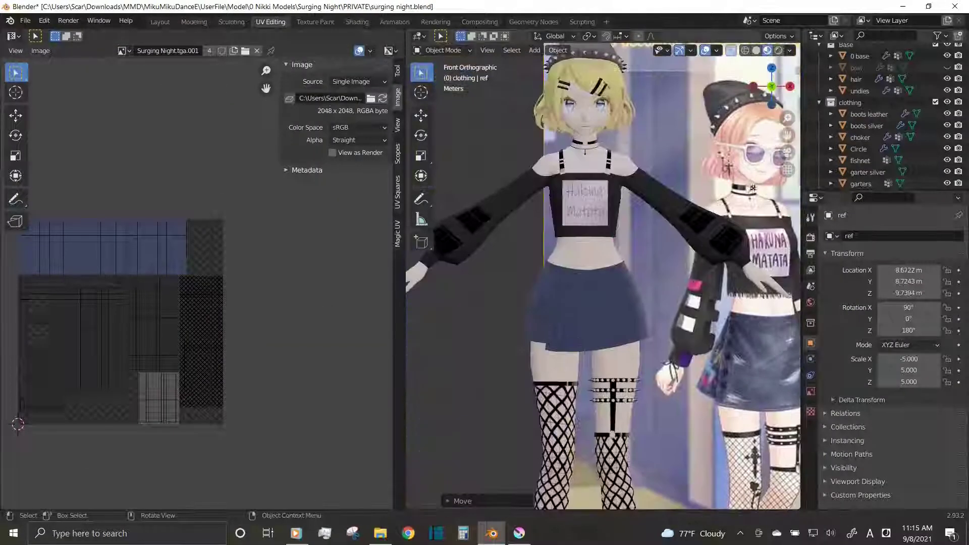
In Blender, set the top clothing material's blend mode to alpha blending and select the Shirt material
scroll(865, 126, "down", 5)
left_click(855, 155)
left_click(811, 440)
left_click(923, 396)
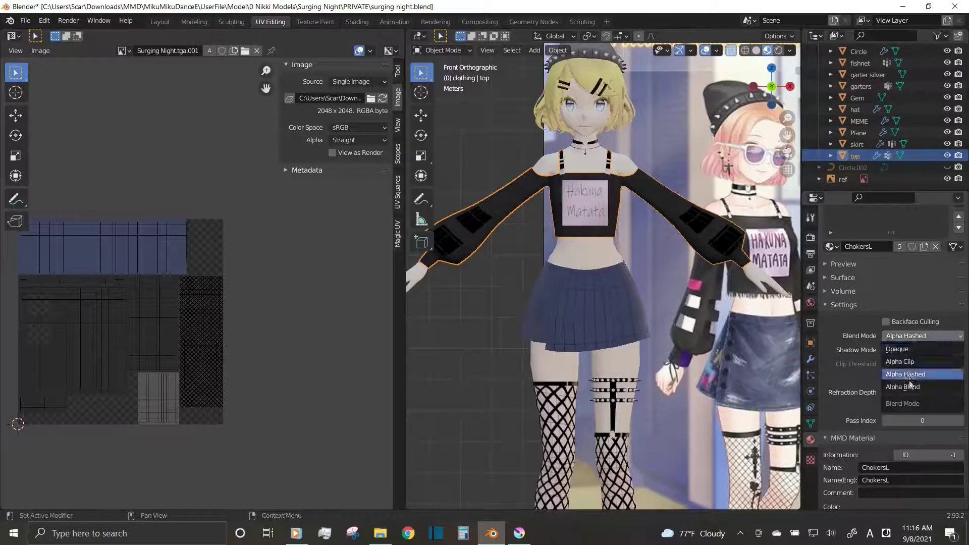
left_click(898, 373)
left_click(855, 238)
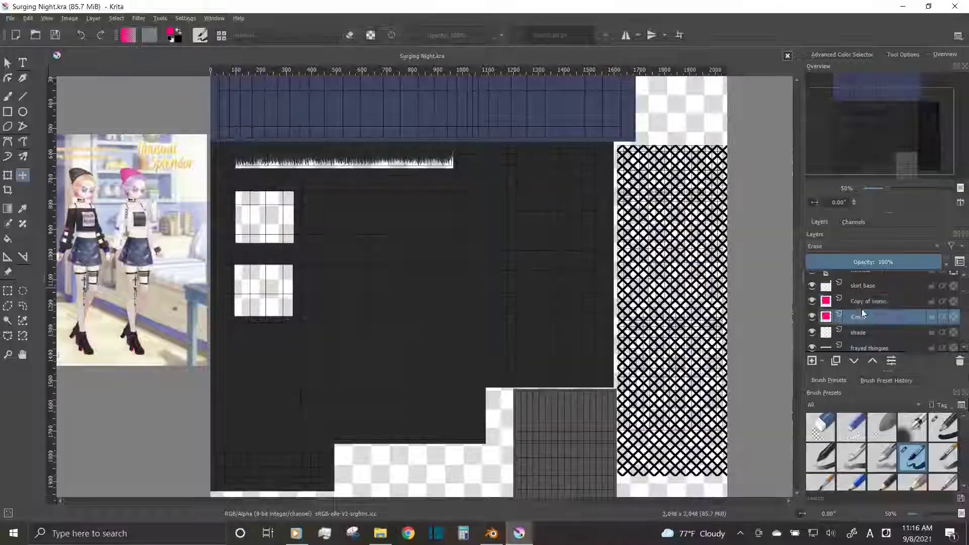
Save, then duplicate the square-hole layer into a resized row of four evenly spaced holes
key("ctrl+s")
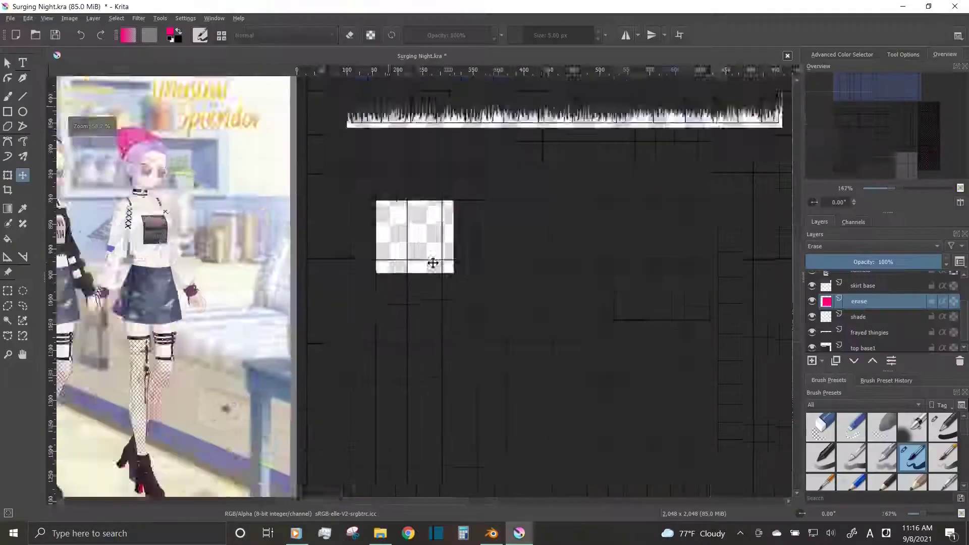
left_click(836, 360)
mouse_move(424, 242)
left_mouse_down()
mouse_move(379, 242)
mouse_move(398, 276)
mouse_move(554, 286)
left_mouse_up()
key("ctrl+j")
key("ctrl+j")
scroll(504, 294, "down", 1, "ctrl")
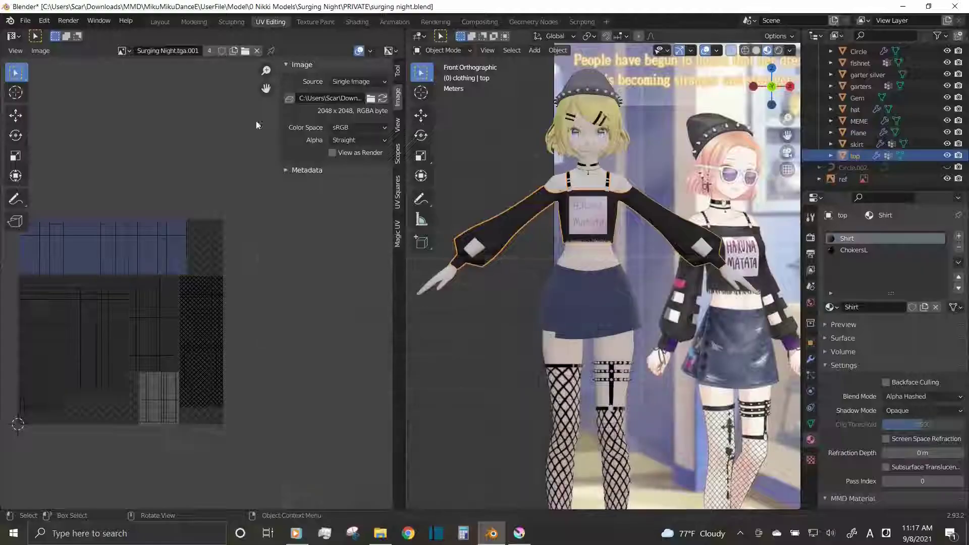
middle_click_drag(682, 246, 686, 247)
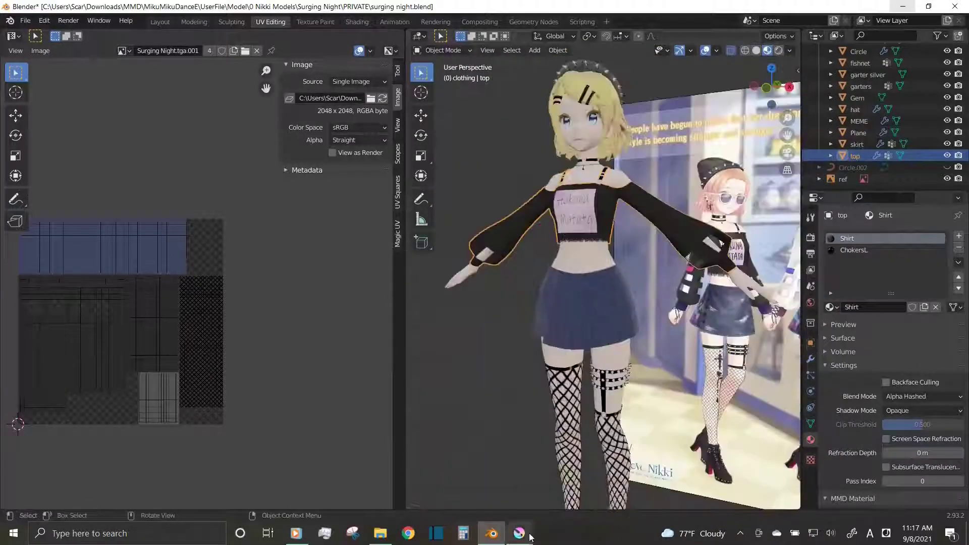
left_click(519, 533)
left_click_drag(669, 262, 682, 261)
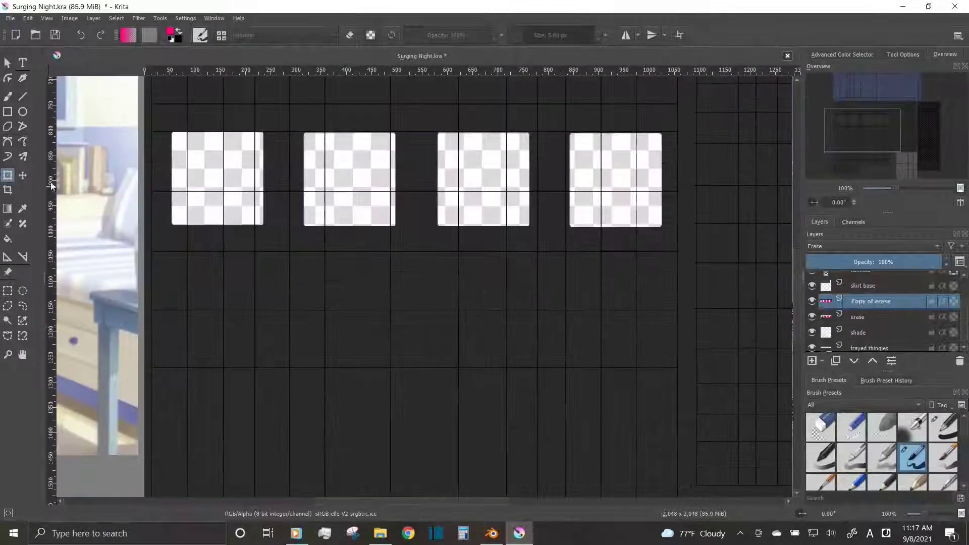
Move the copied squares down into a second row of four holes beneath the first
left_click(22, 175)
left_click_drag(503, 191, 502, 311)
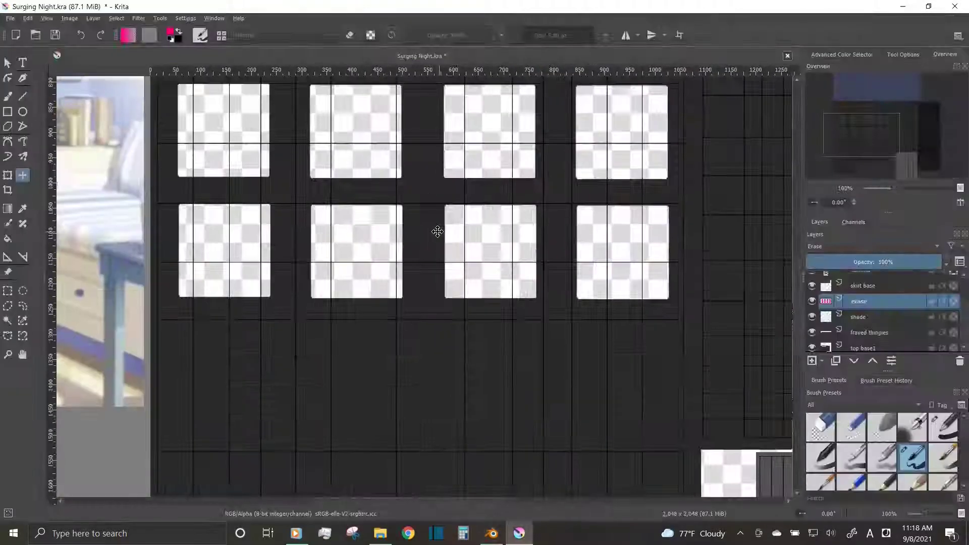
left_click_drag(437, 232, 438, 280)
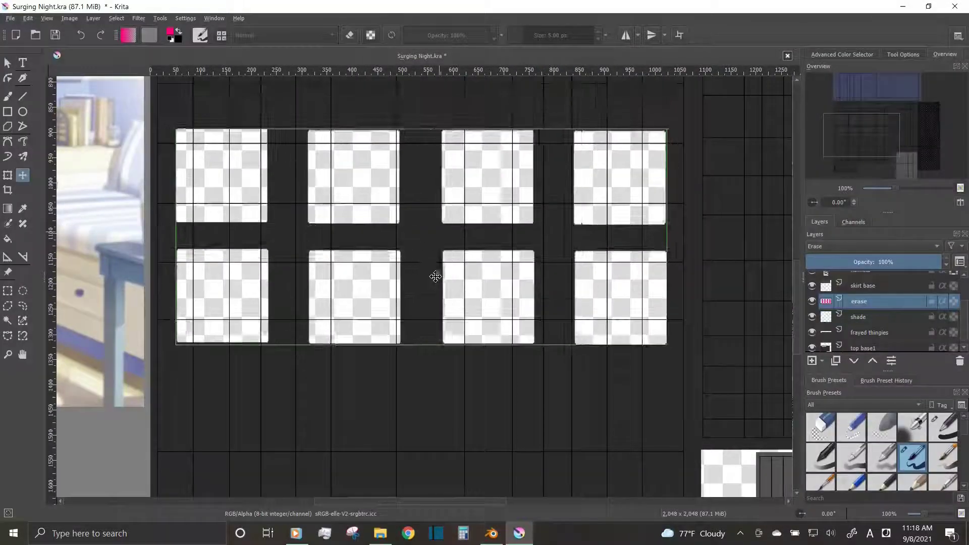
In Blender's UV editor, show the Surging Night.tga.001 texture and hide the UV edge overlay
left_click(902, 11)
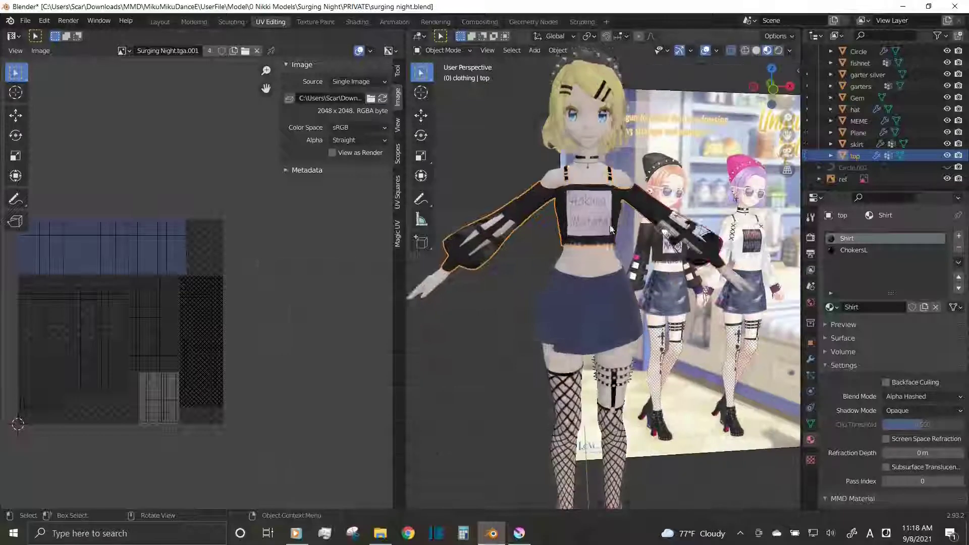
left_click(196, 50)
scroll(253, 127, "up", 2)
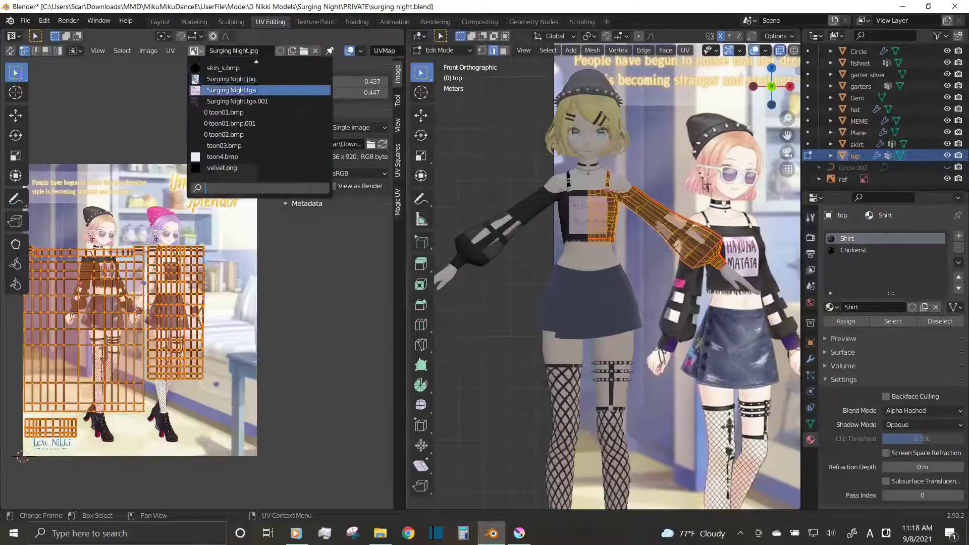
left_click(227, 95)
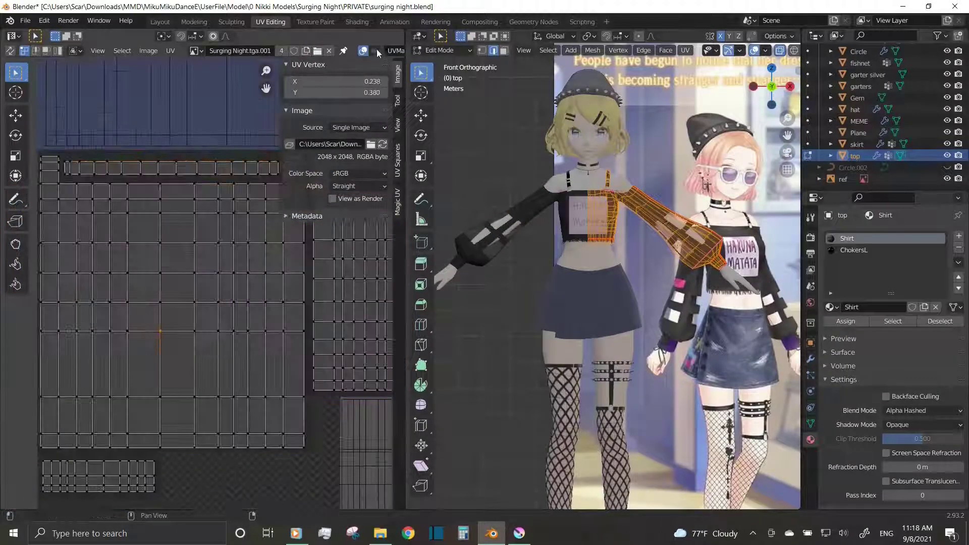
left_click(374, 50)
left_click(303, 118)
Shift rows of sleeve UV vertices vertically over the square-hole area
left_click_drag(32, 315, 308, 349)
key("g")
key("y")
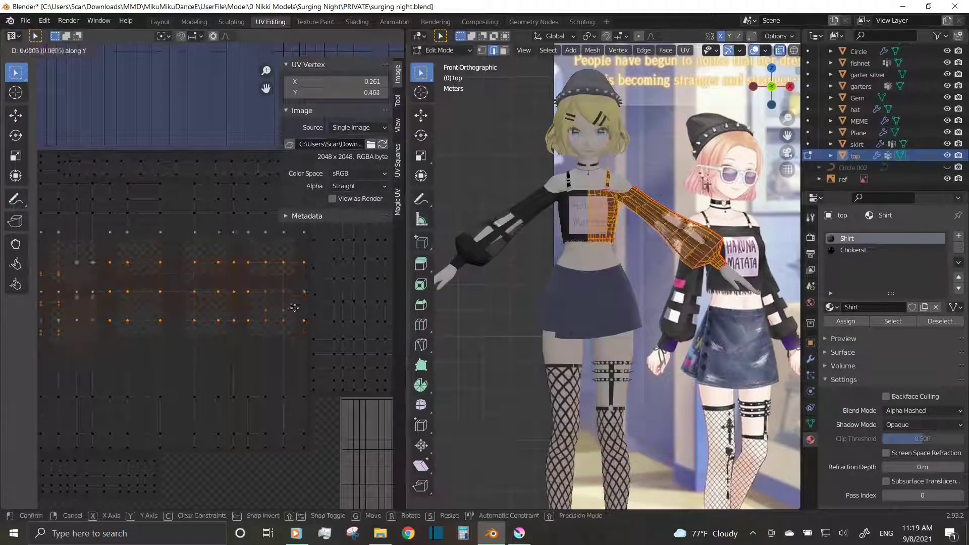
left_click(343, 388)
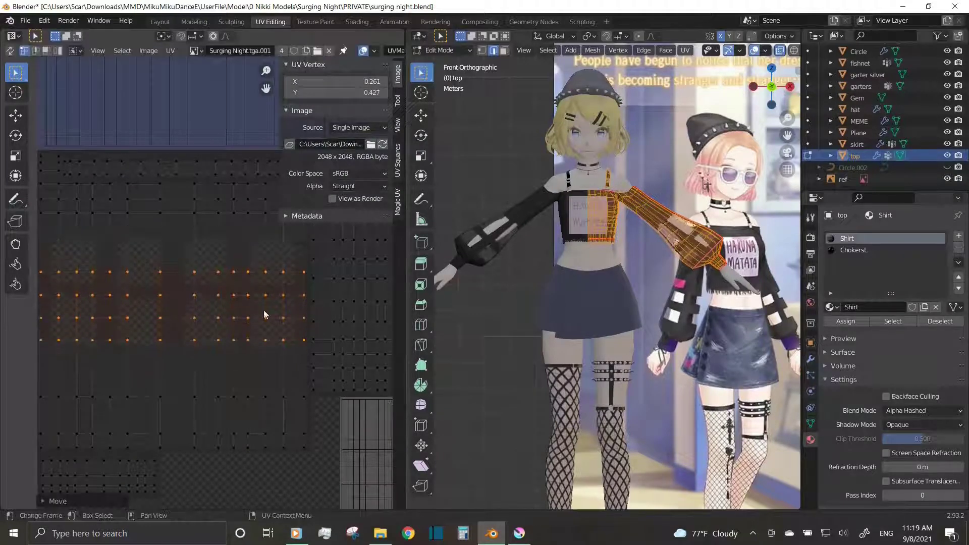
left_click(262, 391)
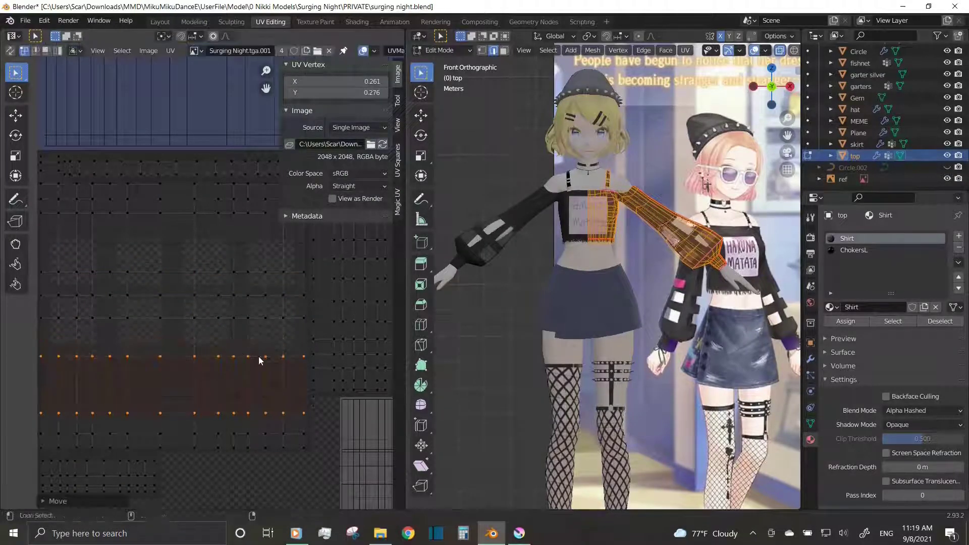
scroll(571, 282, "up", 3)
mouse_move(572, 281)
middle_mouse_down()
mouse_move(515, 310)
mouse_move(555, 278)
middle_mouse_up()
scroll(515, 309, "down", 3)
key("g")
key("y")
left_click(363, 316)
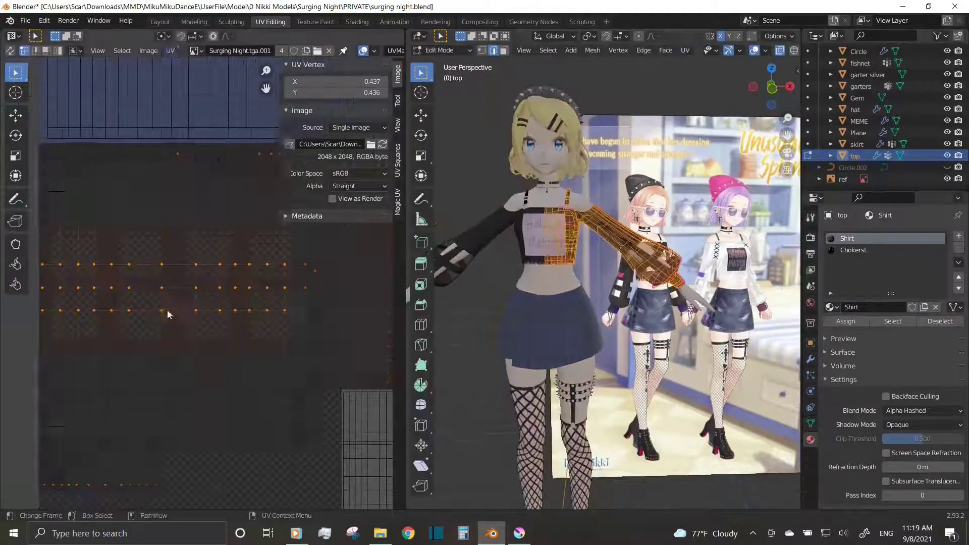
Leave edit mode, save surging night.blend, inspect the model, and switch back to Krita
key("Tab")
key("ctrl+s")
scroll(556, 277, "down", 3)
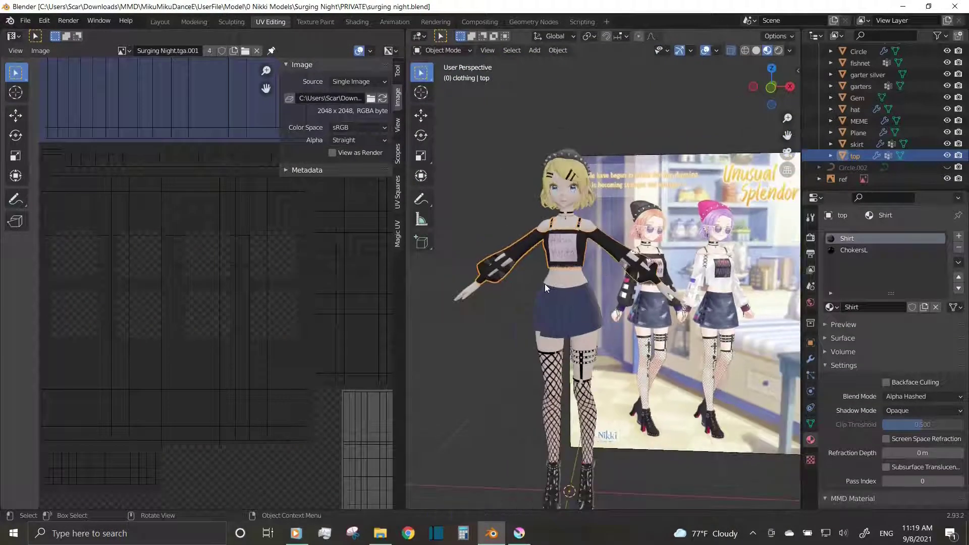
scroll(544, 283, "up", 3)
middle_click_drag(544, 284, 628, 407)
key("alt+Tab")
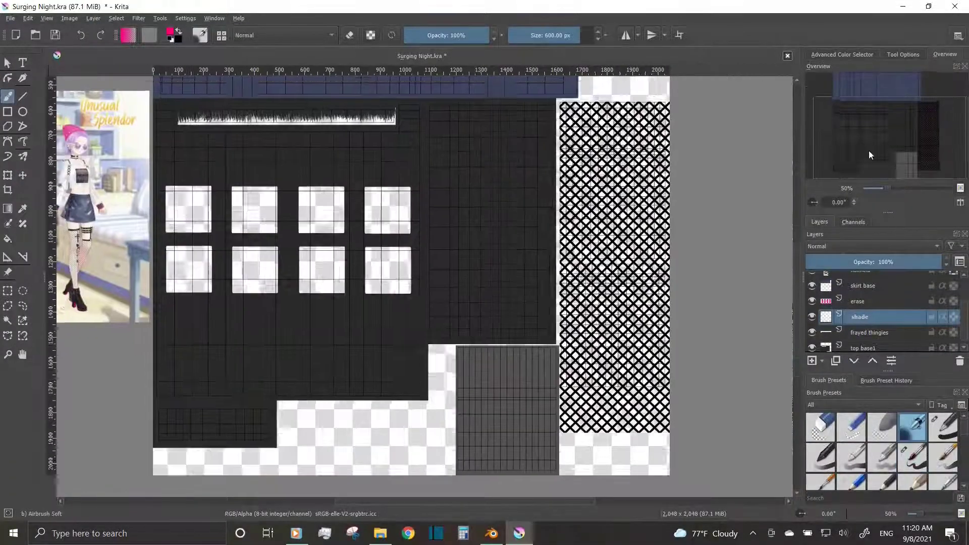
Paint soft black airbrush shading over the black shirt area of the texture
left_click_drag(880, 188, 889, 189)
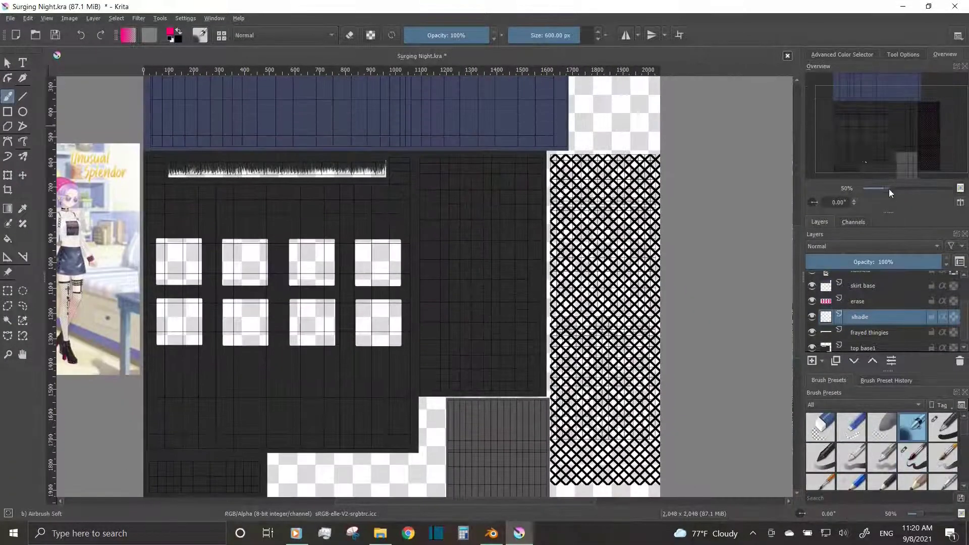
left_click(841, 54)
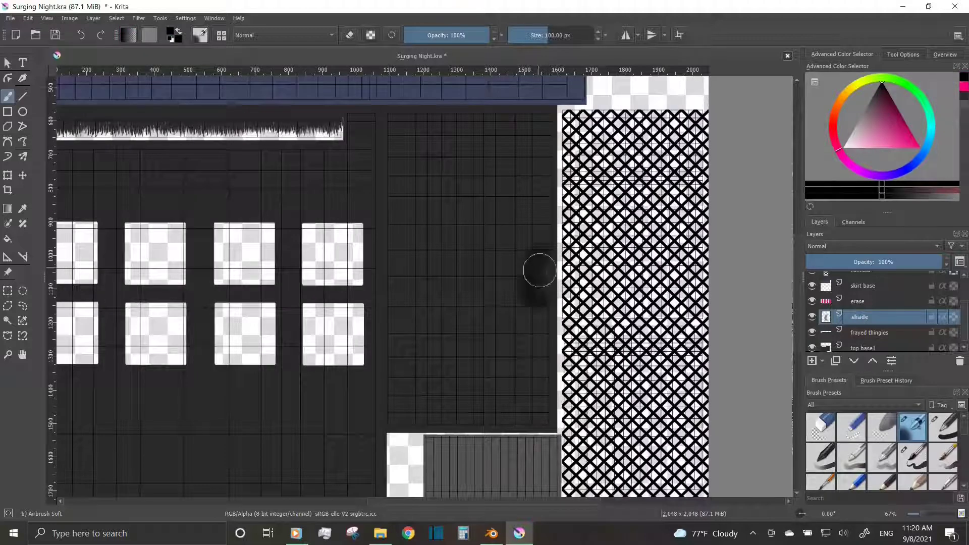
left_click(945, 54)
left_click_drag(871, 117, 848, 133)
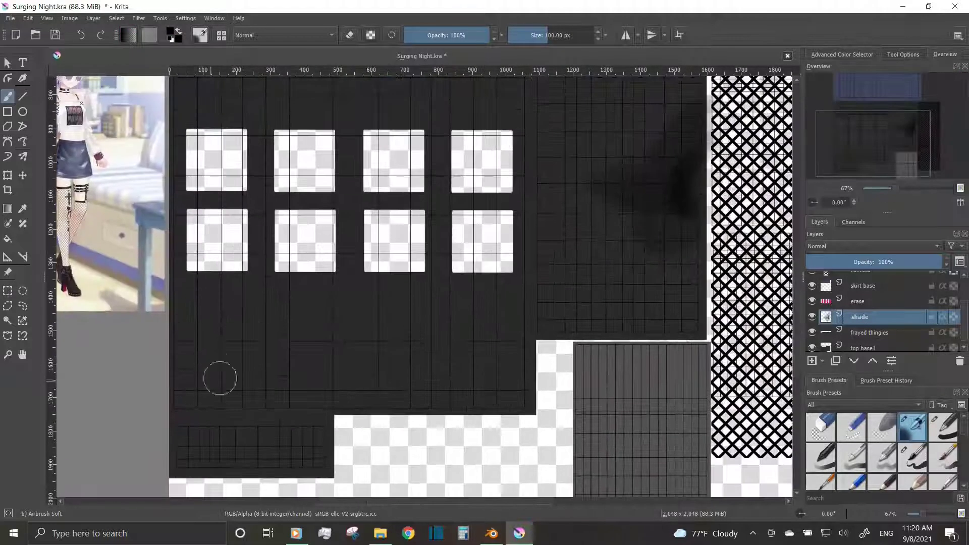
left_click_drag(330, 388, 348, 340)
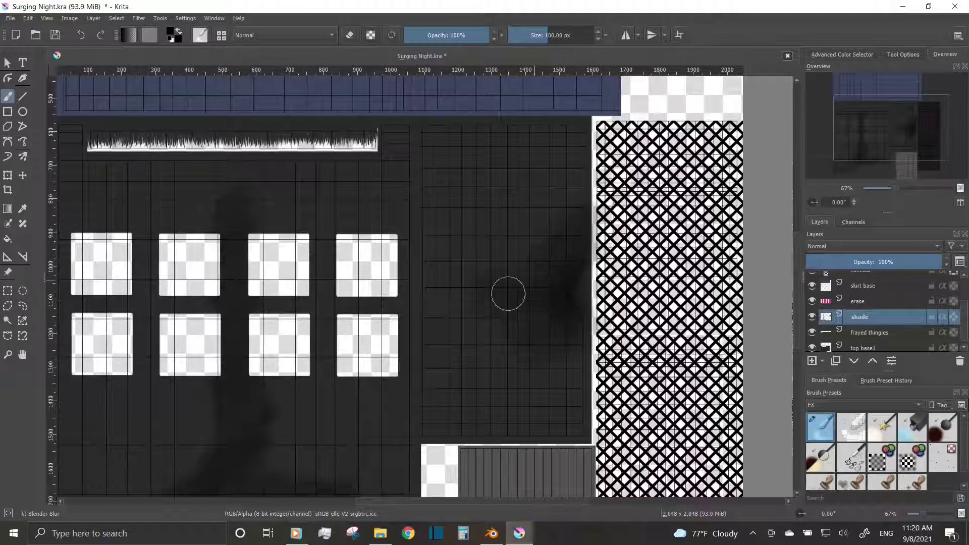
scroll(400, 206, "left", 5, "shift")
scroll(423, 415, "down", 3)
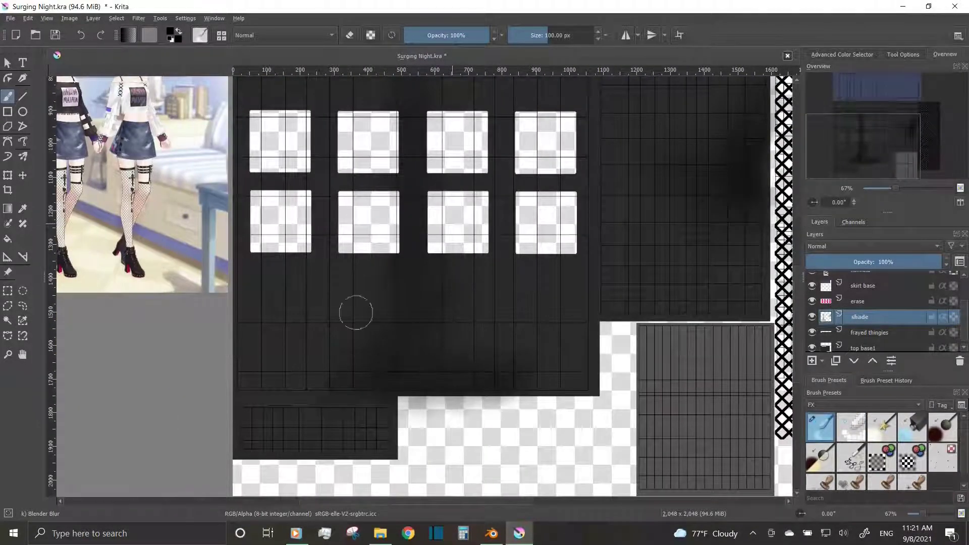
Switch to the top base1 layer and check the model from a full front view
left_click(877, 346)
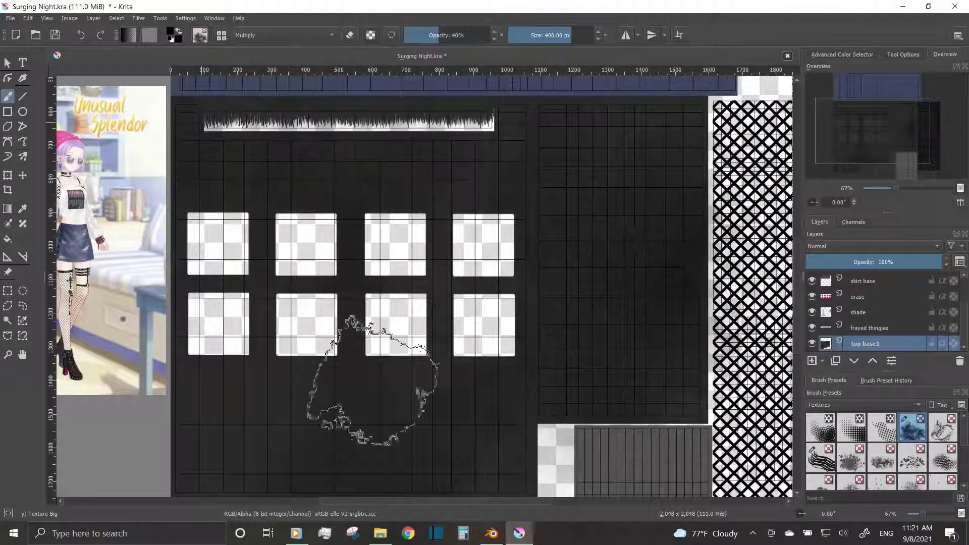
scroll(252, 146, "up", 1)
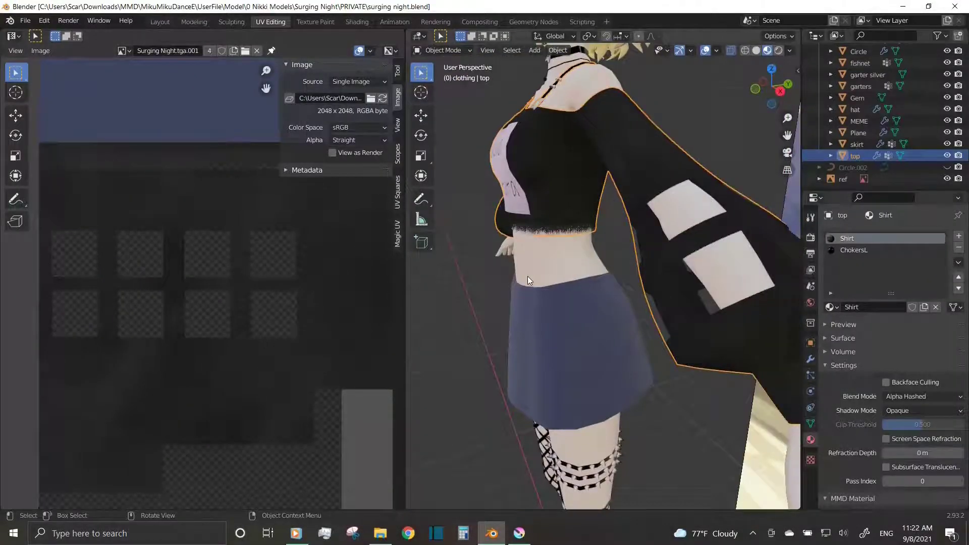
middle_click_drag(528, 277, 814, 386)
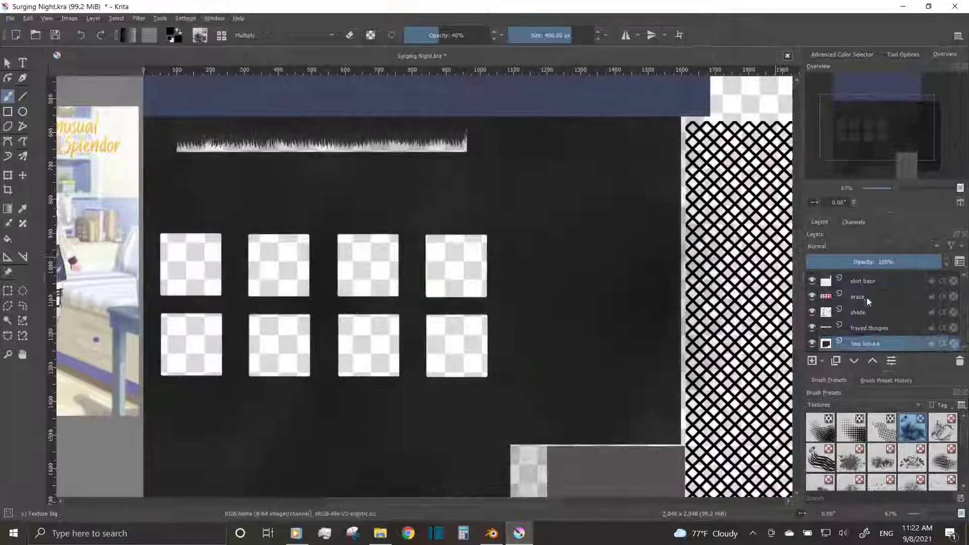
On the skirt base layer, paint dark blue textured strokes over the skirt area
scroll(867, 302, "up", 3)
left_click(841, 298)
scroll(709, 328, "down", 3)
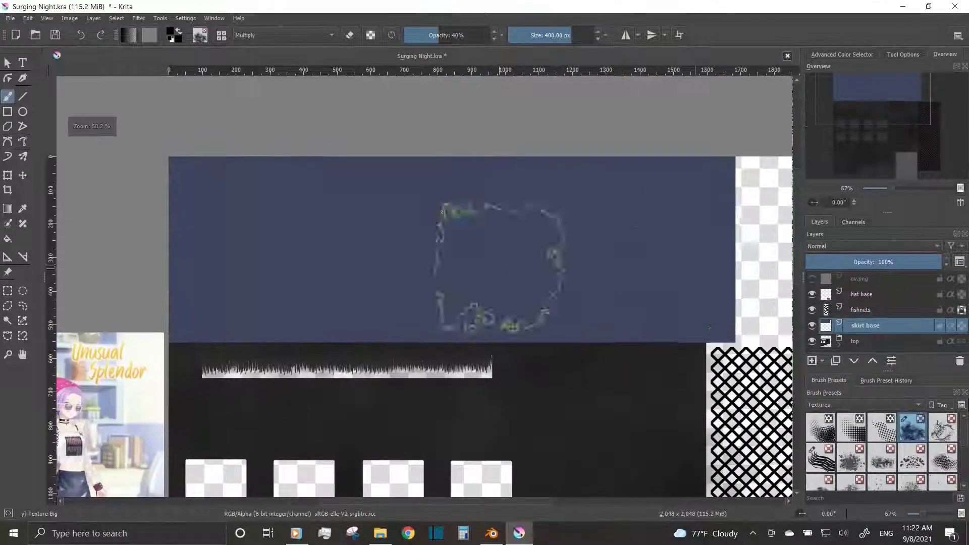
left_click(842, 54)
left_click(889, 106)
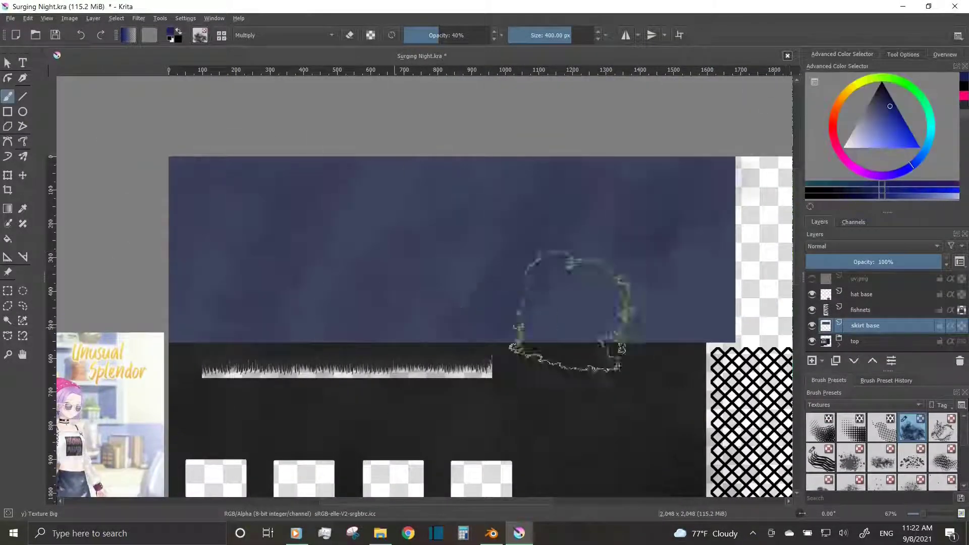
left_click_drag(621, 348, 649, 195)
mouse_move(265, 235)
left_mouse_down()
mouse_move(706, 258)
mouse_move(238, 245)
left_mouse_up()
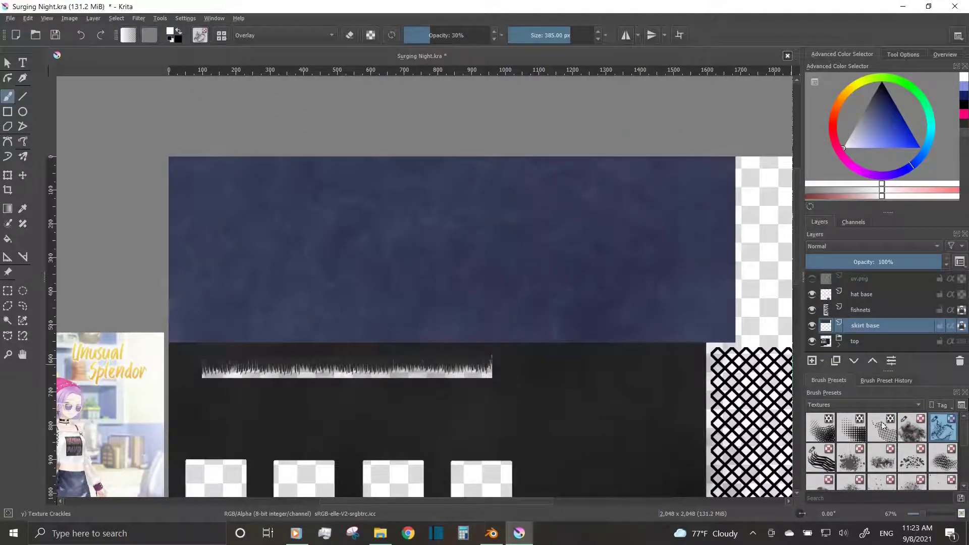
left_click_drag(964, 427, 964, 456)
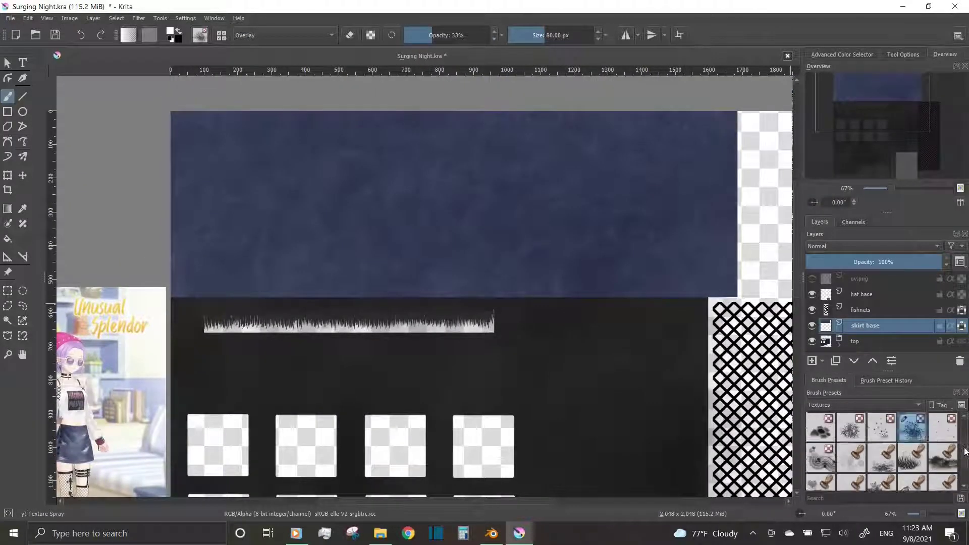
Add crosshatched texture to the skirt with other texture brushes in Overlay, then Multiply blending
left_click(283, 35)
left_click(277, 116)
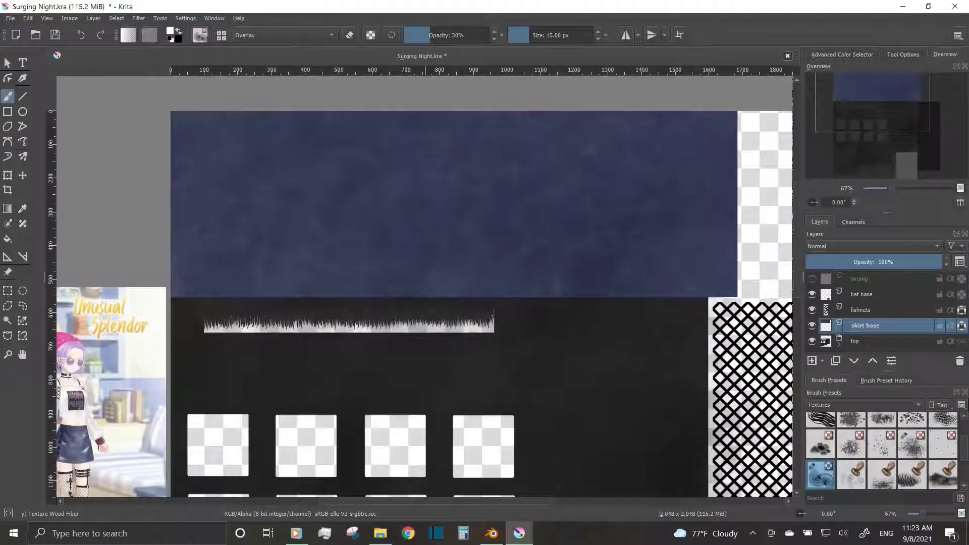
left_click_drag(863, 111, 867, 100)
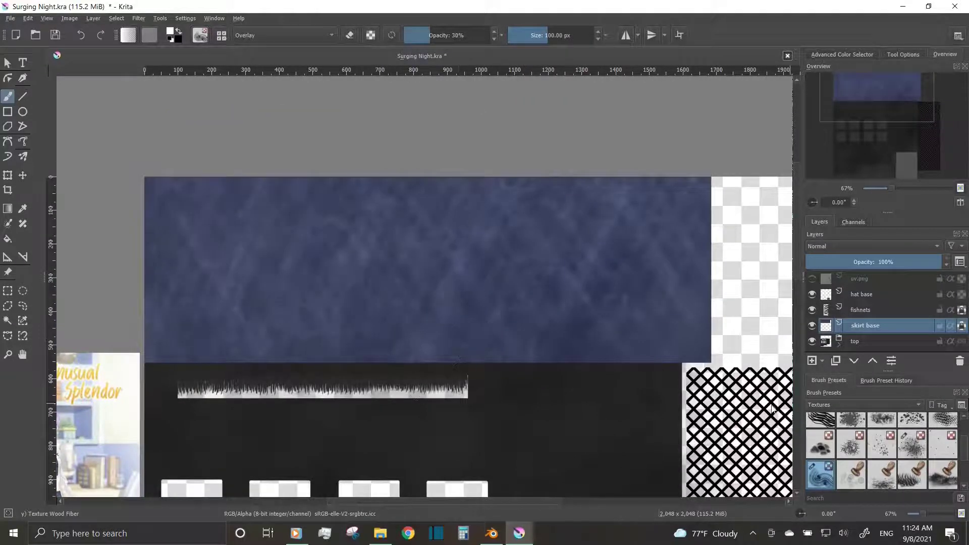
scroll(888, 429, "up", 2)
left_click(882, 457)
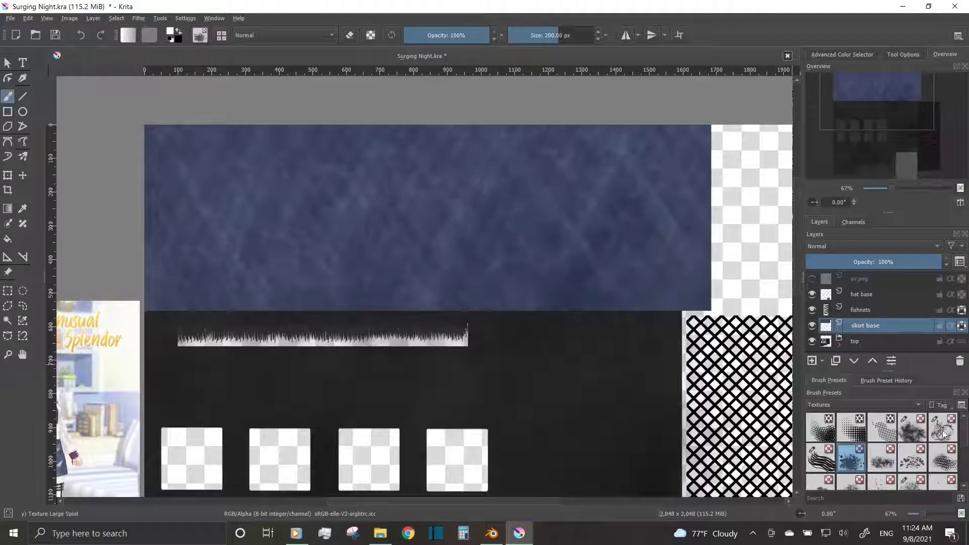
scroll(868, 454, "down", 1)
left_click(850, 459)
key("alt+shift+m")
left_click(842, 54)
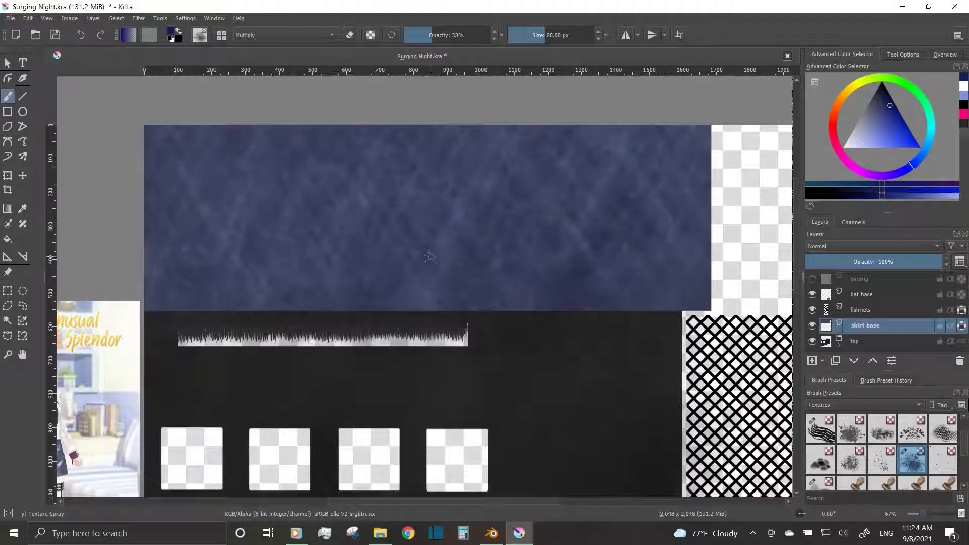
Name the new layer above skirt base colors
type("colors")
key("Return")
key("slash")
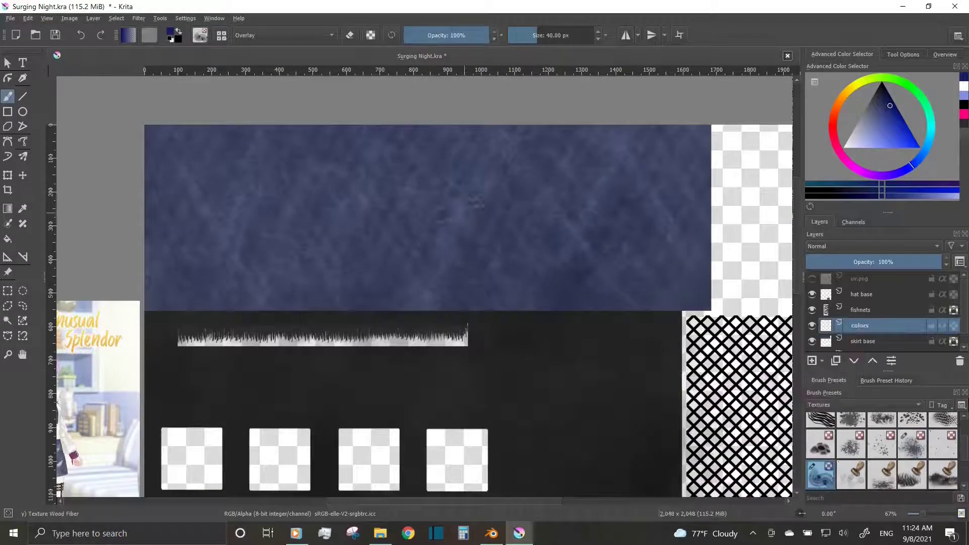
Show the uv.png grid, zoom into the skirt, and test white textured strokes, undoing unwanted ones
left_click(944, 54)
left_click_drag(892, 96, 876, 111)
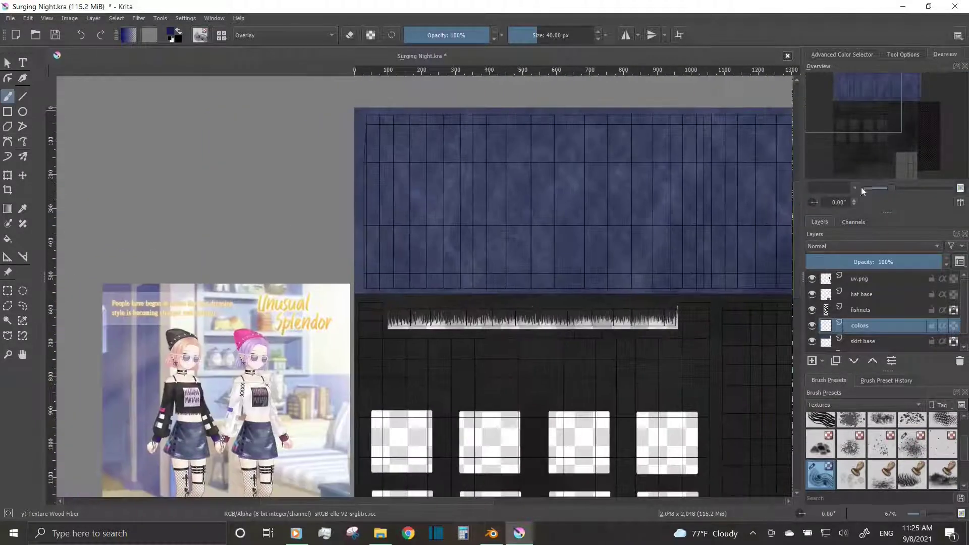
left_click(862, 59)
left_click(944, 54)
key("plus")
key("plus")
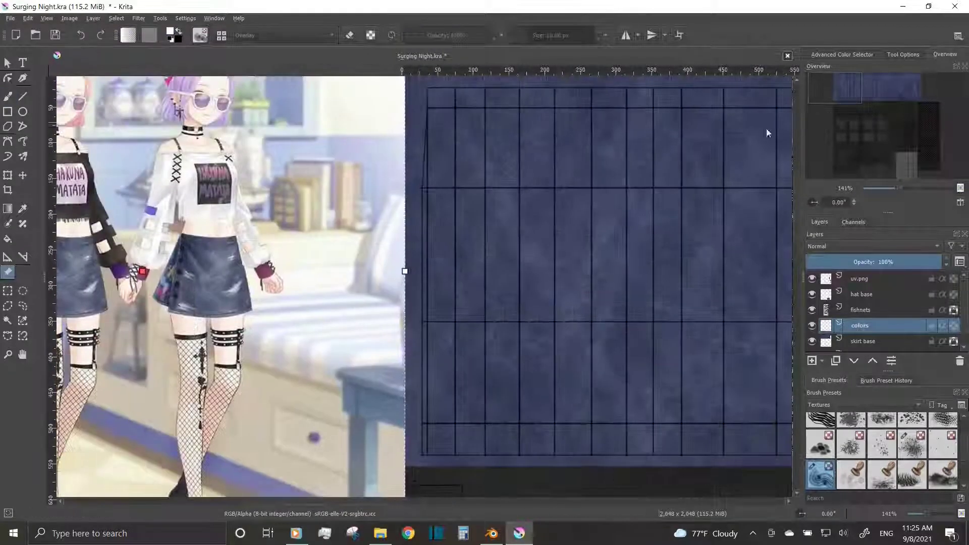
left_click_drag(527, 224, 595, 252)
key("ctrl+z")
left_click_drag(575, 336, 504, 278)
left_click_drag(482, 389, 702, 419)
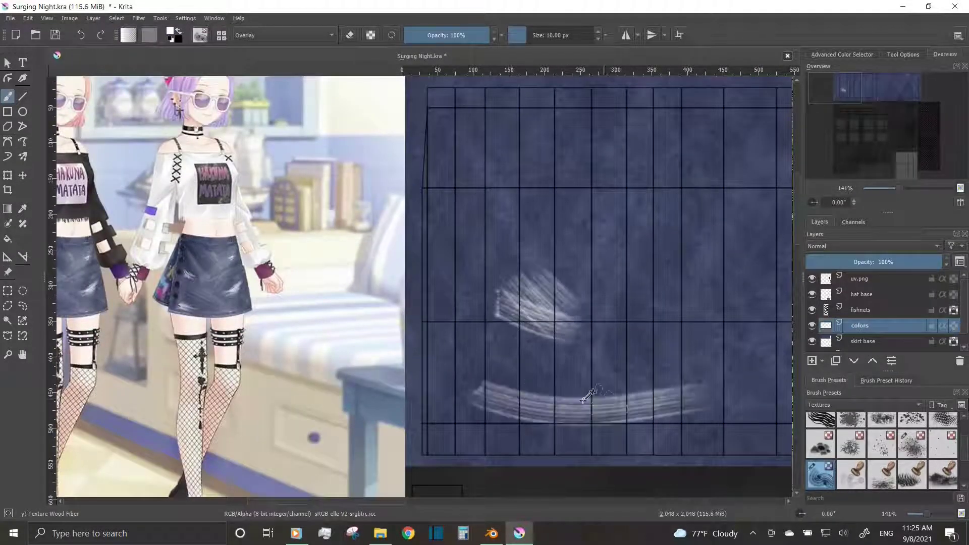
key("ctrl+z")
key("ctrl+z")
Test a grass patch stamp brush on the skirt, undo it, and return to the previous brush
scroll(868, 449, "down", 1)
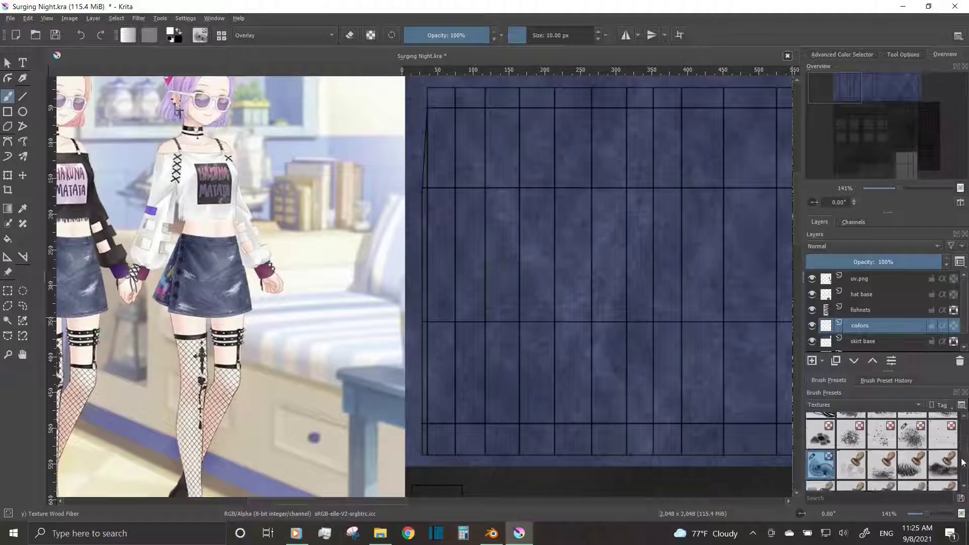
left_click(912, 443)
left_click(943, 443)
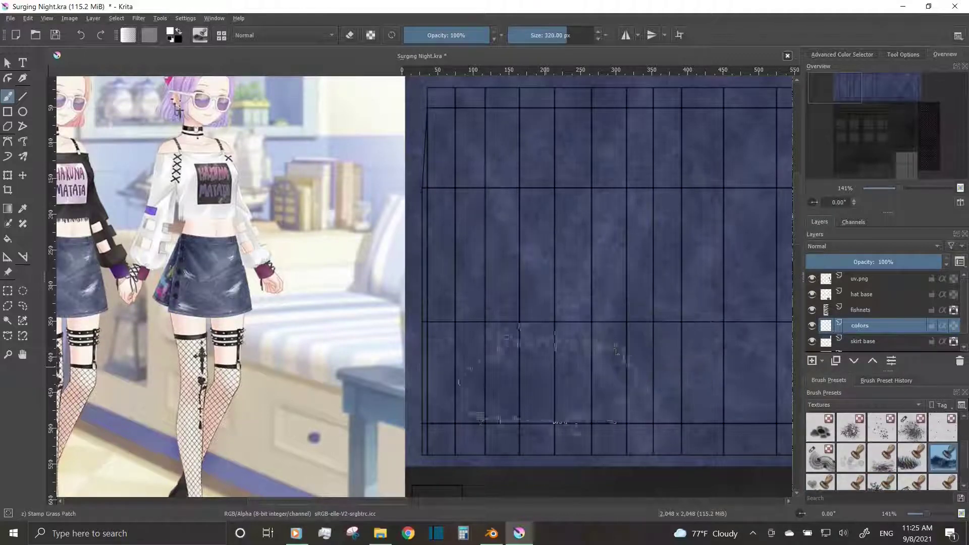
left_click_drag(469, 363, 625, 373)
key("ctrl+z")
scroll(542, 338, "down", 4, "ctrl")
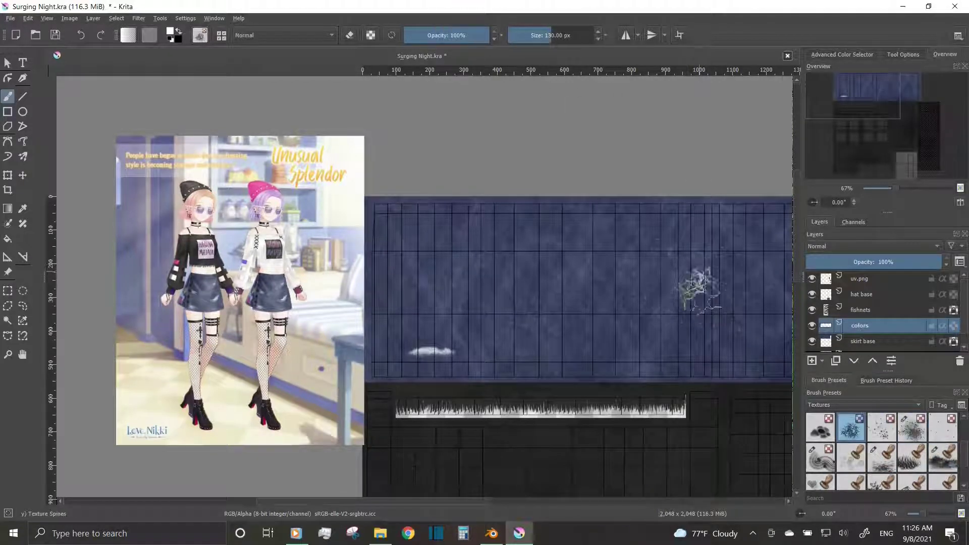
key("/")
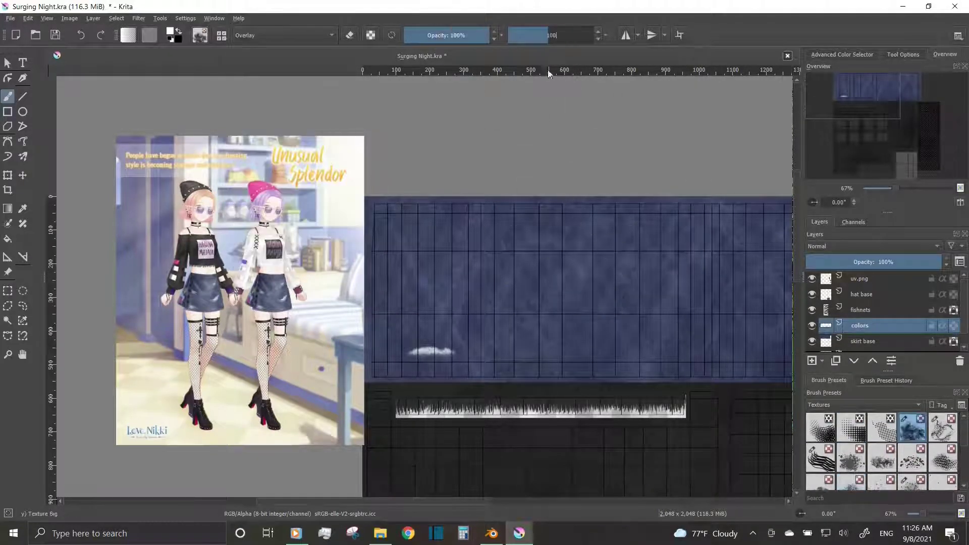
scroll(523, 305, "up", 1, "ctrl")
key("[")
scroll(523, 306, "up", 1, "ctrl")
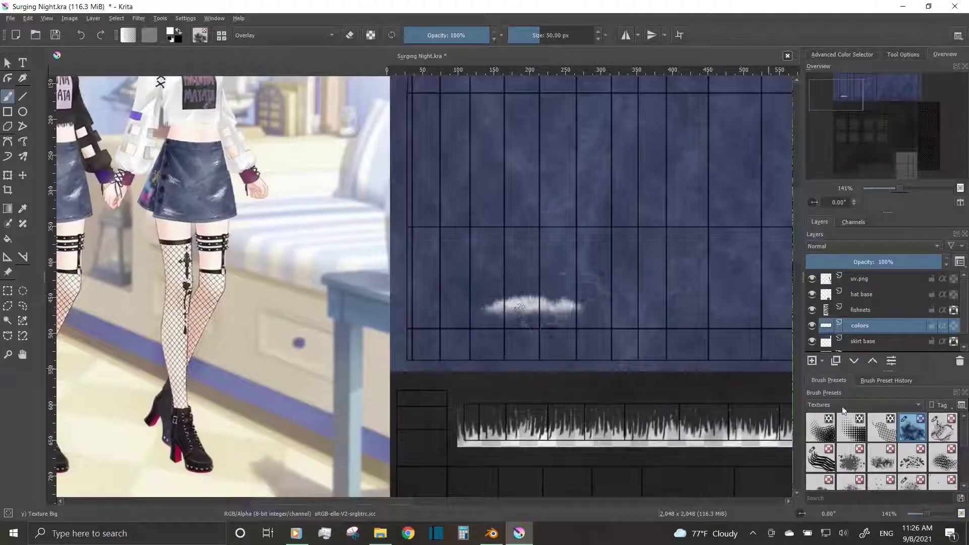
Pick a rough flat dry-bristle brush and paint white dry-brushed scuffs across the skirt
left_click(942, 426)
left_click(626, 222)
key("ctrl+z")
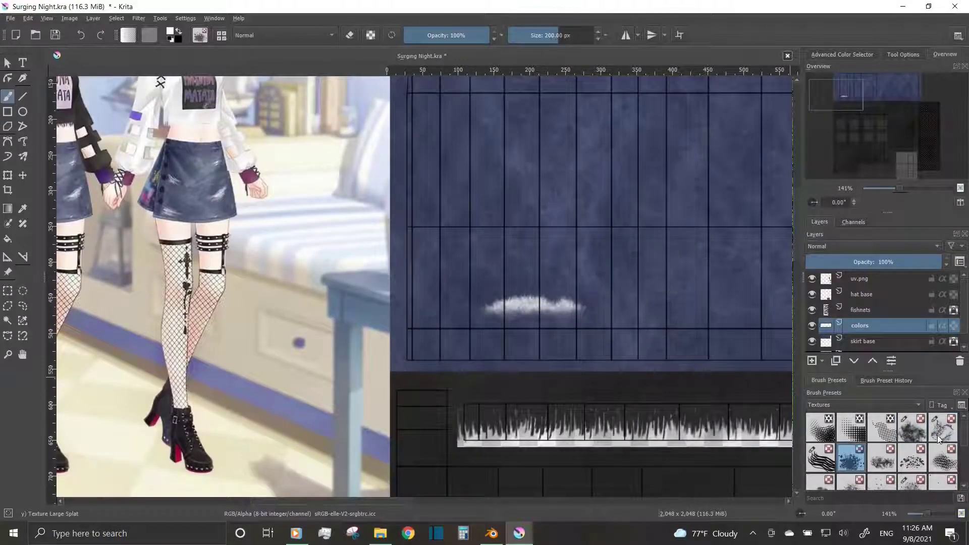
key("slash")
left_click(639, 228)
key("ctrl+z")
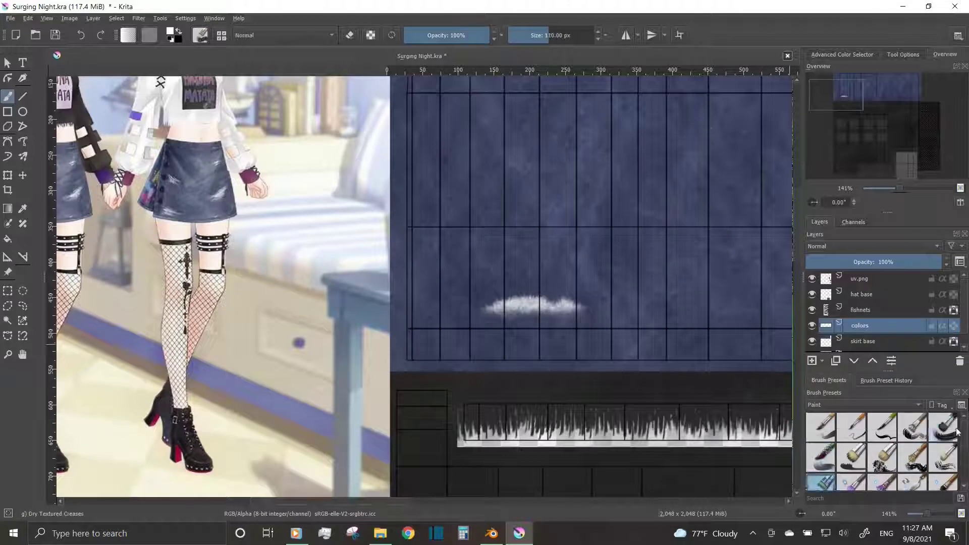
key("comma")
key("comma")
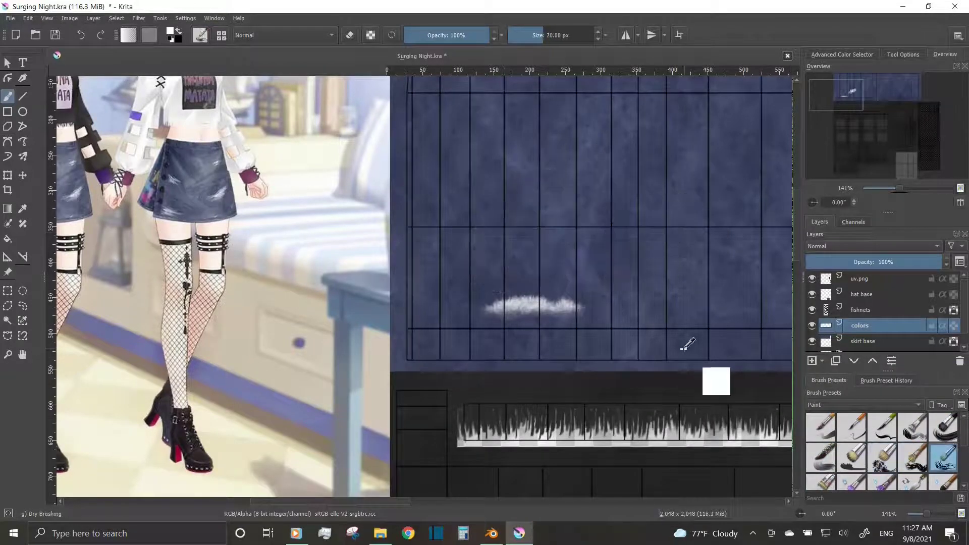
left_click_drag(470, 281, 515, 304)
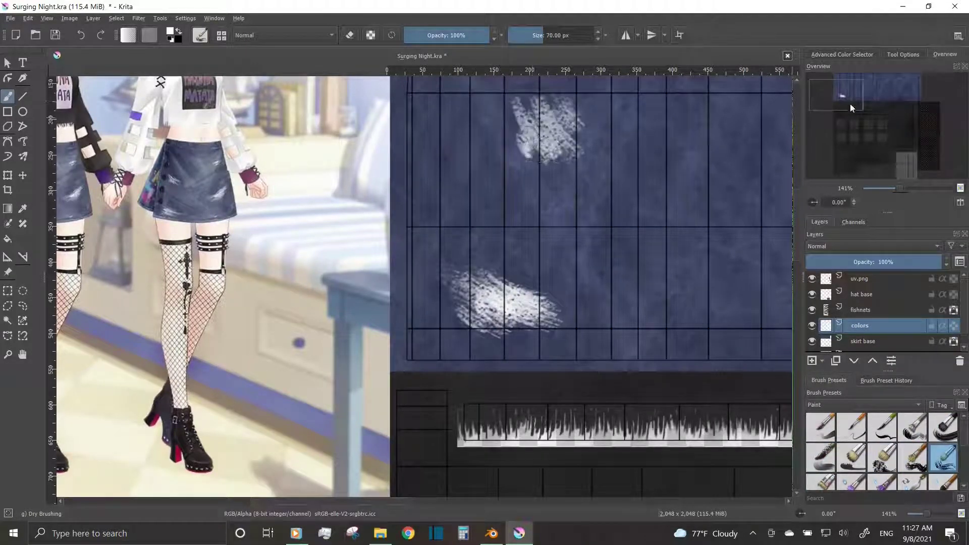
left_click_drag(850, 103, 866, 101)
mouse_move(530, 303)
left_mouse_down()
mouse_move(640, 260)
mouse_move(656, 243)
left_mouse_up()
Dry-brush yellow and green scribbles onto the navy skirt texture
left_click(895, 88)
left_click(842, 54)
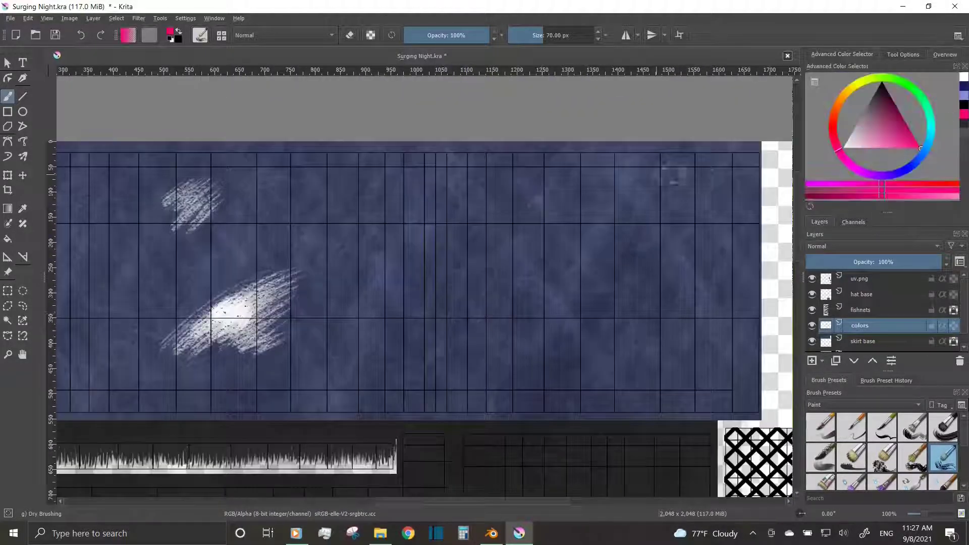
left_click(857, 82)
mouse_move(606, 182)
left_mouse_down()
mouse_move(646, 232)
mouse_move(626, 282)
left_mouse_up()
left_click(929, 154)
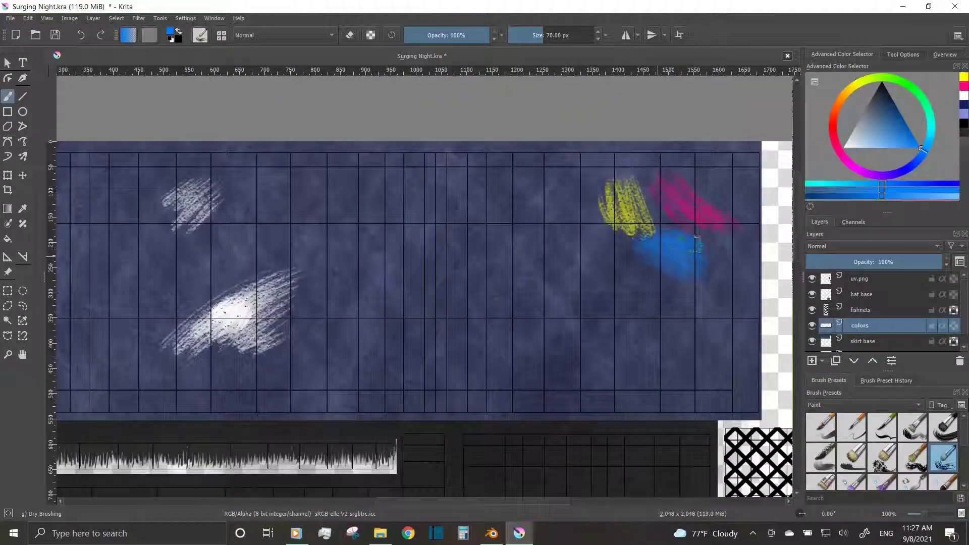
left_click(910, 90)
left_click_drag(513, 233, 550, 192)
Add dark and white dry-brush scribbles, then select the skirt base layer
left_click(831, 128)
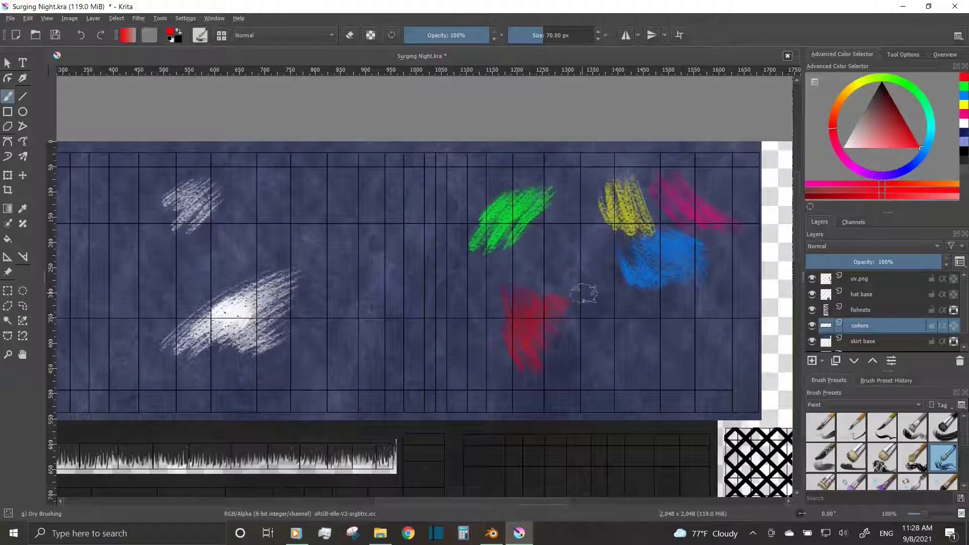
key("d")
left_click_drag(630, 373, 684, 333)
key("x")
left_click_drag(576, 345, 621, 309)
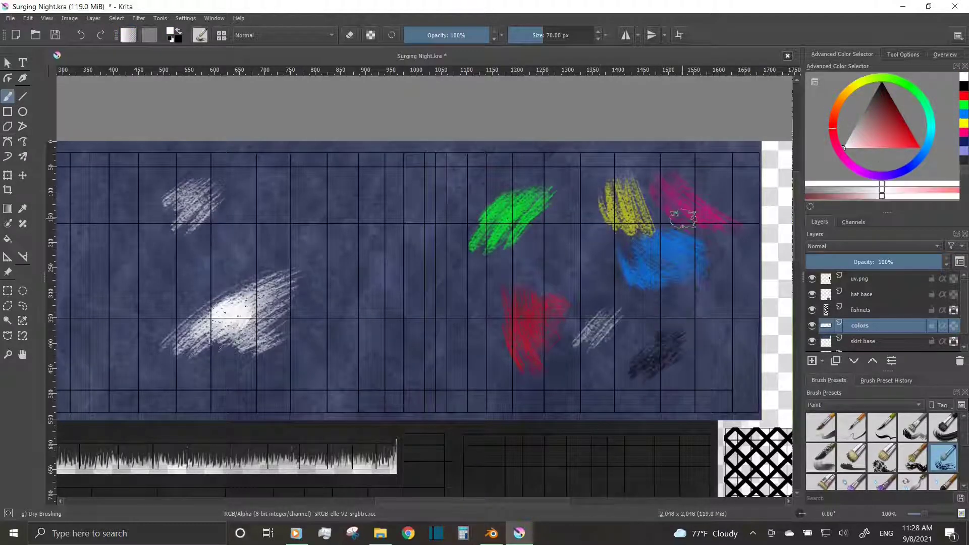
left_click(811, 334)
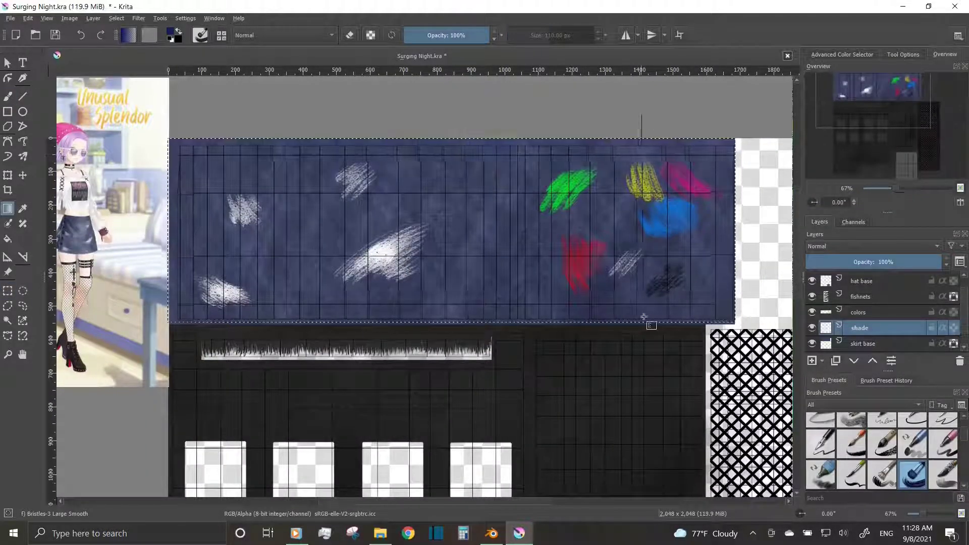
Shade the navy texture with a dark gradient and export it over Surging Night.tga
left_click_drag(500, 212, 587, 288)
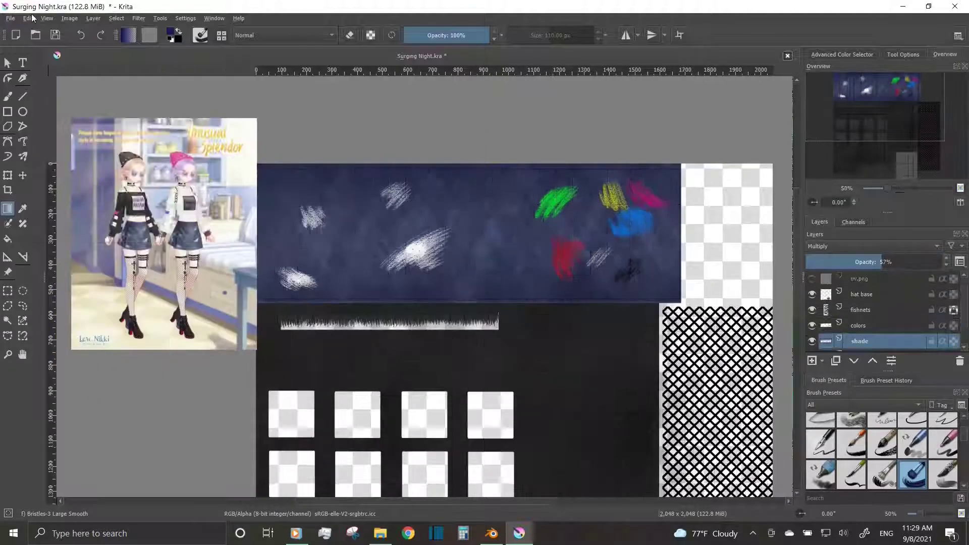
left_click(10, 18)
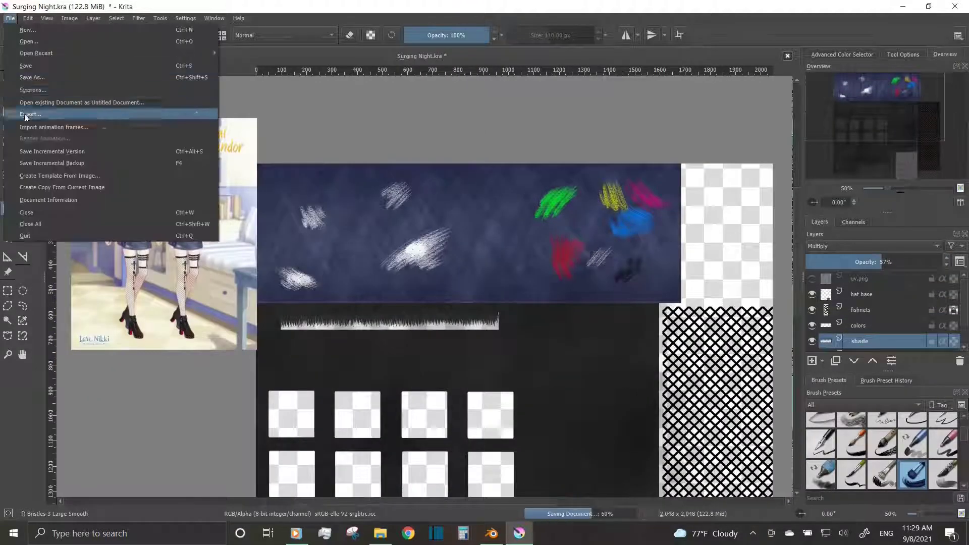
left_click(50, 112)
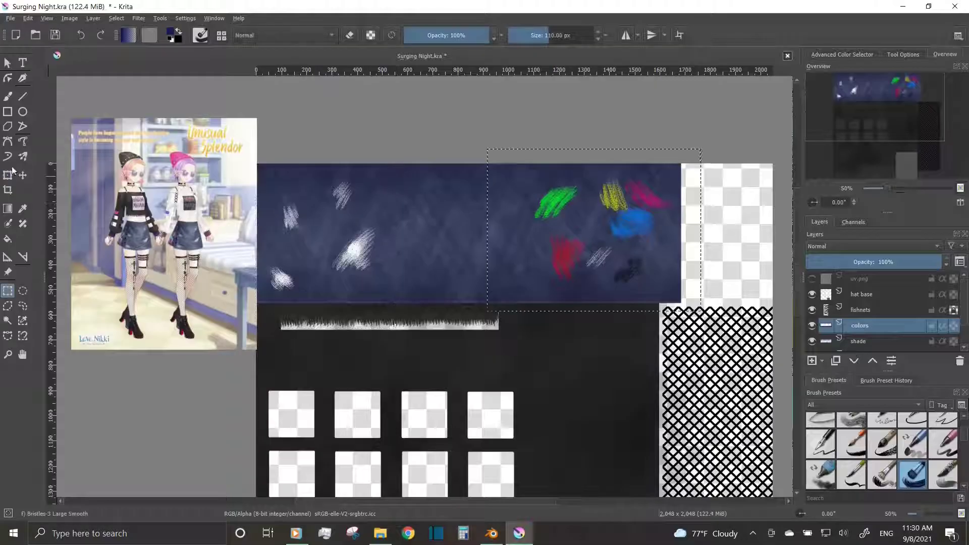
key("ctrl+t")
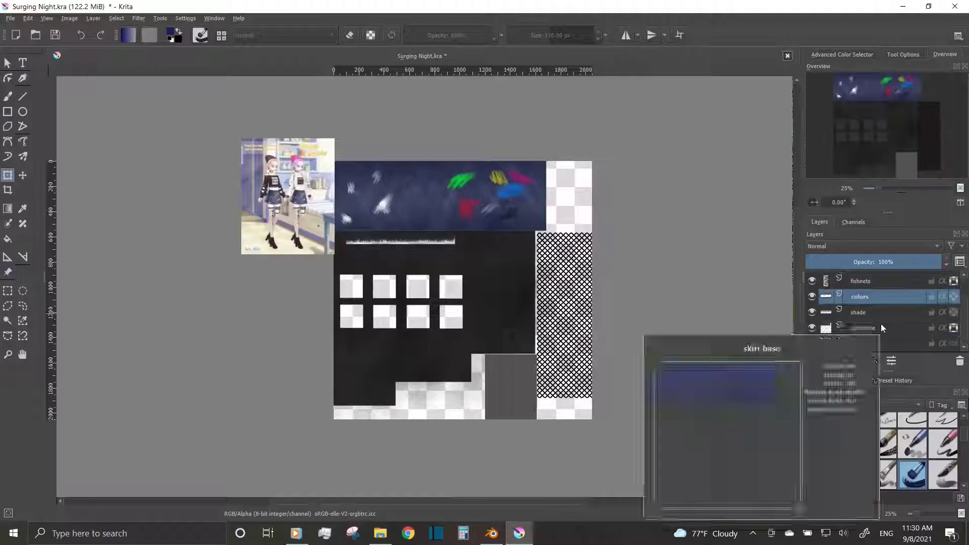
Add a new paint layer named 'designs' above the fishnets layer
left_click(868, 310)
key("Insert")
type("designs")
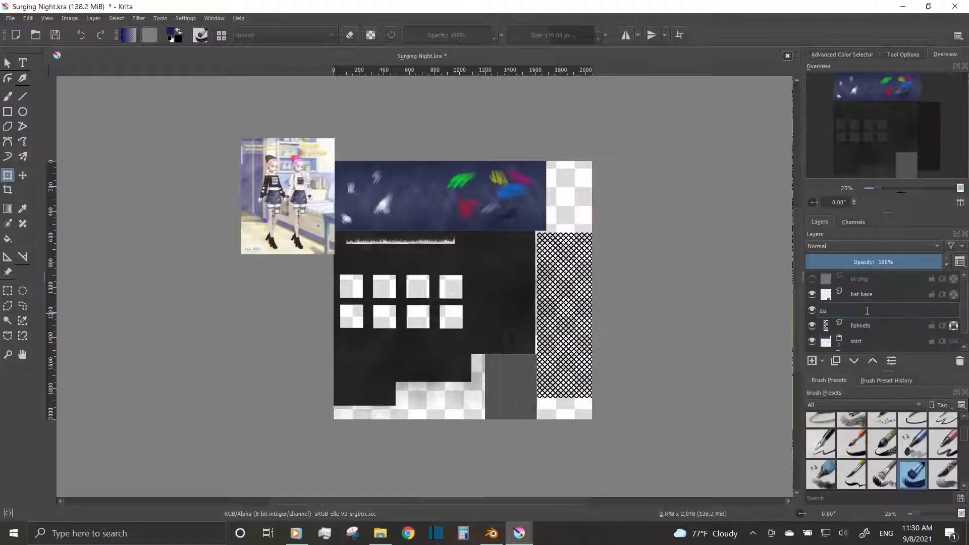
key("Return")
Move the reference image beside the fishnet texture and zoom onto the fishnet strip
left_click(8, 271)
left_click_drag(288, 196, 599, 249)
scroll(408, 191, "up", 5)
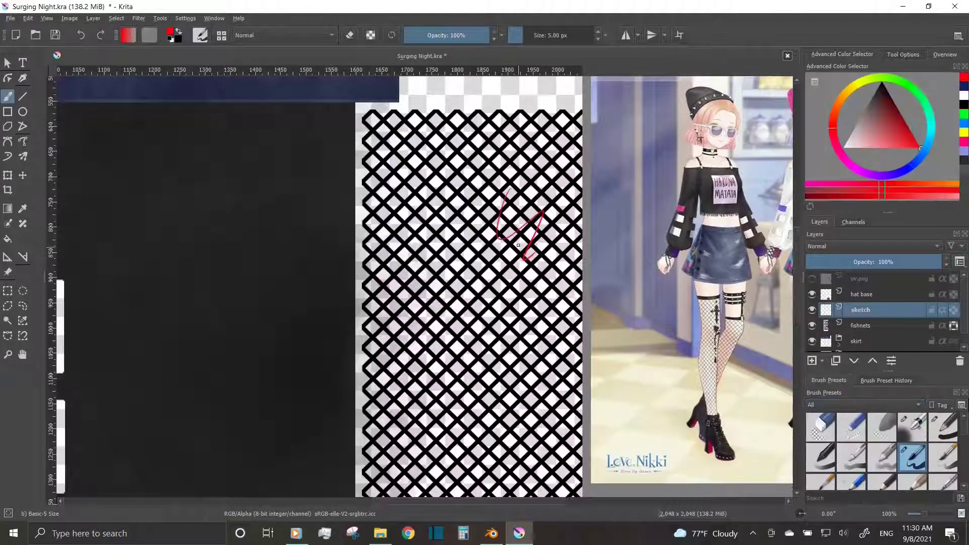
left_click(945, 54)
left_click(917, 136)
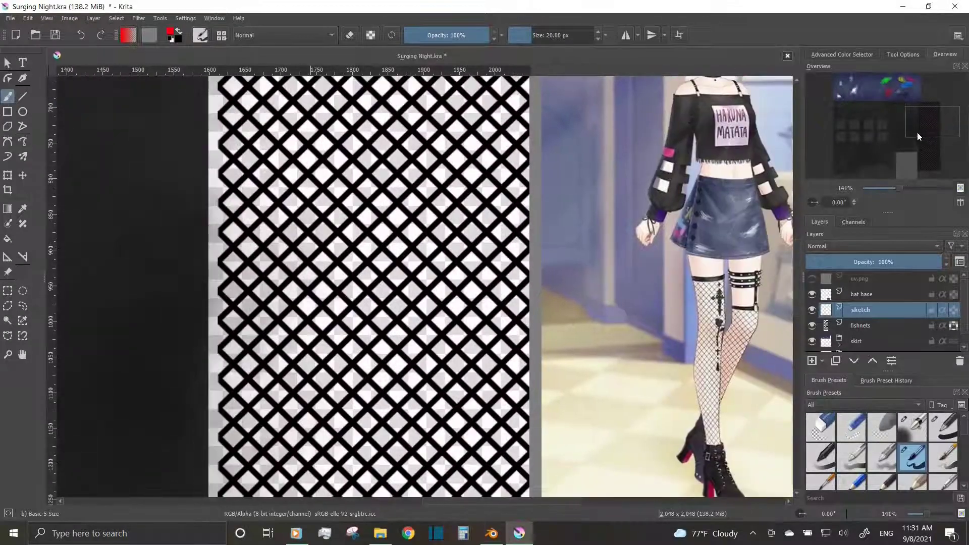
left_click(922, 113)
Sketch red vertical, horizontal and diagonal guide strokes and enable horizontal mirror mode
left_click_drag(922, 113, 923, 108)
left_click_drag(313, 244, 457, 238)
mouse_move(374, 204)
left_mouse_down()
mouse_move(379, 353)
mouse_move(373, 187)
left_mouse_up()
left_click(624, 35)
scroll(126, 113, "down", 3)
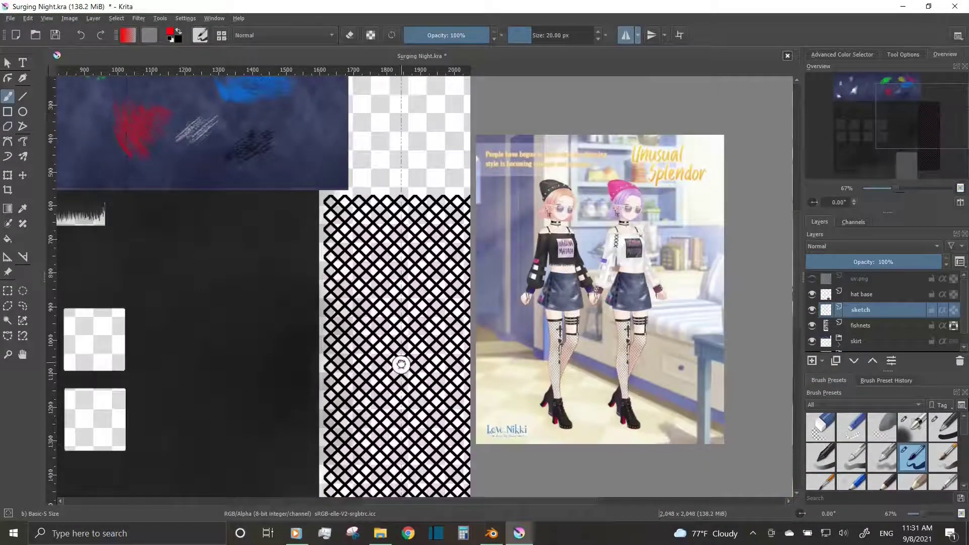
scroll(375, 232, "up", 3)
middle_click_drag(801, 202, 775, 201)
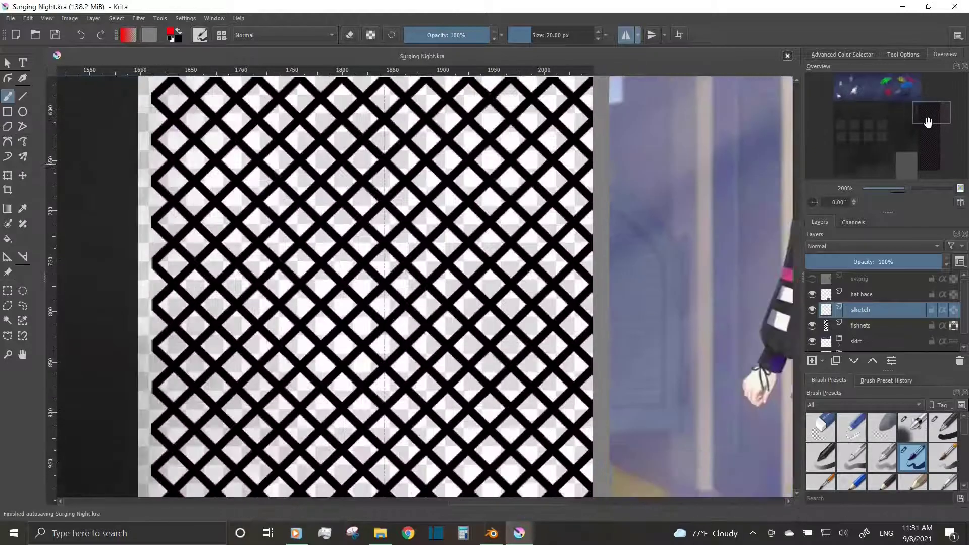
left_click_drag(426, 236, 420, 269)
Paint the mirrored red cross tip and the stem running down from it
mouse_move(420, 269)
middle_mouse_down()
mouse_move(221, 208)
mouse_move(234, 198)
middle_mouse_up()
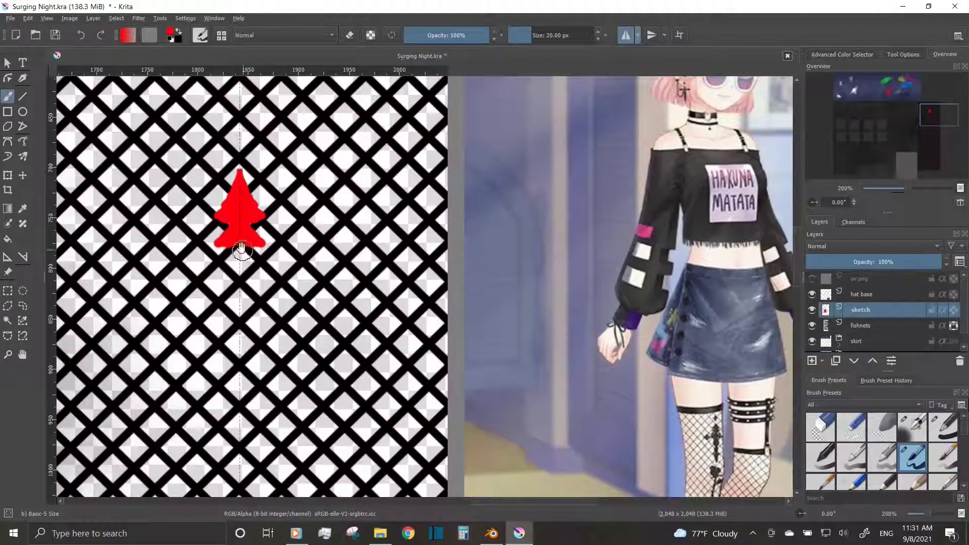
left_click_drag(241, 248, 239, 413)
middle_click_drag(238, 413, 216, 278)
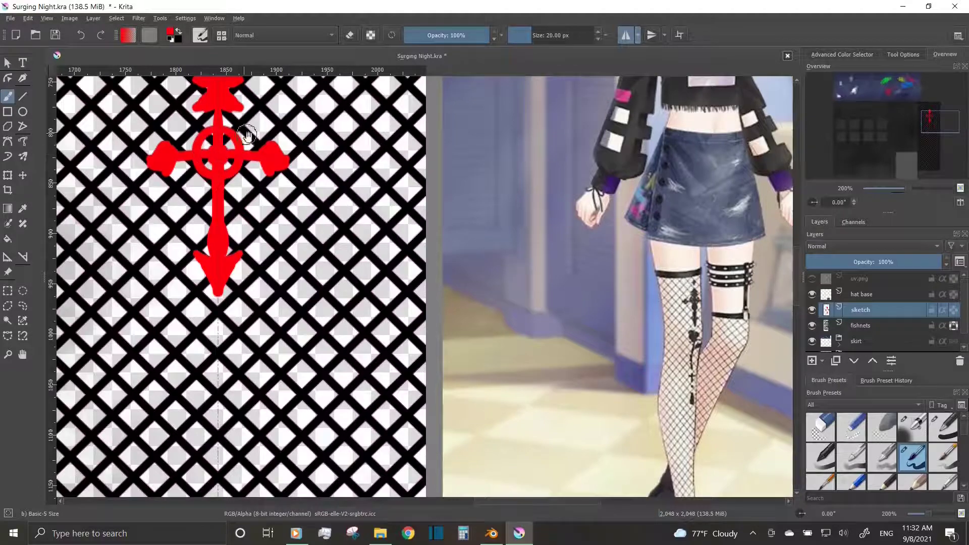
middle_click_drag(479, 166, 524, 298)
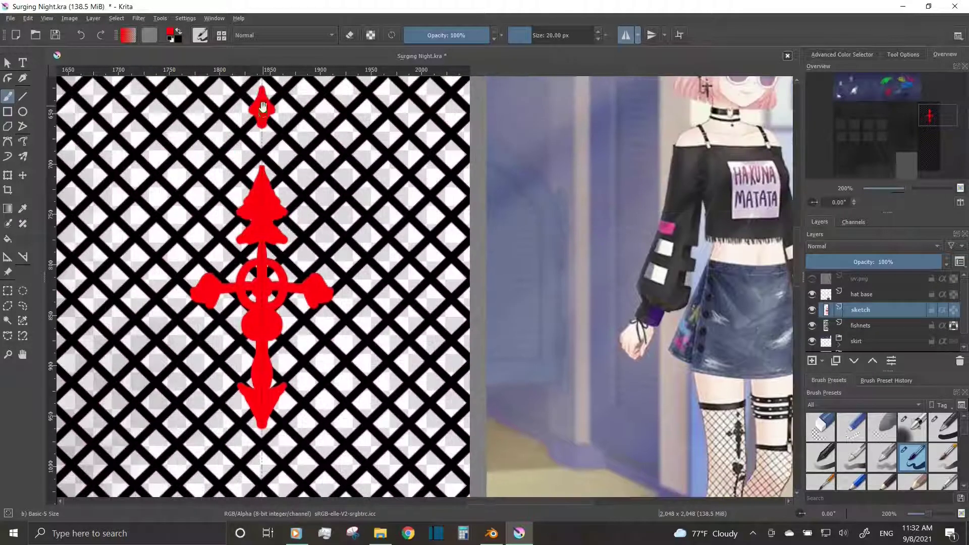
left_click_drag(938, 117, 938, 126)
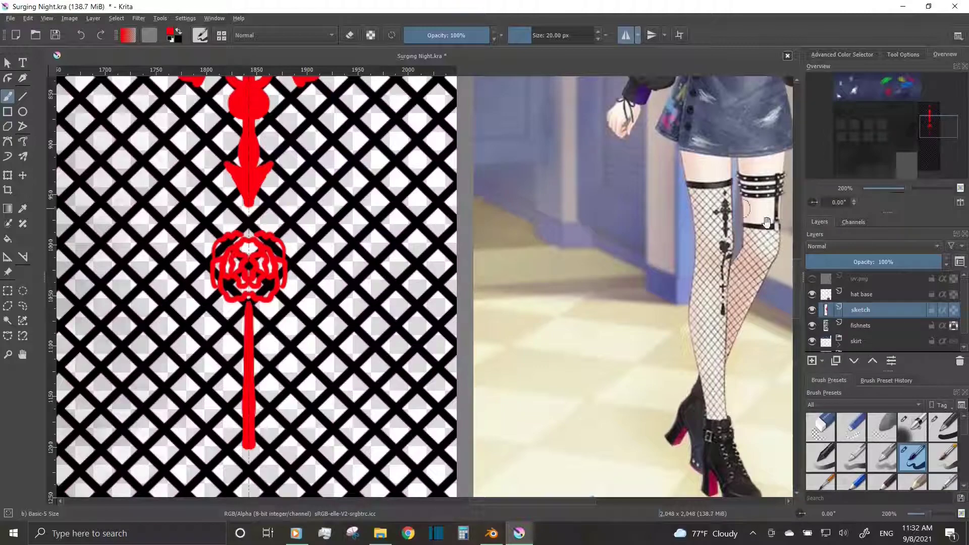
scroll(245, 386, "down", 3)
scroll(555, 293, "down", 5)
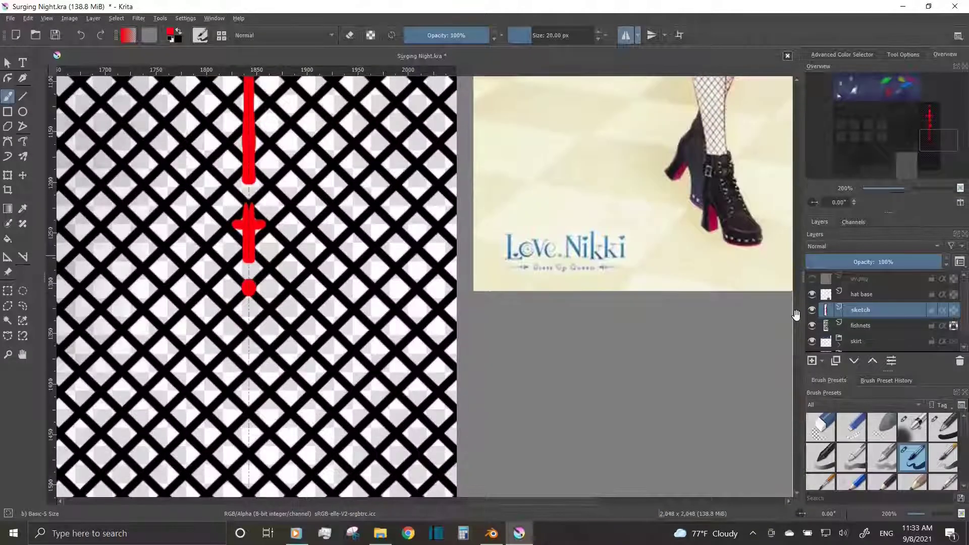
scroll(246, 302, "down", 2)
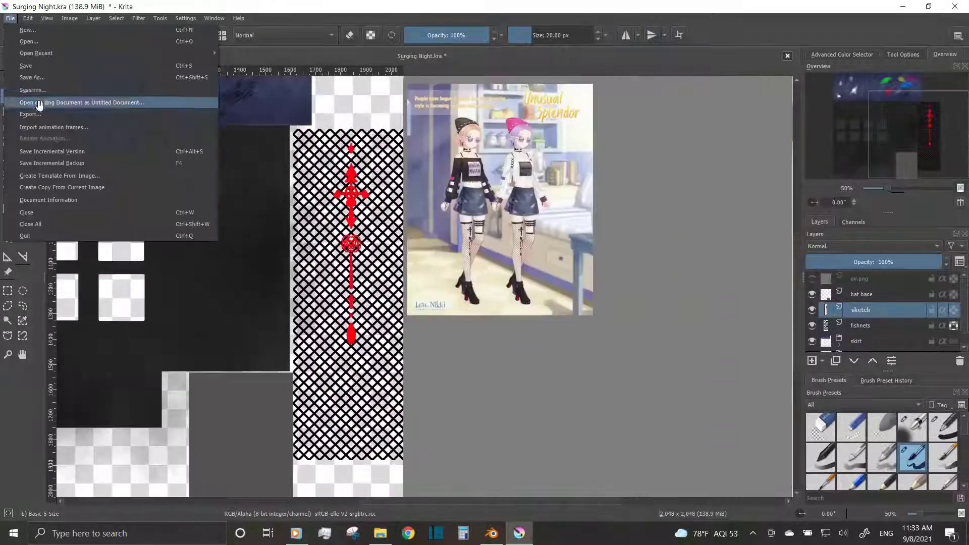
Preview the red design on the Blender model, then return to the Krita texture
key("alt+Tab")
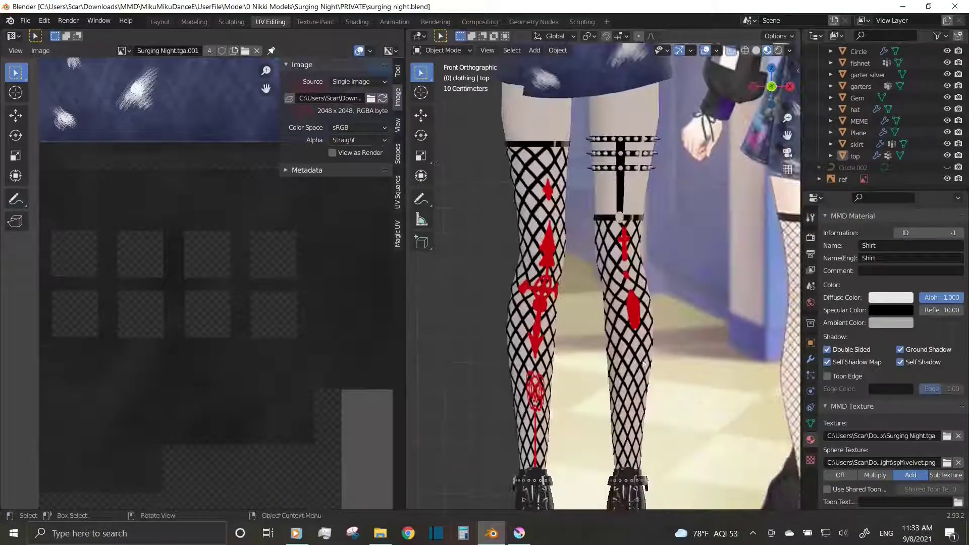
key("alt+Tab")
scroll(367, 251, "up", 1, "ctrl")
scroll(367, 251, "up", 1, "ctrl")
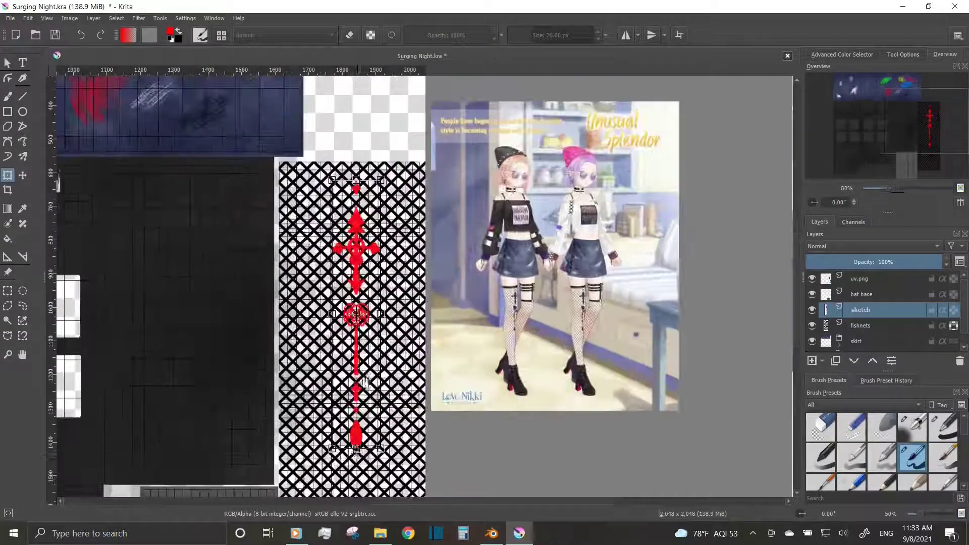
scroll(367, 251, "up", 1, "ctrl")
Shift the red cross about 70 px left, hide the UV grid, and re-export the texture
left_click_drag(367, 250, 356, 277)
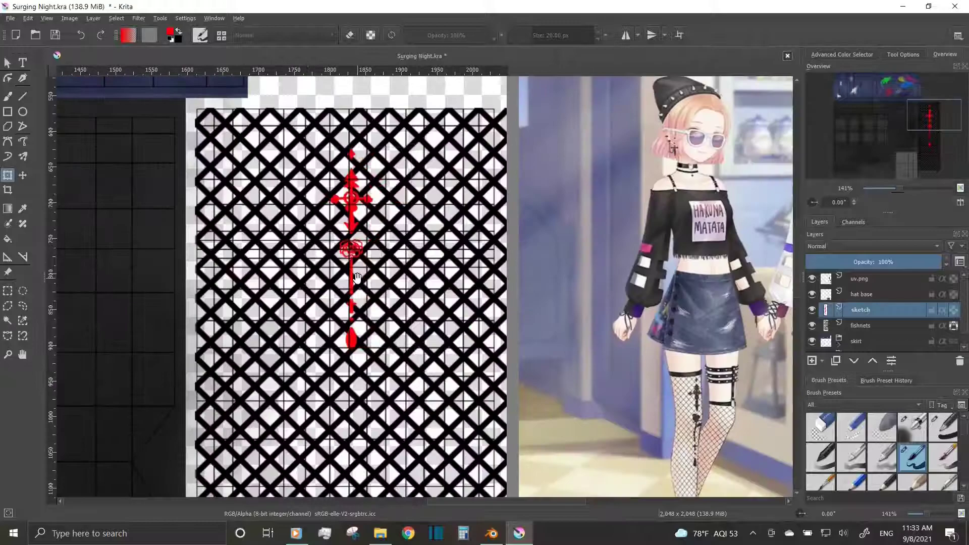
left_click(812, 279)
key("ctrl+shift+e")
key("Return")
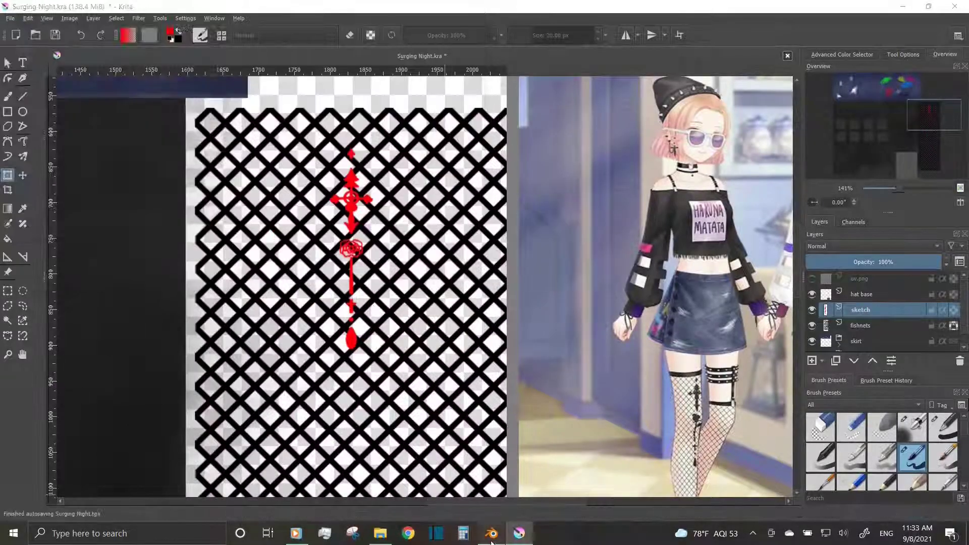
Check the fishnet UVs in front view, leave Edit Mode and save surging night.blend
left_click(491, 539)
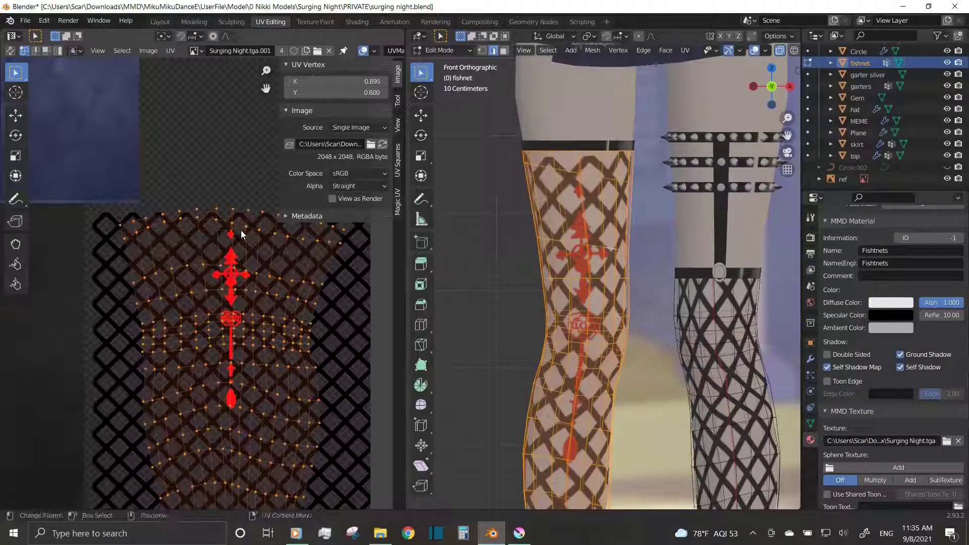
scroll(240, 229, "down", 1)
left_click(281, 306, "alt")
middle_click_drag(580, 302, 682, 336)
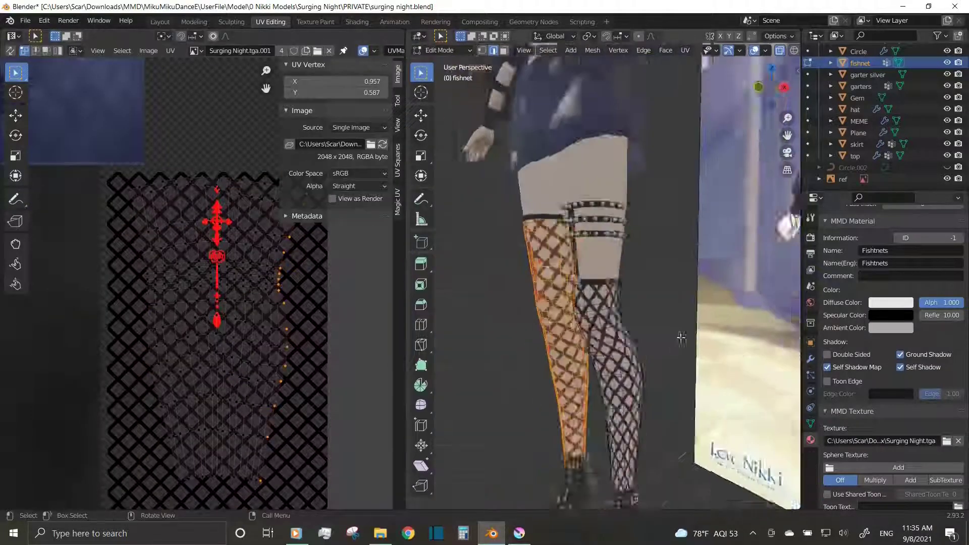
key("KP_1")
key("Tab")
key("ctrl+s")
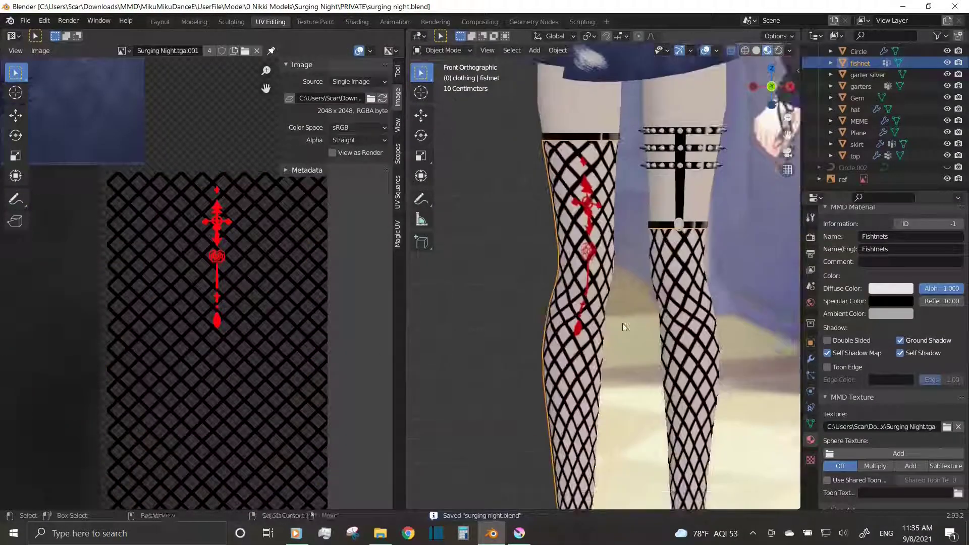
key("alt+Tab")
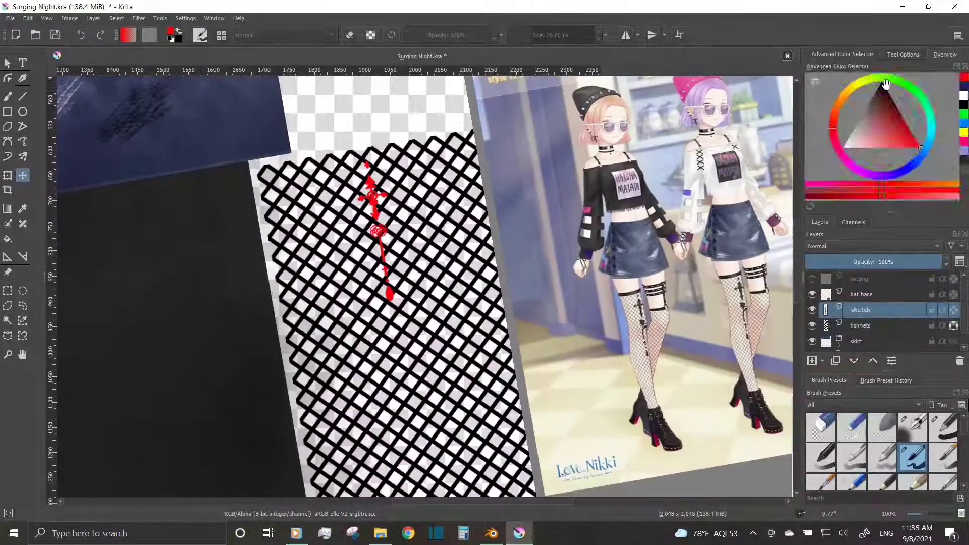
Straighten the rotated canvas view and apply the transform to the red design
left_click(945, 54)
key("ctrl+t")
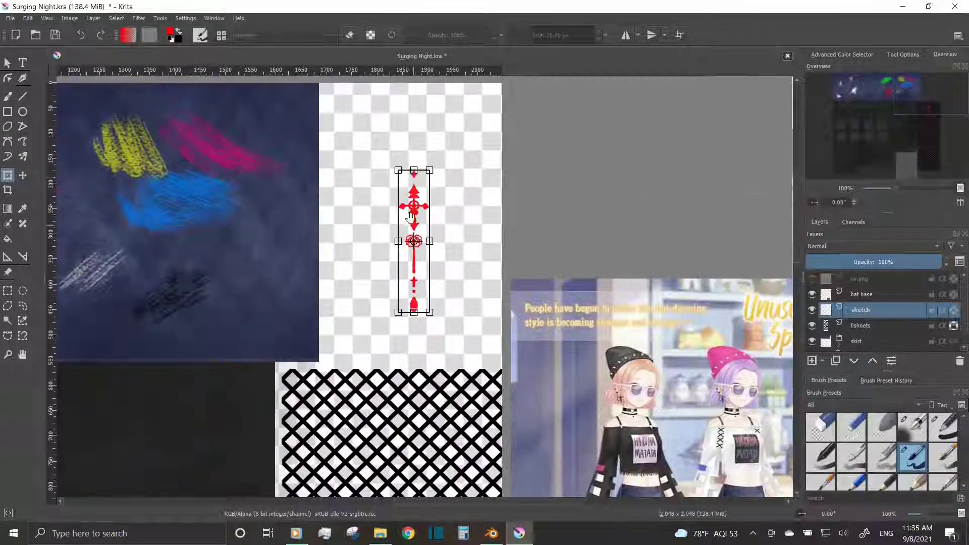
key("Escape")
scroll(410, 216, "down", 2)
scroll(420, 174, "down", 1, "ctrl")
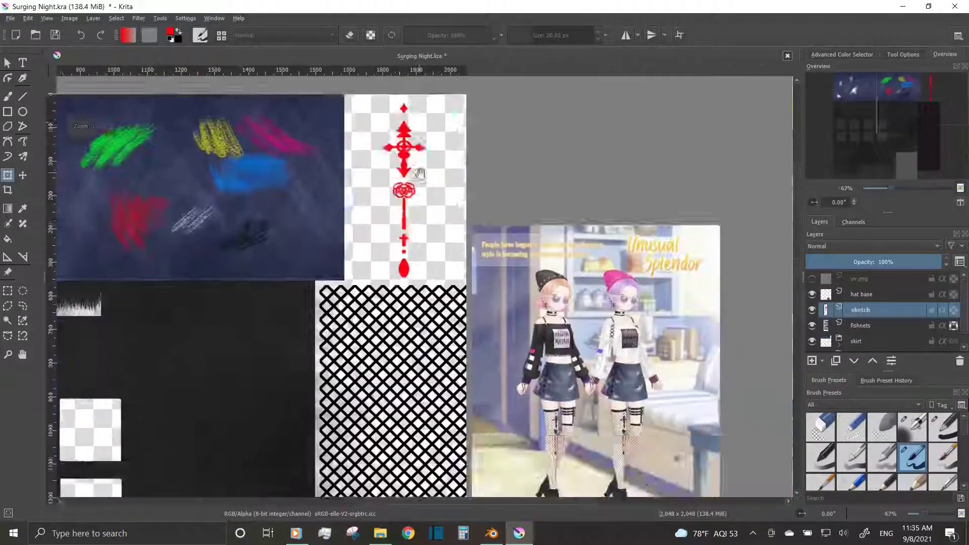
scroll(421, 173, "up", 4, "ctrl")
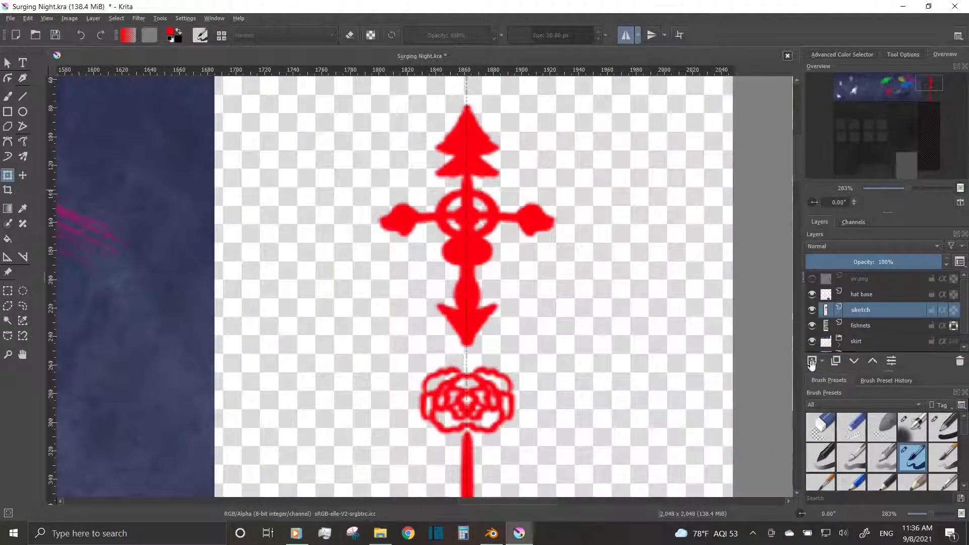
Add a layer named 'fishnet thing' above the sketch and set black as the colour
key("Insert")
double_click(862, 308)
key("Return")
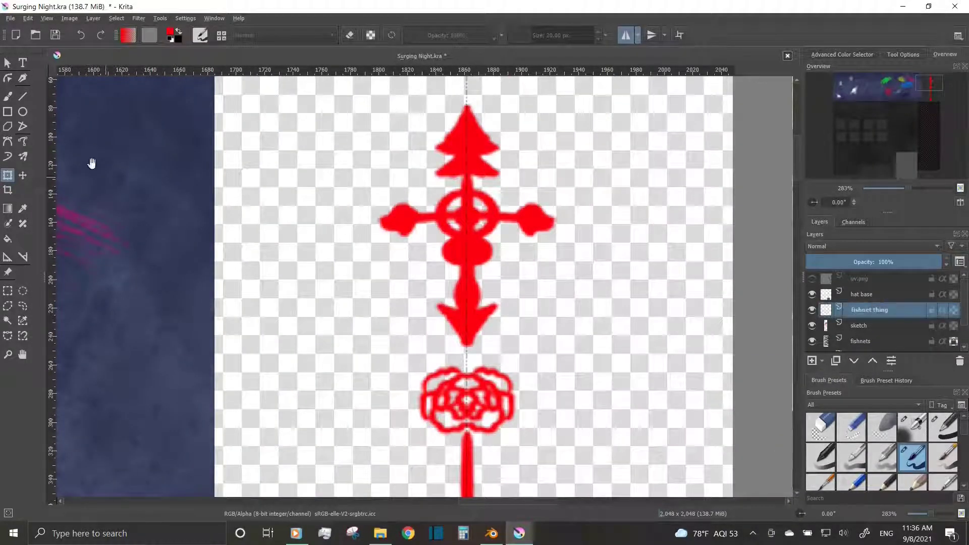
left_click(7, 157)
key("d")
Ink a straight black vertical line down the centre of the cross
left_click_drag(465, 104, 438, 151)
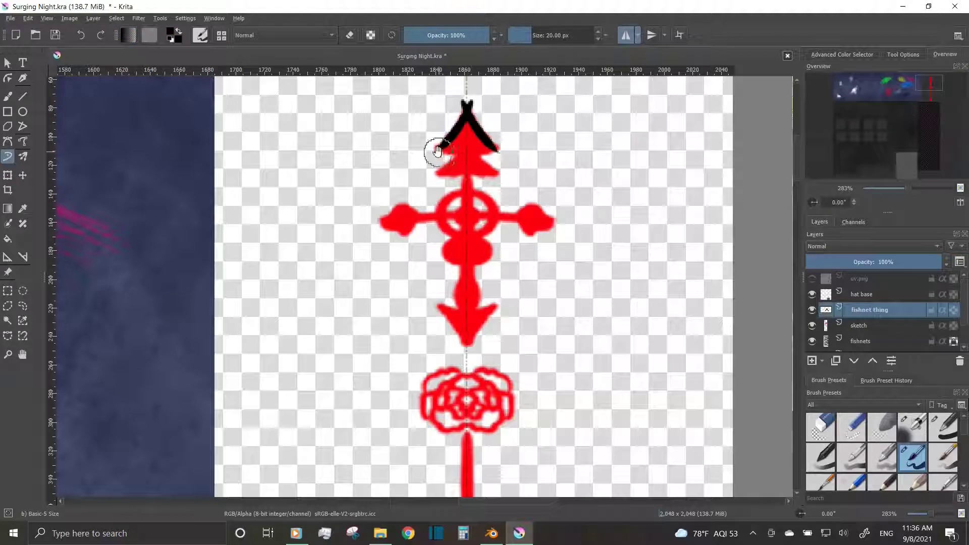
key("ctrl+z")
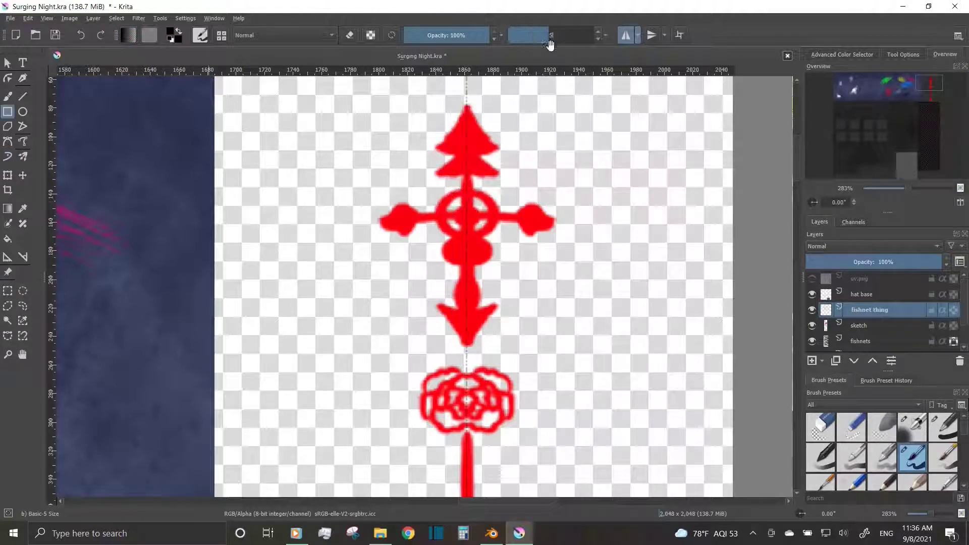
key("slash")
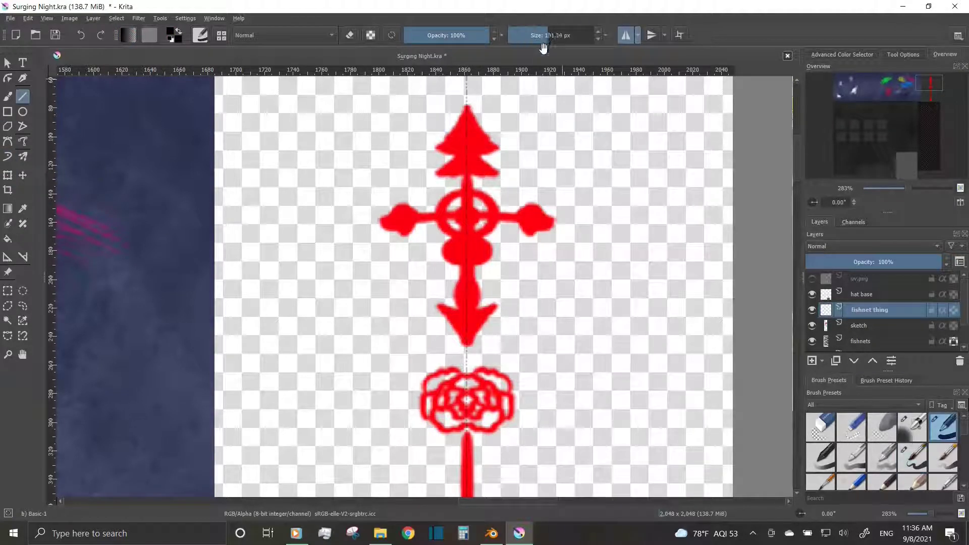
left_click_drag(464, 351, 465, 348)
key("ctrl+z")
left_click_drag(465, 102, 465, 347)
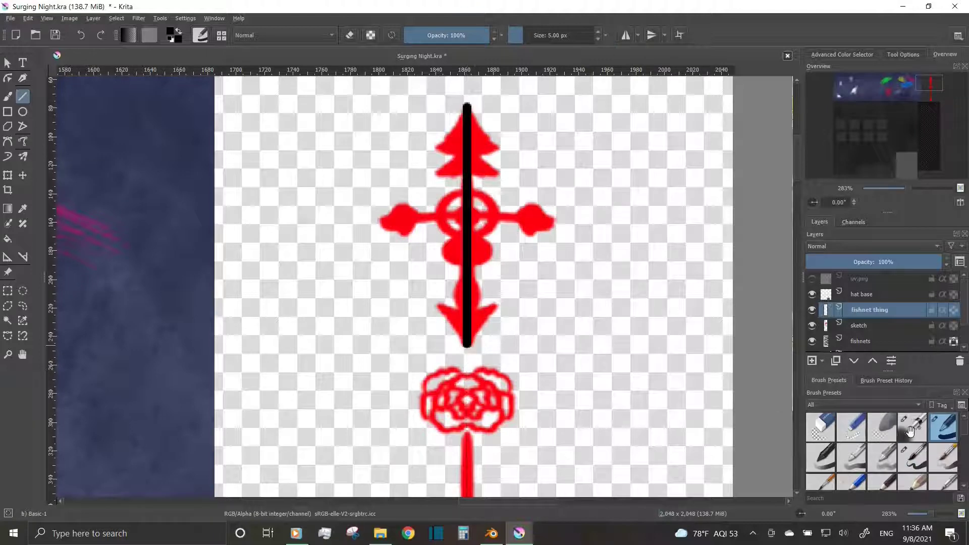
key("slash")
left_click_drag(913, 186, 919, 187)
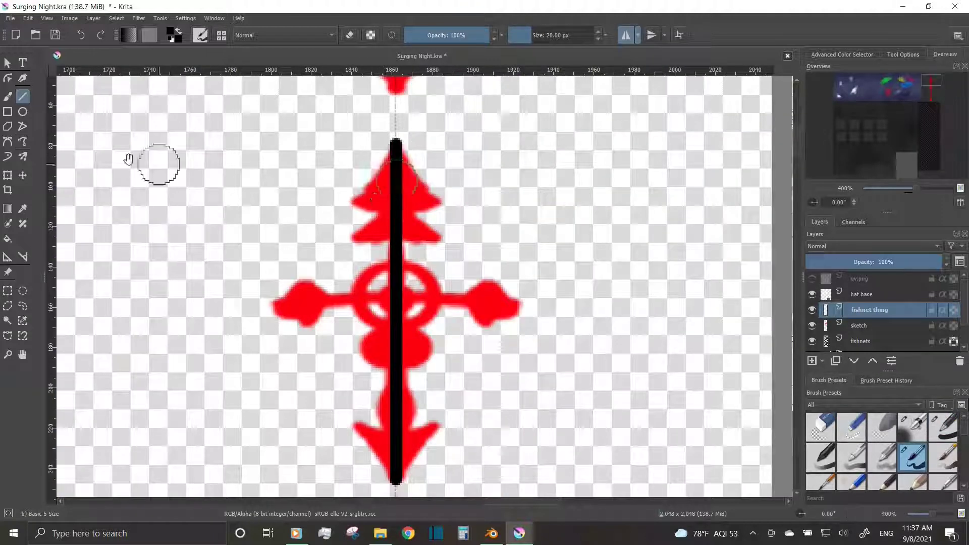
Fill the top tiers and the arrowhead of the cross solid black
mouse_move(398, 172)
left_mouse_down()
mouse_move(373, 203)
mouse_move(376, 237)
left_mouse_up()
scroll(389, 232, "up", 5)
left_click_drag(396, 189, 403, 247)
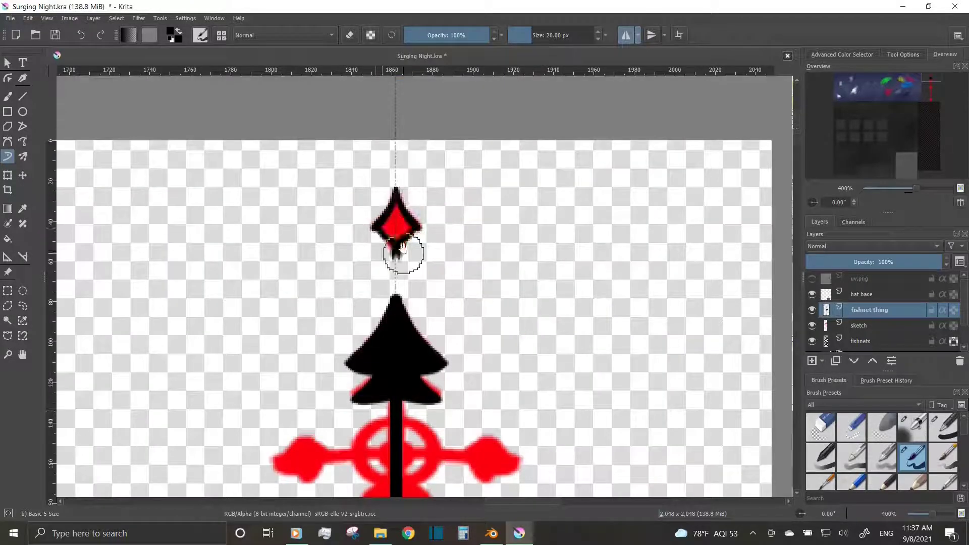
scroll(398, 391, "down", 8)
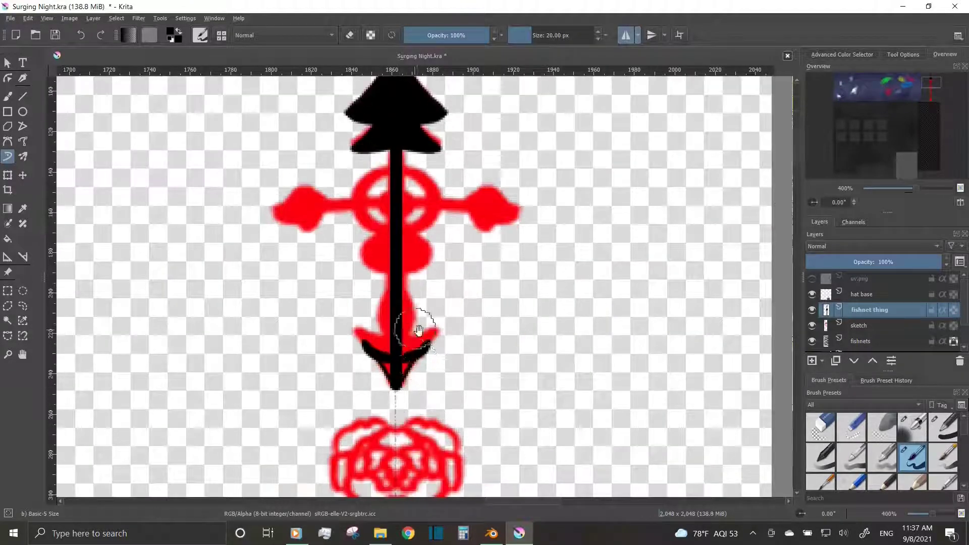
left_click_drag(418, 331, 403, 360)
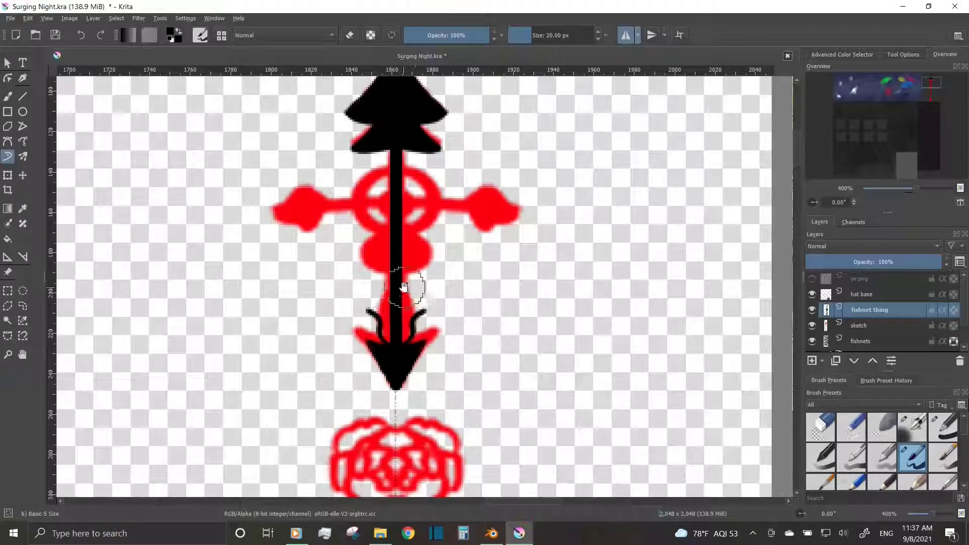
key("ctrl+z")
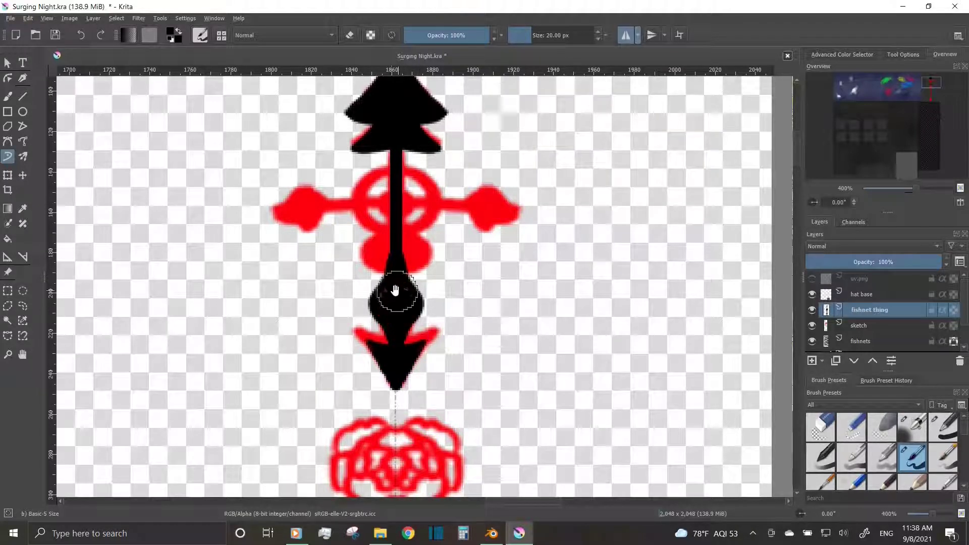
With mirror on, draw the bar across the cross arms and ink the ring around its centre
key("slash")
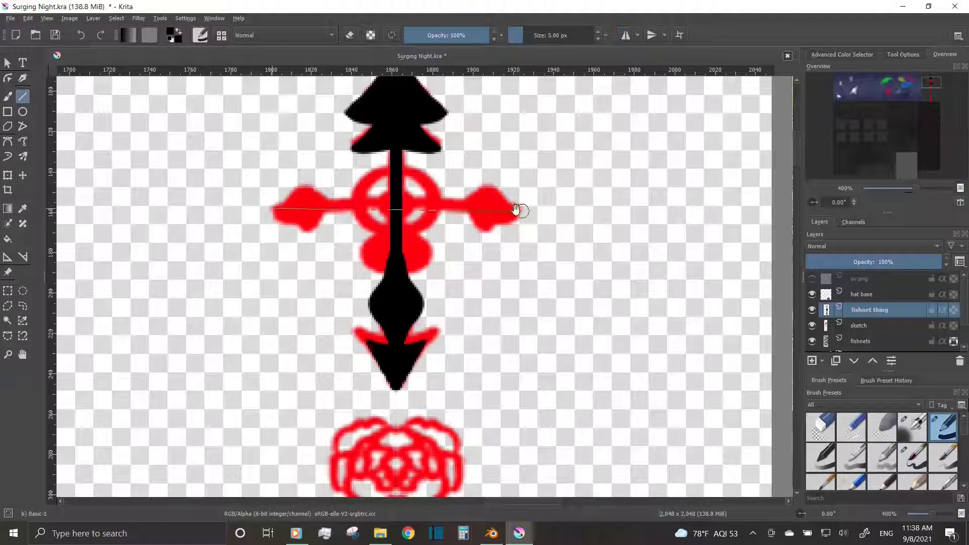
left_click_drag(516, 209, 513, 209)
key("ctrl+z")
left_click(625, 34)
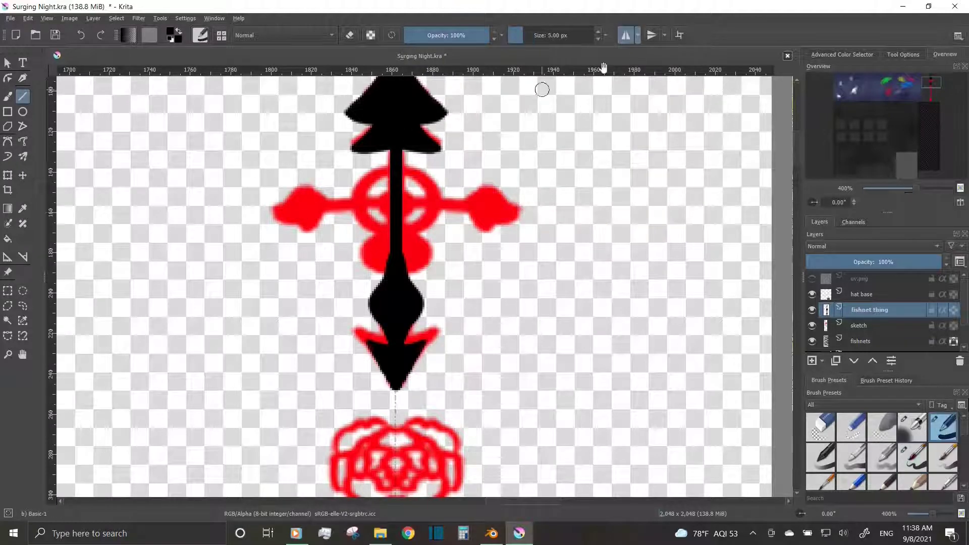
left_click_drag(393, 207, 394, 208)
key("slash")
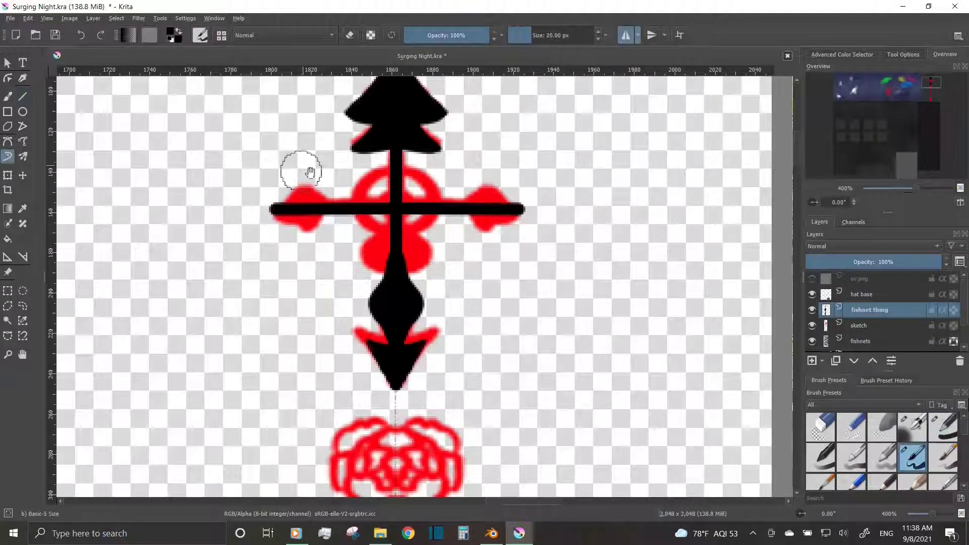
left_click_drag(394, 170, 393, 236)
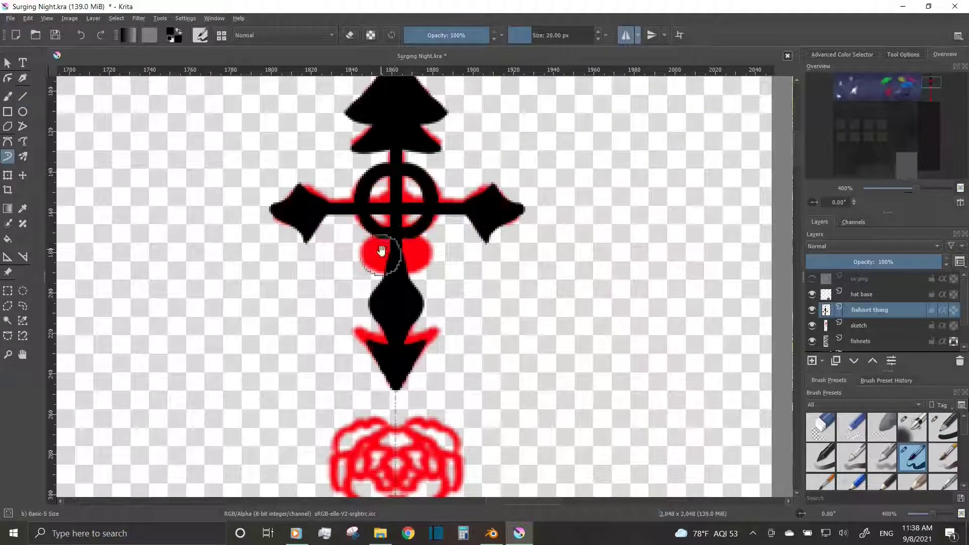
Erase a diamond opening in the cross's top tier
left_click(348, 34)
middle_click_drag(399, 75, 398, 124)
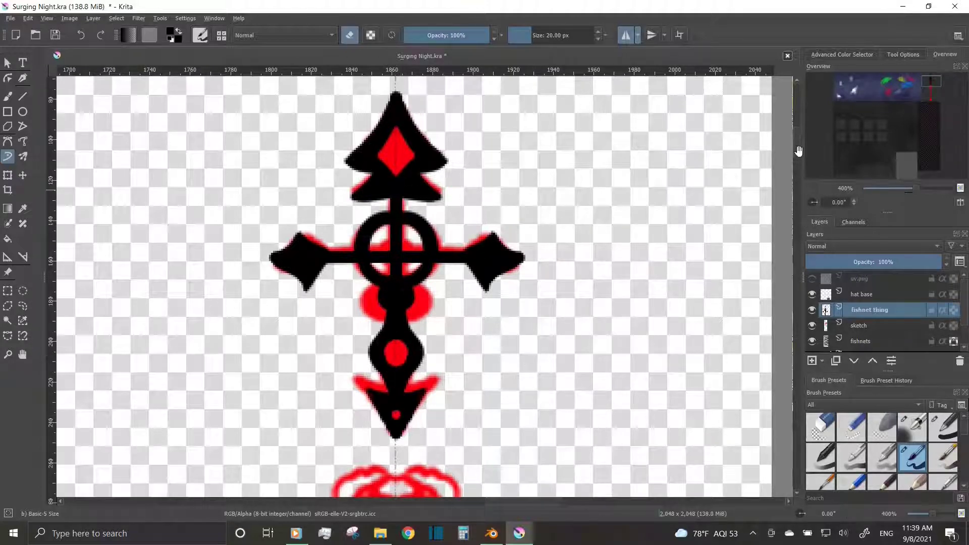
left_click_drag(798, 150, 788, 181)
left_click(935, 423)
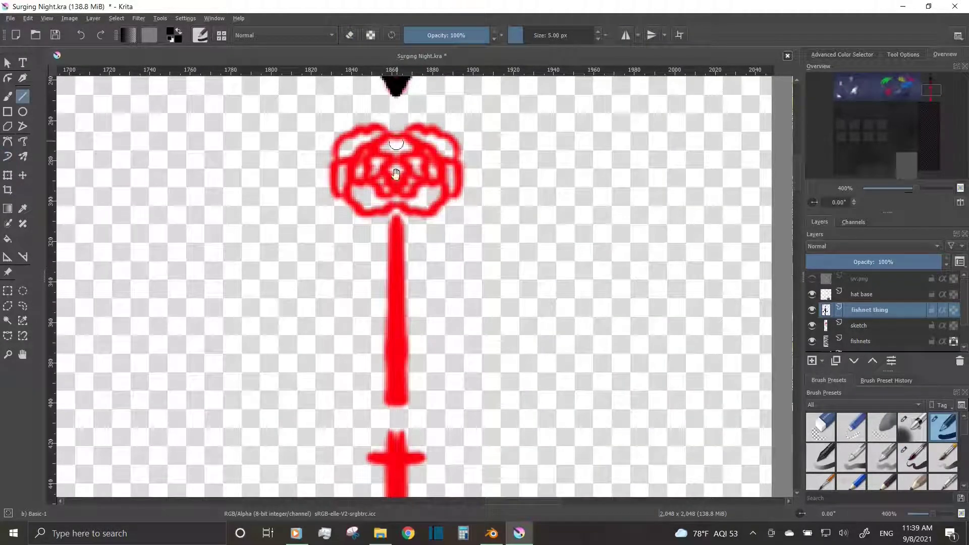
Ink the rose stem and a thorn stroke beside it in black
key("slash")
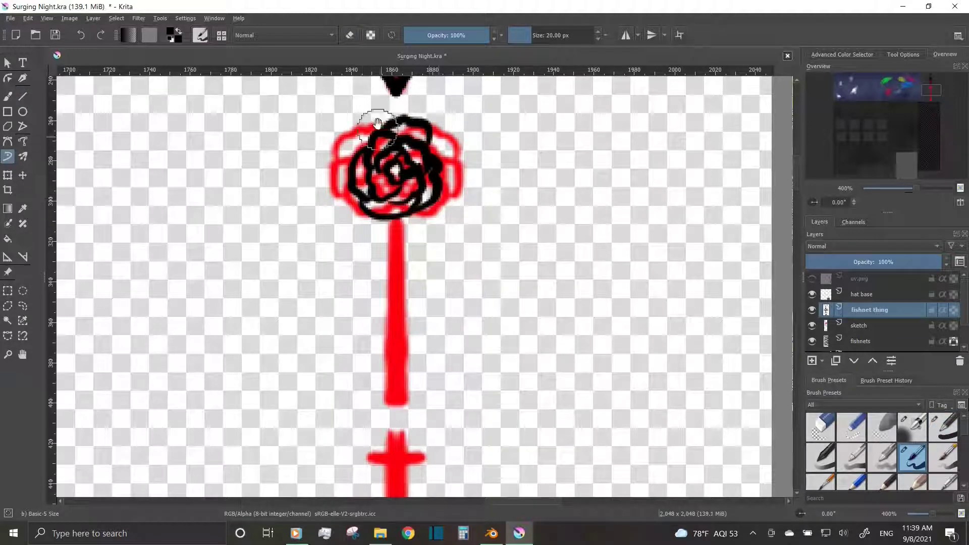
left_click_drag(397, 290, 421, 408)
left_click_drag(403, 321, 444, 263)
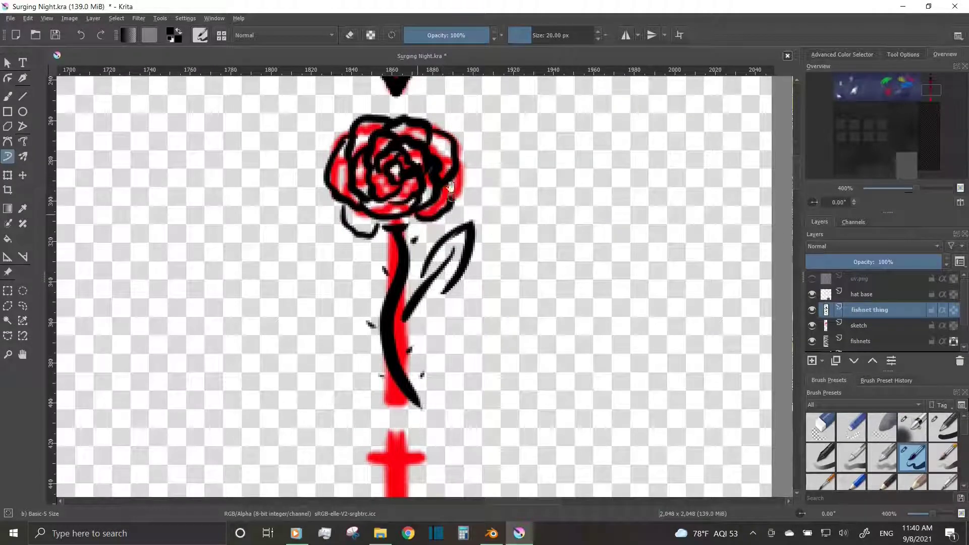
left_click_drag(861, 113, 861, 121)
key("/")
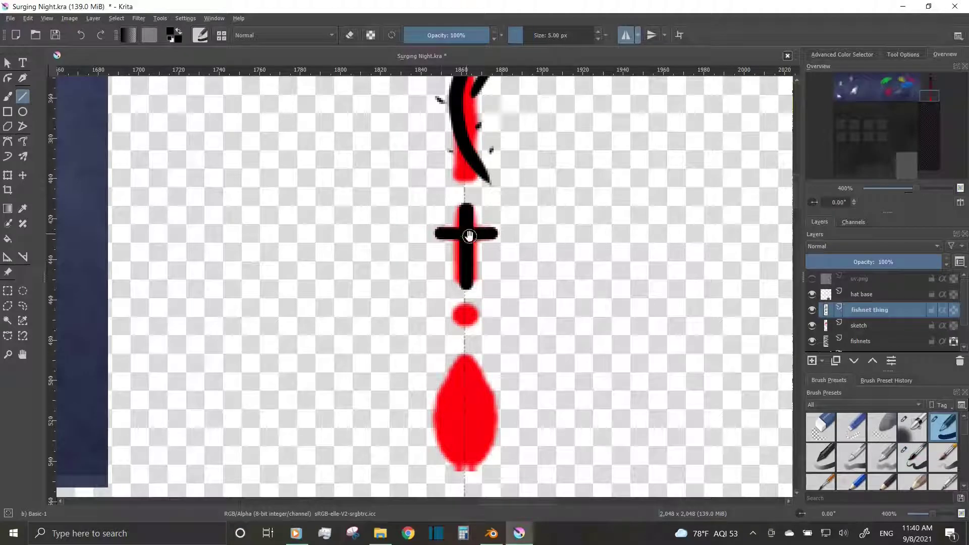
key("slash")
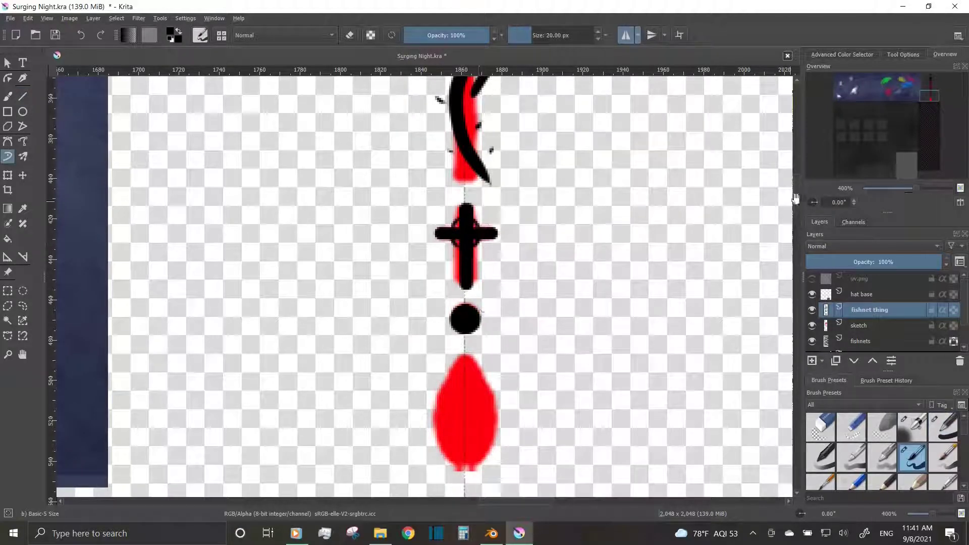
Ink the small lower cross and delete the red sketch layer
scroll(795, 198, "down", 3)
left_click_drag(464, 287, 454, 377)
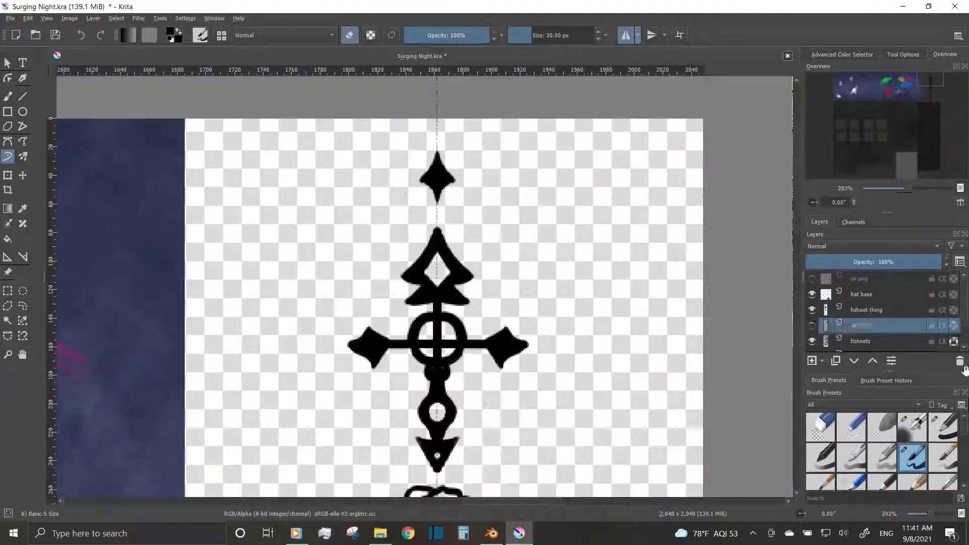
left_click(959, 361)
key("plus")
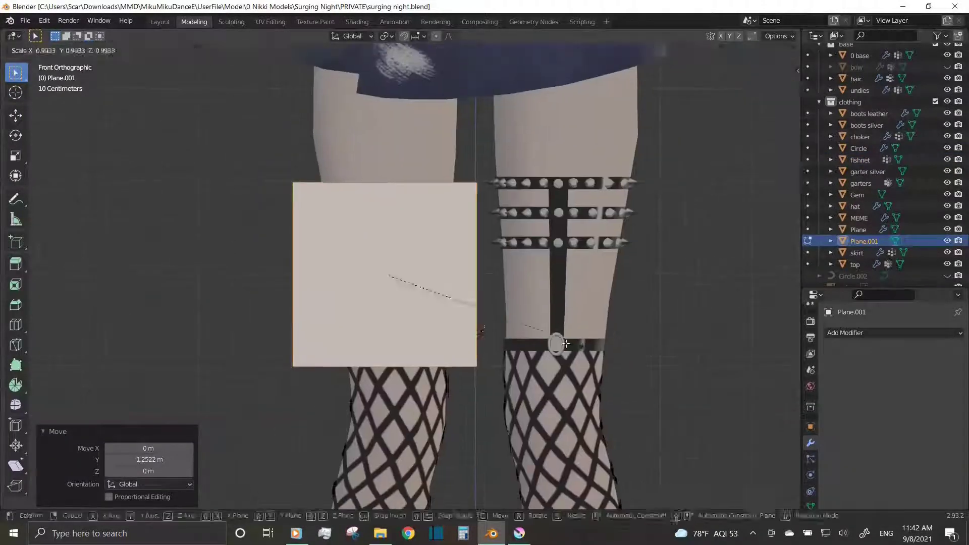
Add Subdivision Surface and Shrinkwrap modifiers to the plane, snapping to Outside Surface
left_click(859, 334)
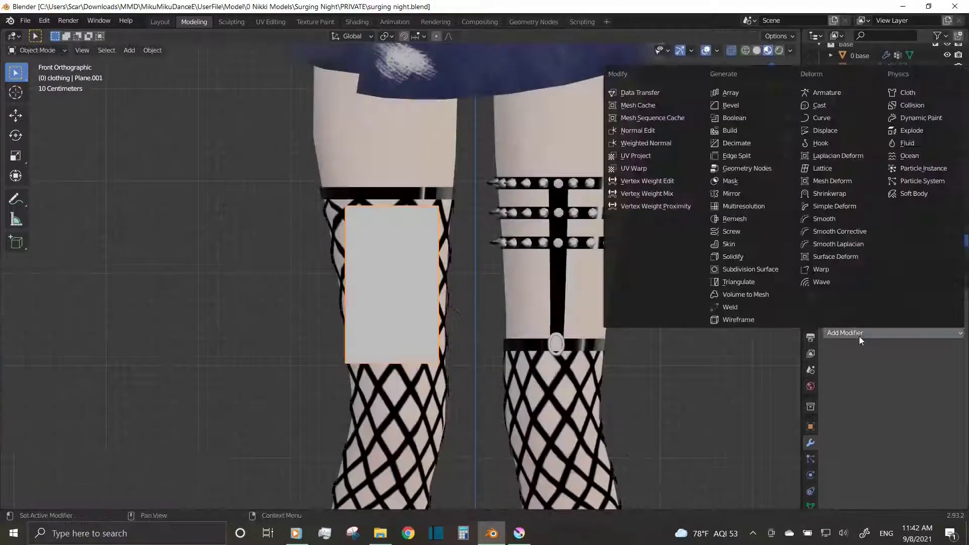
left_click(751, 269)
left_click(859, 318)
left_click(848, 204)
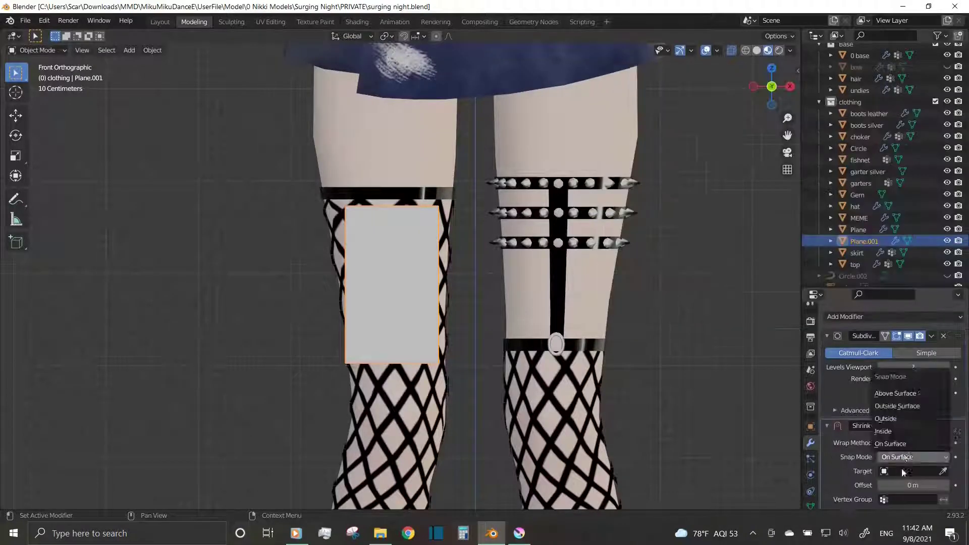
left_click(904, 384)
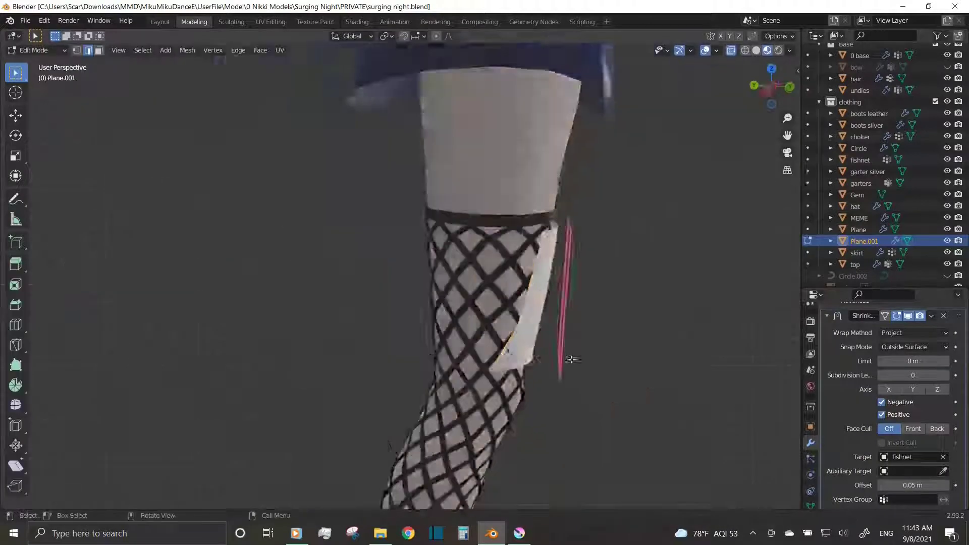
Assign the fishnet material to the plane and scale its UVs over the design
left_click(437, 414)
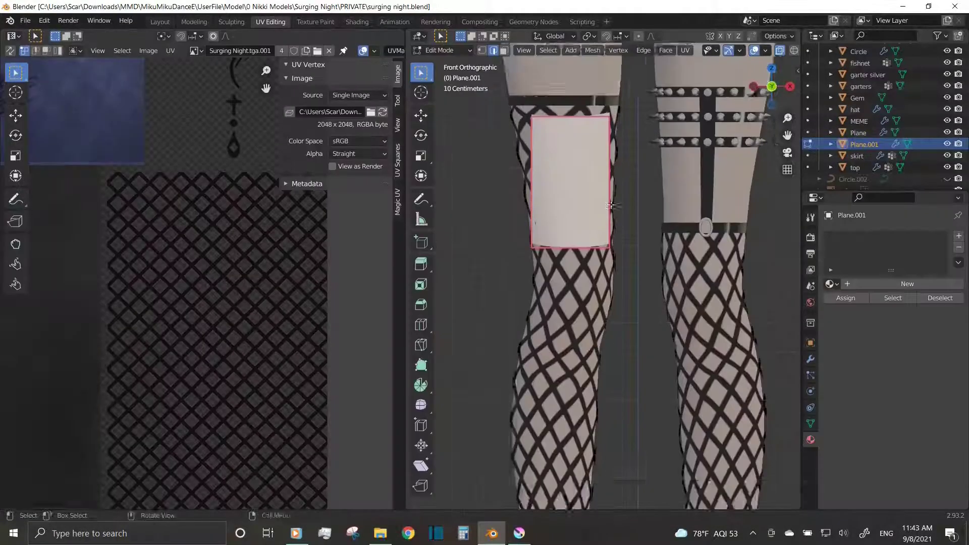
left_click(830, 283)
left_click(735, 303)
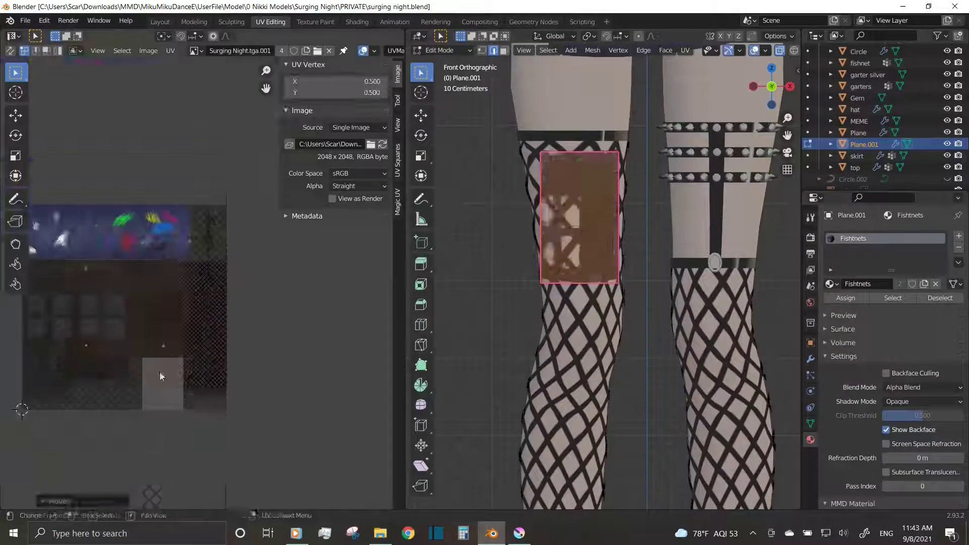
key("s")
key("x")
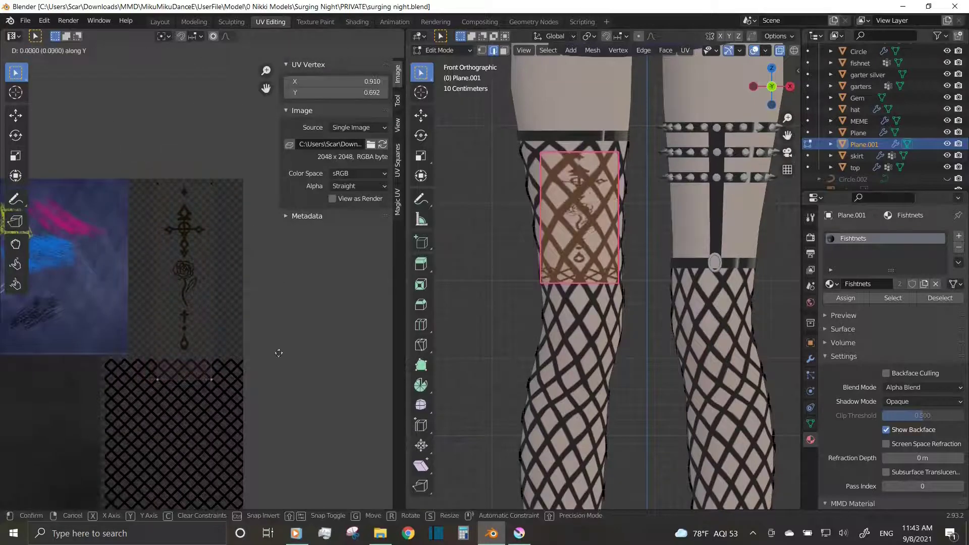
left_click(277, 278)
Re-export the Krita texture as TGA and reload the updated image in Blender
key("alt+Tab")
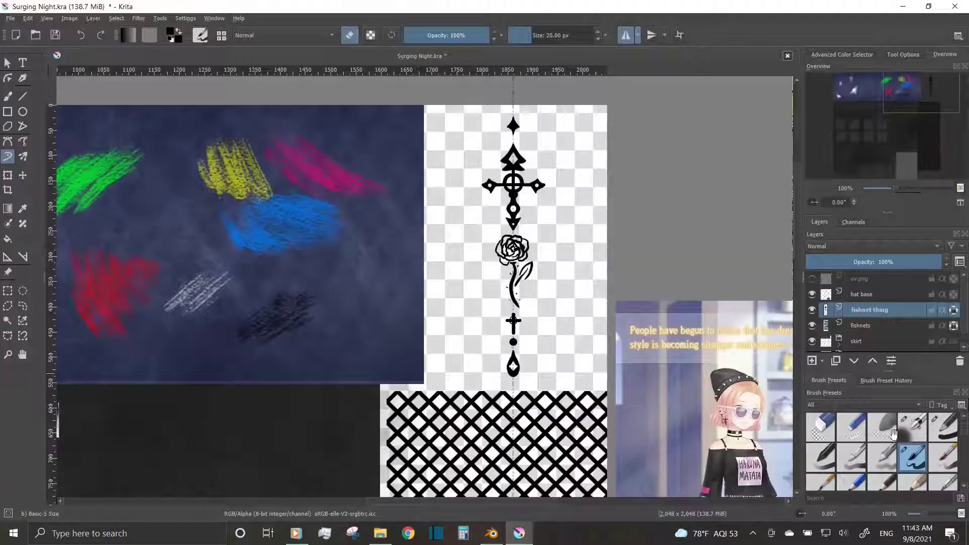
key("ctrl+z")
key("ctrl+z")
key("ctrl+shift+e")
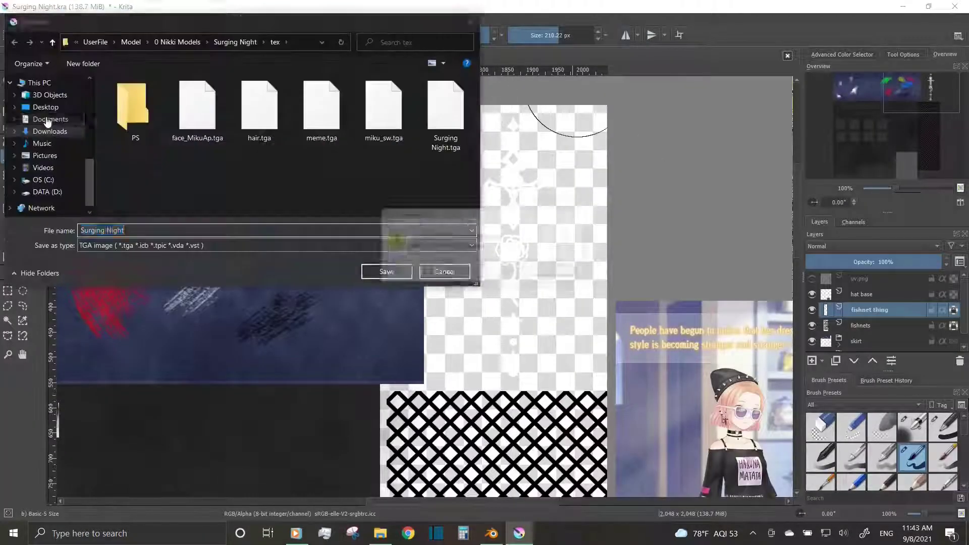
key("Return")
key("alt+Tab")
left_click(382, 99)
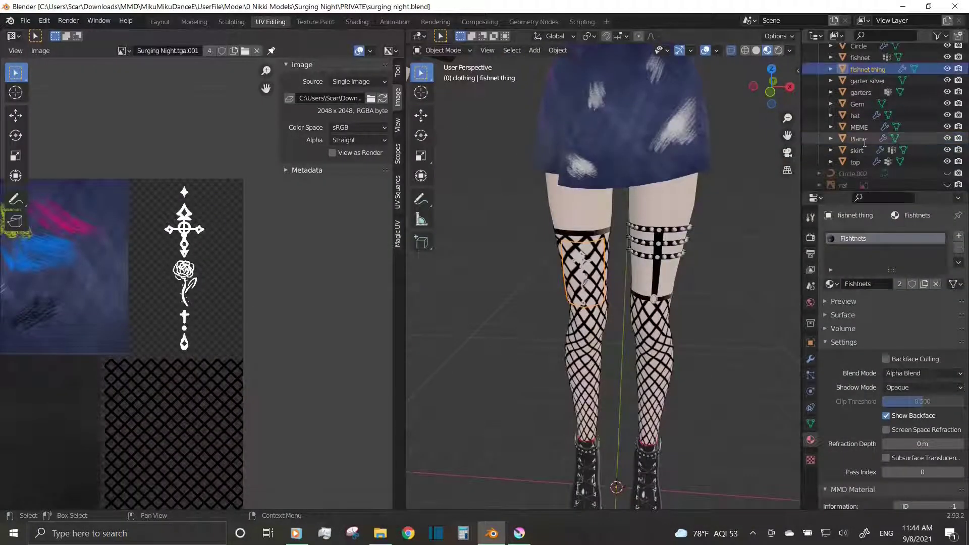
Set the FishnetThing material's MMD Sphere Texture mode from Off to Multiply
scroll(578, 333, "up", 1)
key("ctrl+z")
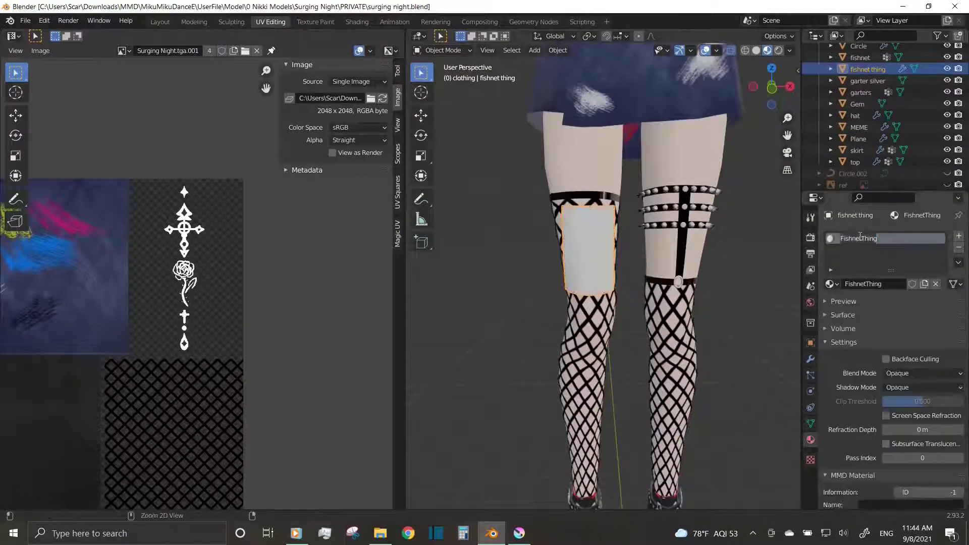
left_click(844, 342)
scroll(896, 428, "down", 1)
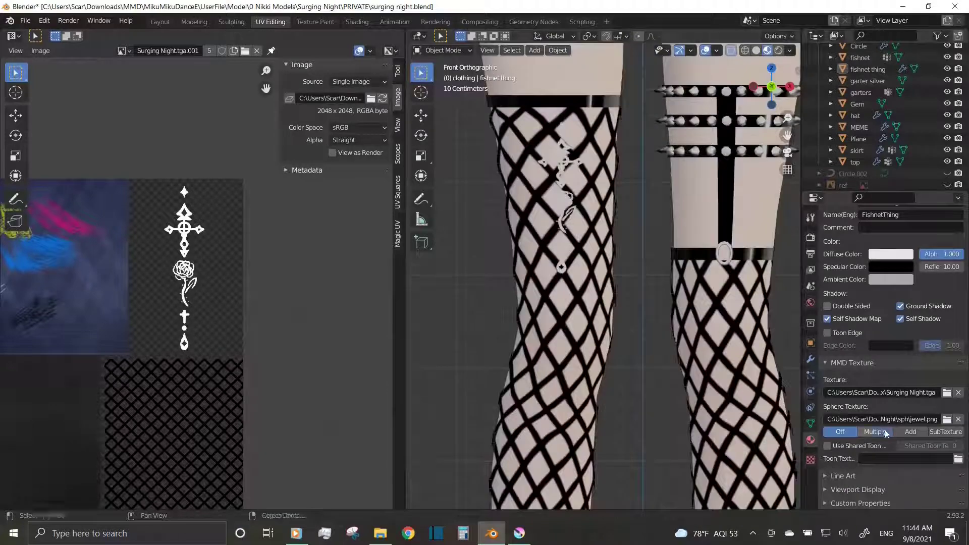
left_click(886, 434)
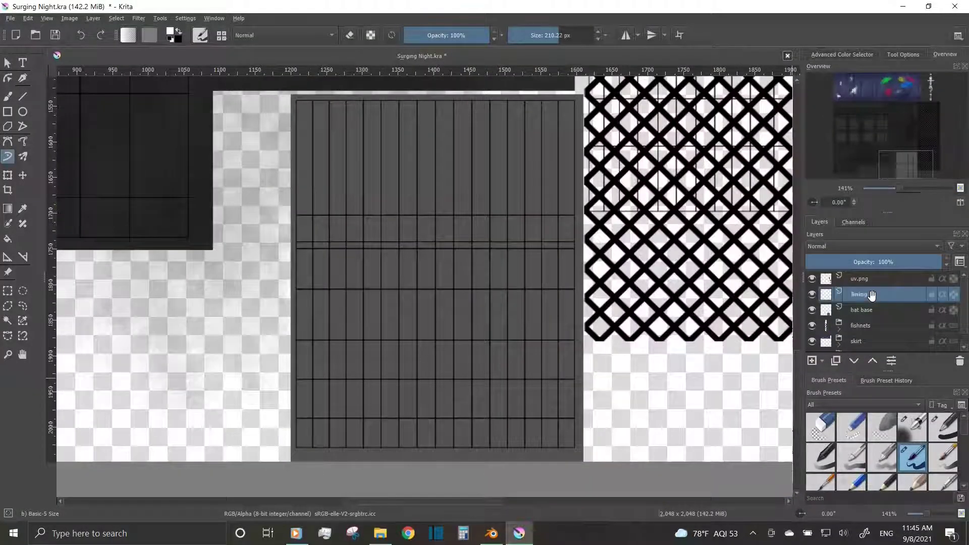
Show the colour selector and make the hat base layer active, zoomed out on the hat tile
left_click(865, 54)
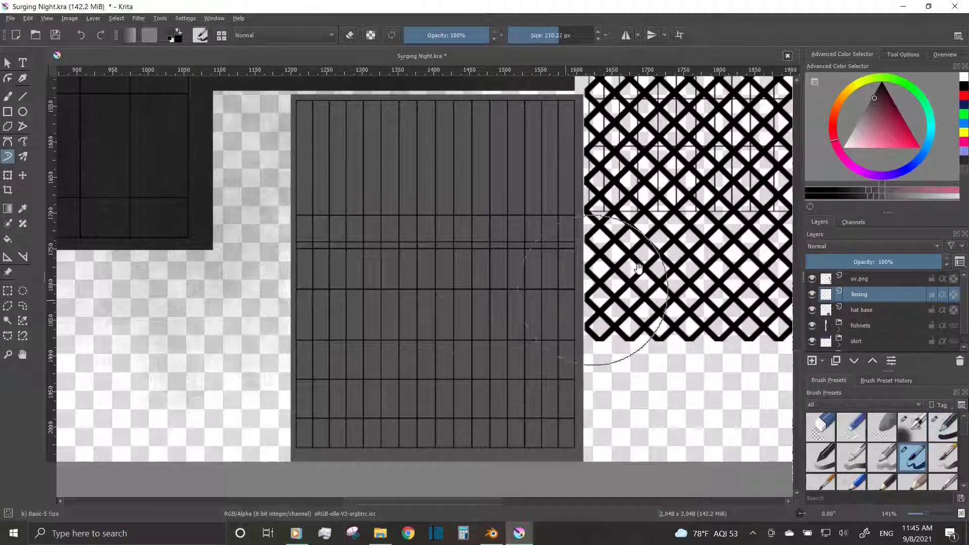
scroll(343, 217, "up", 1)
scroll(183, 261, "up", 1)
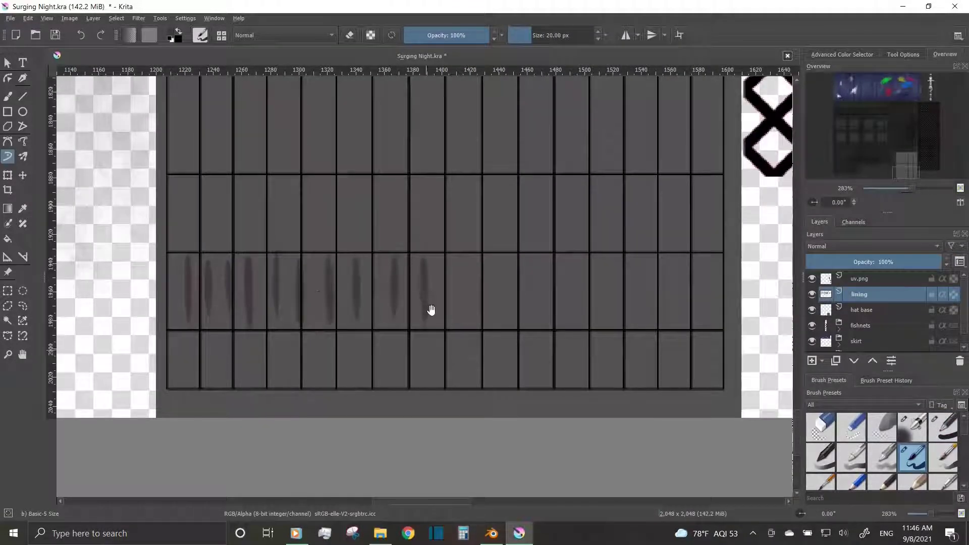
left_click(863, 309)
key("minus")
key("minus")
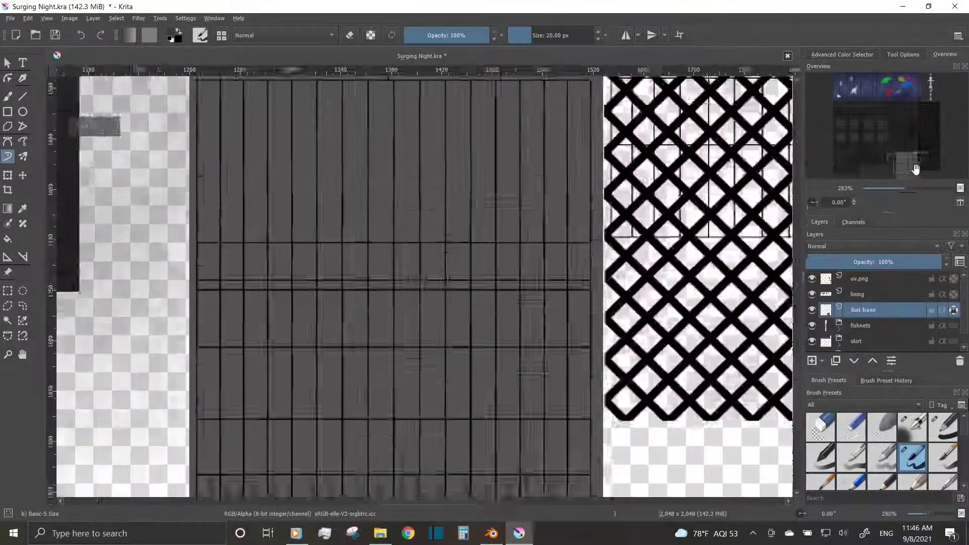
Dab a dark stamp-texture brush onto the hat tile in Multiply mode, browsing all brush presets
scroll(862, 404, "down", 1)
scroll(947, 443, "down", 1)
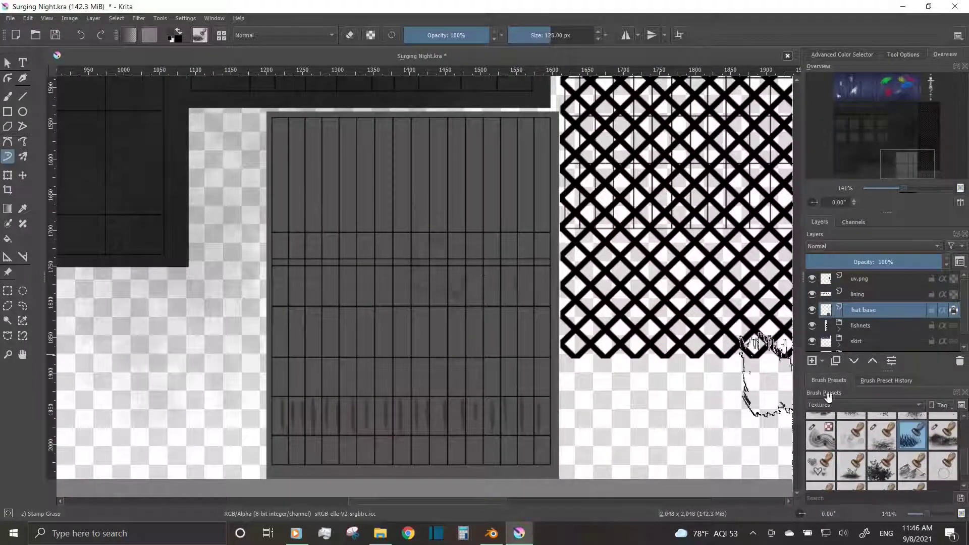
scroll(941, 469, "down", 1)
left_click(851, 443)
key("slash")
left_click_drag(454, 263, 481, 268)
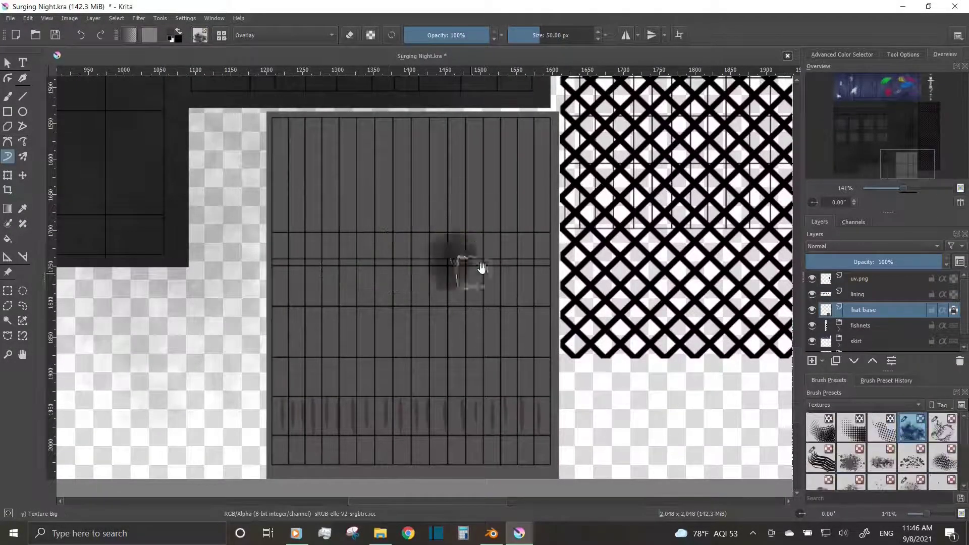
key("alt+shift+m")
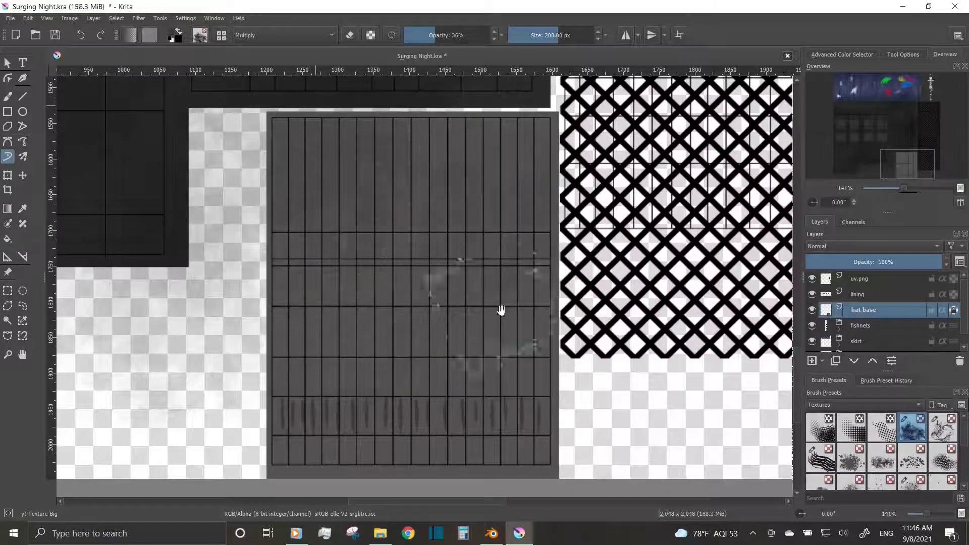
left_click(863, 404)
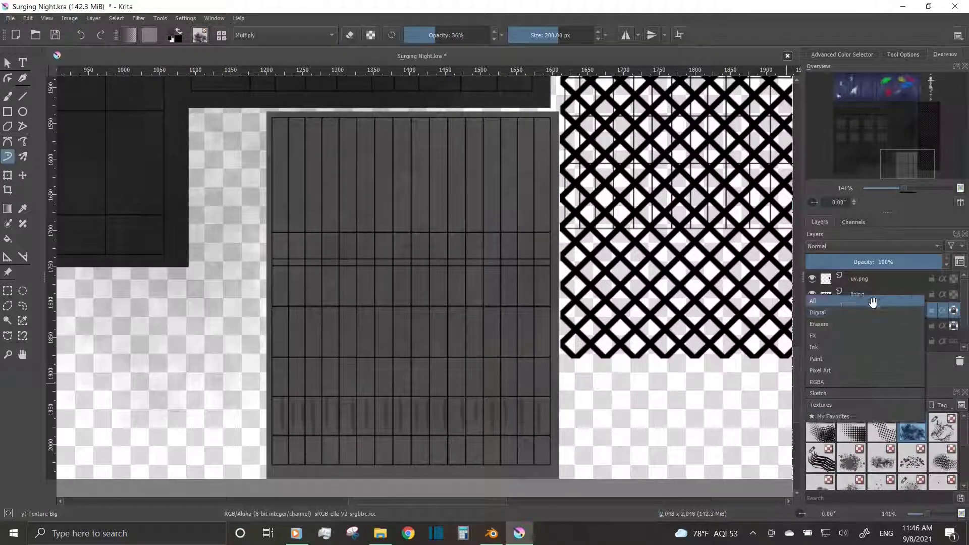
left_click(833, 302)
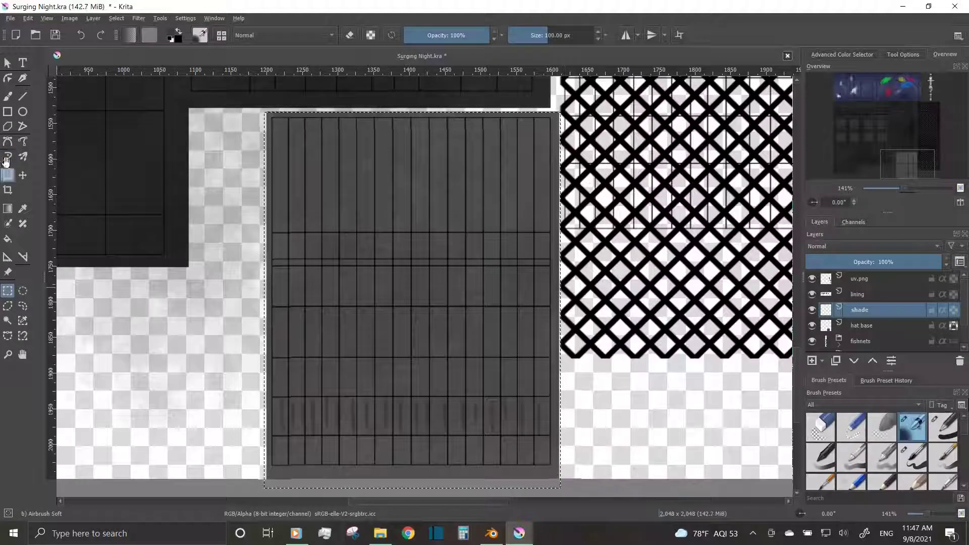
Airbrush dark shading over the hat tile's bottom and top, with the shade layer at 36%
left_click_drag(473, 463, 298, 457)
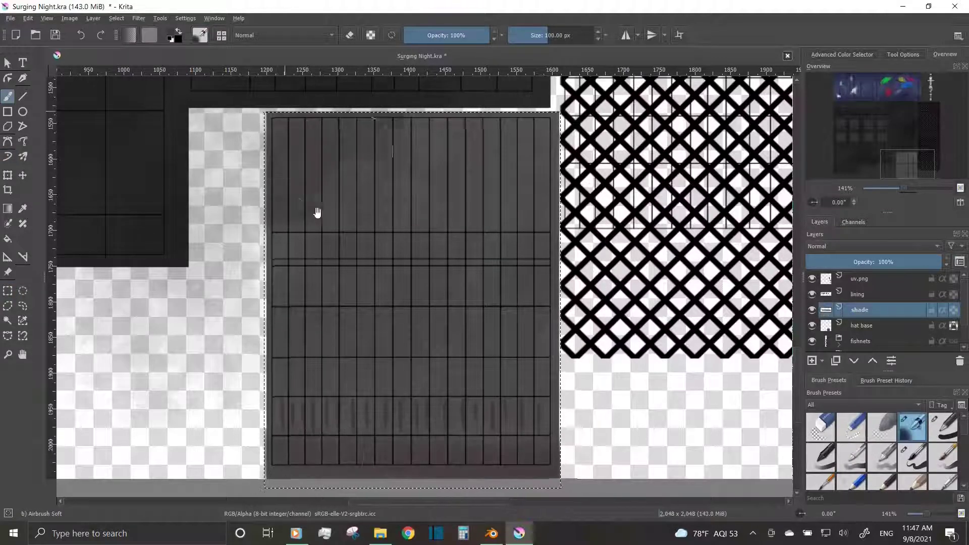
mouse_move(317, 212)
left_mouse_down()
mouse_move(275, 108)
mouse_move(402, 126)
left_mouse_up()
scroll(858, 405, "down", 1)
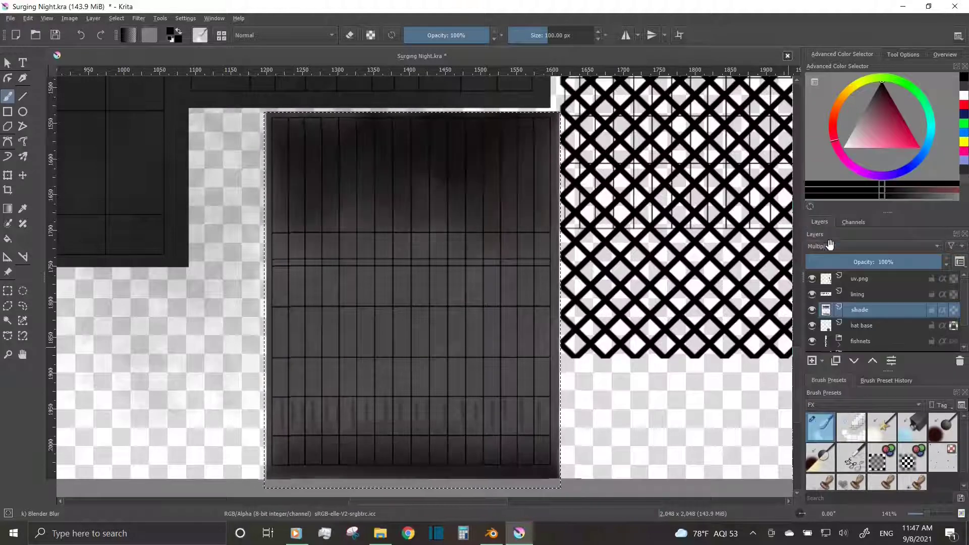
left_click(853, 261)
Hide uv.png, group lining, shade and hat base as hat, and export the texture
left_click(811, 278)
scroll(472, 270, "down", 2)
scroll(660, 293, "down", 2)
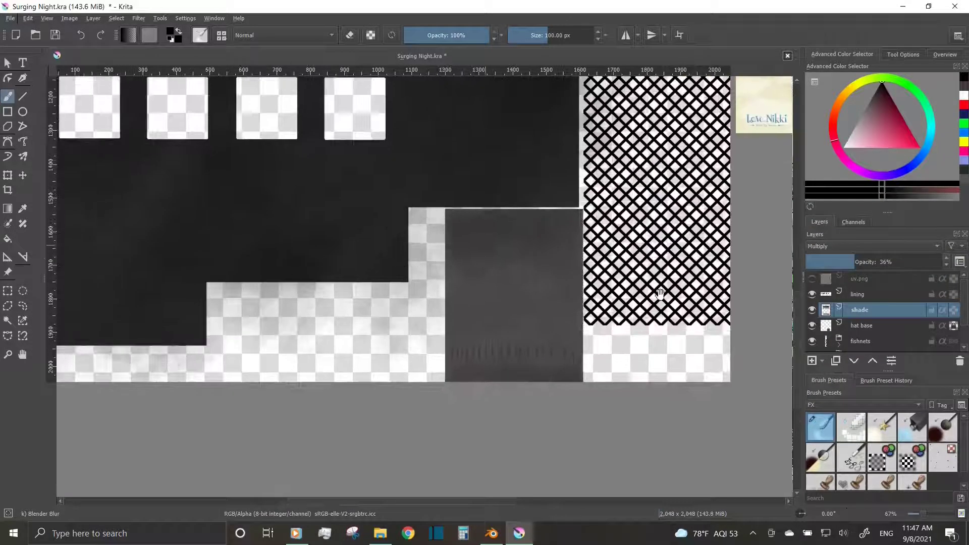
right_click(873, 320)
left_click(827, 448)
left_click(10, 18)
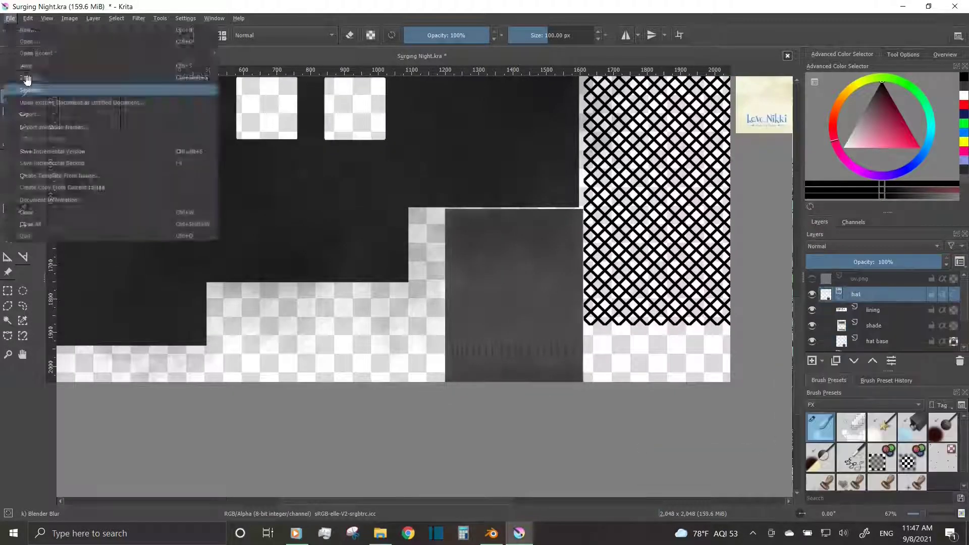
left_click(30, 86)
Check the hat in Blender, undo the last change, and zoom out on the Krita texture
key("alt+Tab")
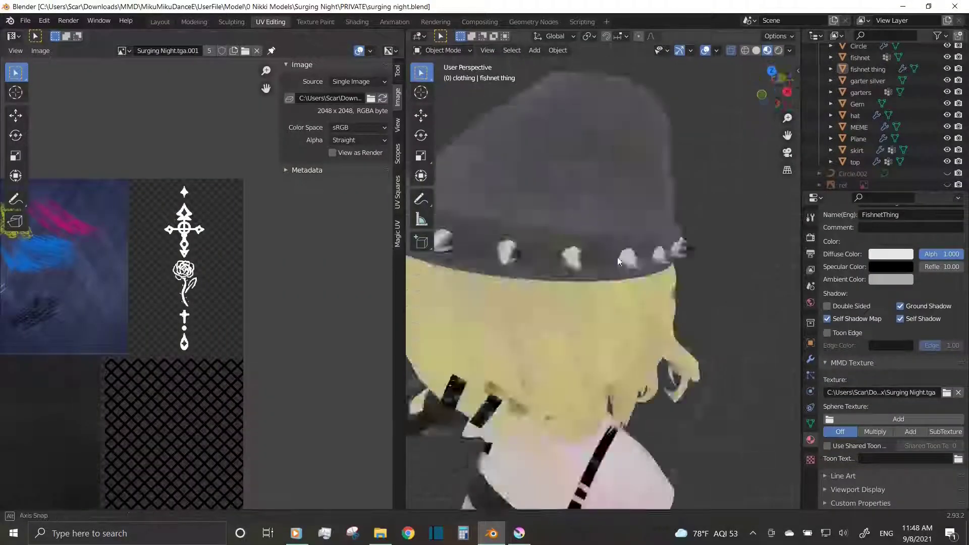
middle_click_drag(647, 280, 631, 328)
scroll(279, 343, "up", 4)
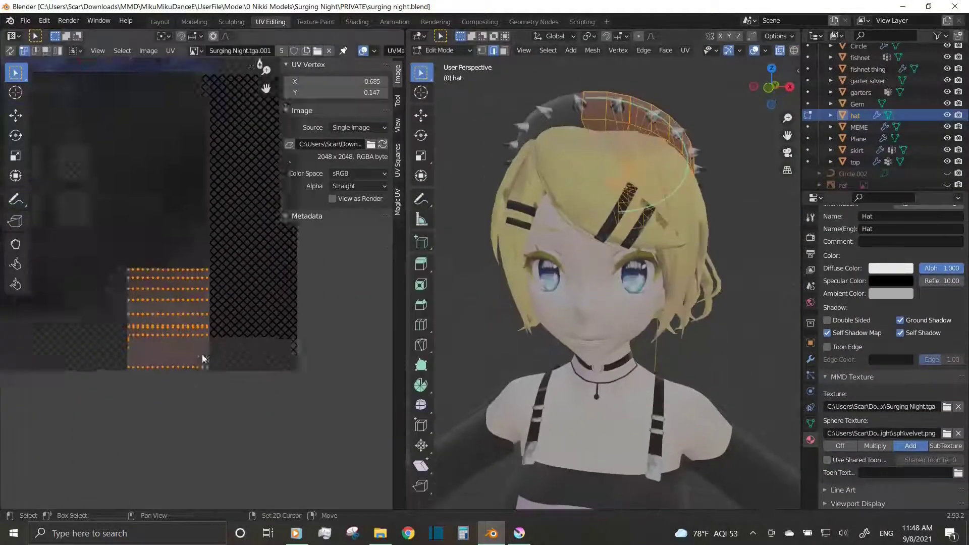
key("ctrl+z")
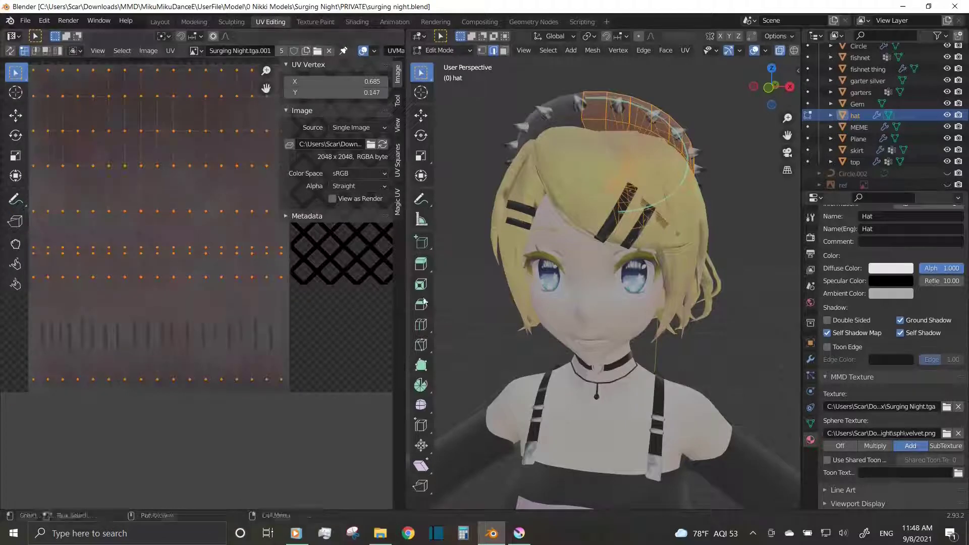
key("alt+Tab")
key("1")
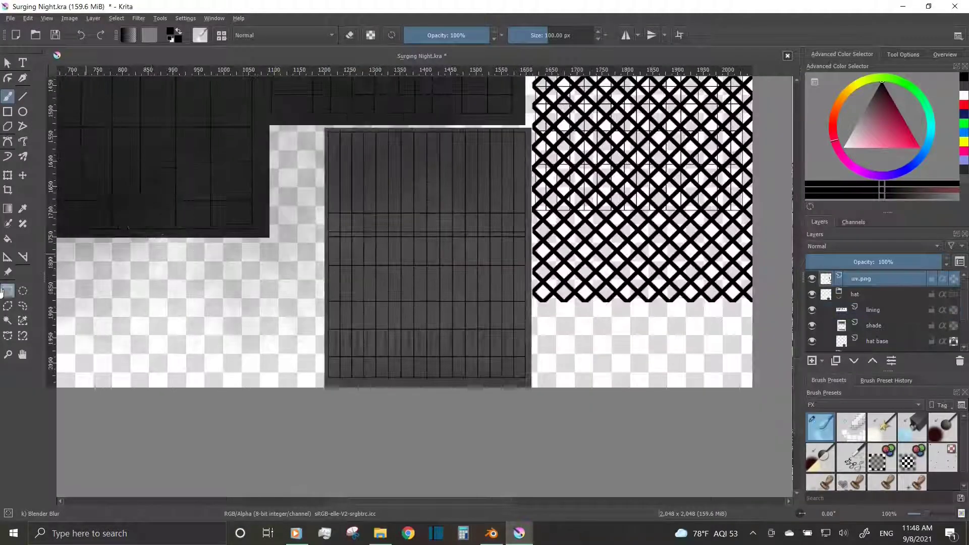
Reload the texture in Blender and hide the grid overlay on the Krita texture
key("alt+Tab")
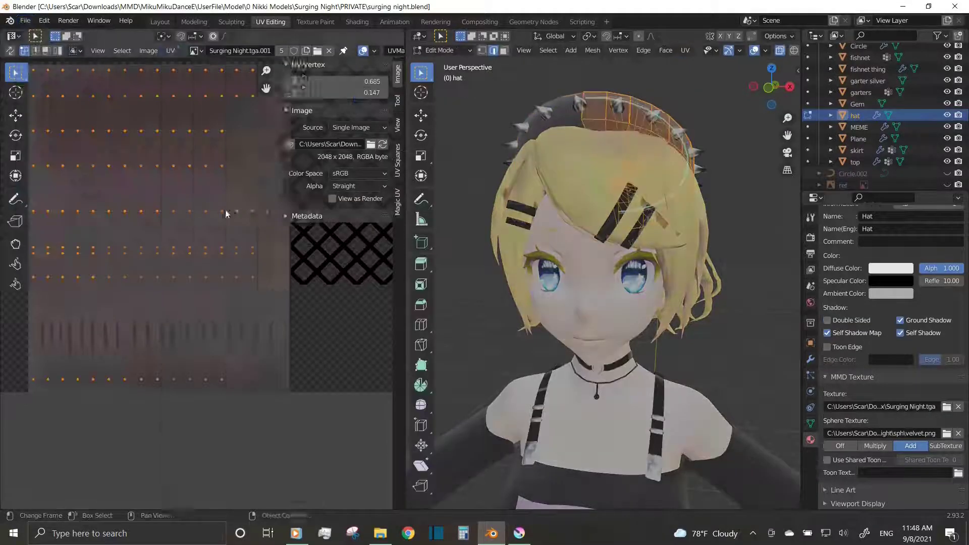
key("alt+Tab")
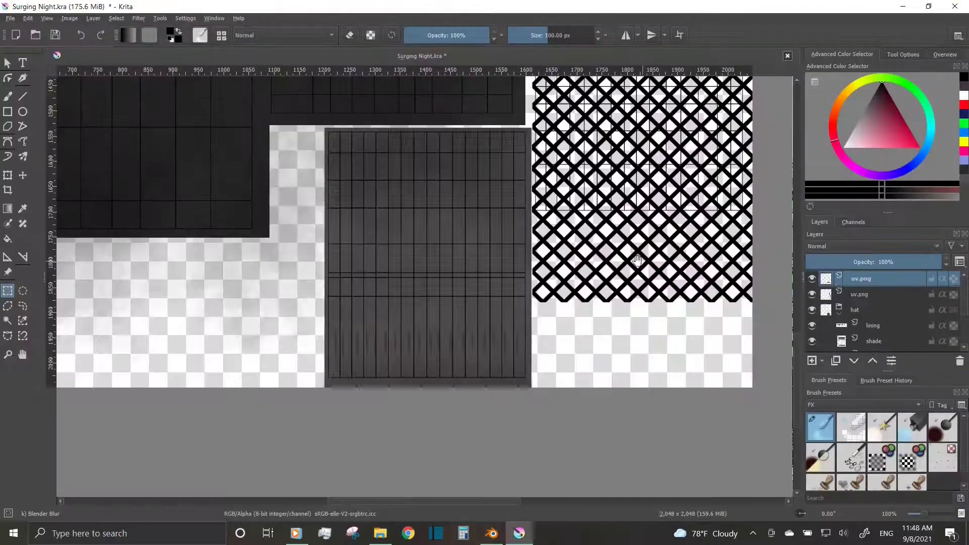
left_click(812, 278)
key("alt+Tab")
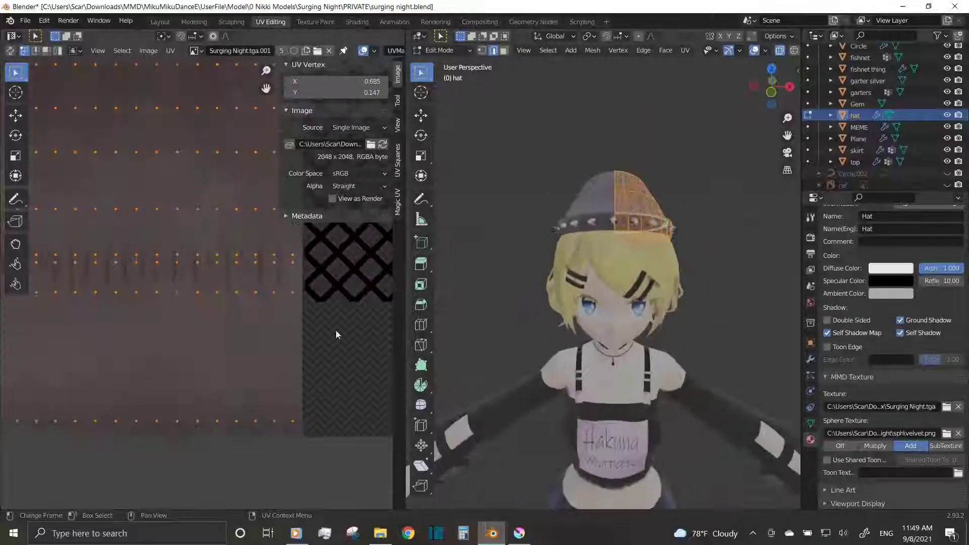
Move a loop of hat UV vertices down from Y 0.147 to 0.121 and check the hat
left_click(211, 268, "alt")
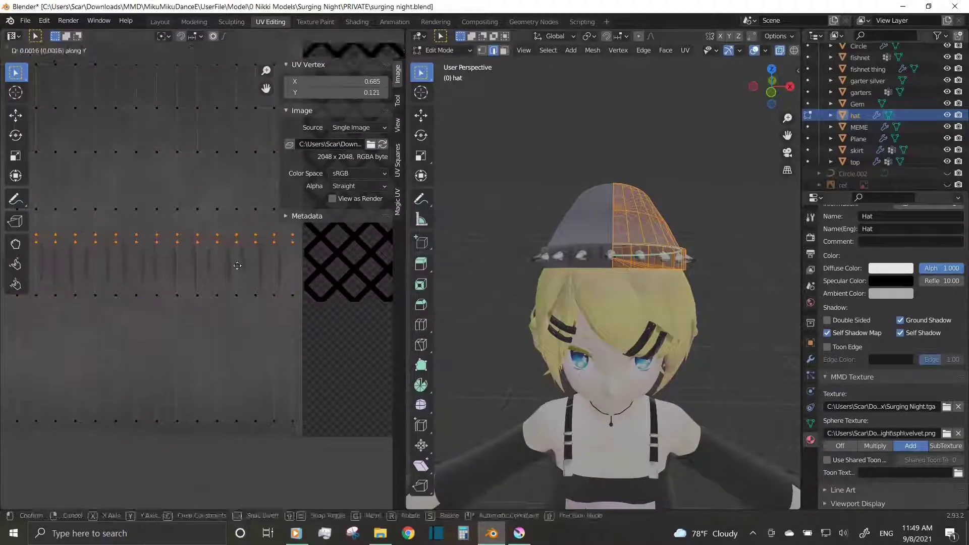
left_click(237, 266)
scroll(691, 349, "down", 3)
middle_click_drag(691, 350, 713, 309)
key("alt+Tab")
Set the shade layer to Multiply and switch to a blur brush
left_click(857, 264)
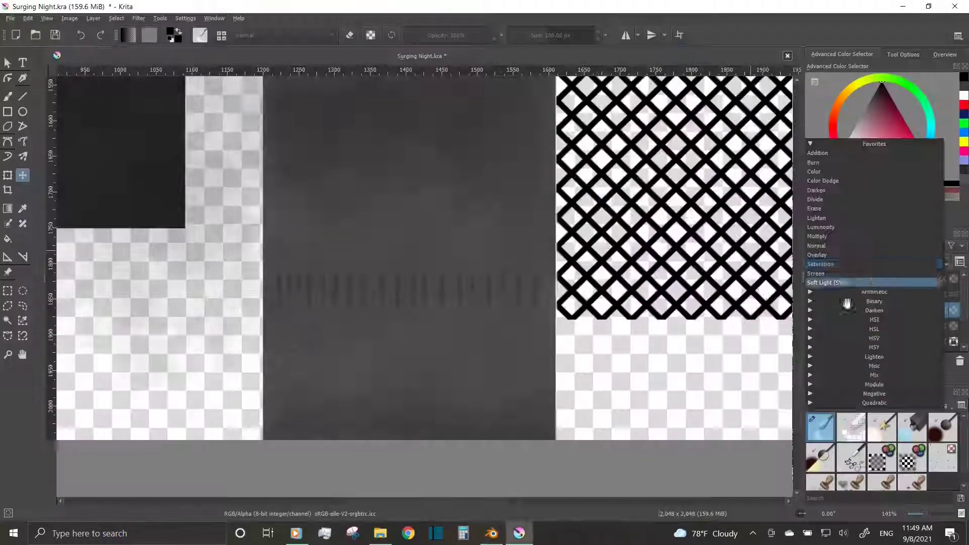
left_click(817, 236)
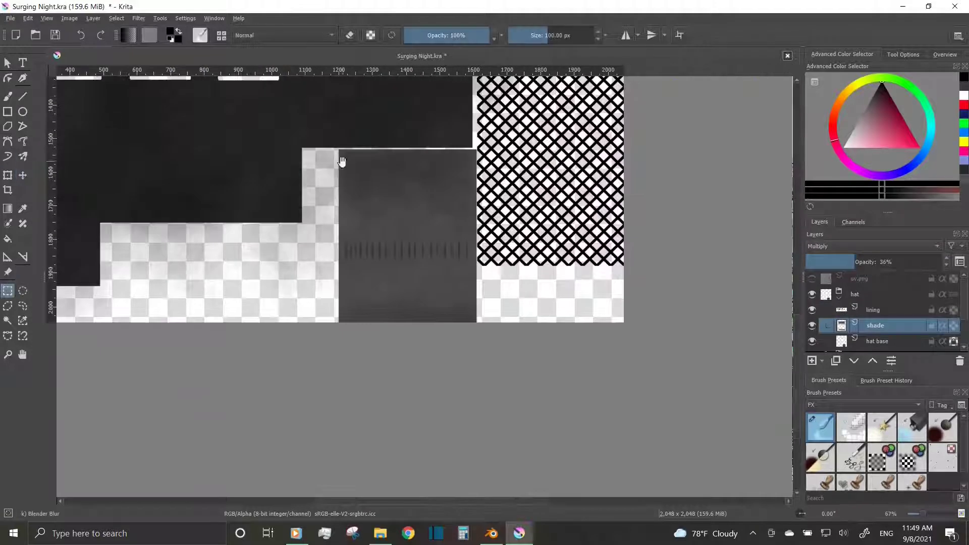
left_click(905, 424)
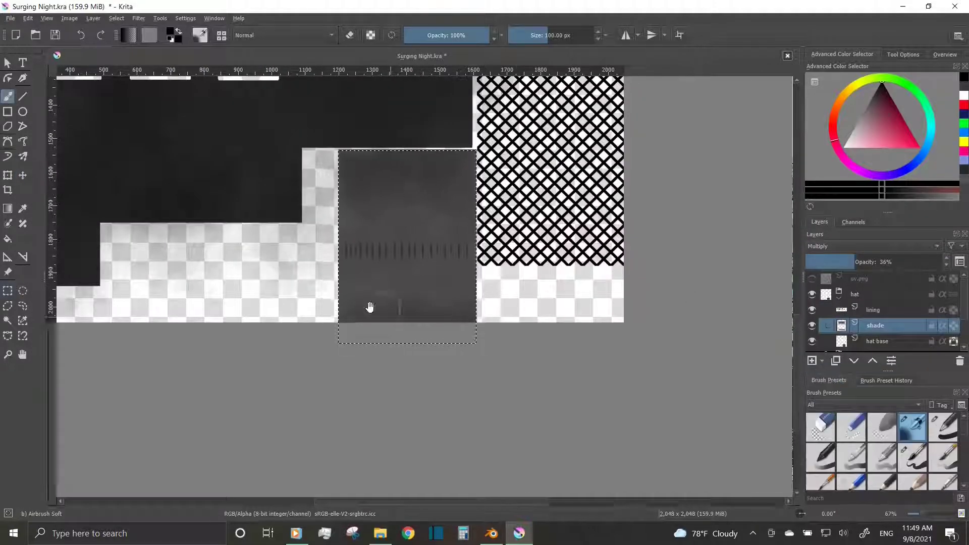
key("slash")
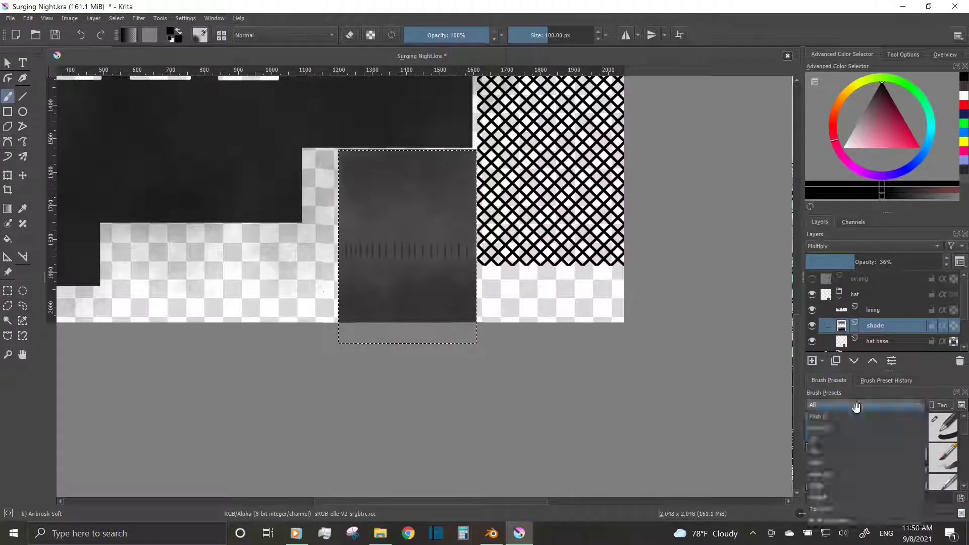
Re-export the texture, overwriting the existing file, and check it in Blender
key("ctrl+shift+e")
key("Return")
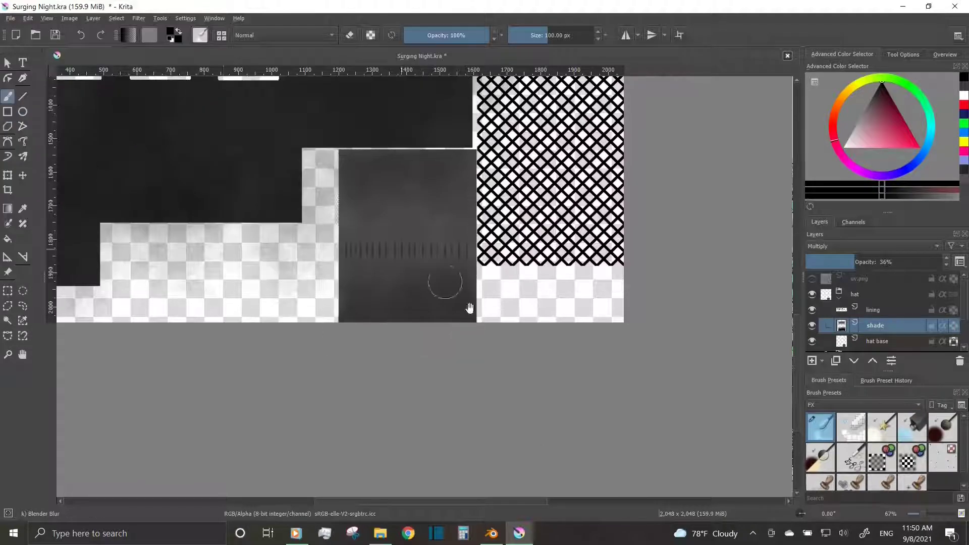
key("alt+Tab")
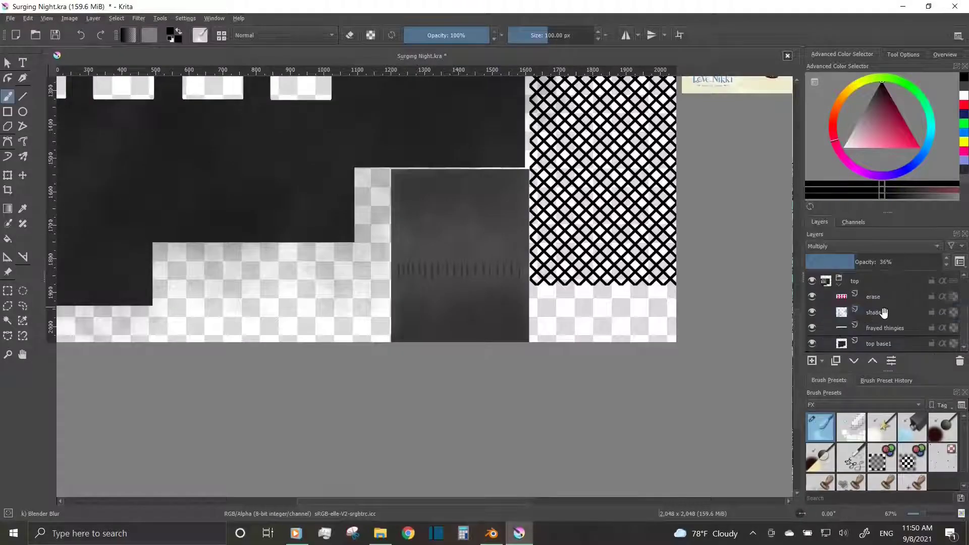
Make the top group's shade layer active and draw a rectangular selection on the texture
left_click(883, 313)
key("ctrl+r")
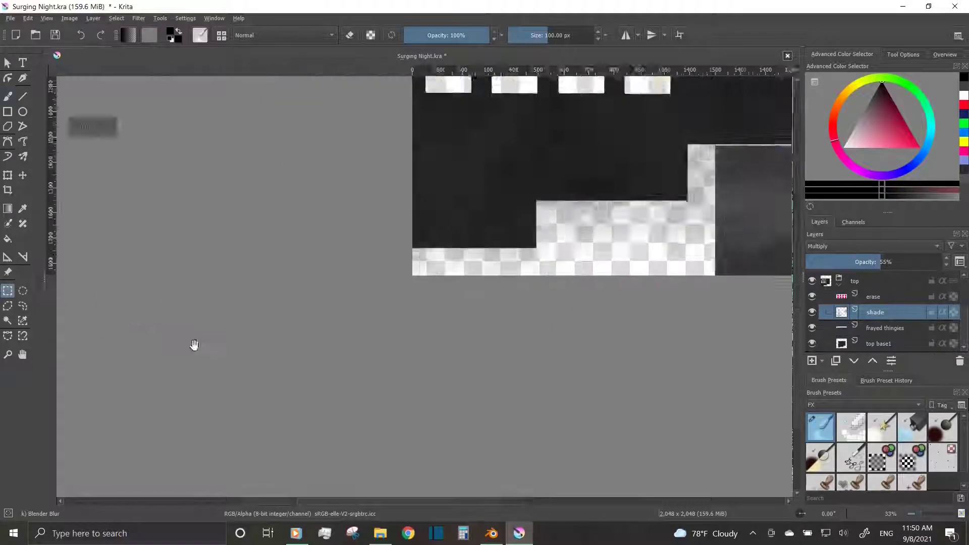
left_click_drag(193, 343, 572, 286)
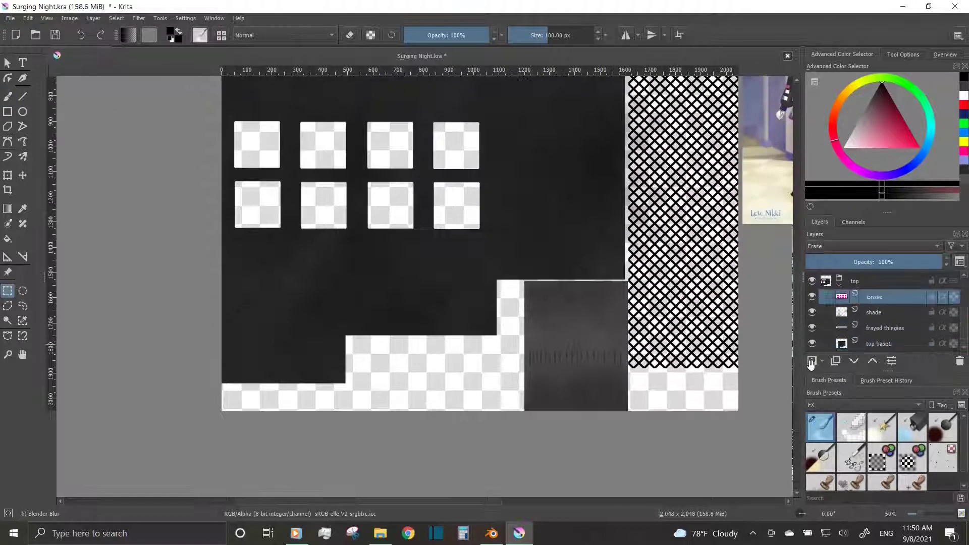
Paint the selected cuff region dark purple on base1 using a Color blend-mode brush
left_click(882, 176)
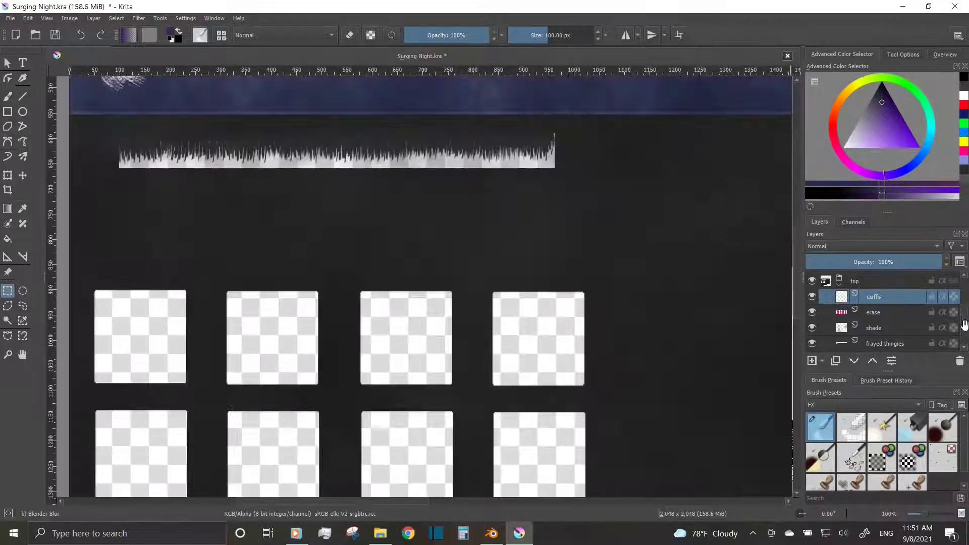
left_click_drag(893, 116, 872, 157)
left_click(946, 347)
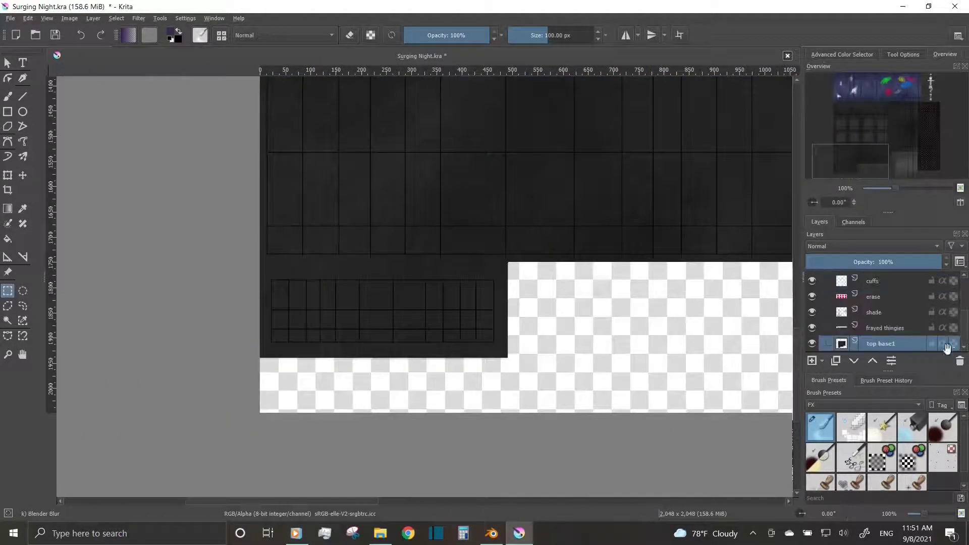
left_click_drag(530, 265, 232, 382)
left_click(943, 427)
left_click(282, 35)
left_click_drag(273, 303, 257, 327)
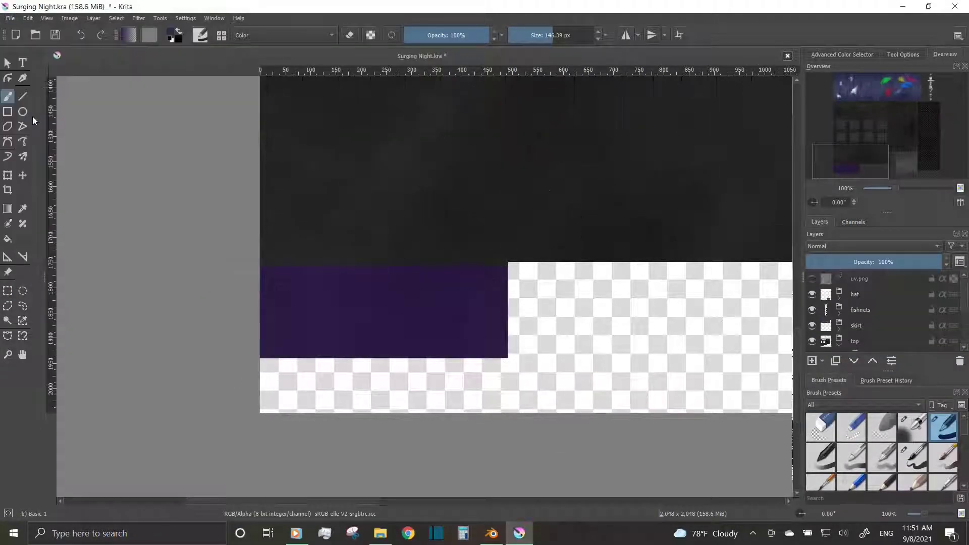
Check the purple cuff on the Blender model, then save the updated texture in Krita
left_click(494, 537)
left_click(519, 533)
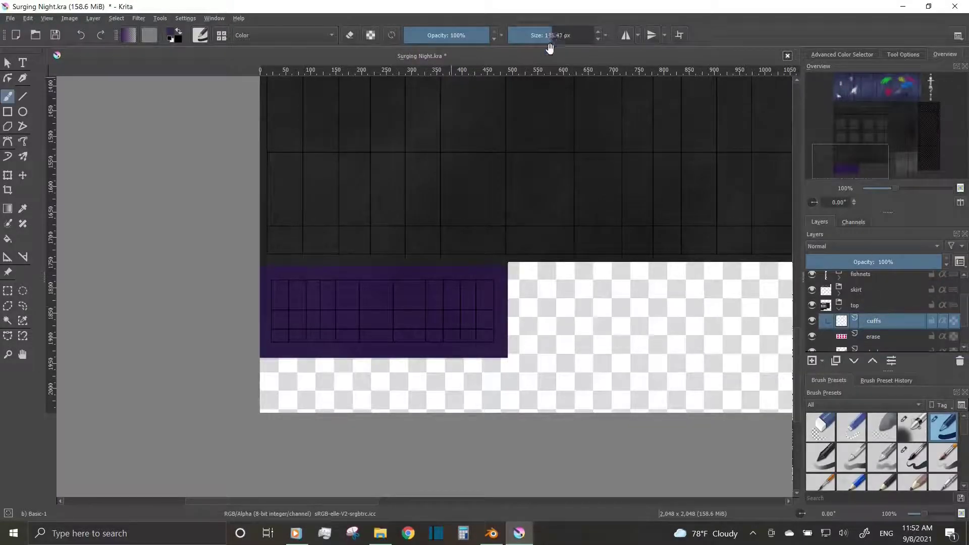
scroll(842, 175, "up", 2)
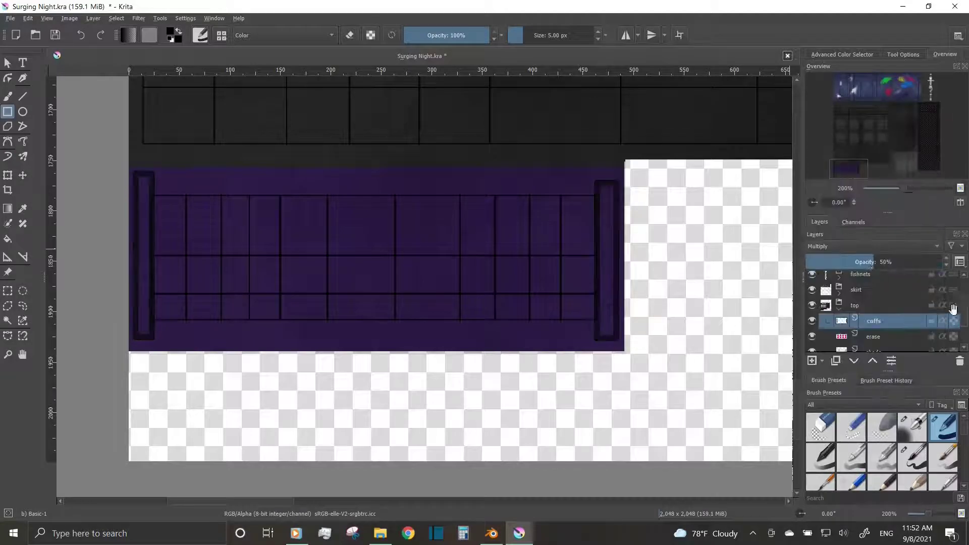
left_click(953, 309)
left_click(10, 18)
left_click(50, 97)
Reload the texture in Blender and inspect the arm in front orthographic view in the Modeling workspace
key("alt+Tab")
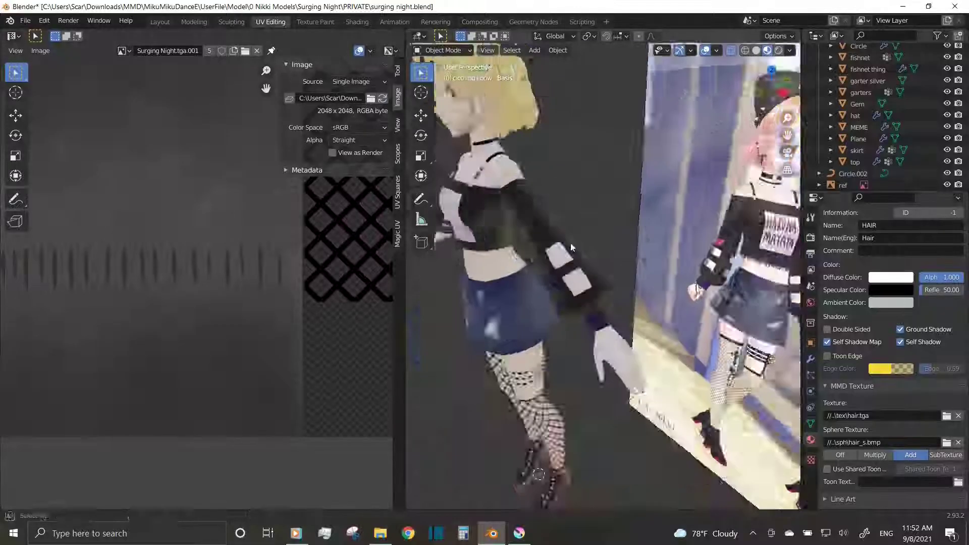
key("alt+Tab")
key("alt+Tab")
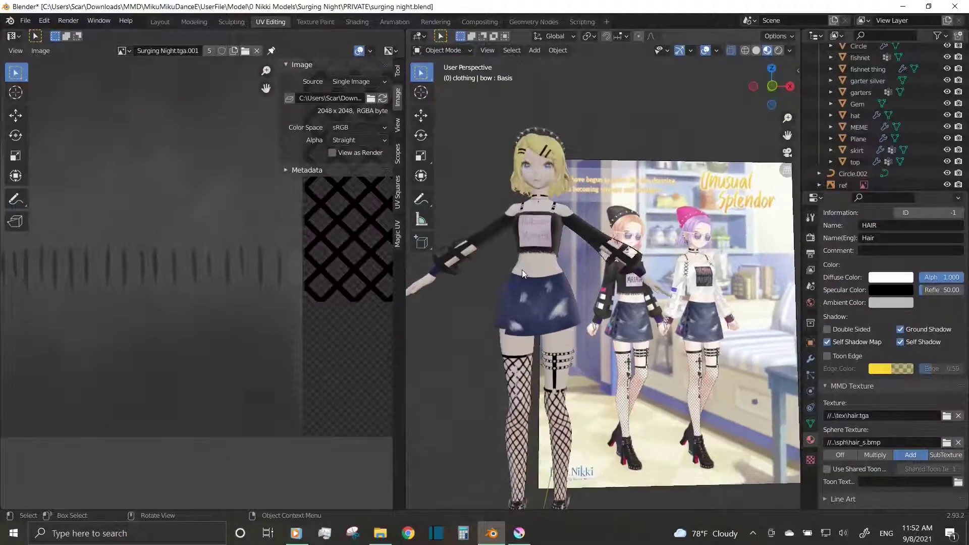
key("KP_1")
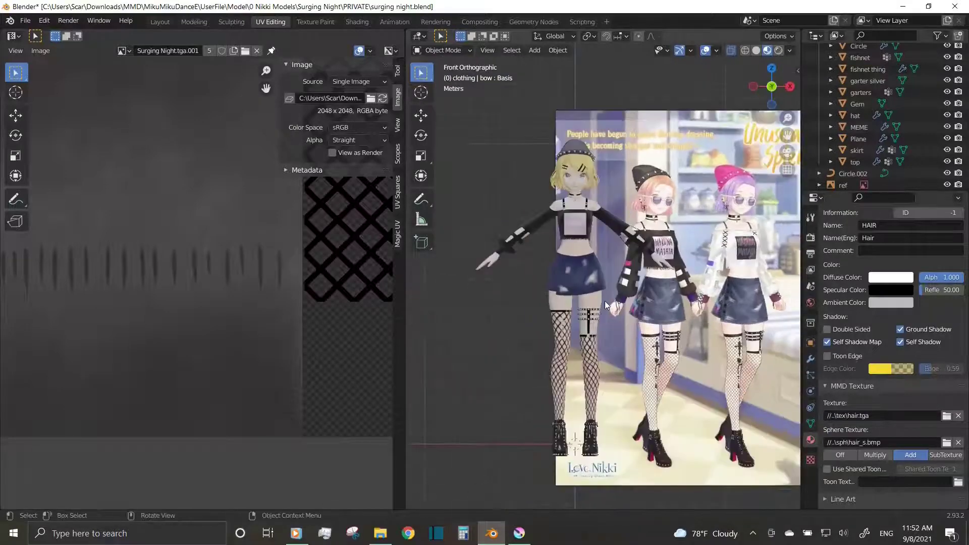
middle_click_drag(217, 283, 215, 347)
left_click(194, 22)
middle_click_drag(303, 253, 262, 237)
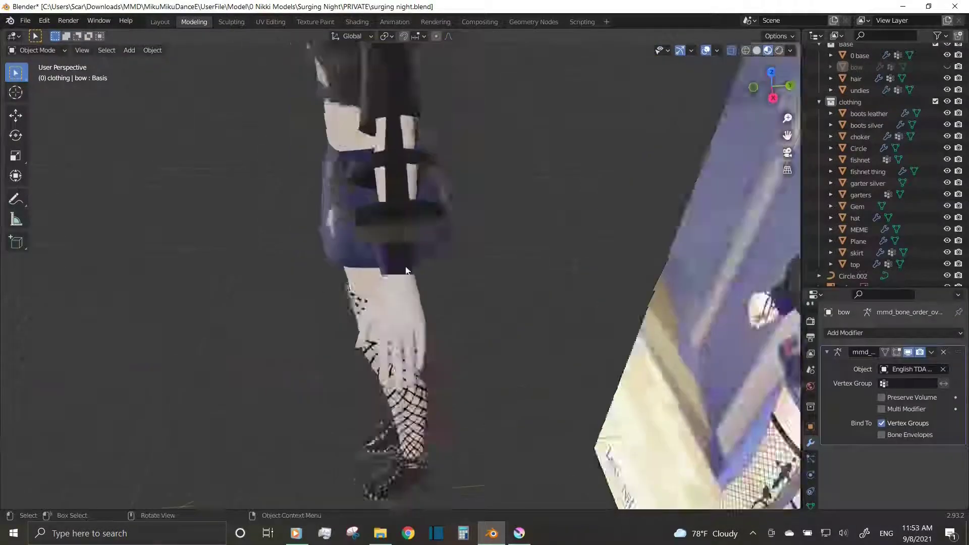
Add a Bezier curve and rotate it 90° about Z
left_click(129, 50)
left_click(238, 75)
middle_click_drag(340, 241, 454, 303)
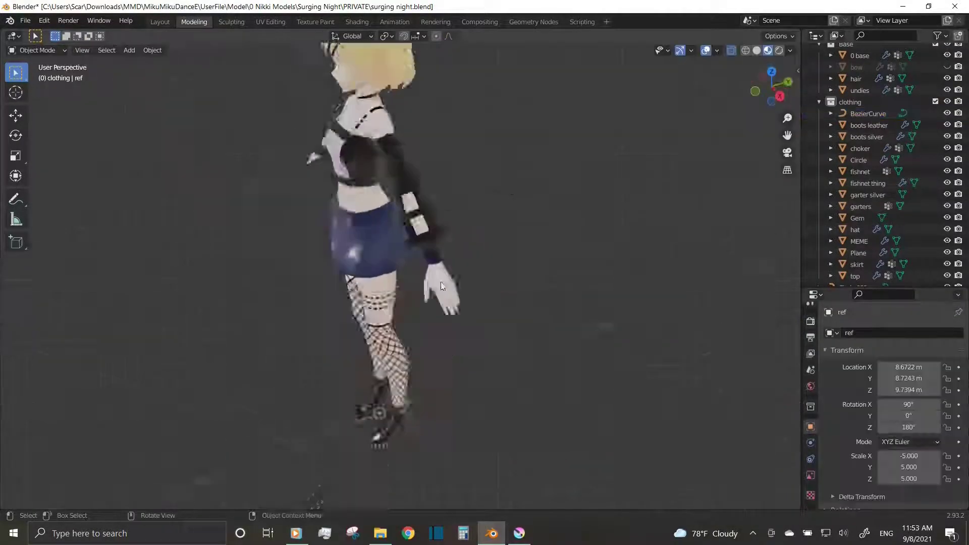
key("r")
key("z")
key("Return")
left_click(810, 491)
Give the curve a 0.02 m bevel depth and scale it to about 0.41
scroll(898, 395, "down", 5)
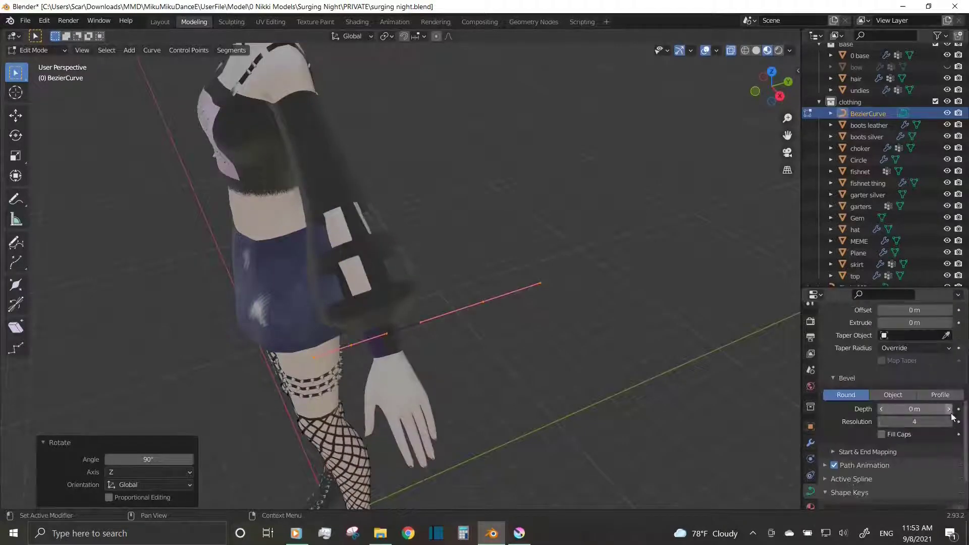
scroll(546, 365, "up", 3)
mouse_move(546, 364)
middle_mouse_down()
mouse_move(519, 230)
mouse_move(535, 263)
middle_mouse_up()
key("s")
left_click(558, 277)
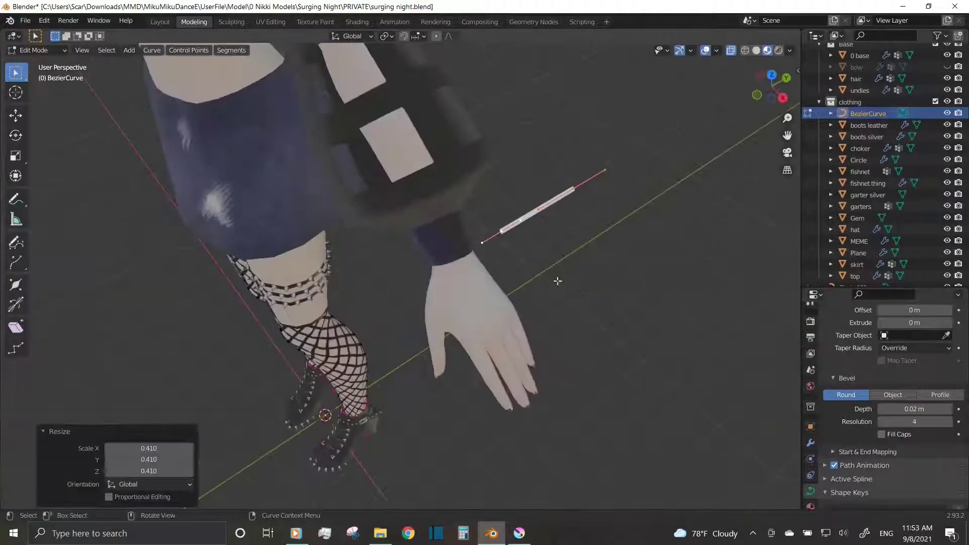
key("KP_7")
Rotate the curve's top point into a diagonal bend and turn it 90° about Y
scroll(527, 245, "up", 4)
left_click(380, 136)
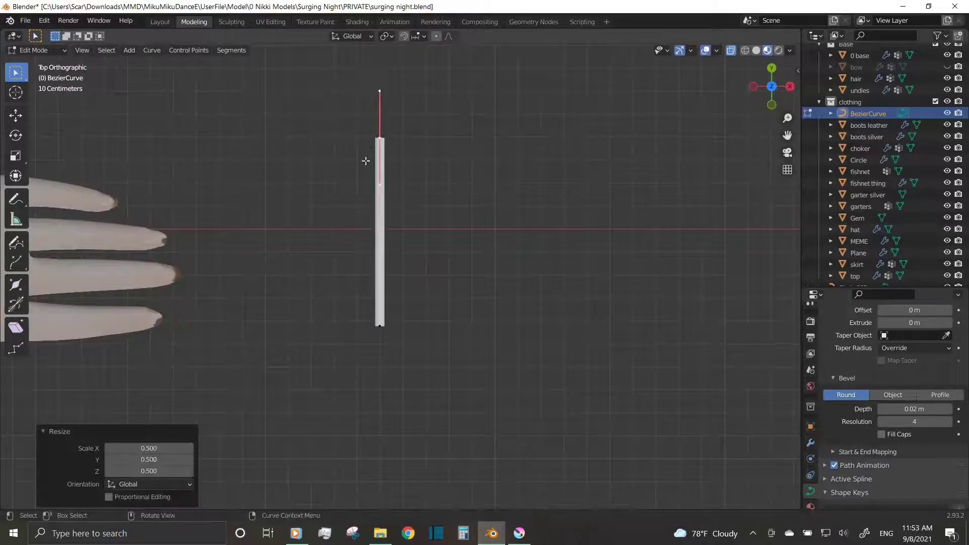
key("r")
key("r")
left_click(605, 296)
key("r")
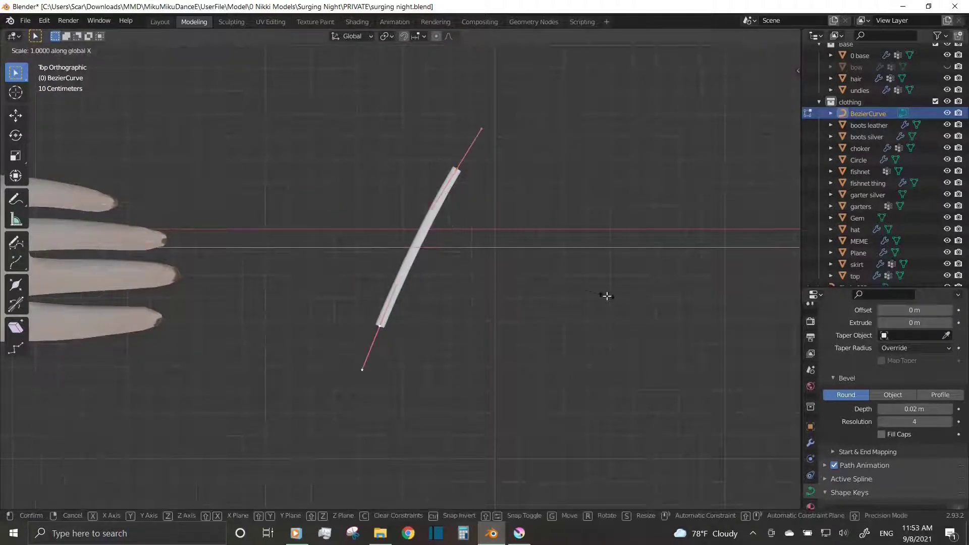
left_click(559, 216)
key("r")
key("y")
key("9")
key("0")
key("Return")
Move the curve onto the wrist cuff and bend its handle into a hook
key("KP_3")
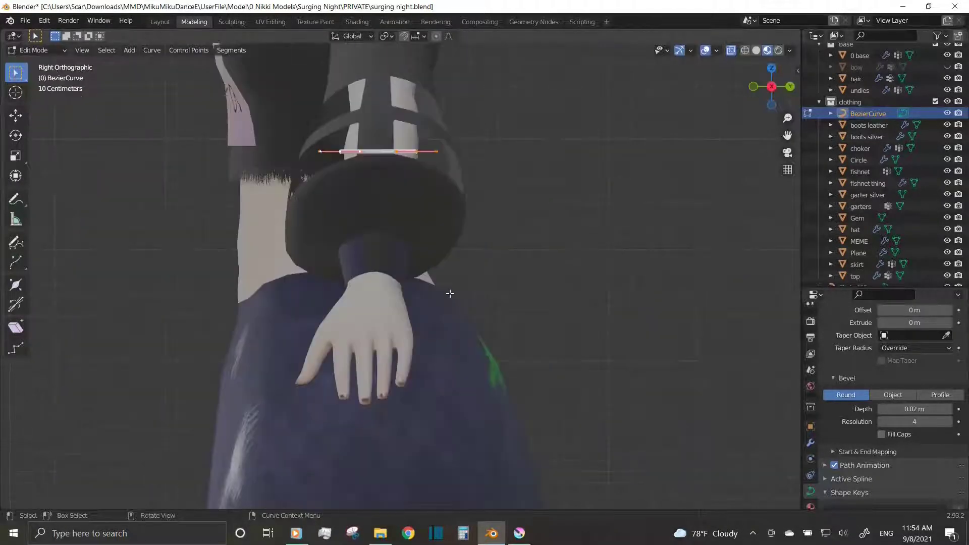
key("g")
left_click(425, 327)
key("KP_1")
scroll(540, 382, "up", 3)
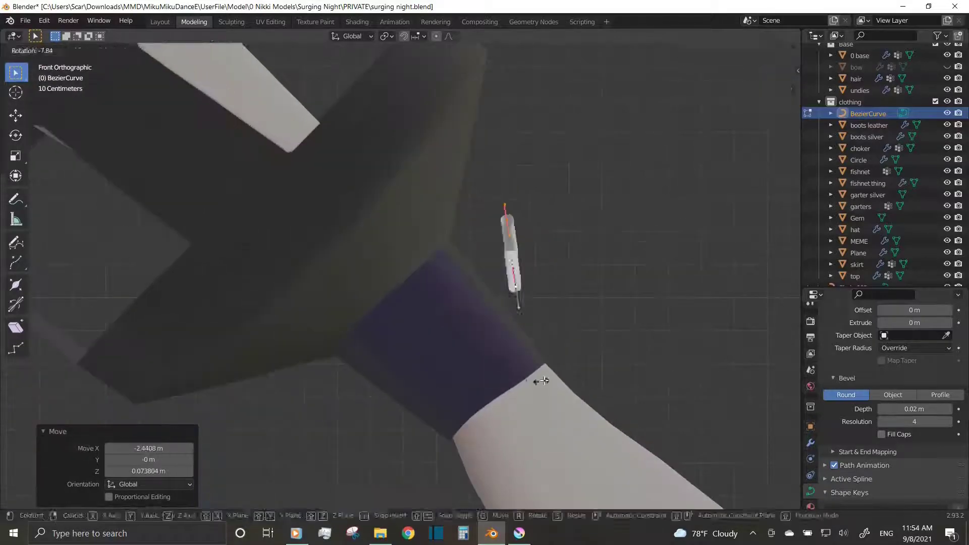
scroll(470, 263, "up", 2)
middle_click_drag(469, 262, 489, 281)
key("KP_1")
key("r")
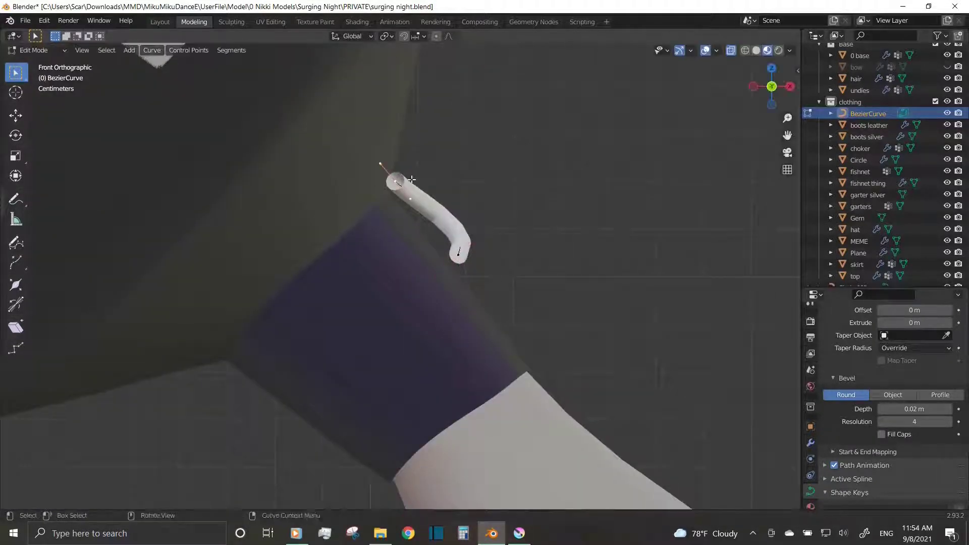
left_click(579, 221)
key("KP_3")
Change the pivot point, then rotate and move the selected points into crossed straps
left_click(385, 36)
left_click(411, 73)
key("r")
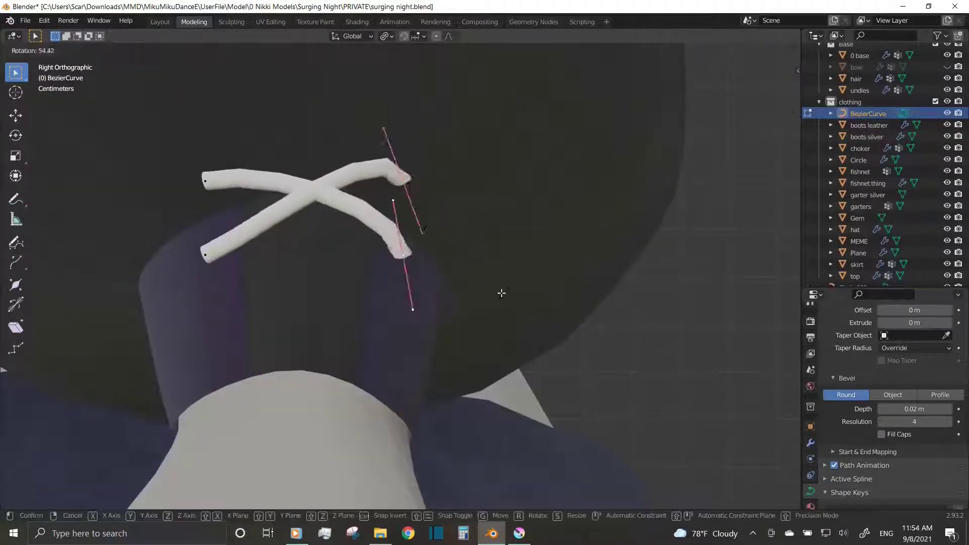
left_click(353, 354)
key("KP_1")
key("g")
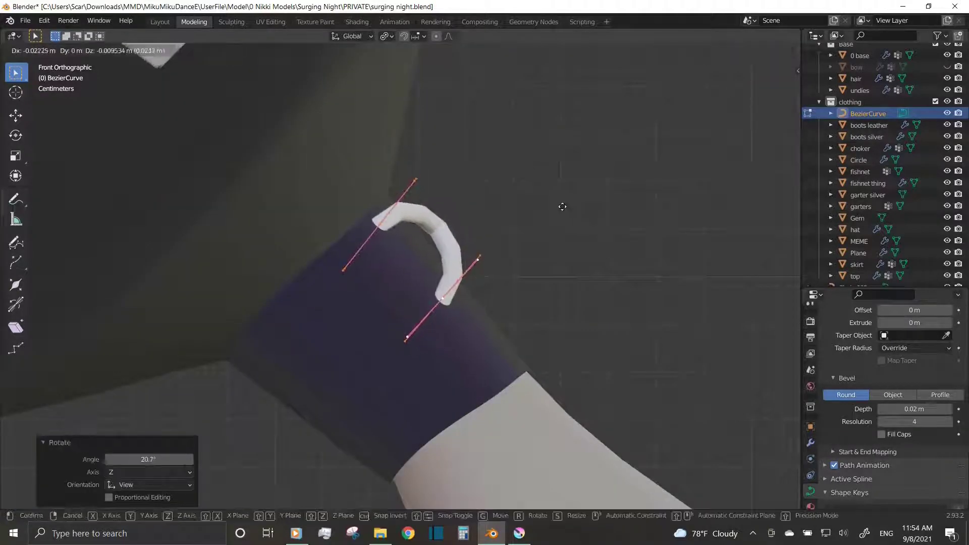
left_click(479, 330)
key("KP_7")
mouse_move(479, 331)
middle_mouse_down()
mouse_move(506, 162)
mouse_move(401, 266)
middle_mouse_up()
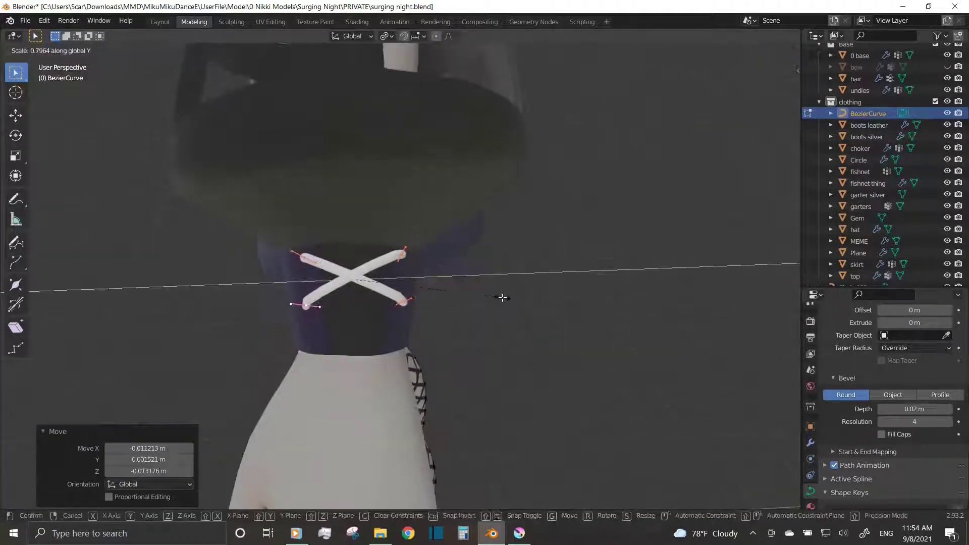
Scale the laces along Y and reposition them to tighten the lace spacing on the cuff
key("s")
key("y")
key("Return")
key("g")
key("y")
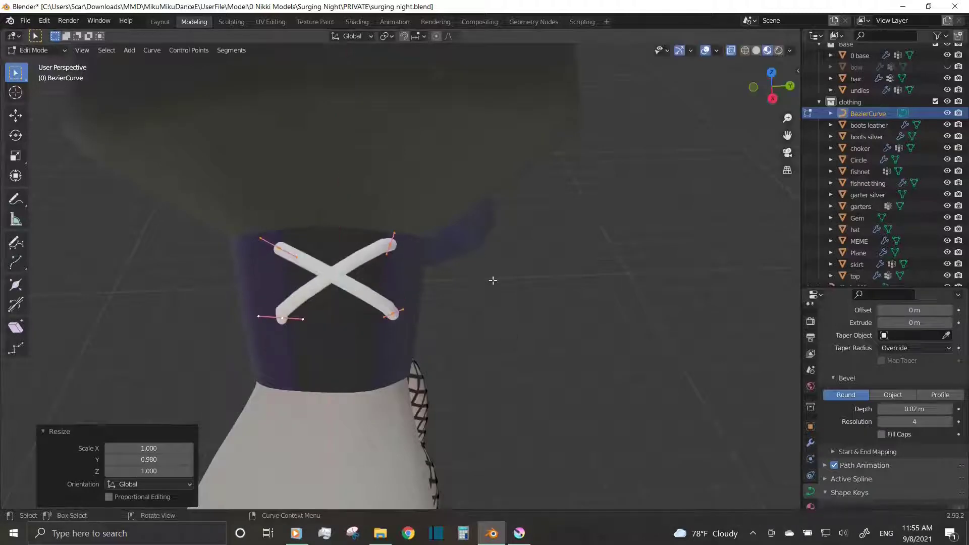
key("KP_1")
key("s")
key("y")
key("Return")
key("g")
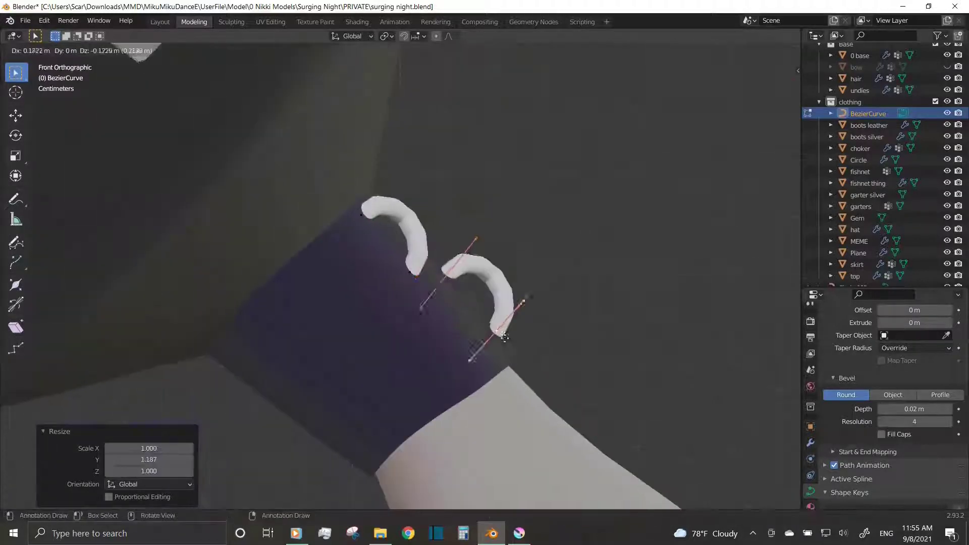
key("Return")
mouse_move(546, 379)
middle_mouse_down()
mouse_move(428, 281)
mouse_move(458, 262)
mouse_move(525, 308)
mouse_move(525, 331)
middle_mouse_up()
Pivot around the median point, subdivide a lace segment, and shift the new point along Y
left_click(386, 36)
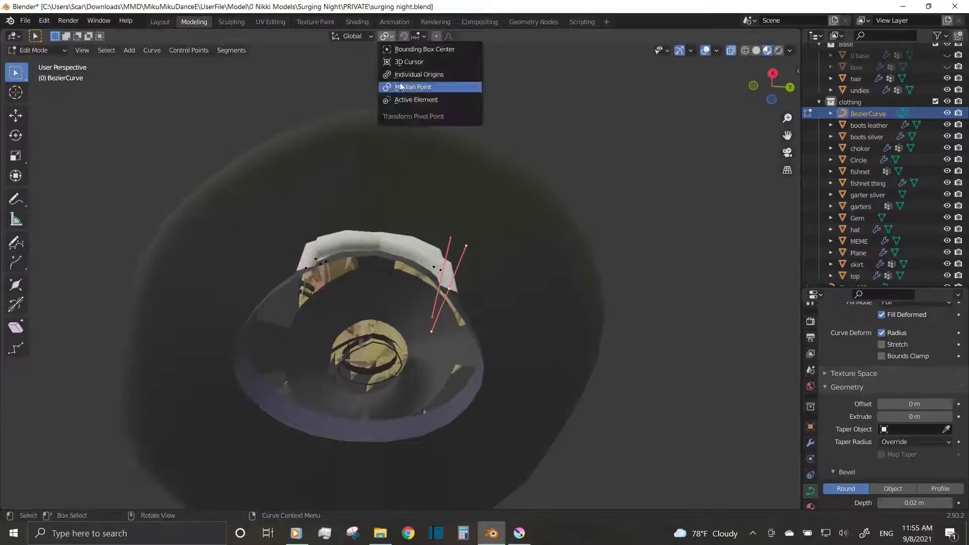
left_click(432, 86)
left_click(308, 264)
mouse_move(307, 264)
middle_mouse_down()
mouse_move(434, 223)
mouse_move(538, 320)
mouse_move(330, 271)
mouse_move(464, 366)
middle_mouse_up()
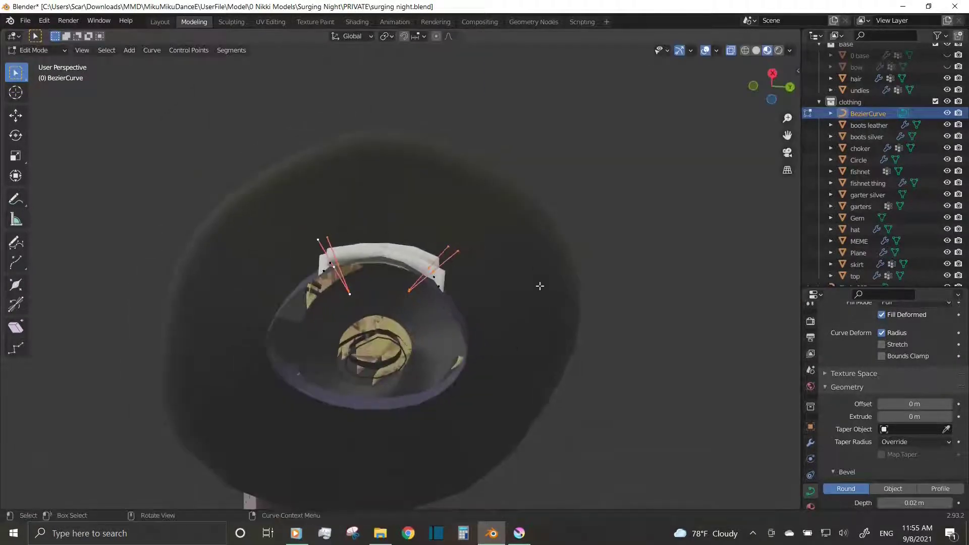
middle_click_drag(540, 286, 353, 252)
left_click(231, 50)
left_click(247, 81)
key("g")
key("y")
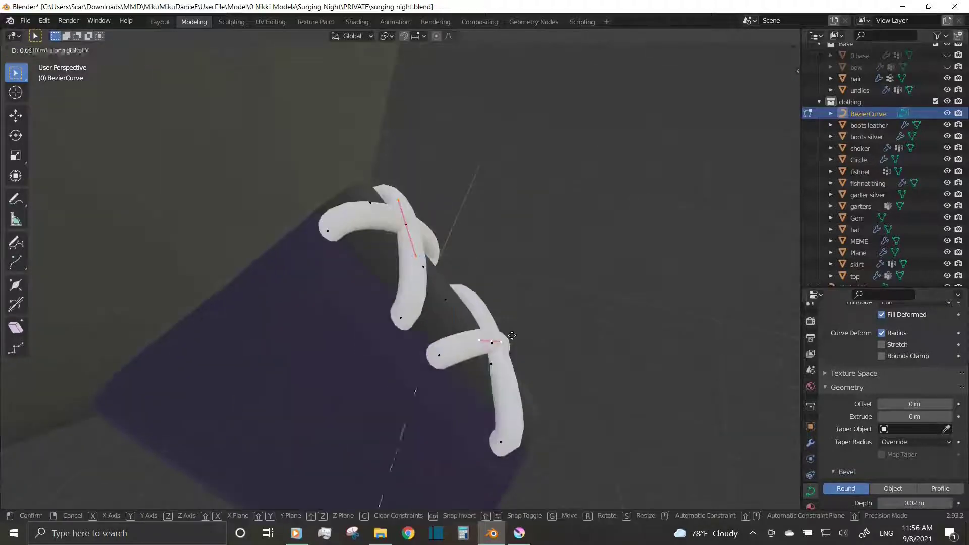
left_click(511, 335)
key("Tab")
mouse_move(511, 335)
middle_mouse_down()
mouse_move(318, 291)
mouse_move(455, 262)
mouse_move(495, 292)
middle_mouse_up()
Assign the existing ChokersL material to the lace curve
left_click(810, 475)
left_click(829, 380)
left_click(728, 329)
scroll(495, 293, "down", 5)
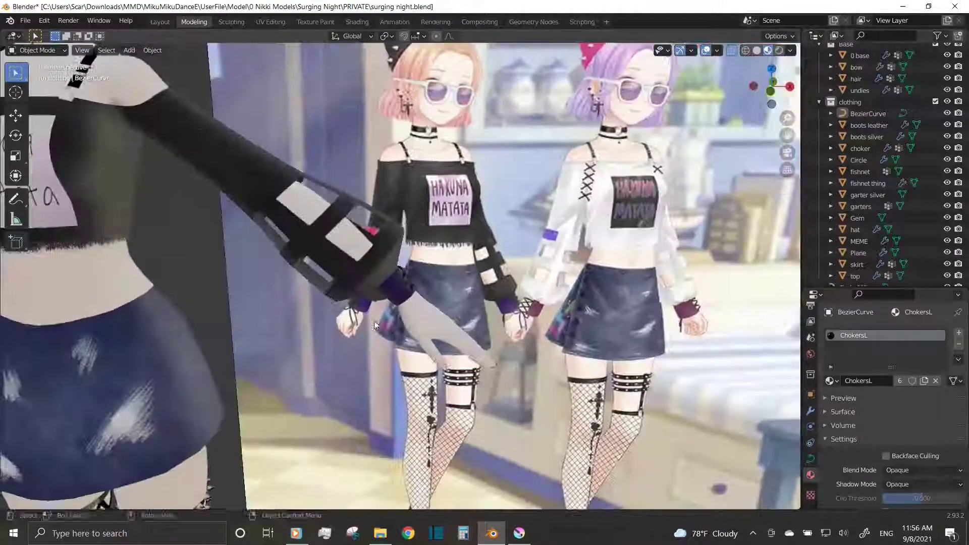
Duplicate the lace loop segment and line it up using top and front views
key("Tab")
scroll(426, 283, "up", 3)
scroll(408, 279, "up", 4)
scroll(404, 292, "up", 3)
key("KP_7")
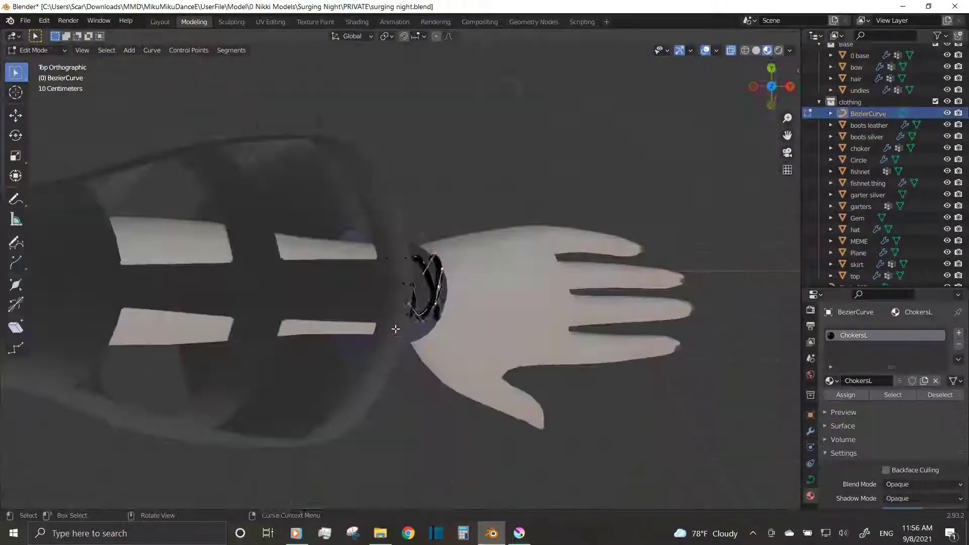
key("shift+d")
key("x")
left_click(429, 323)
middle_click_drag(429, 323, 462, 300)
key("KP_1")
scroll(460, 298, "up", 4)
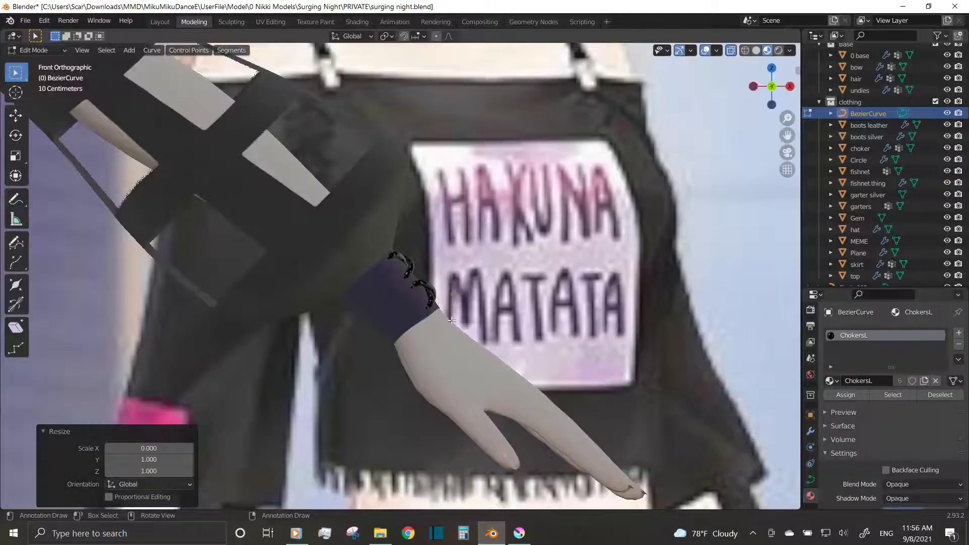
key("KP_7")
scroll(452, 320, "up", 3)
scroll(466, 282, "up", 2)
key("v")
left_click(465, 281)
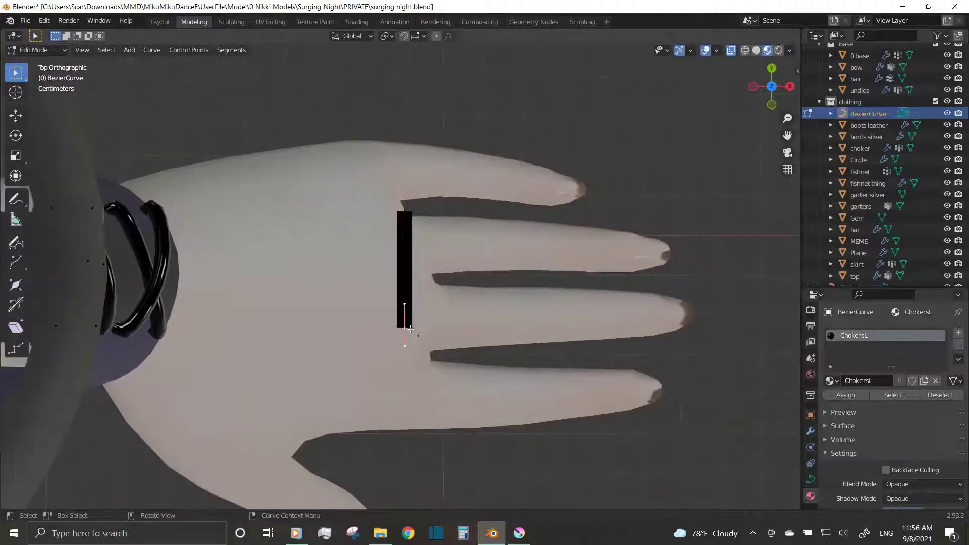
Rotate the copied loop 180° and extrude a new segment from the curve end
type("r180")
key("Return")
scroll(408, 319, "down", 1)
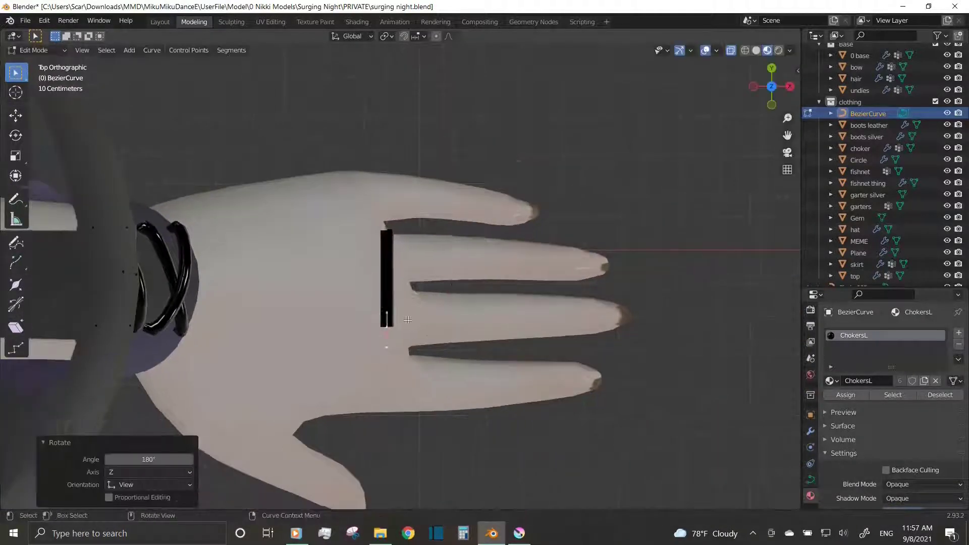
key("e")
left_click(474, 215)
key("r")
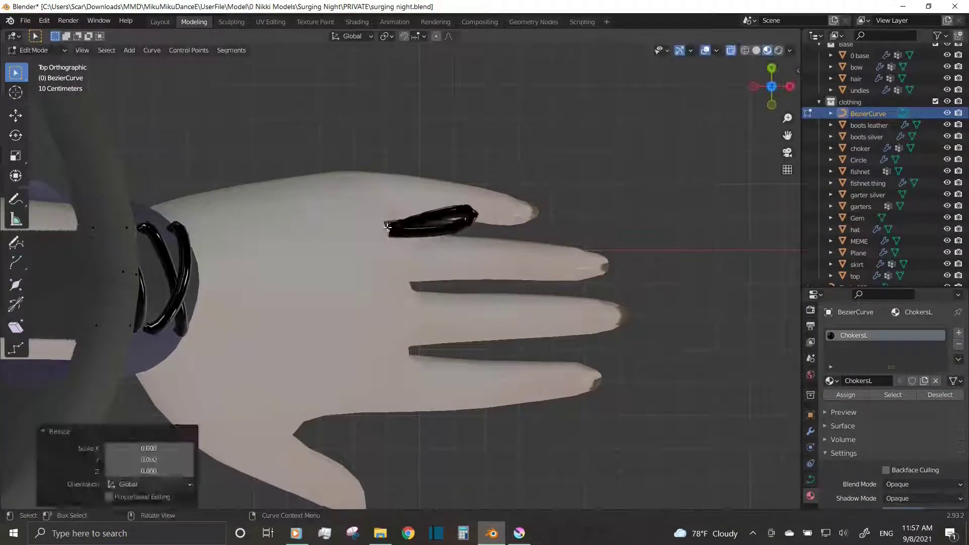
scroll(387, 228, "up", 4)
scroll(372, 185, "down", 3)
Angle the ring across the finger and mirror the copied loop with scale Y -1
key("r")
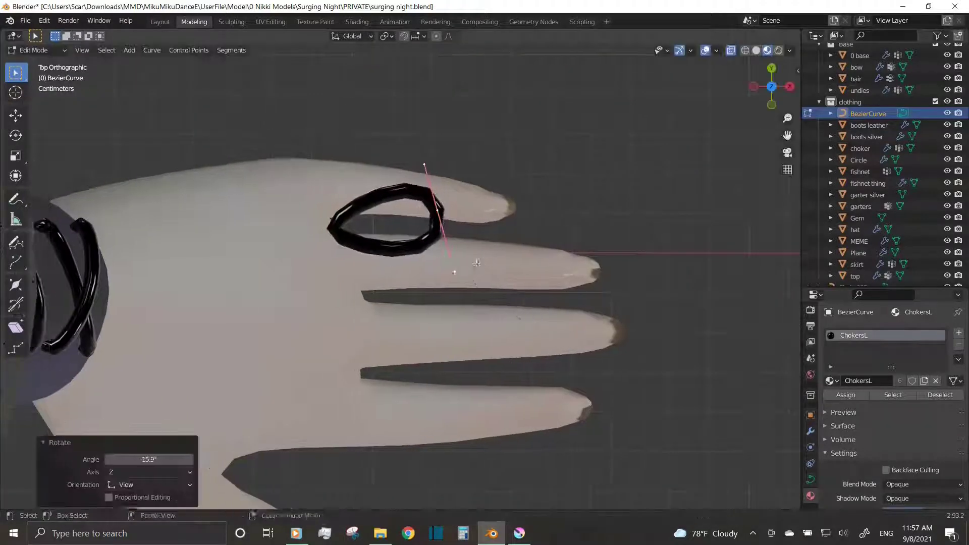
left_click(506, 319)
type("sy-1")
key("Return")
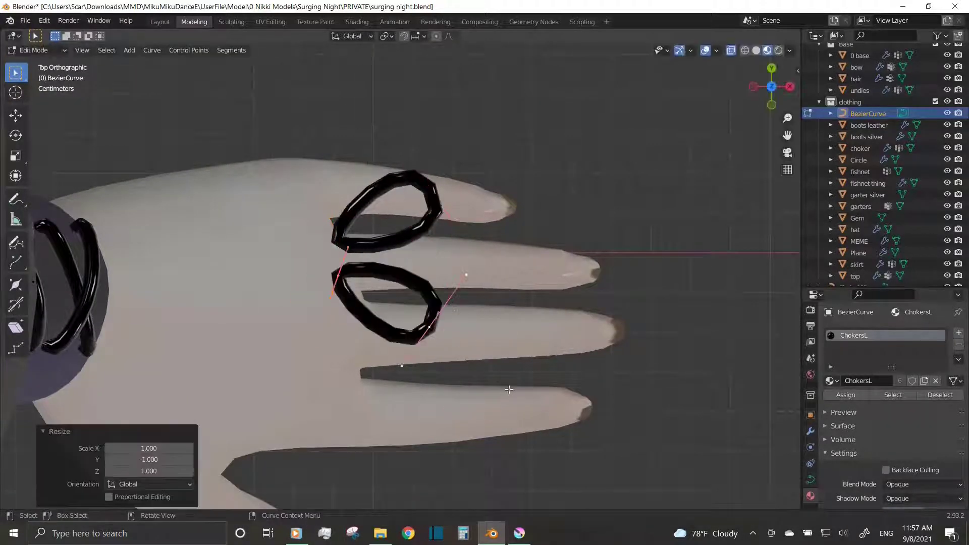
left_click(512, 379)
scroll(512, 379, "up", 2)
Move the second loop into place and pull out an angled tail from the bow's end
key("g")
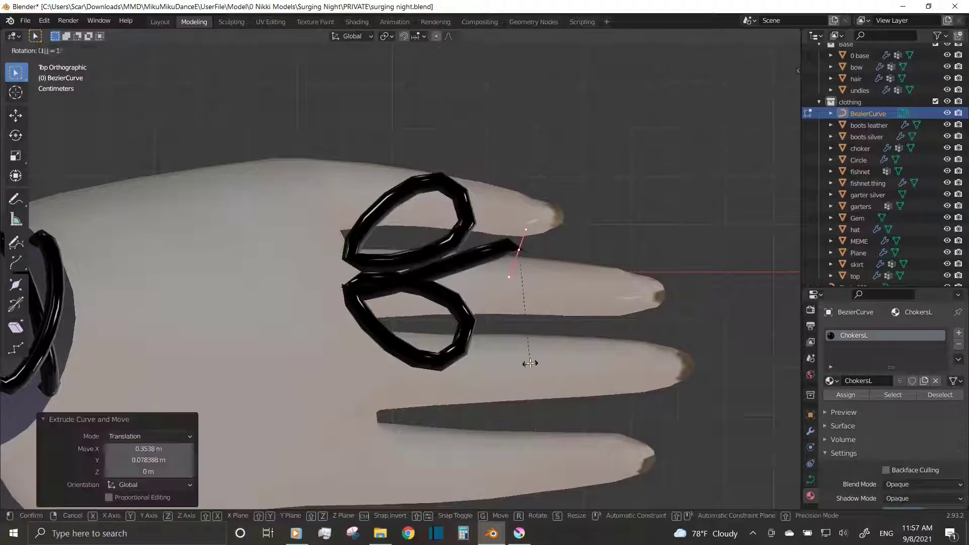
left_click(358, 309)
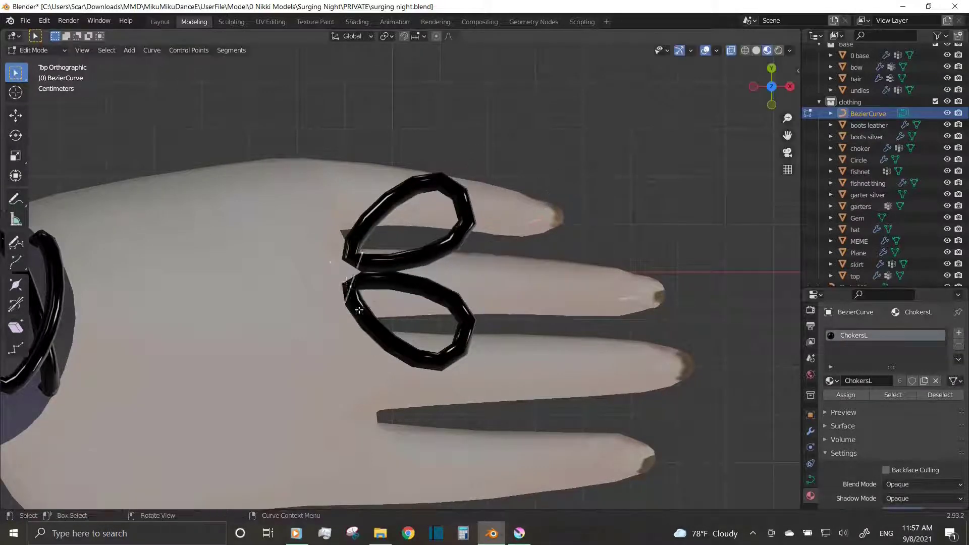
left_click(520, 293)
scroll(612, 318, "up", 2)
key("g")
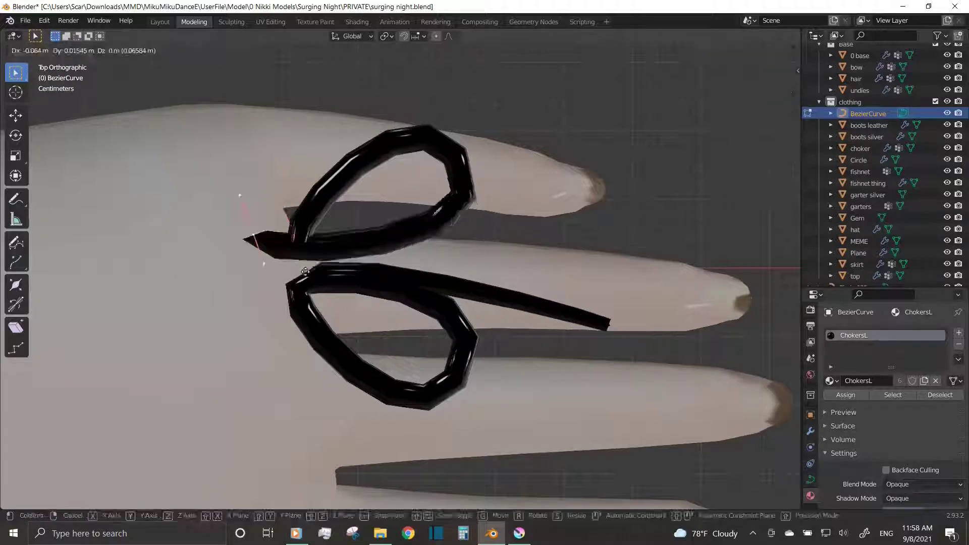
left_click(629, 288)
key("r")
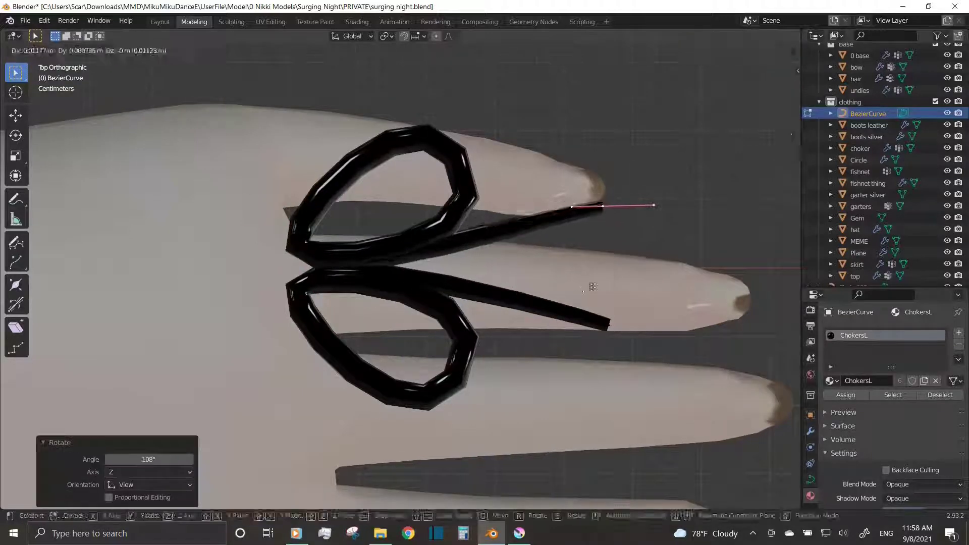
key("KP_1")
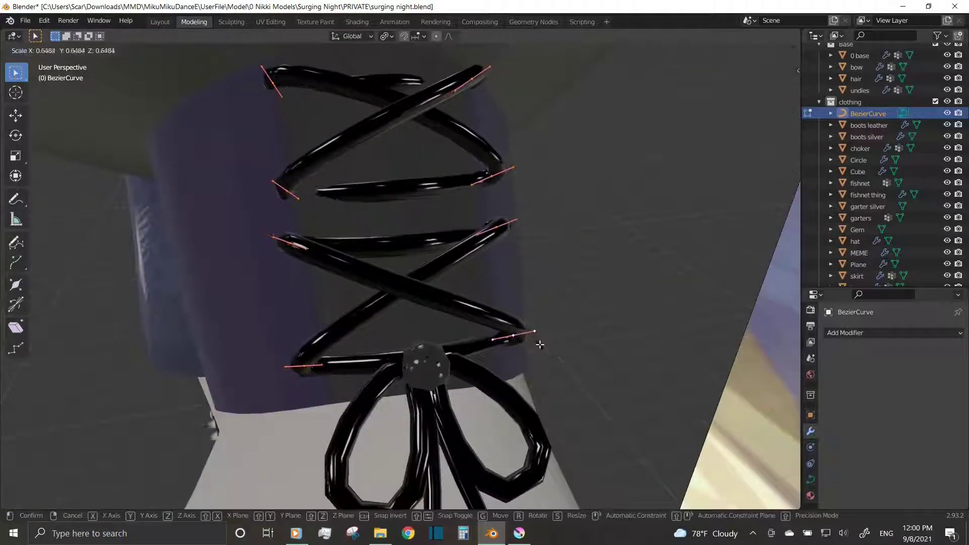
Shrink the selected lacing handles so the lace's top ends pinch to fine points
key("s")
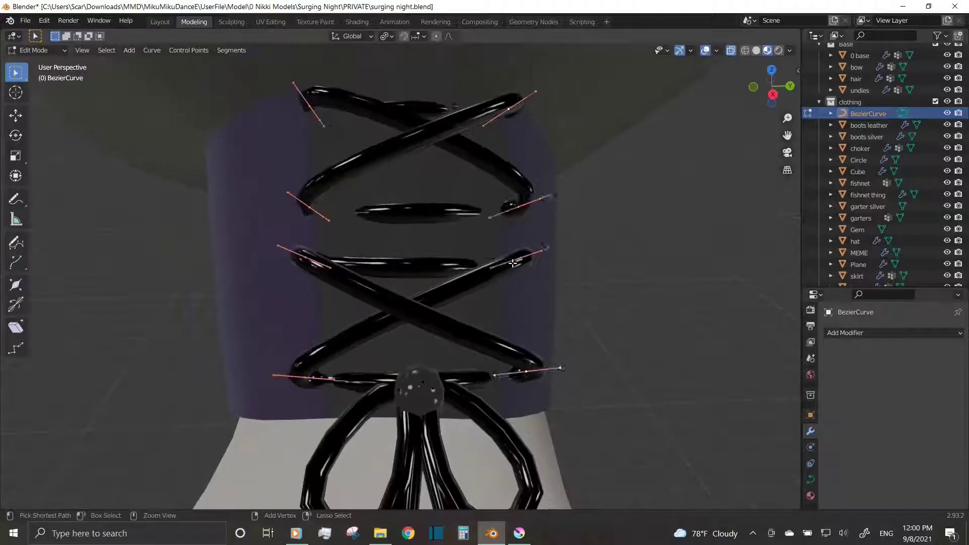
key("ctrl+z")
key("s")
left_click(456, 345)
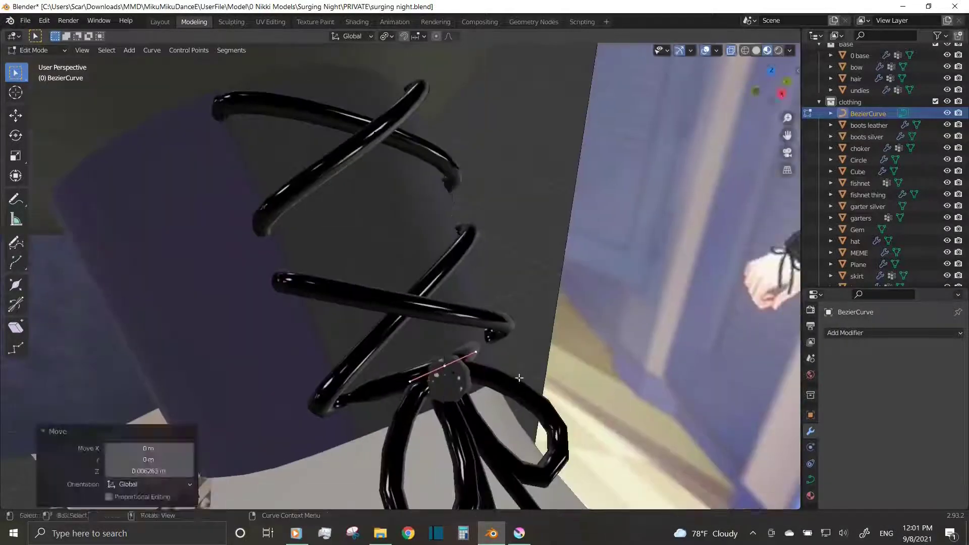
middle_click_drag(456, 346, 301, 386)
left_click(492, 417)
scroll(538, 282, "down", 5)
middle_click_drag(538, 283, 410, 292)
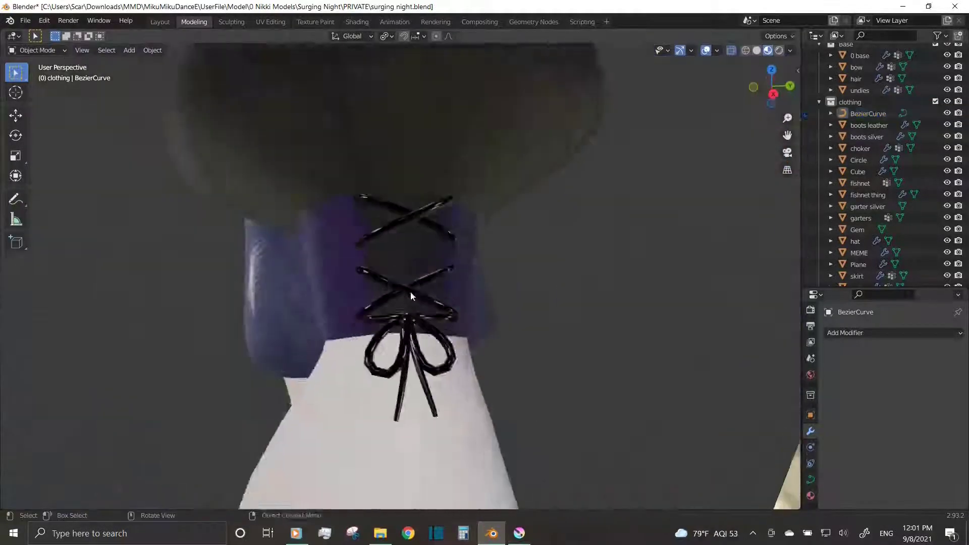
scroll(410, 292, "up", 5)
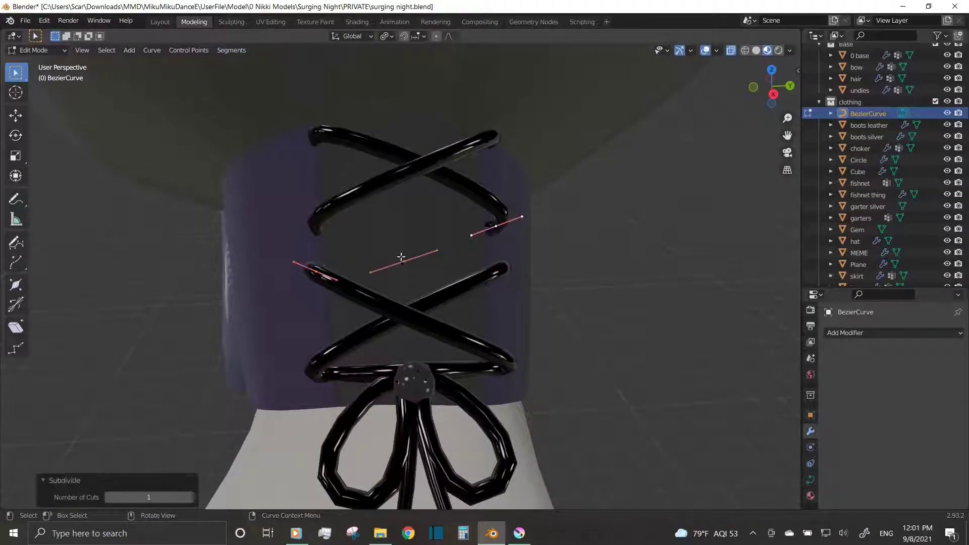
Slide the lacing point along X and check the lacing in front orthographic profile
key("g")
key("x")
middle_click_drag(400, 257, 583, 307)
left_click(488, 266)
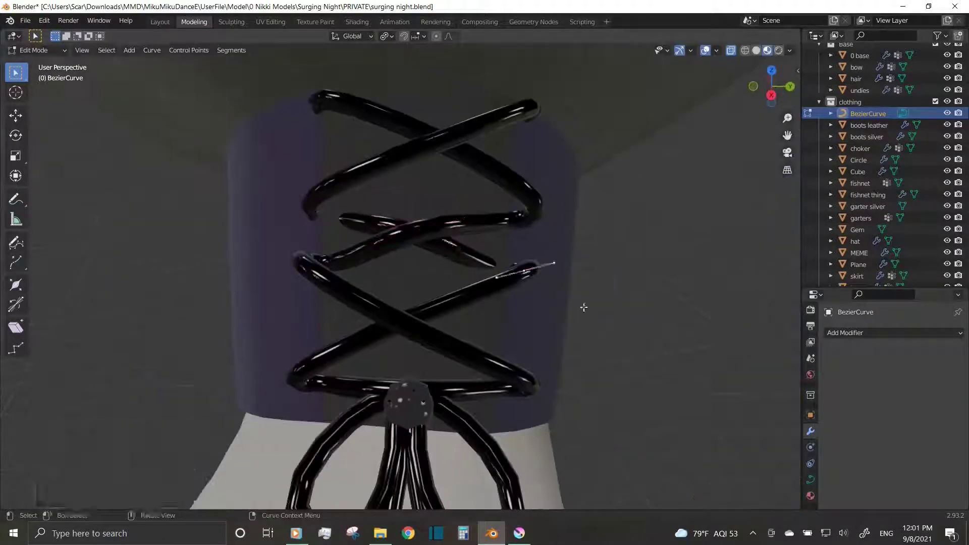
mouse_move(398, 227)
middle_mouse_down()
mouse_move(426, 283)
mouse_move(465, 259)
mouse_move(470, 240)
mouse_move(367, 367)
mouse_move(579, 389)
middle_mouse_up()
key("g")
key("z")
key("Escape")
scroll(592, 285, "up", 3)
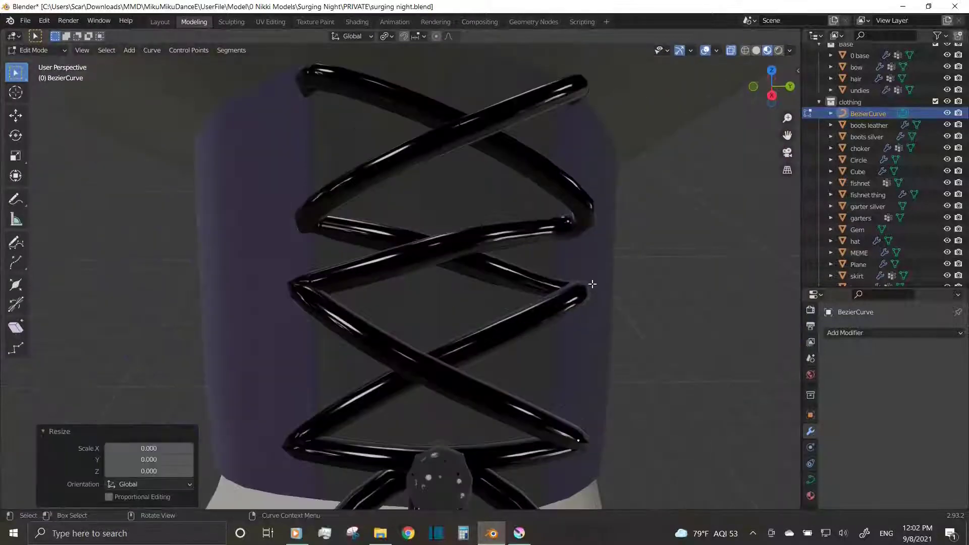
middle_click_drag(297, 218, 538, 172)
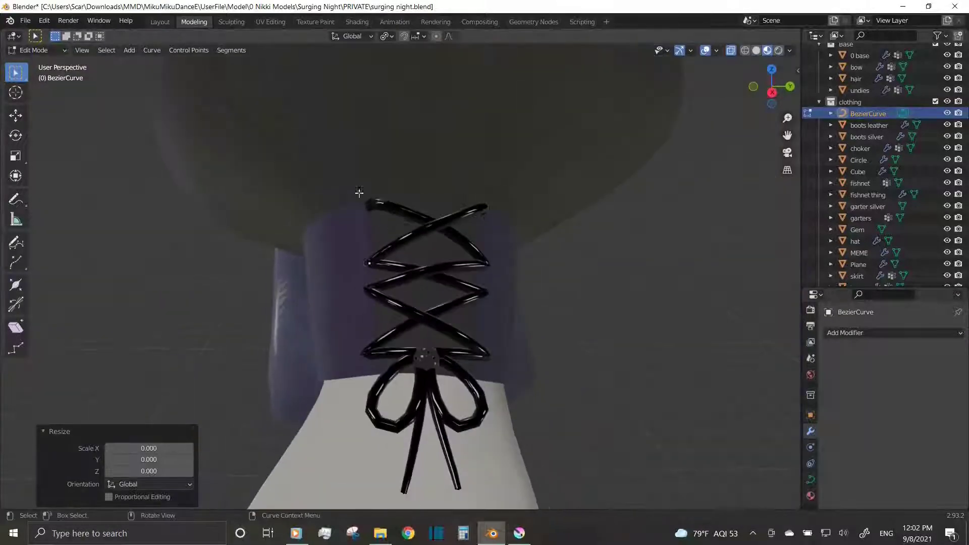
scroll(539, 172, "up", 3)
key("KP_1")
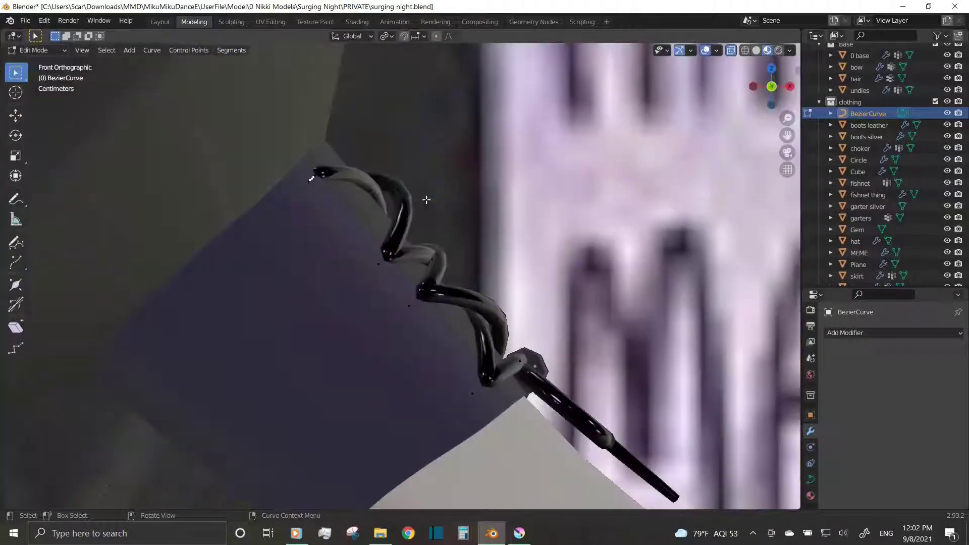
Review the curve's shape and bevel settings and return to Object Mode
right_click(422, 226)
left_click(810, 479)
mouse_move(353, 252)
middle_mouse_down()
mouse_move(438, 307)
mouse_move(480, 227)
mouse_move(454, 227)
middle_mouse_up()
scroll(880, 424, "down", 3)
key("Tab")
Convert the lacing curve to a mesh and delete the leftover Cube
left_click(152, 50)
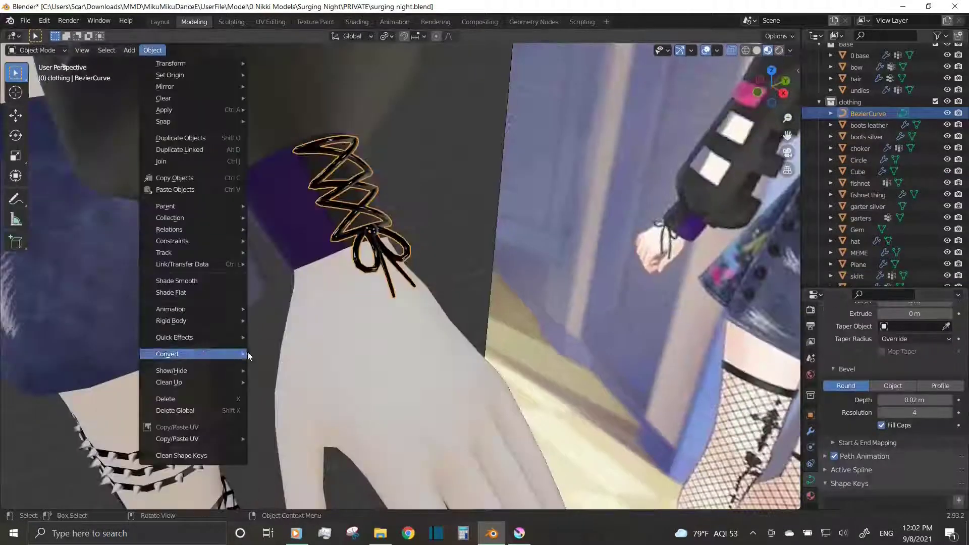
left_click(273, 353)
left_click(807, 434)
key("Delete")
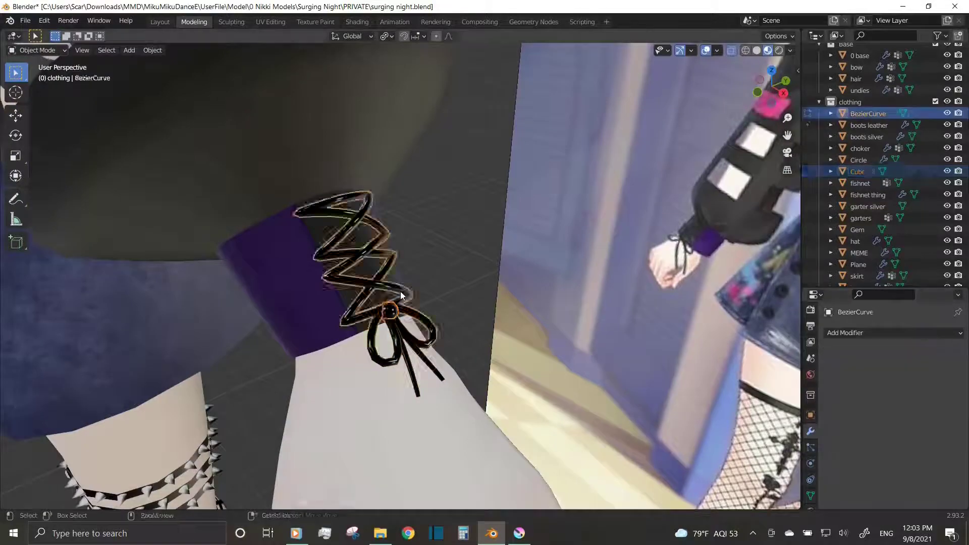
Reselect the lacing in front view and save the blend file
left_click(400, 292)
key("KP_1")
key("ctrl+s")
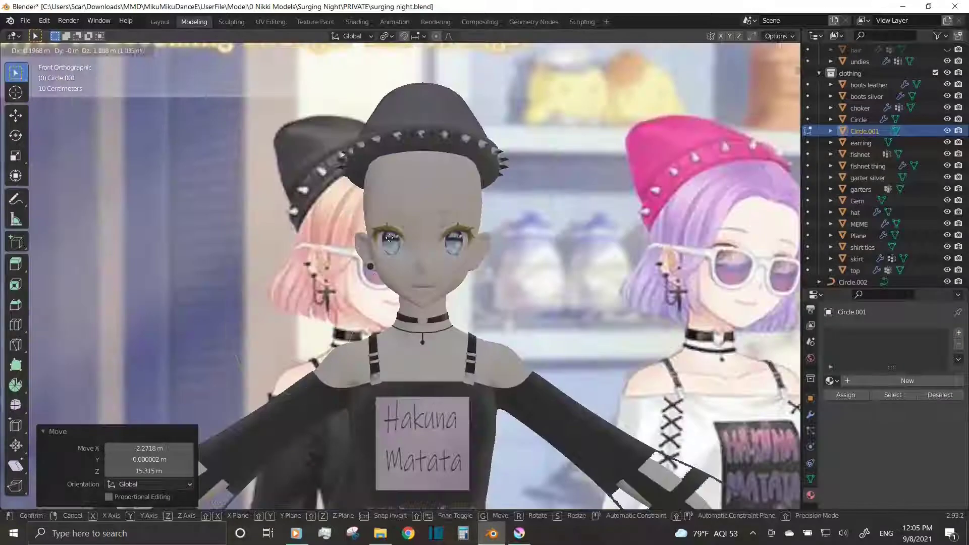
Recalculate the cone's normals, then angle and reposition the hexagonal earring piece and chain point
key("shift+n")
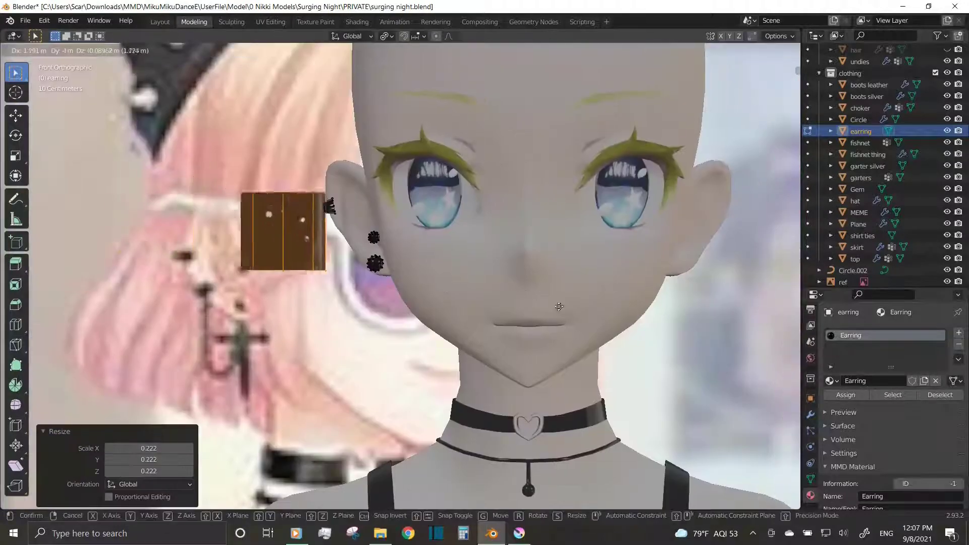
key("ctrl+KP_3")
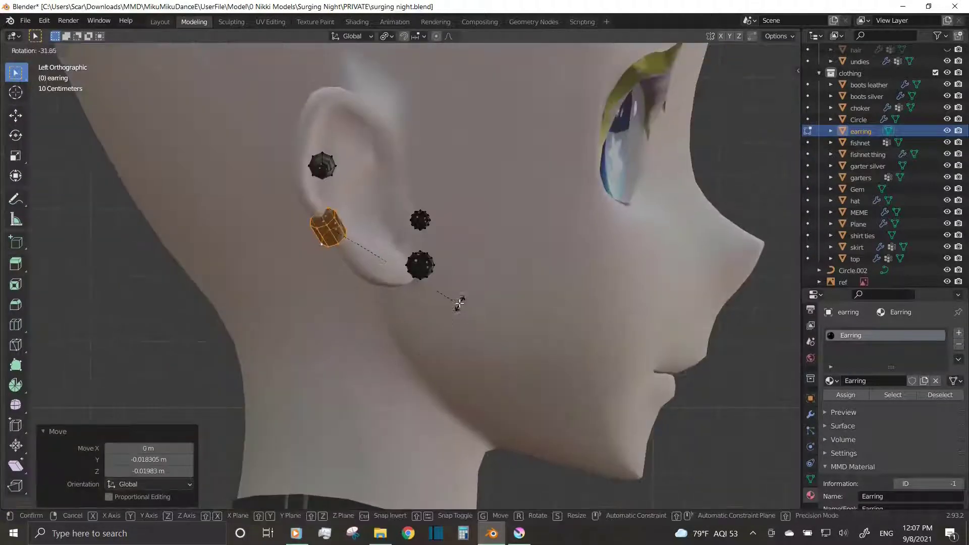
middle_click_drag(354, 204, 419, 253)
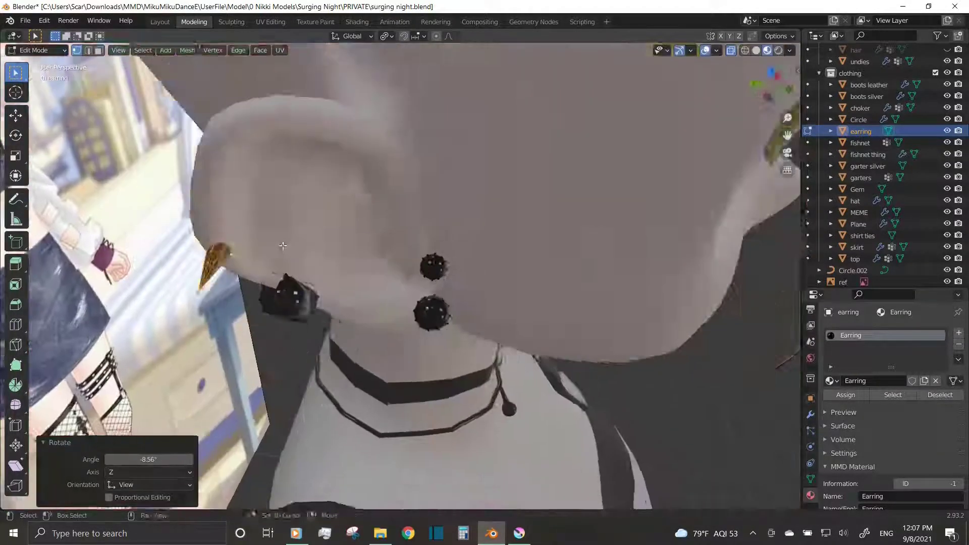
key("r")
left_click(407, 317)
key("ctrl+l")
key("g")
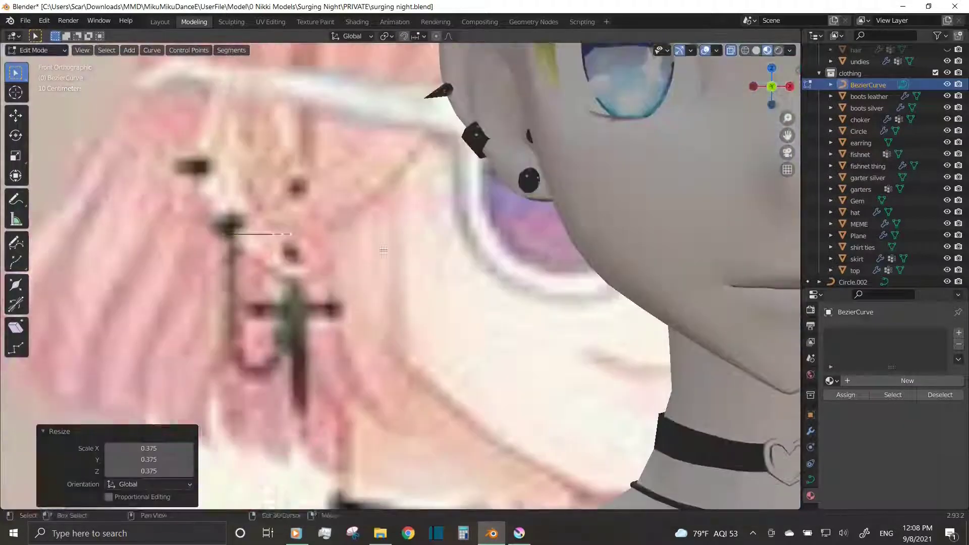
key("g")
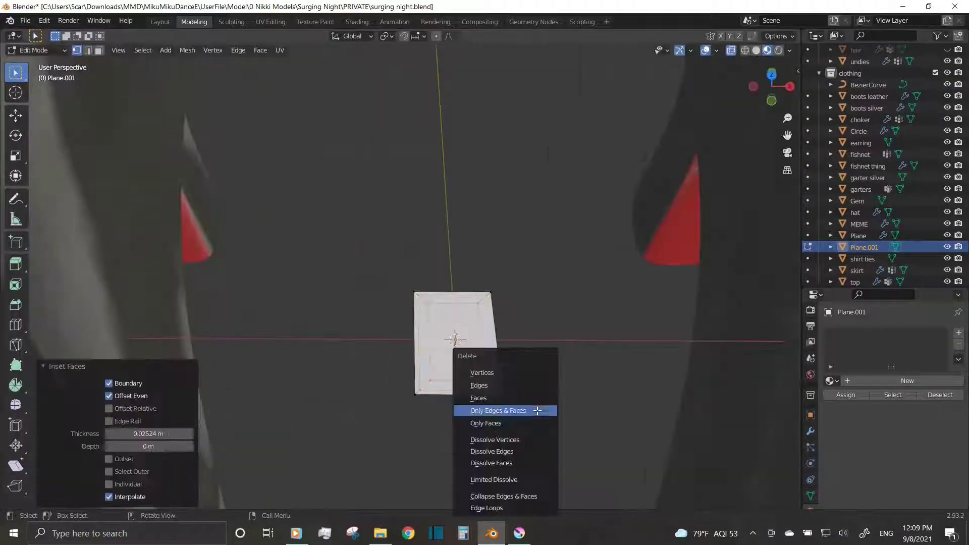
Inset the plane's face to form a chain link and show its transform properties
left_click(492, 408)
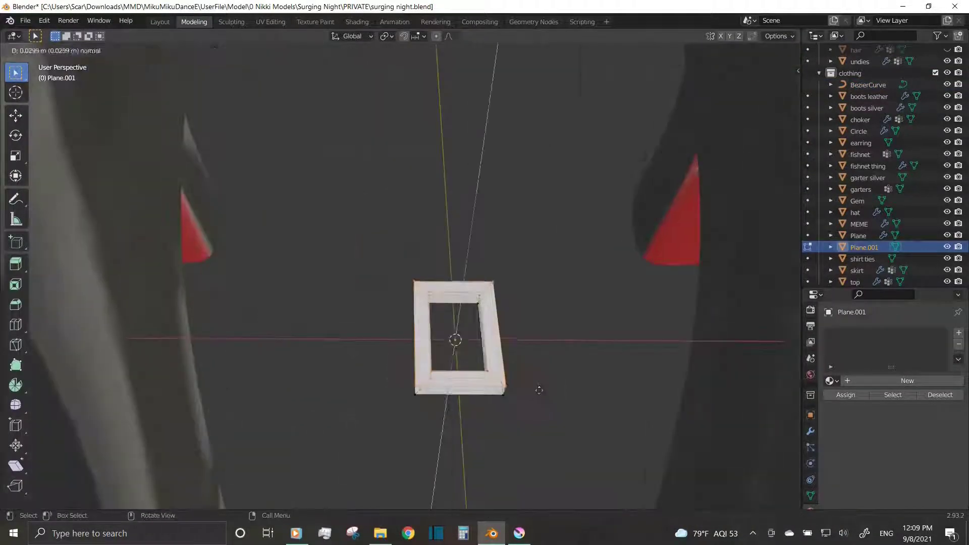
key("Tab")
key("n")
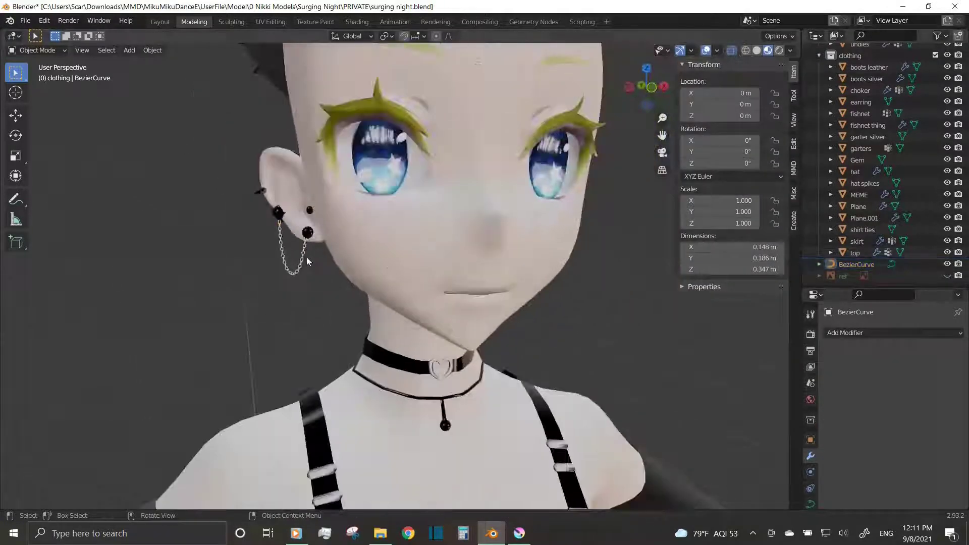
Rename the chain object 'earring chain', delete the leftover chain object, and save the file
double_click(858, 218)
type("earring chain")
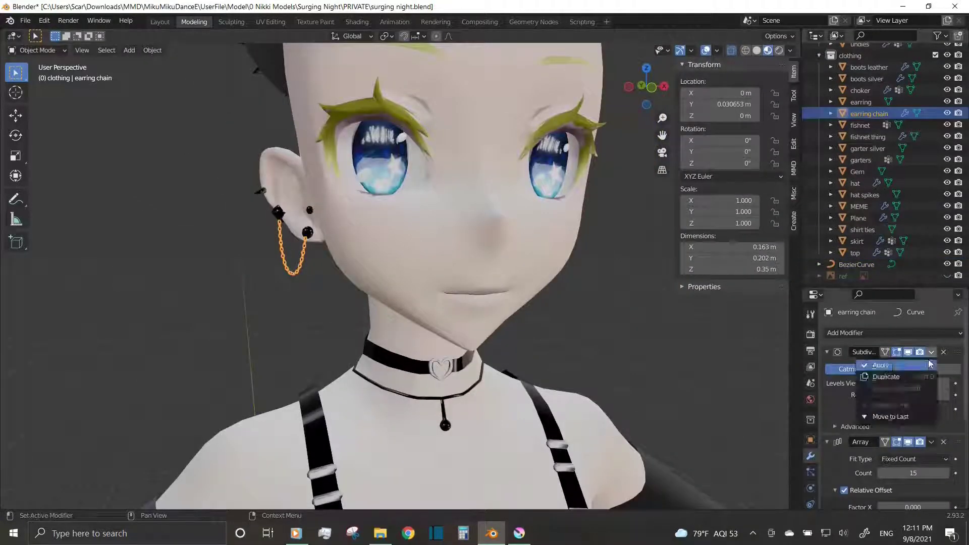
left_click(930, 365)
key("Delete")
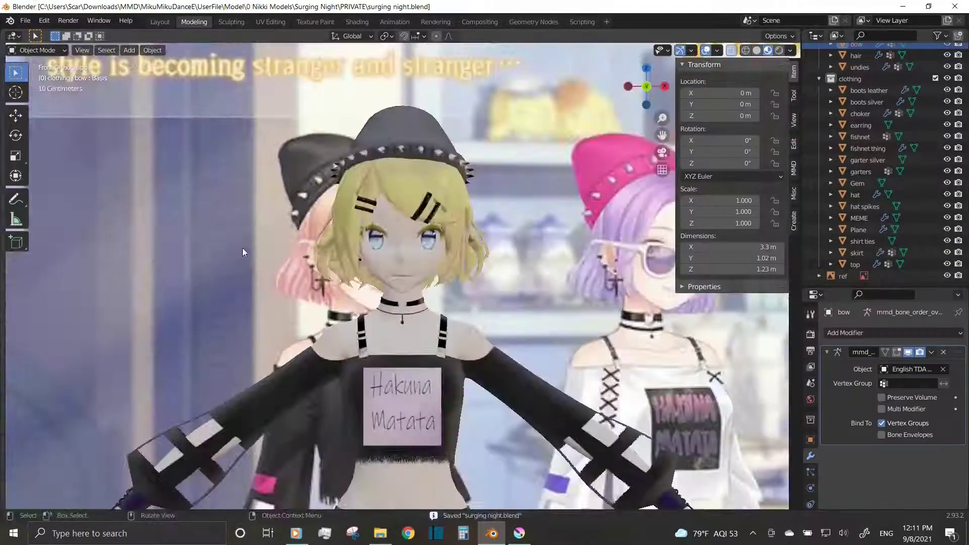
key("ctrl+s")
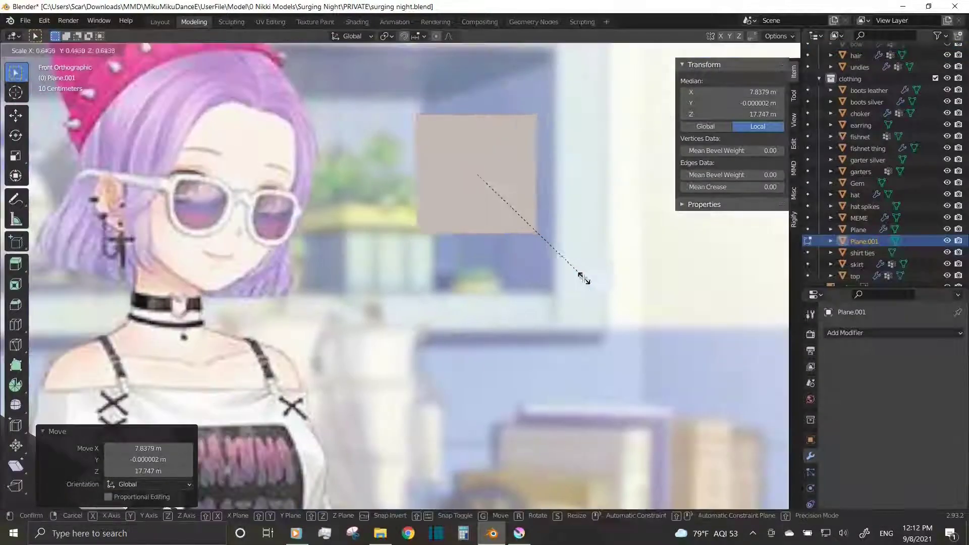
Size the lens plane, add level-1 subdivision, and crease its top edge
key("s")
left_click(434, 262)
key("Tab")
key("ctrl+1")
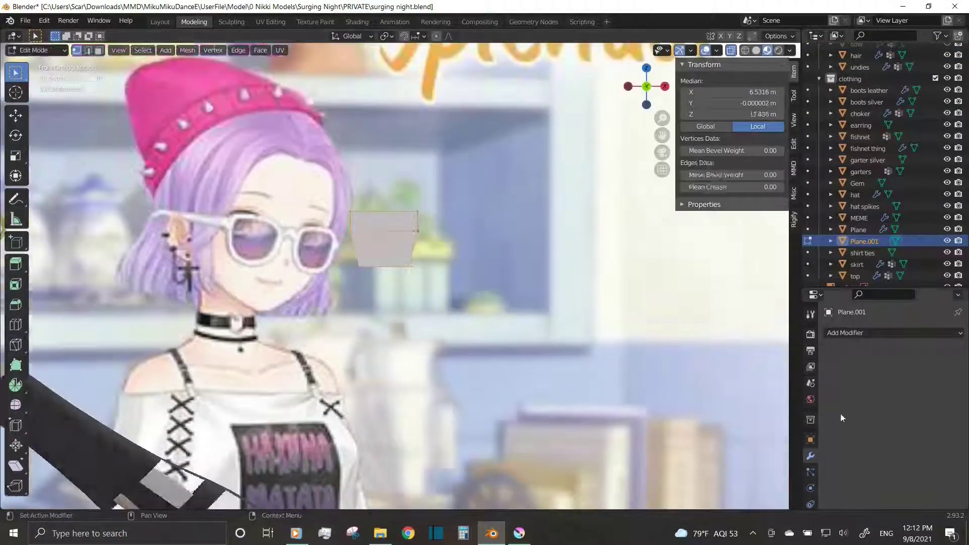
key("Tab")
key("s")
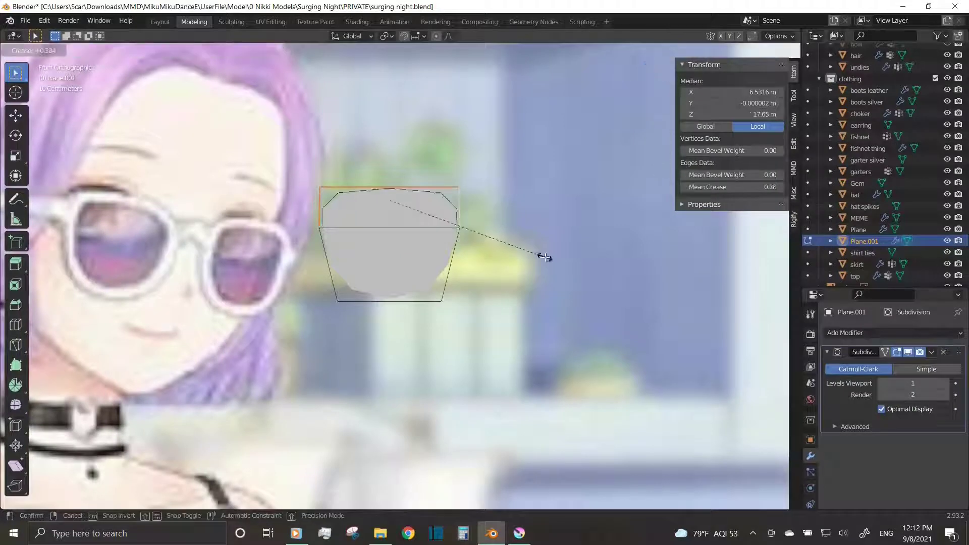
left_click(398, 258)
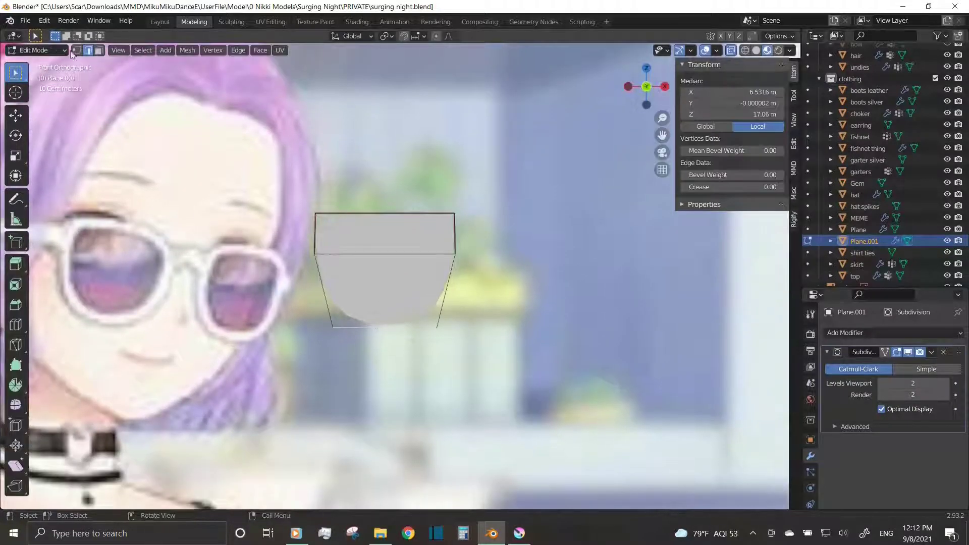
Apply the subdivision to make the rounded lens plane permanent
key("Tab")
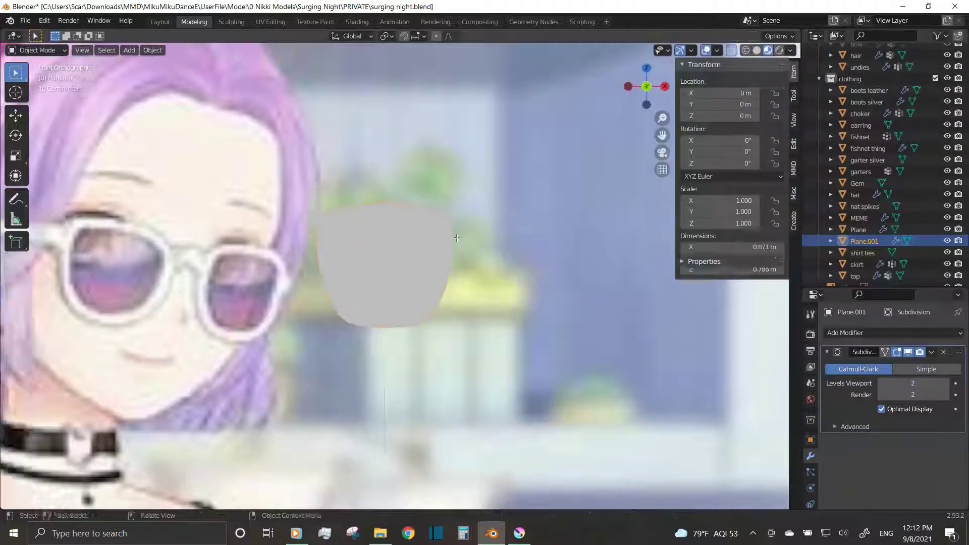
key("Tab")
key("Tab")
scroll(370, 242, "down", 5)
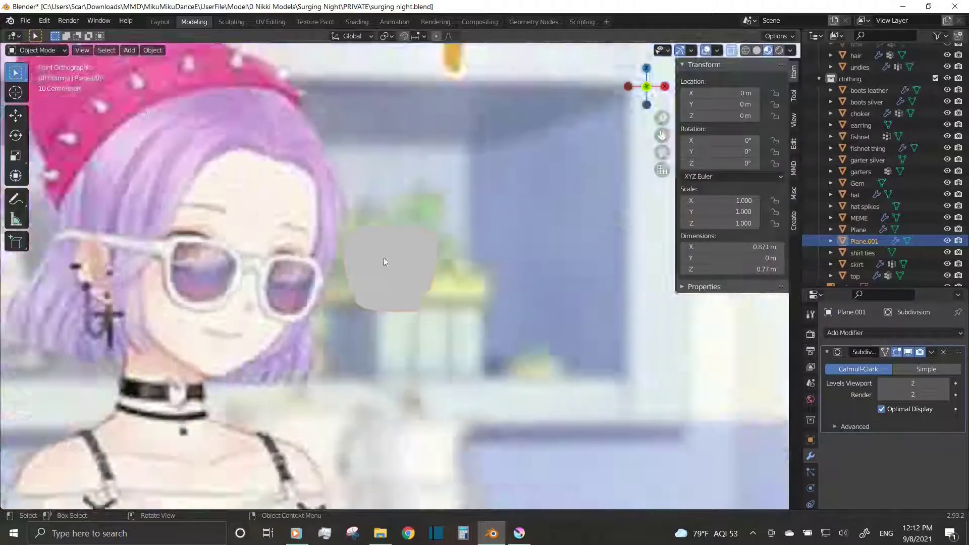
key("Tab")
scroll(384, 253, "up", 5)
key("Tab")
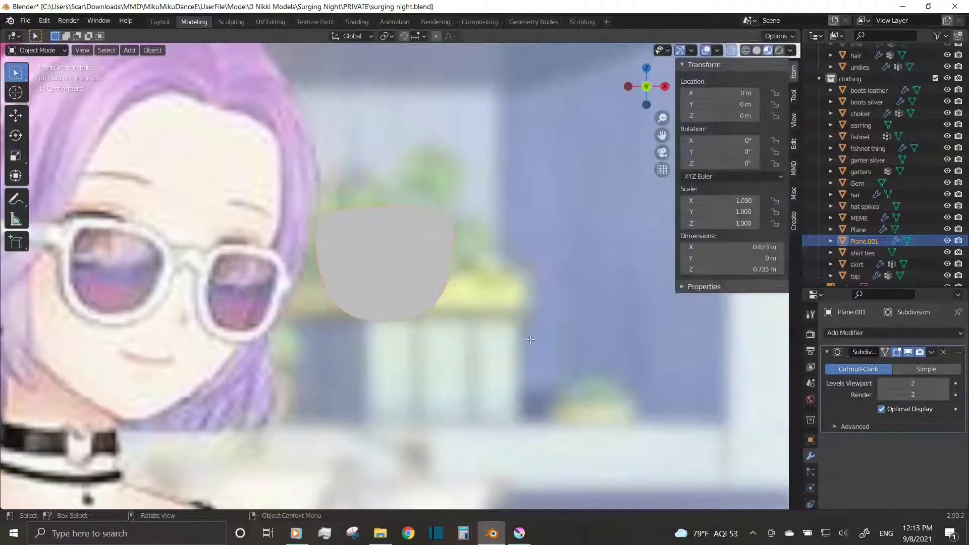
scroll(402, 242, "down", 1)
key("ctrl+a")
key("Tab")
key("Tab")
scroll(402, 242, "down", 2)
key("Tab")
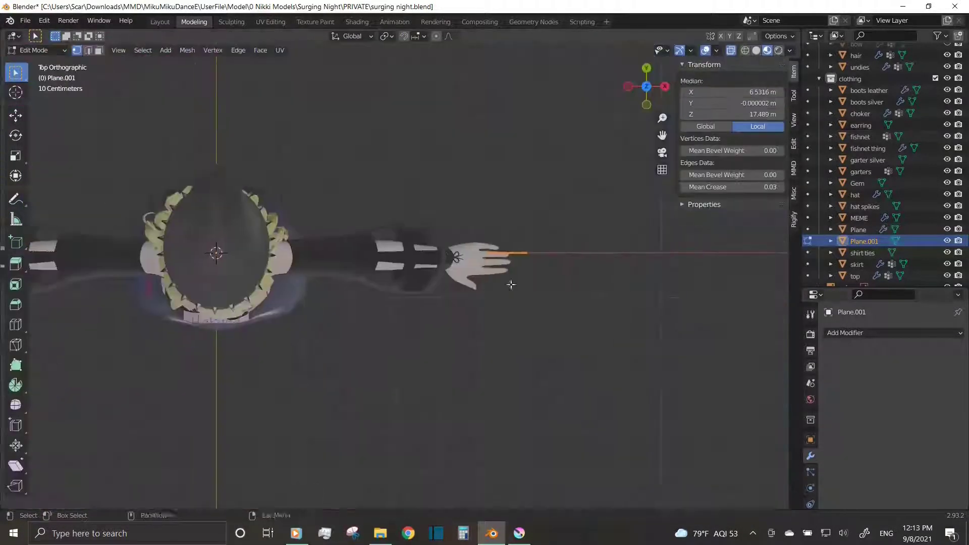
Shrink the lens to about 0.715, place it over the eye, and add a Mirror modifier
key("s")
left_click(394, 252)
key("g")
left_click(415, 267)
left_click(893, 333)
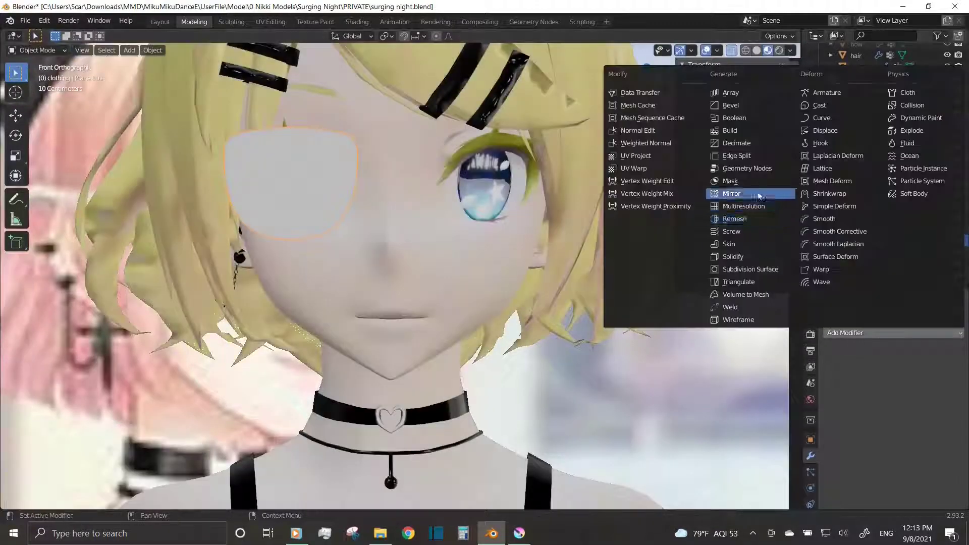
left_click(734, 165)
Convert a copy of the lenses to a curve with 0.01 m bevel depth for frames
scroll(357, 272, "down", 2)
scroll(357, 272, "down", 1)
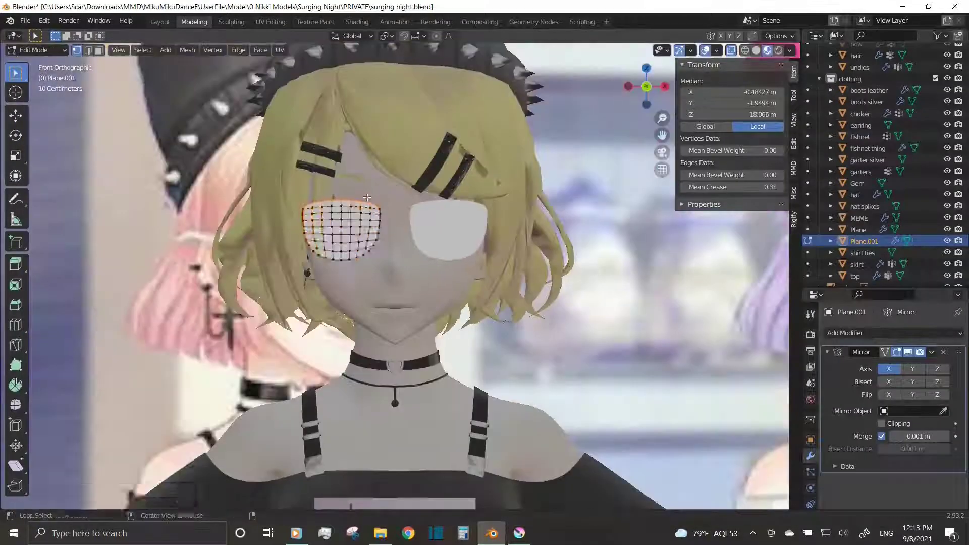
scroll(367, 197, "up", 2)
key("Tab")
left_click(153, 50)
left_click(286, 354)
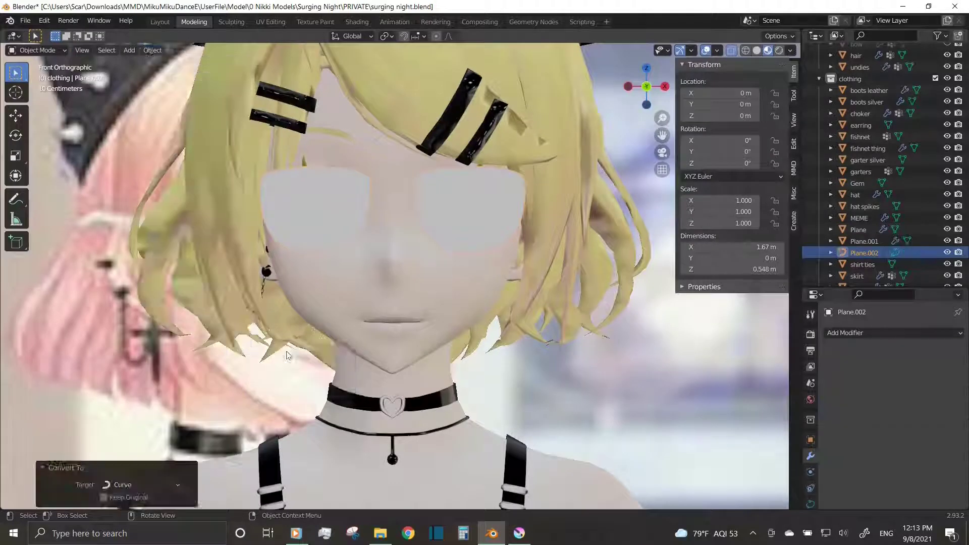
left_click(811, 458)
scroll(914, 384, "down", 5)
scroll(914, 384, "down", 3)
left_click(950, 399)
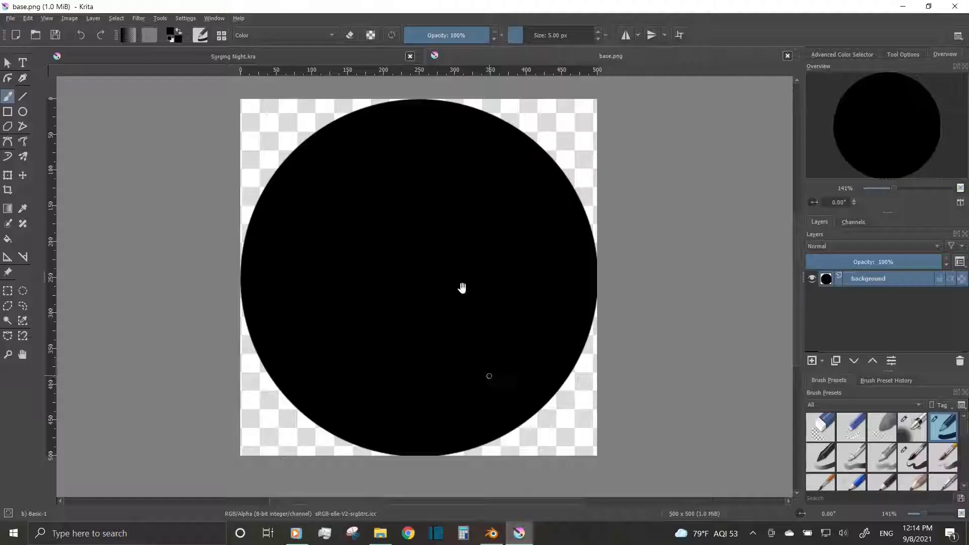
With a soft Normal-mode airbrush, paint pink over the circle's upper half and a blue band
right_click(378, 195)
left_click(282, 35)
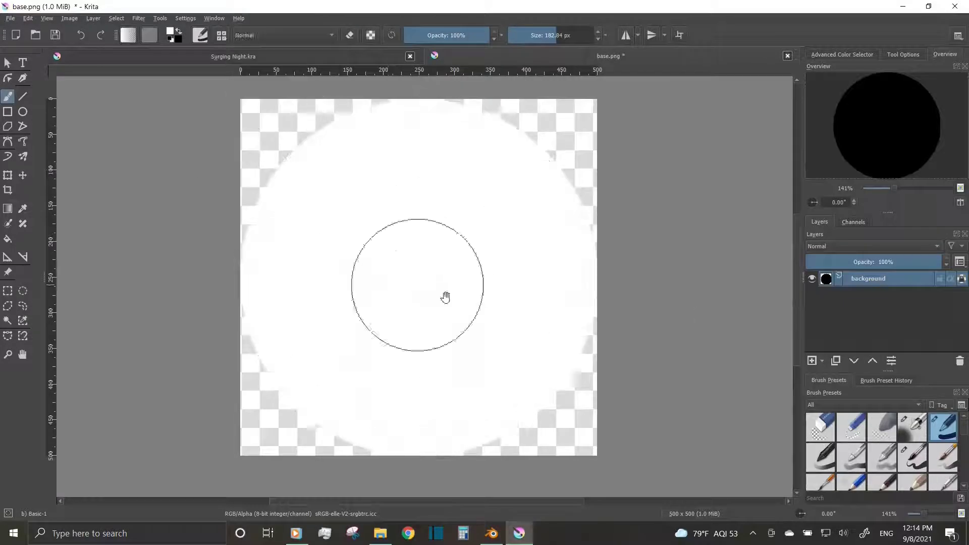
right_click(342, 255)
left_click(333, 287)
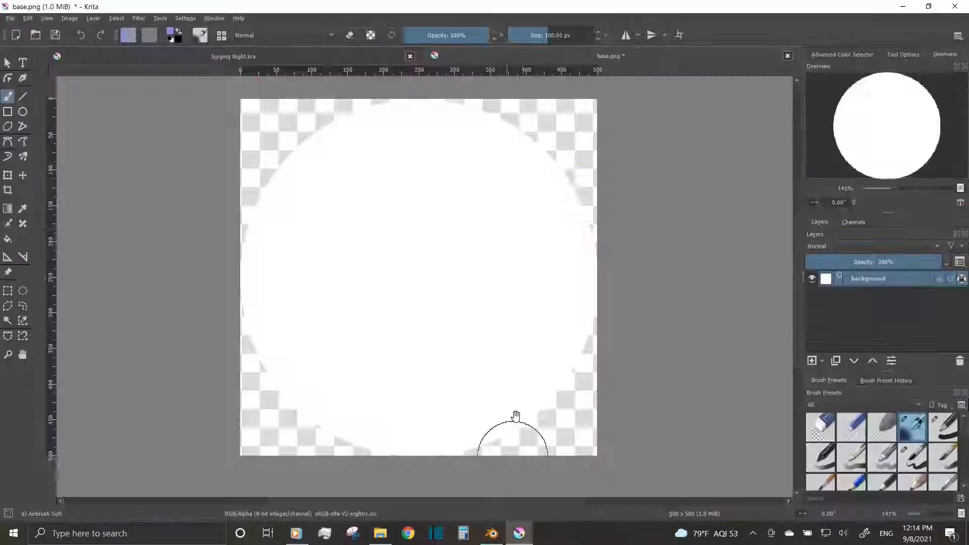
left_click(861, 55)
left_click_drag(282, 192, 547, 155)
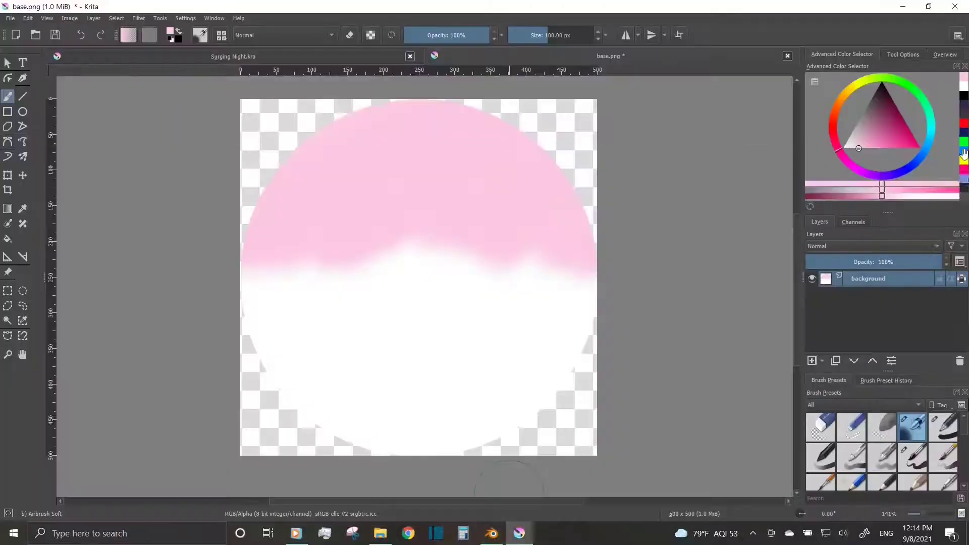
left_click_drag(253, 252, 465, 219)
Redo the blue-purple middle, add a purple band, pink lower part and white lower-right glow
key("ctrl+z")
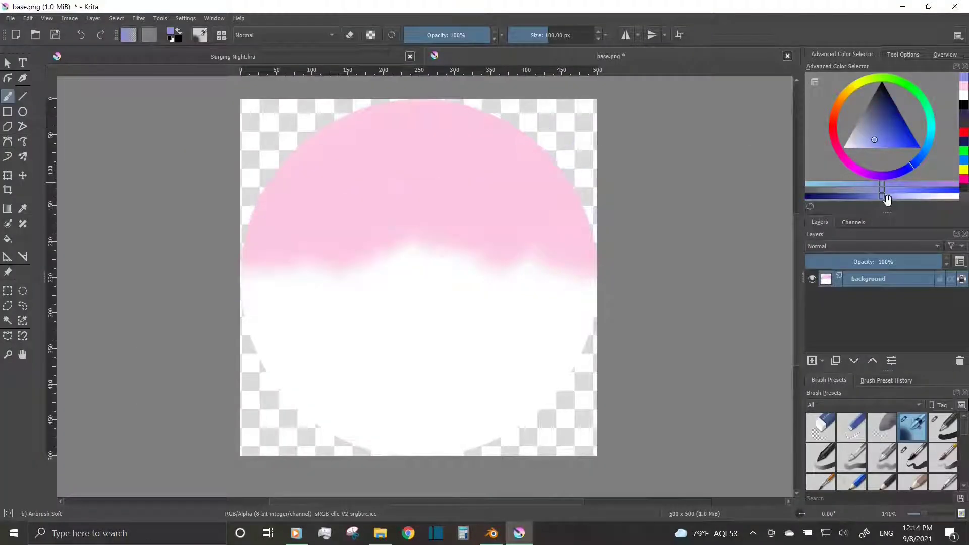
left_click_drag(265, 245, 394, 239)
left_click_drag(273, 328, 575, 242)
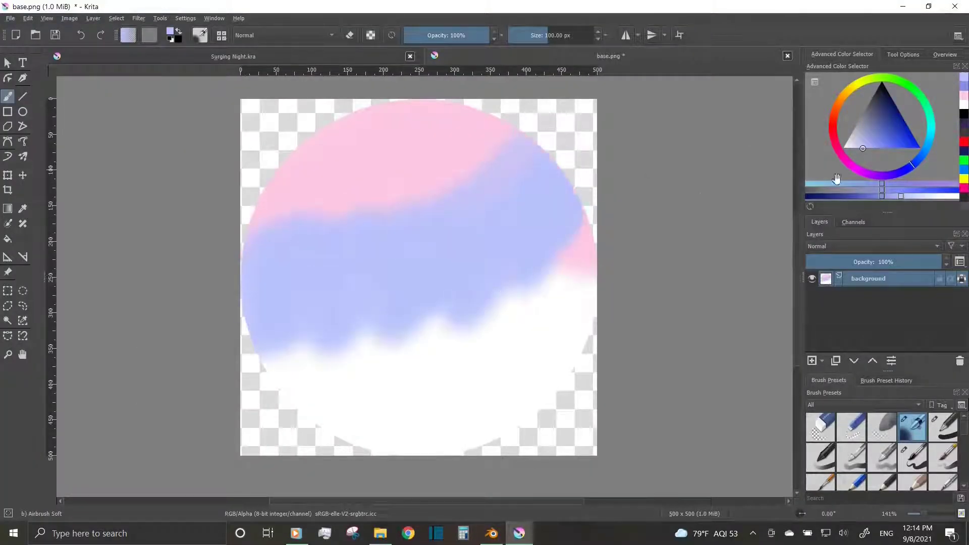
left_click_drag(252, 348, 580, 242)
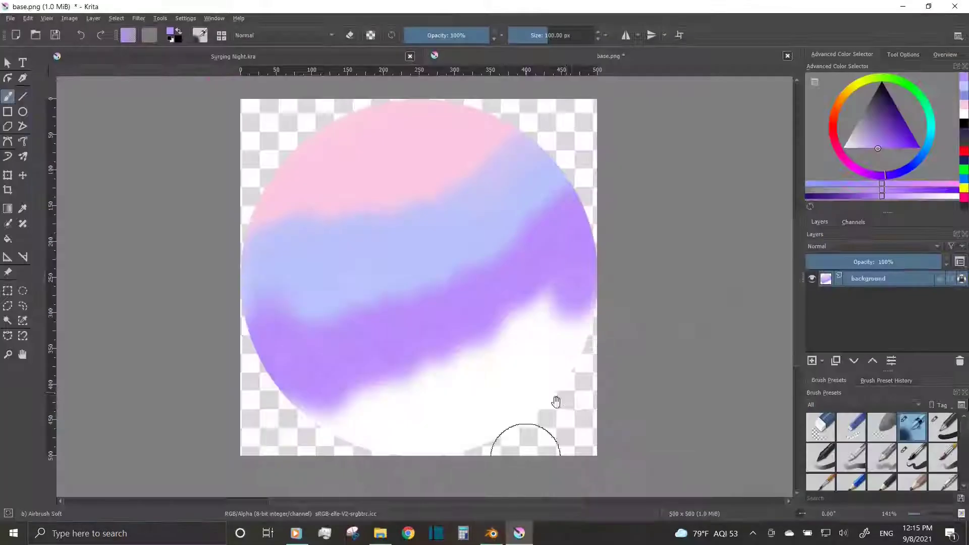
left_click_drag(323, 399, 515, 414)
left_click_drag(447, 449, 565, 369)
Draw a thick white ring around the gradient and blur it with an FX brush
left_click(839, 406)
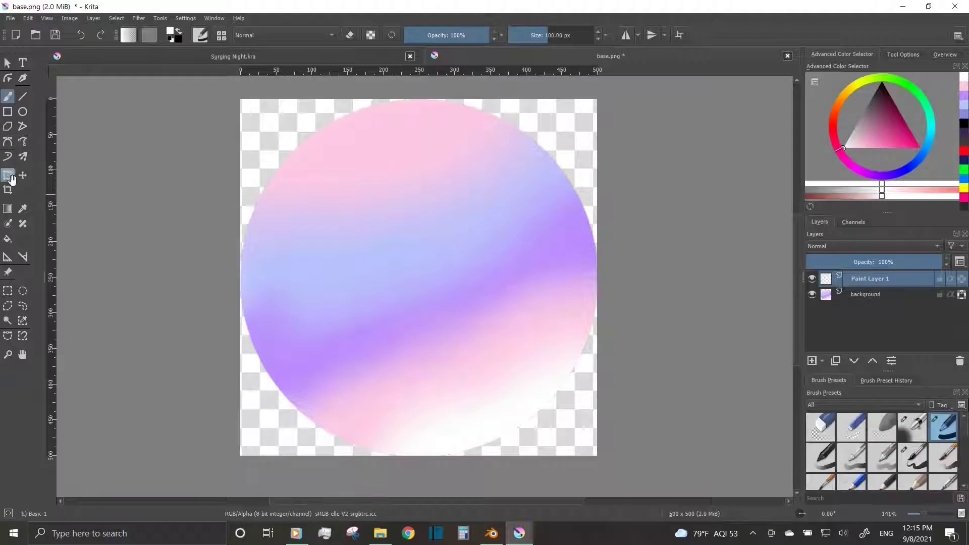
left_click_drag(600, 458, 600, 457)
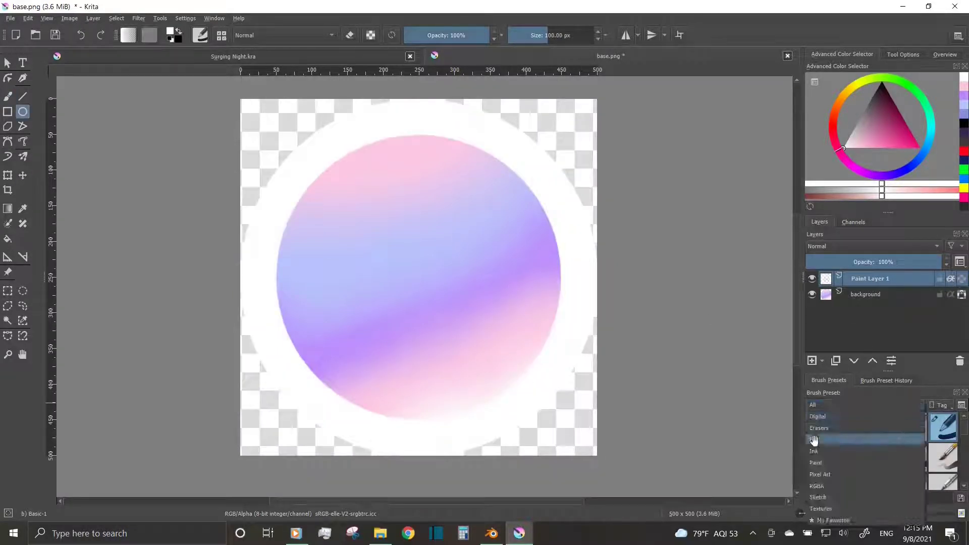
left_click(814, 440)
left_click_drag(242, 101, 575, 428)
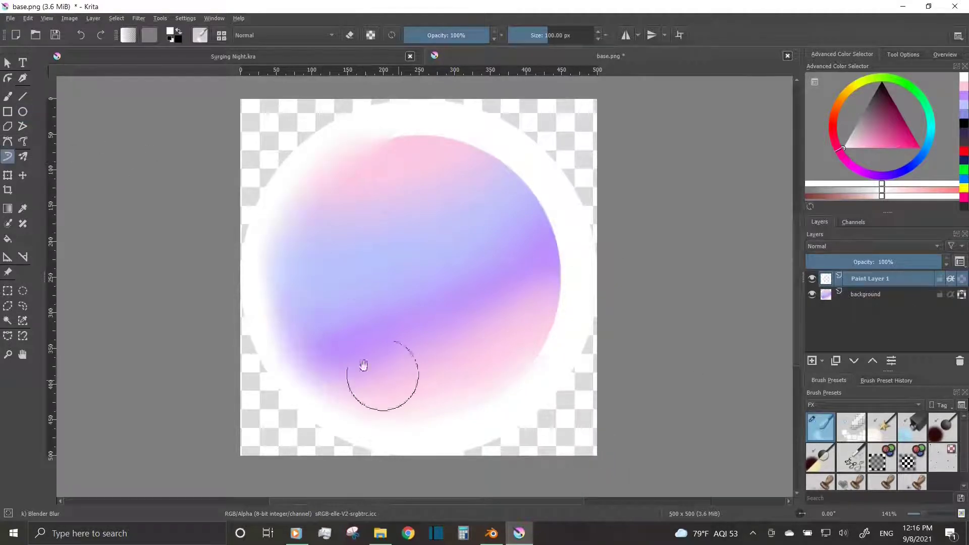
Set Paint Layer 1 to Overlay at 67% opacity and save the texture under a new name
left_click(873, 246)
left_click(827, 255)
left_click(893, 262)
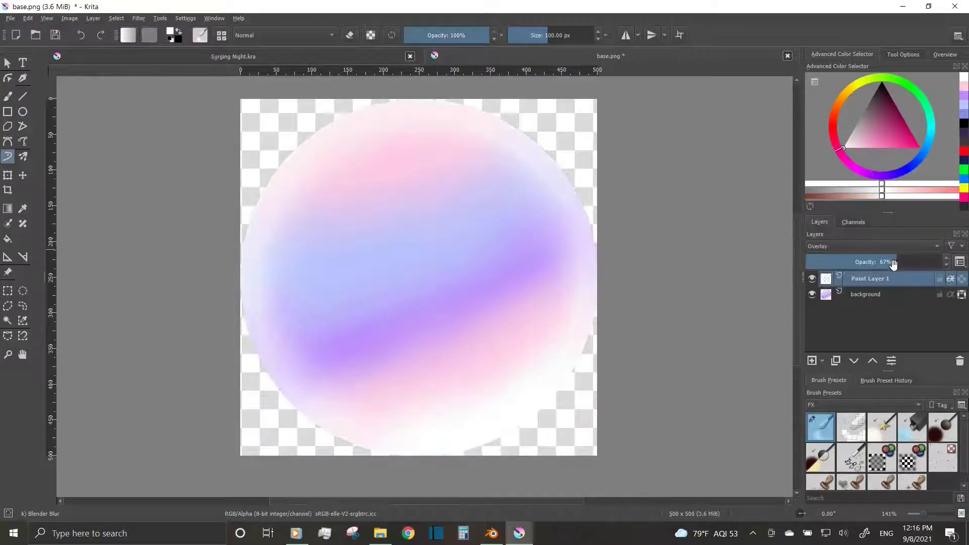
key("ctrl+shift+s")
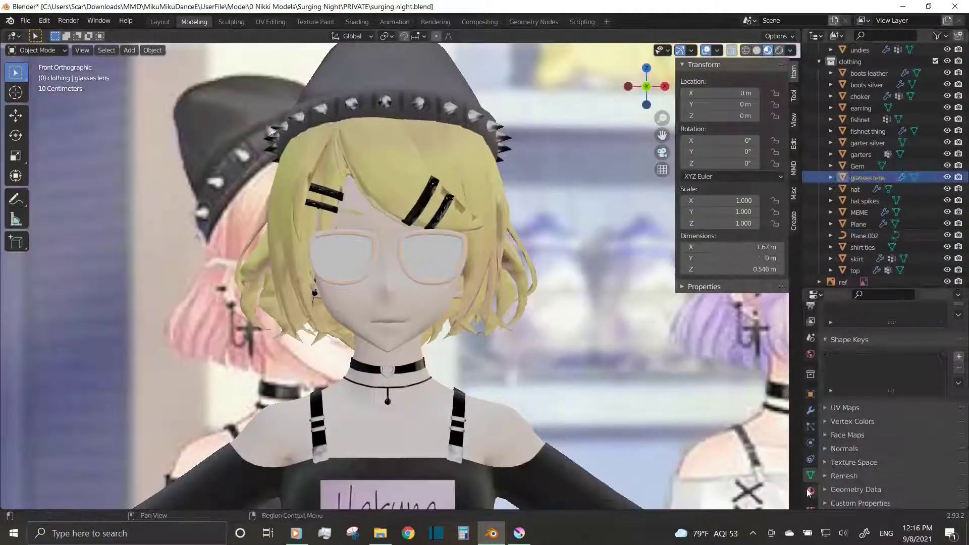
Set the glasses lens material's sphere texture to sunglasses.png
left_click(810, 491)
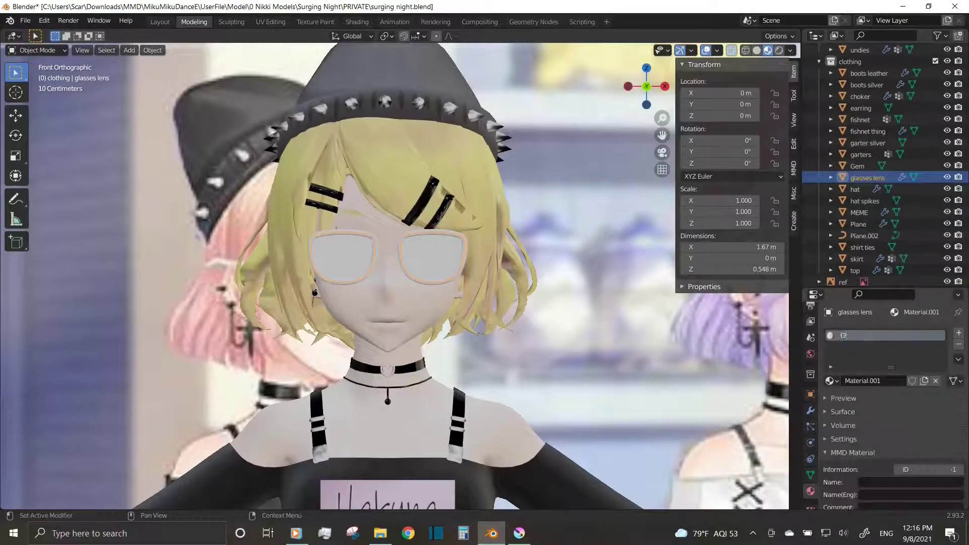
scroll(883, 403, "down", 5)
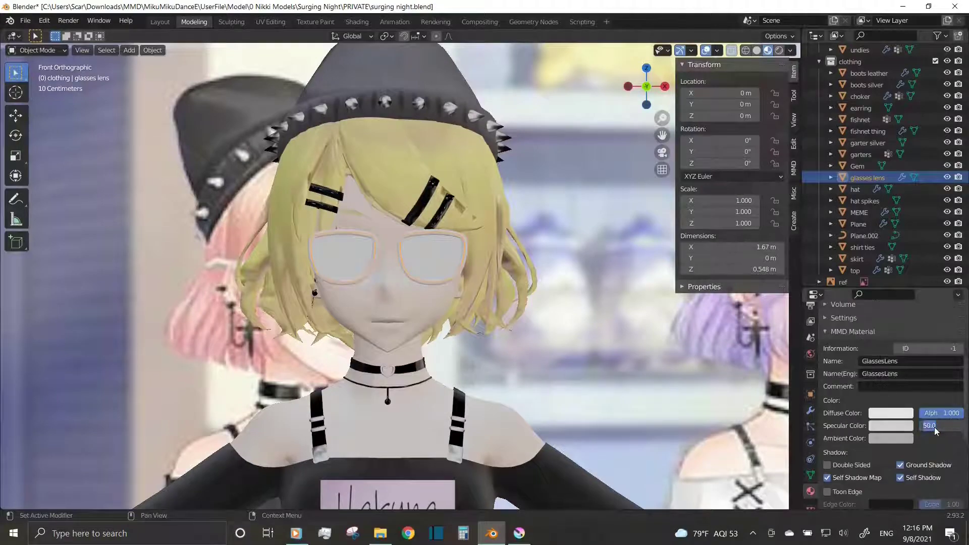
left_click(903, 412)
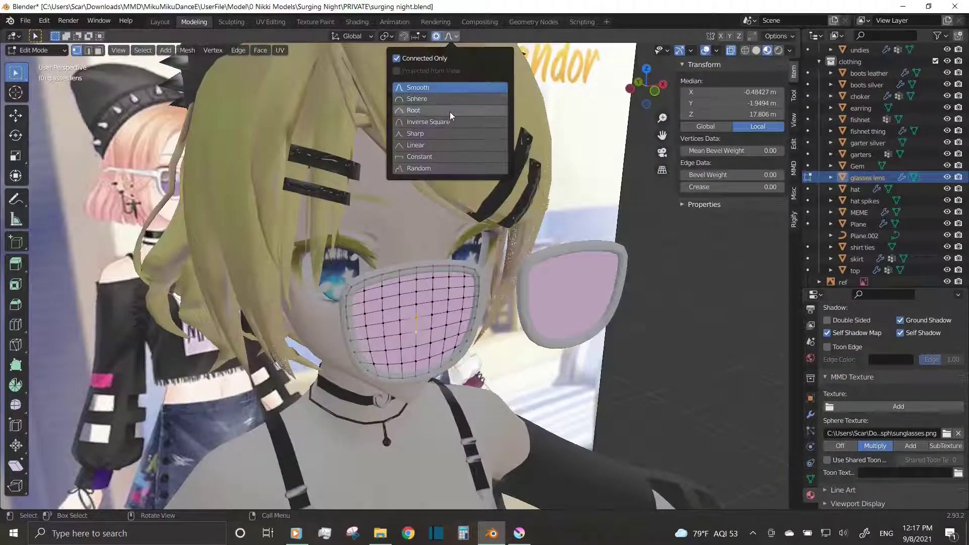
Bulge the lens vertices outward along Y using spherical proportional falloff
left_click(417, 98)
key("g")
key("y")
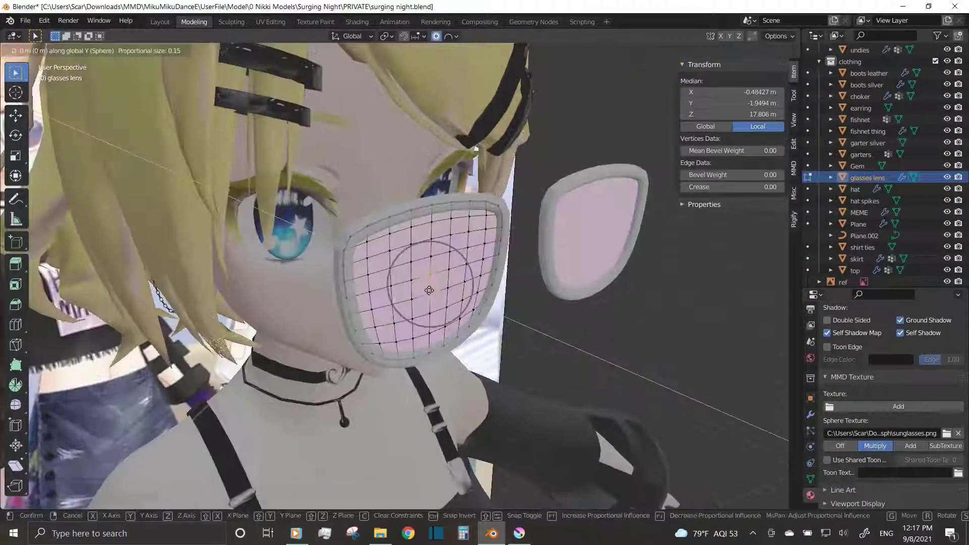
left_click(437, 297)
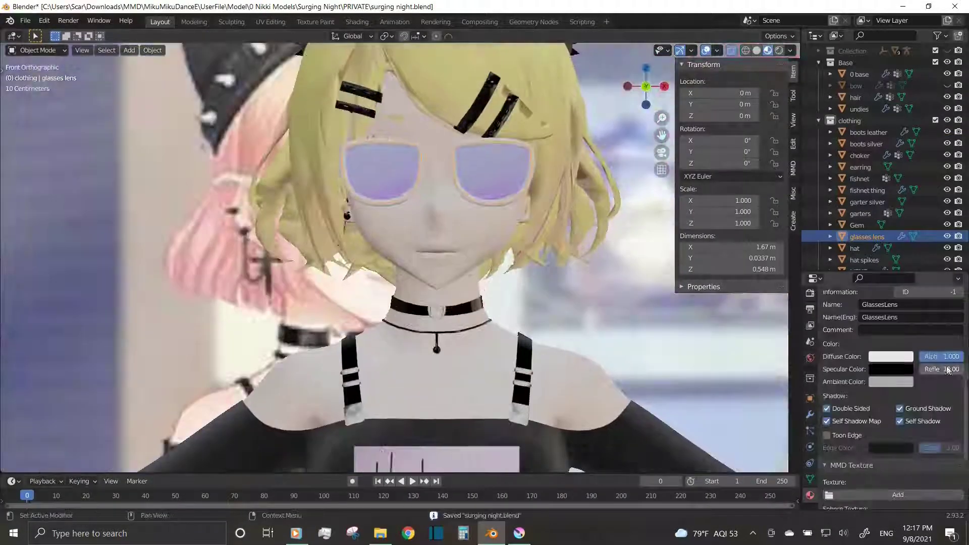
scroll(917, 380, "down", 6)
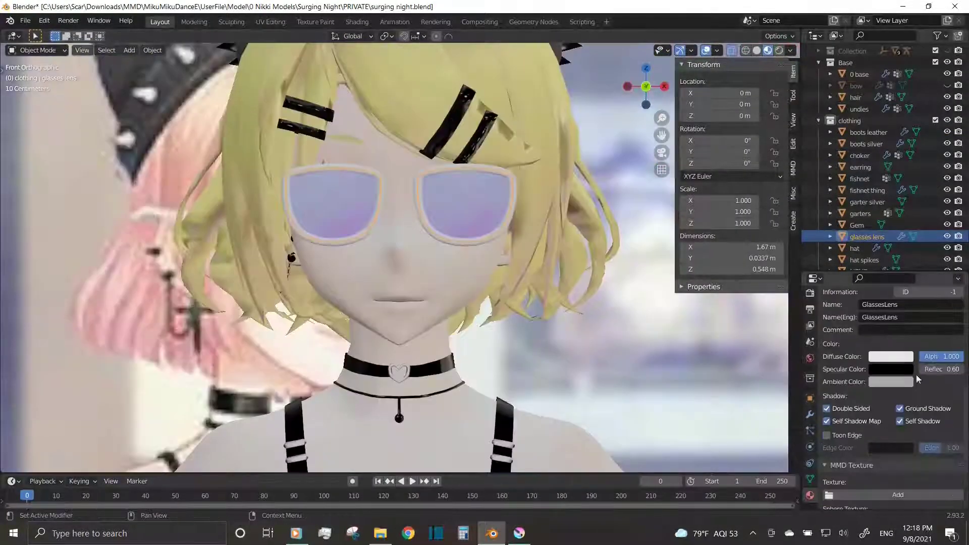
scroll(939, 372, "up", 8)
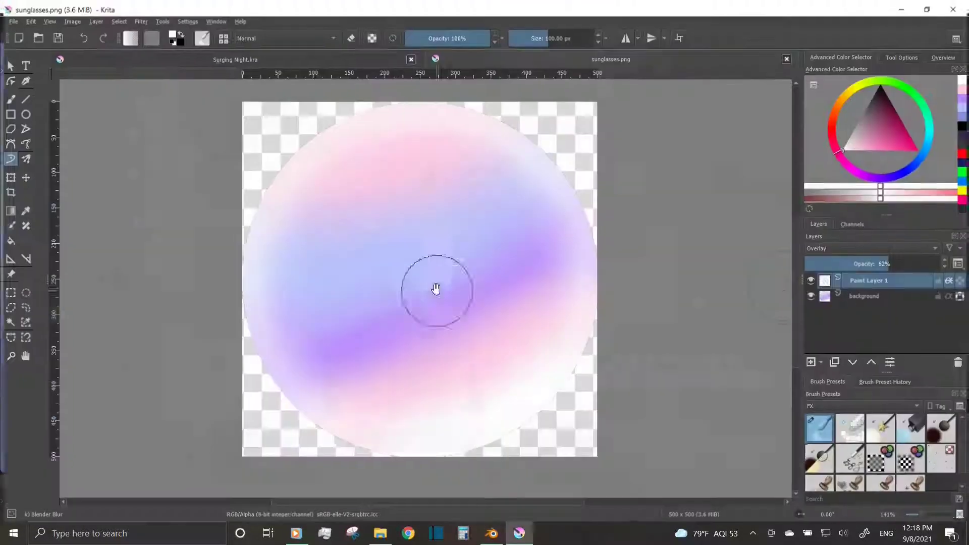
On a new layer, airbrush soft white highlights at the sphere's upper left and lower right
left_click(812, 360)
key("slash")
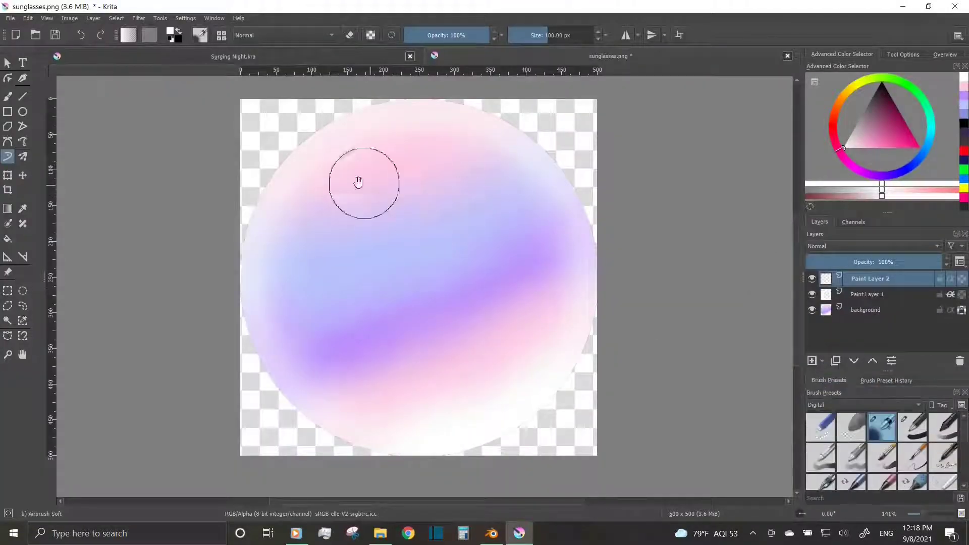
left_click_drag(365, 174, 387, 225)
left_click(443, 164)
left_click(304, 249)
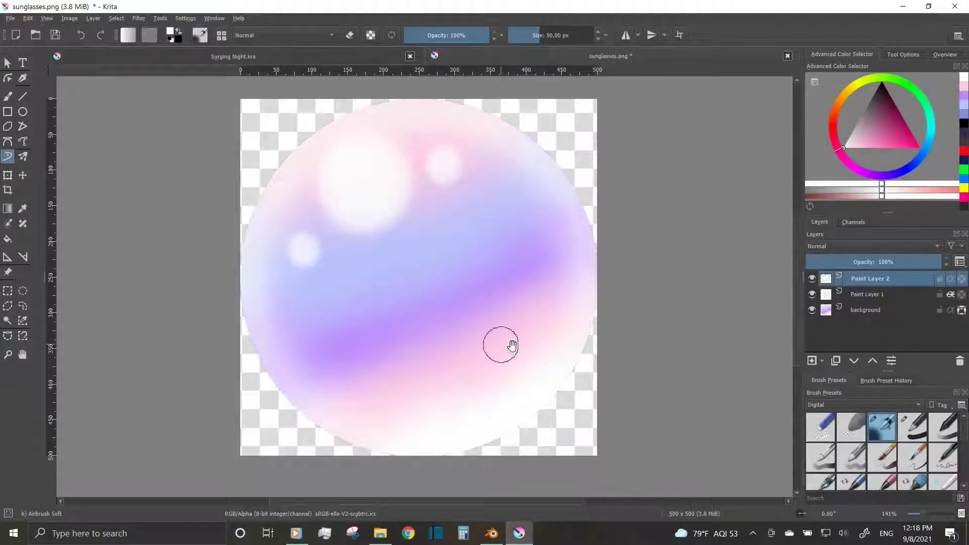
key("ctrl+z")
key("ctrl+z")
left_click(471, 357)
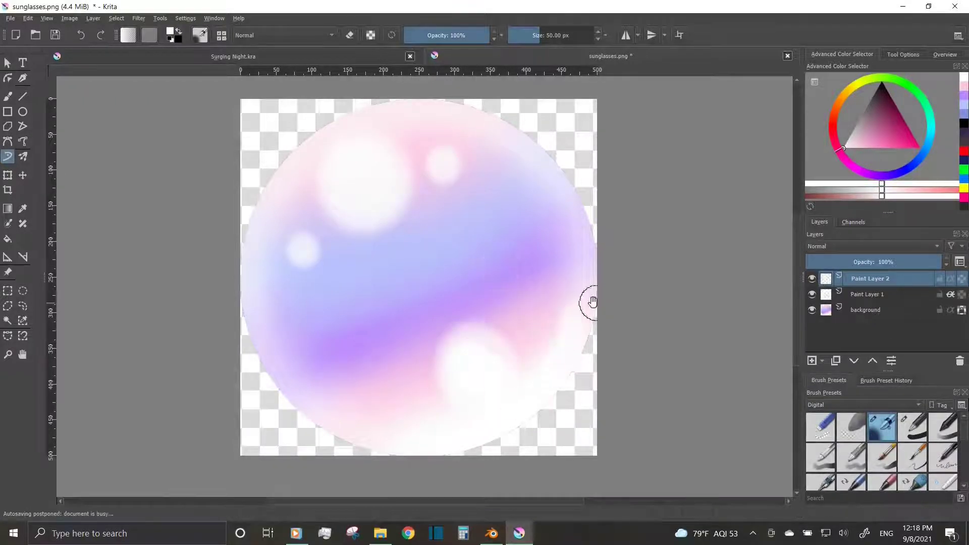
key("slash")
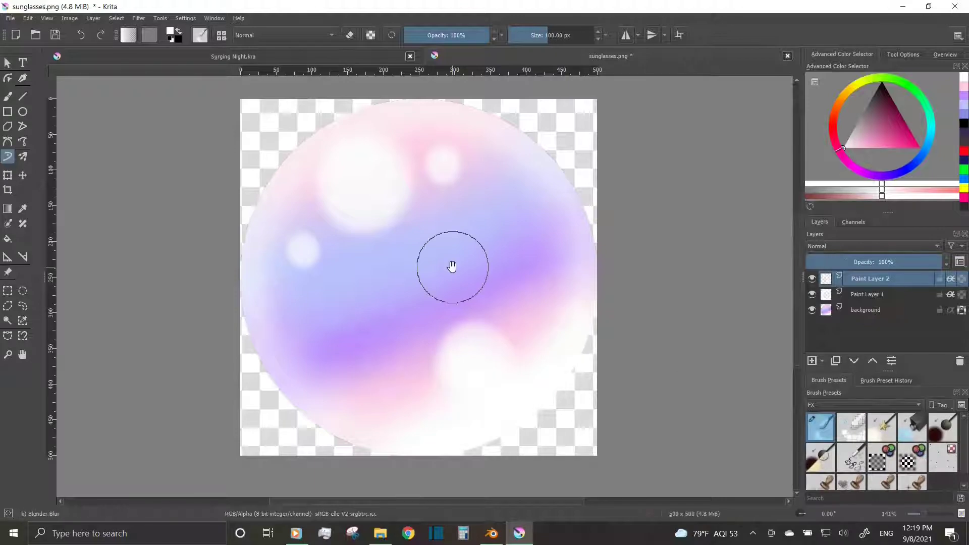
Load the sunglasses texture into Blender's image view and orbit to inspect the lenses
key("alt+Tab")
left_click(122, 51)
type("g")
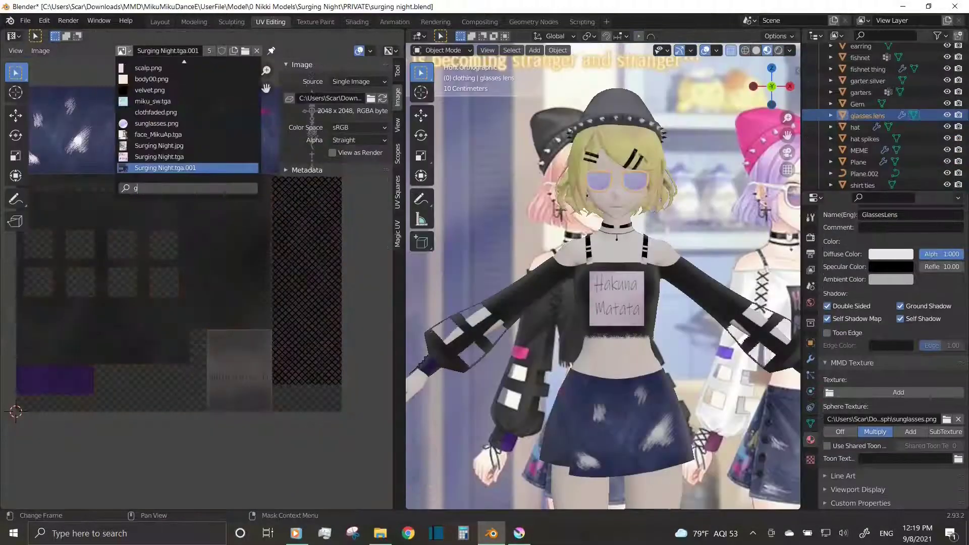
type("l")
left_click(157, 80)
scroll(569, 297, "up", 5)
middle_click_drag(569, 297, 569, 296)
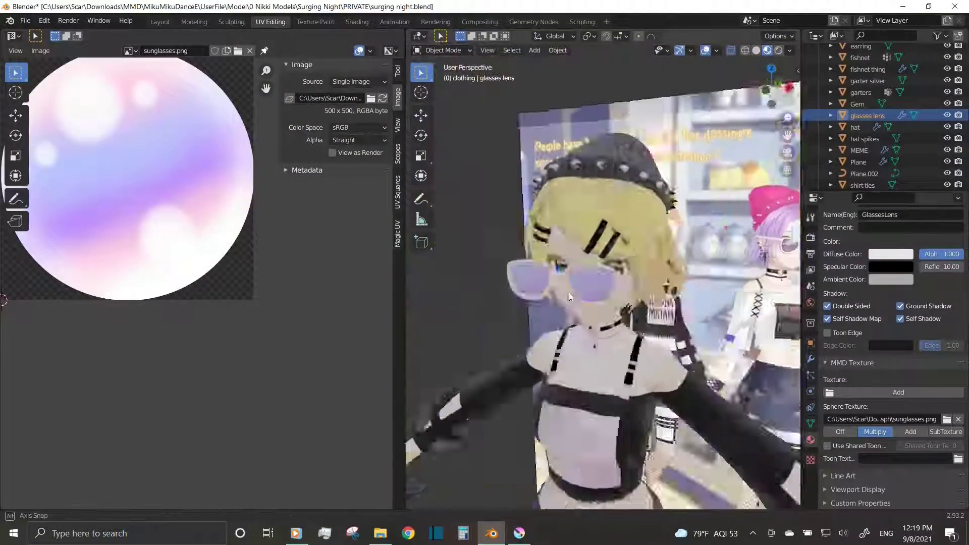
key("alt+Tab")
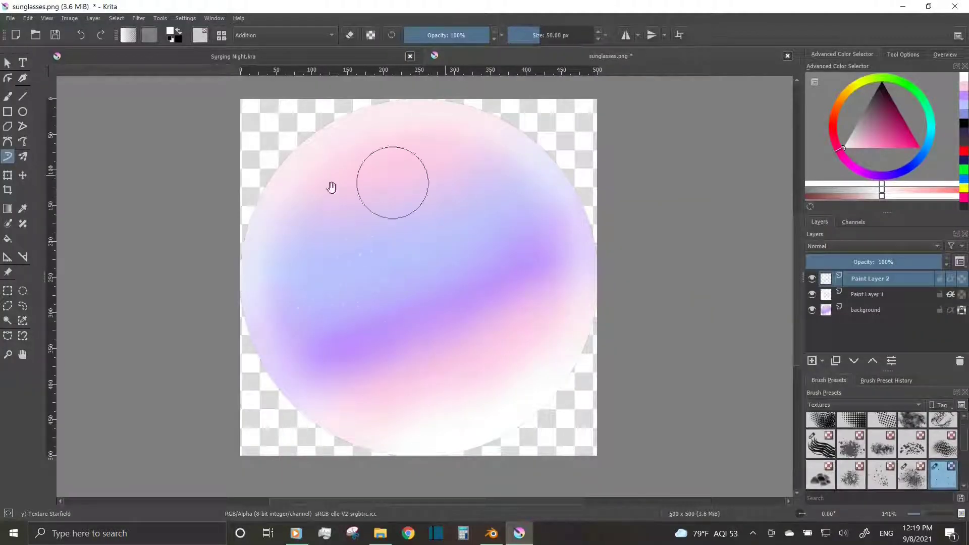
left_click(511, 536)
Undo the starfield sparkle strokes, then save and export the texture as sunglasses.png
key("alt+Tab")
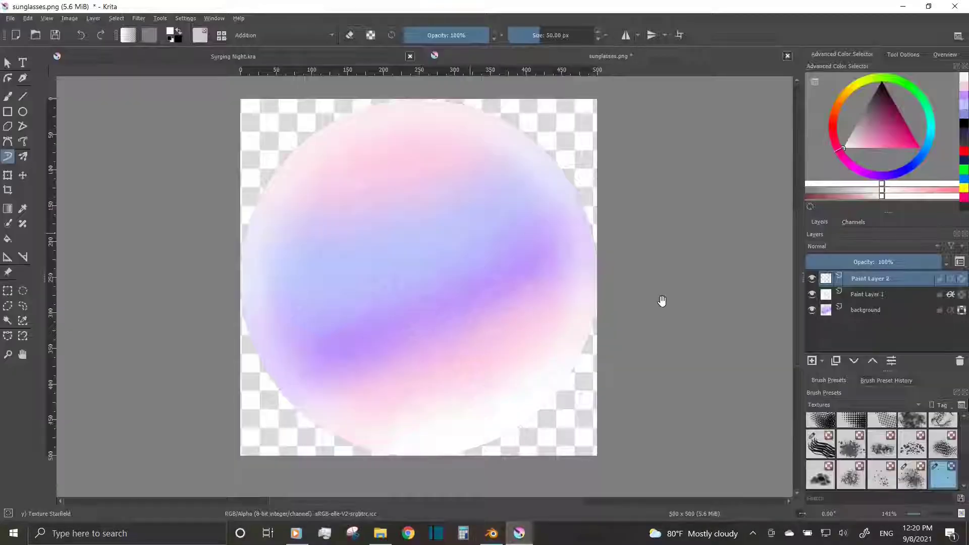
key("ctrl+z")
left_click(10, 18)
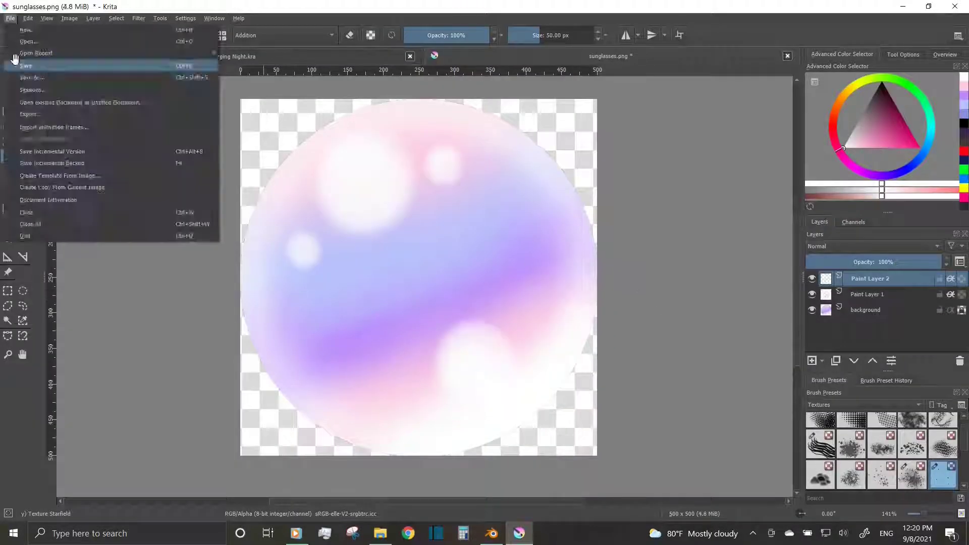
left_click(23, 70)
left_click(491, 532)
left_click(519, 532)
left_click(10, 18)
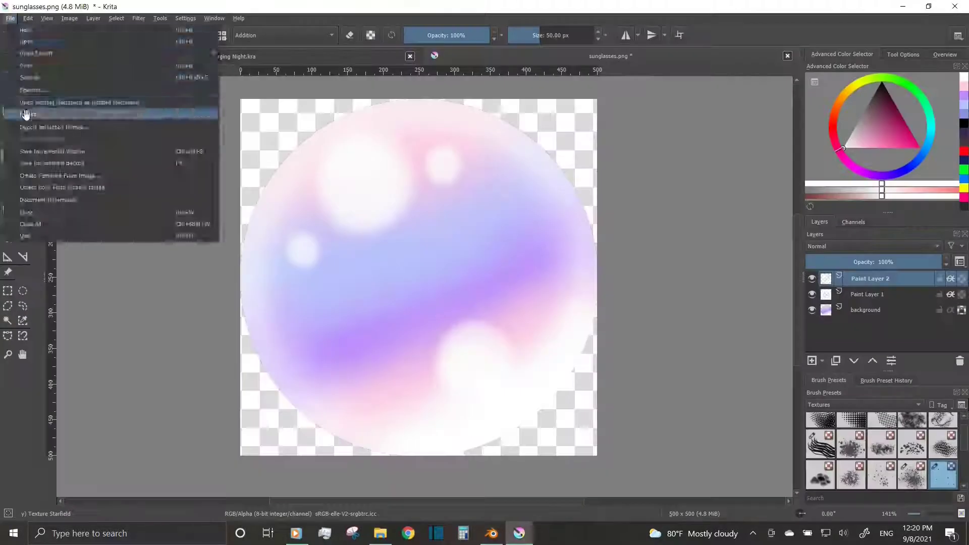
left_click(23, 112)
key("Return")
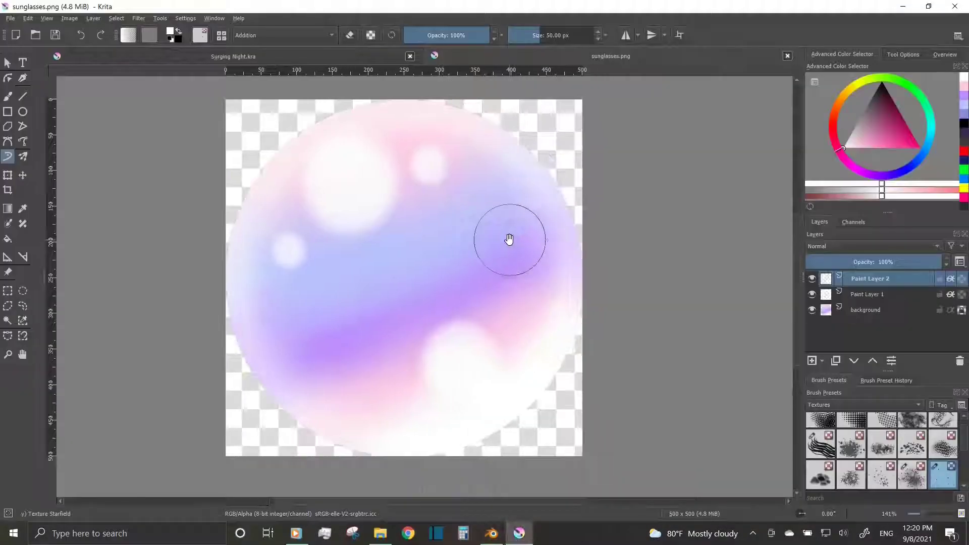
Blend the blue and purple bands, re-export the PNG, and airbrush white over the background
left_click(863, 405)
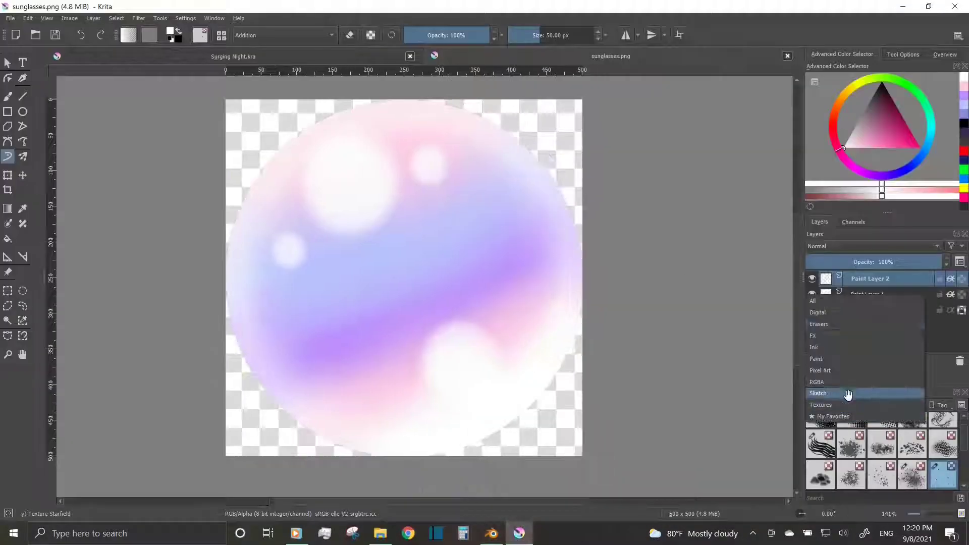
left_click(853, 299)
mouse_move(364, 313)
left_mouse_down()
mouse_move(407, 353)
mouse_move(719, 339)
left_mouse_up()
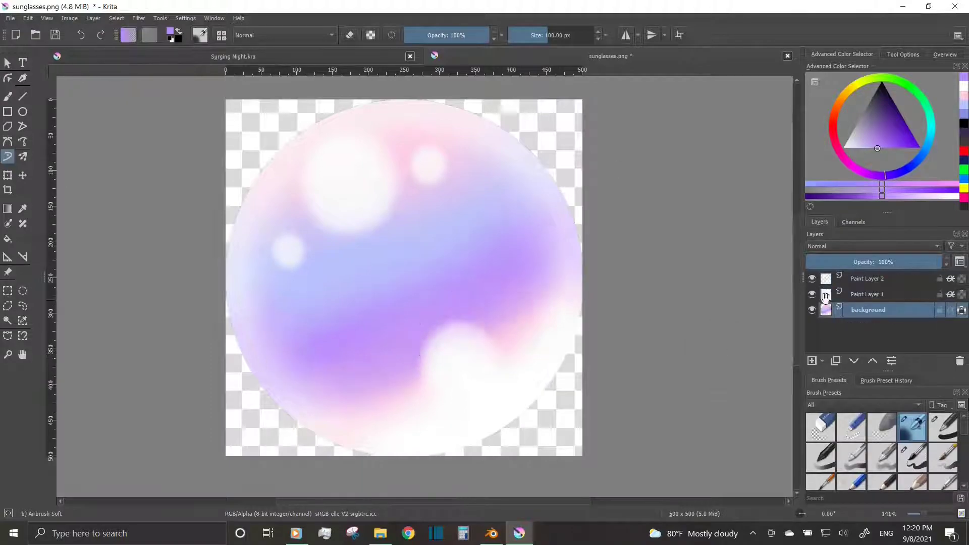
key("ctrl+s")
key("Return")
key("alt+Tab")
key("alt+Tab")
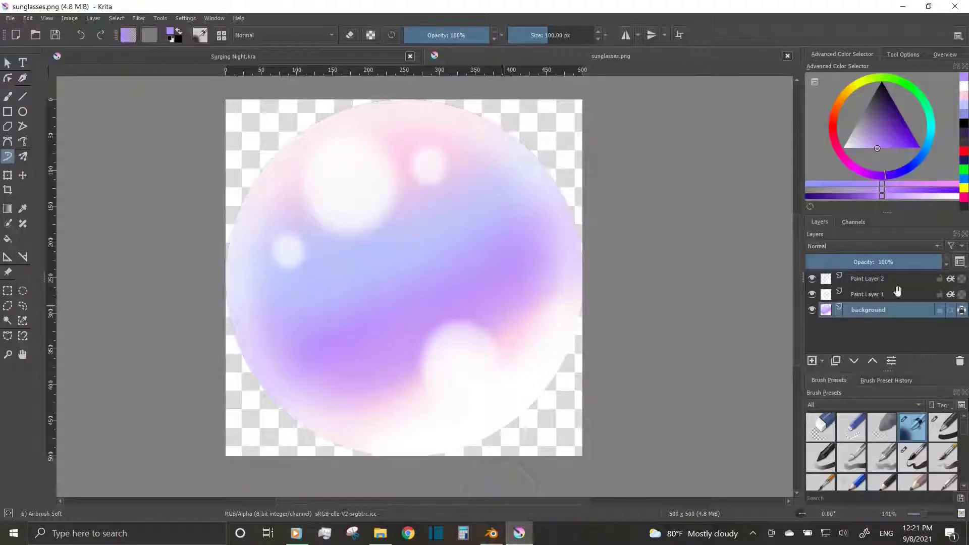
mouse_move(279, 103)
left_mouse_down()
mouse_move(264, 314)
mouse_move(447, 361)
left_mouse_up()
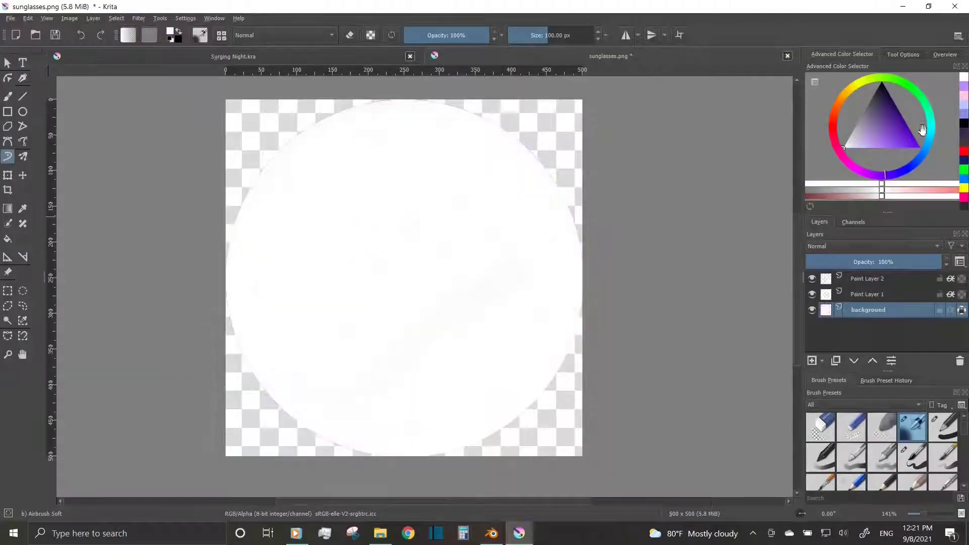
Hide the upper paint layers and paint purple and light-blue bands across the sphere
left_click(812, 279)
key("alt+Tab")
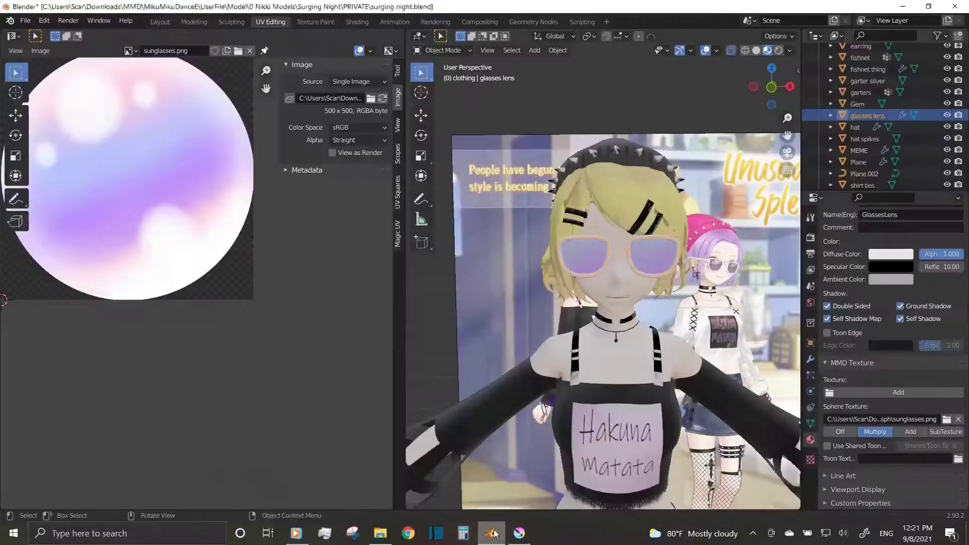
key("alt+Tab")
left_click(10, 159)
mouse_move(242, 355)
left_mouse_down()
mouse_move(552, 302)
mouse_move(548, 295)
left_mouse_up()
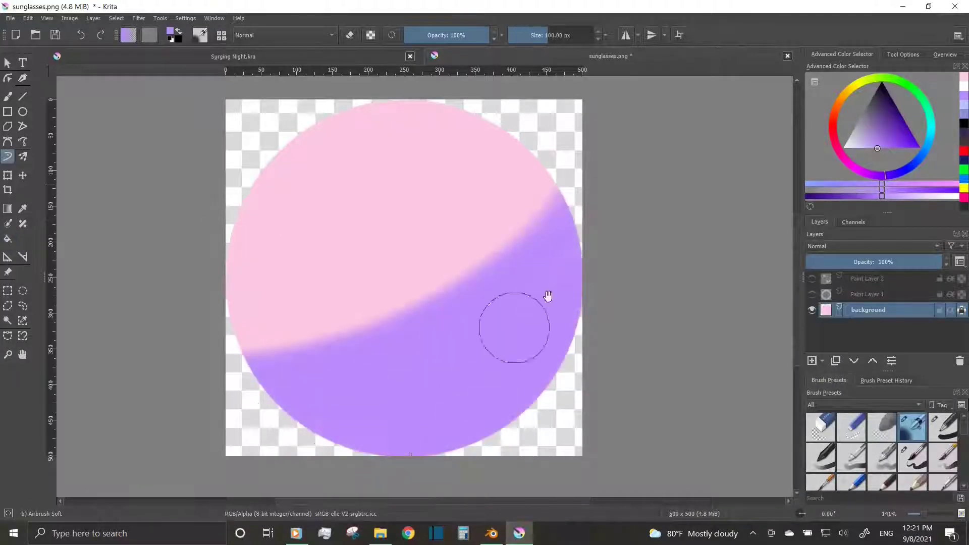
left_click_drag(574, 126, 242, 406)
left_click_drag(417, 331, 248, 357)
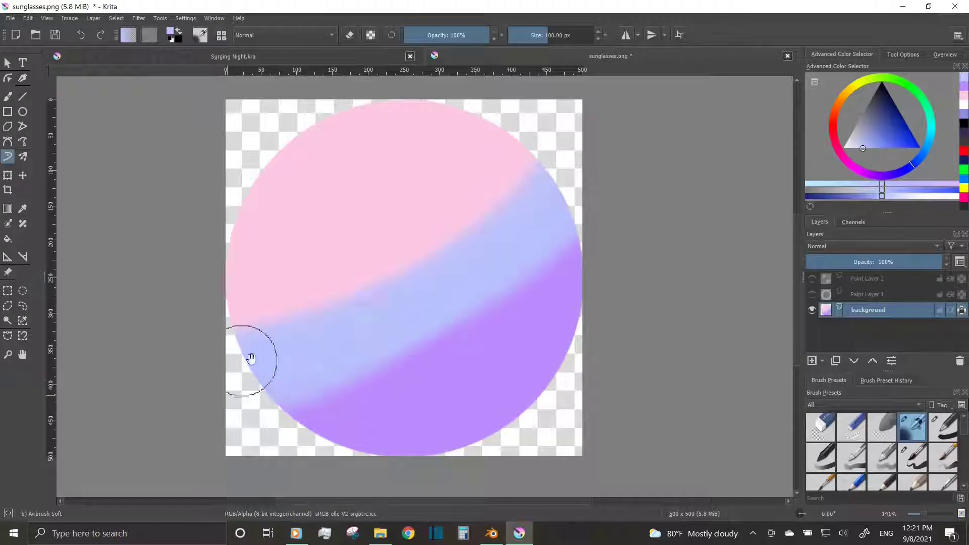
Hide the white haze layer and re-export the texture PNG for Blender
left_click(863, 404)
left_click(813, 440)
left_click(821, 427)
left_click(812, 294)
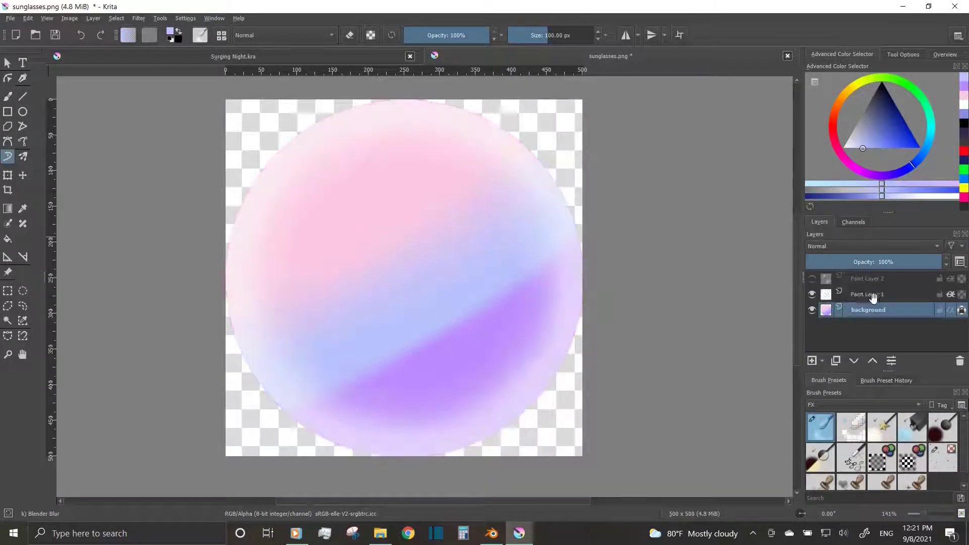
left_click(812, 294)
key("ctrl+s")
key("Return")
key("alt+Tab")
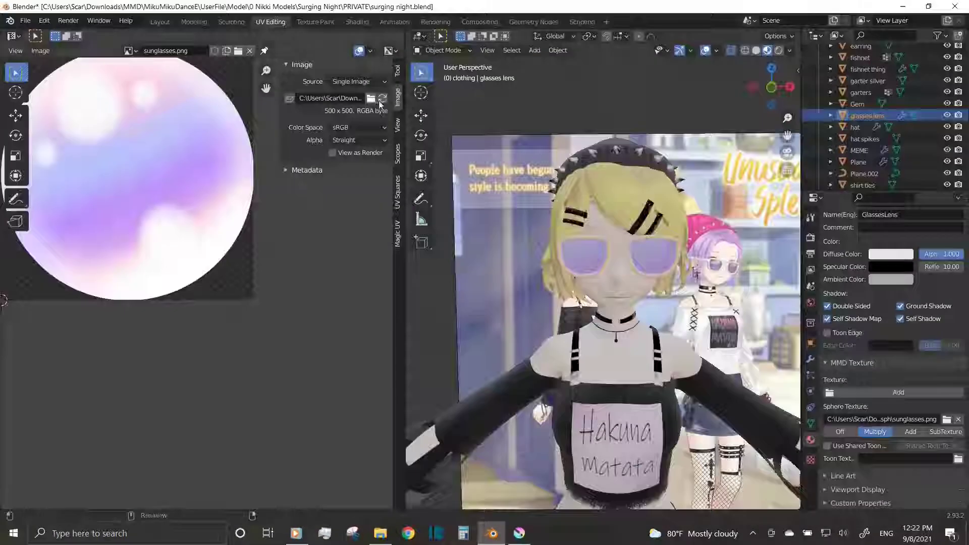
key("alt+Tab")
Remove the white blob and clean up the sphere's lower-right edge with a soft airbrush
left_click_drag(328, 439, 567, 329)
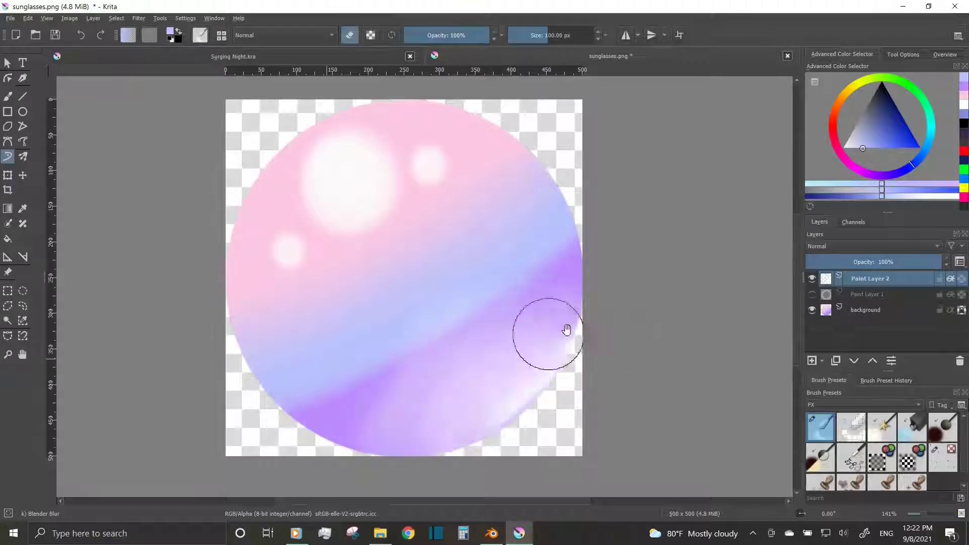
key("ctrl+z")
left_click(864, 405)
left_click(828, 373)
left_click(912, 426)
mouse_move(497, 292)
left_mouse_down()
mouse_move(530, 404)
mouse_move(381, 415)
left_mouse_up()
Paint a white highlight arc along the sphere's lower right and soften it with blur
left_click(359, 34)
key("d")
key("x")
left_click(537, 315)
key("ctrl+z")
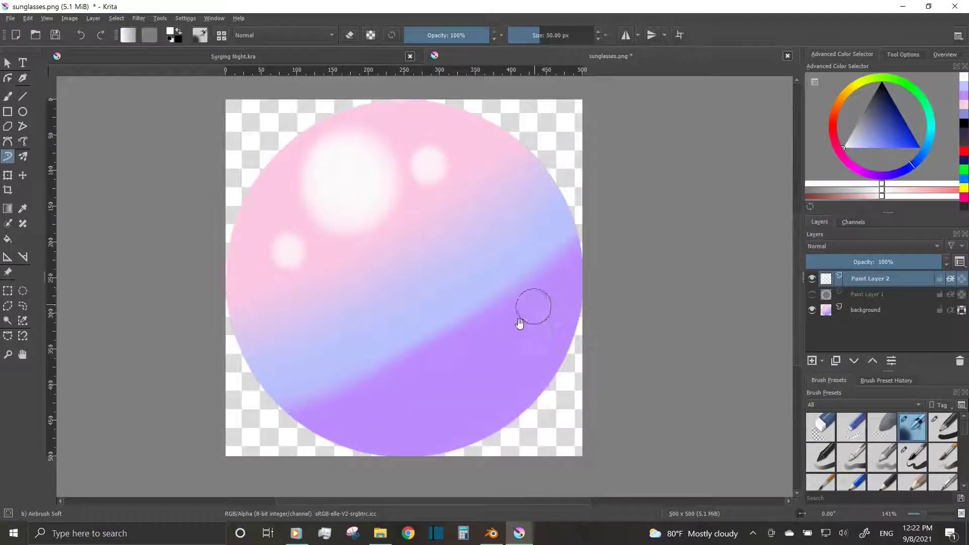
left_click_drag(555, 308, 471, 385)
left_click(820, 426)
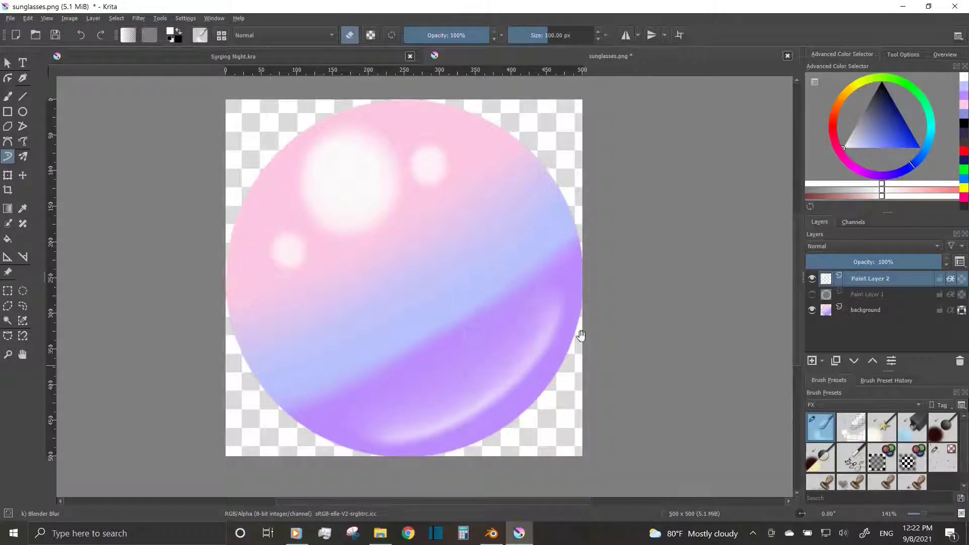
left_click(862, 405)
left_click(832, 394)
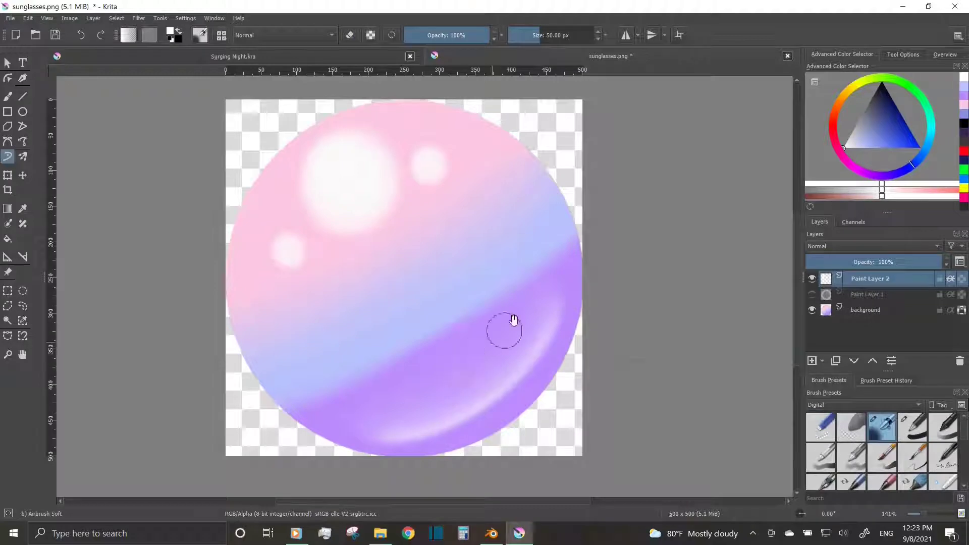
key("alt+Tab")
Zoom in and orbit around the glasses to inspect the new lens tint up close
scroll(600, 255, "up", 2)
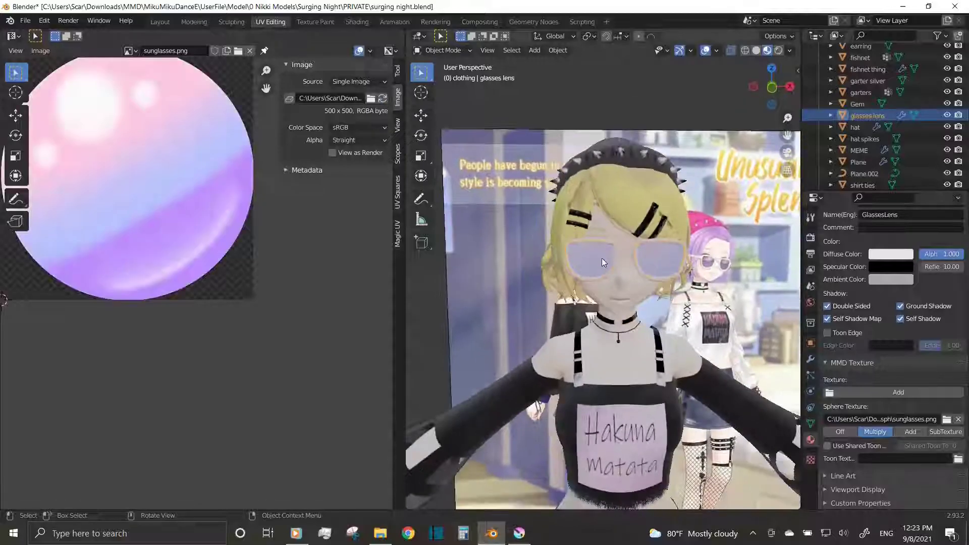
scroll(601, 257, "up", 3)
scroll(617, 254, "up", 2)
key("s")
left_click(178, 211)
scroll(177, 211, "down", 1)
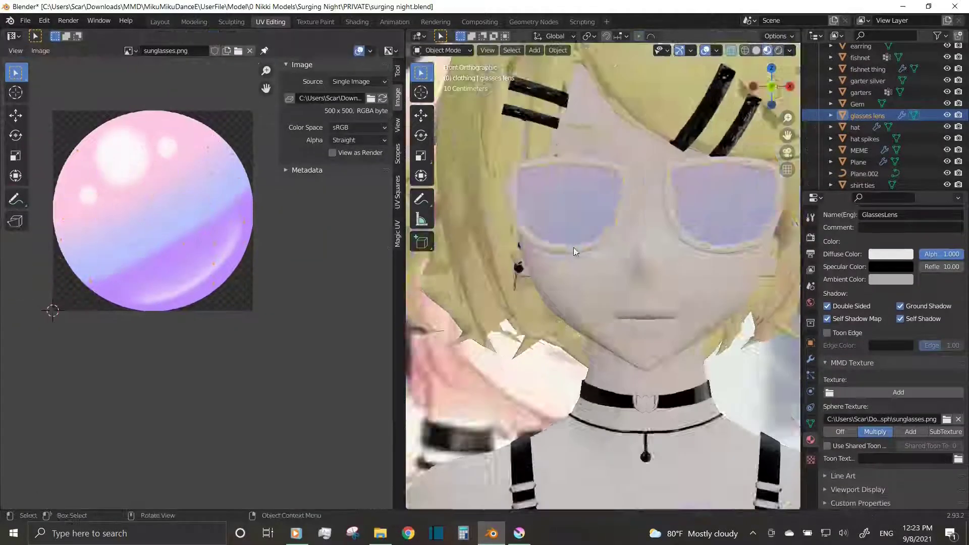
mouse_move(573, 247)
middle_mouse_down()
mouse_move(590, 291)
mouse_move(617, 291)
middle_mouse_up()
key("alt+a")
scroll(590, 291, "up", 3)
scroll(590, 292, "down", 3)
View the lens from the right side and begin moving it along Y
key("KP_3")
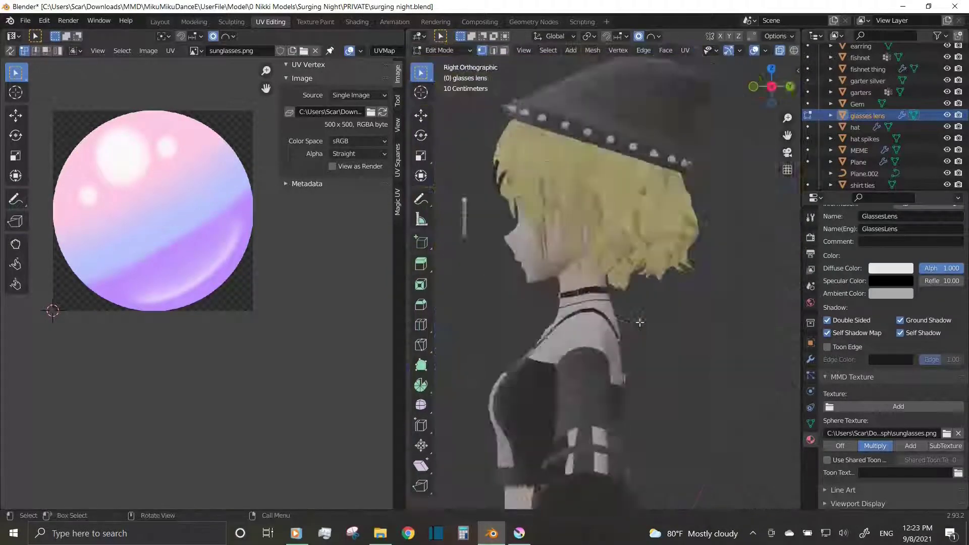
scroll(589, 300, "up", 5)
scroll(590, 300, "up", 1)
key("g")
key("y")
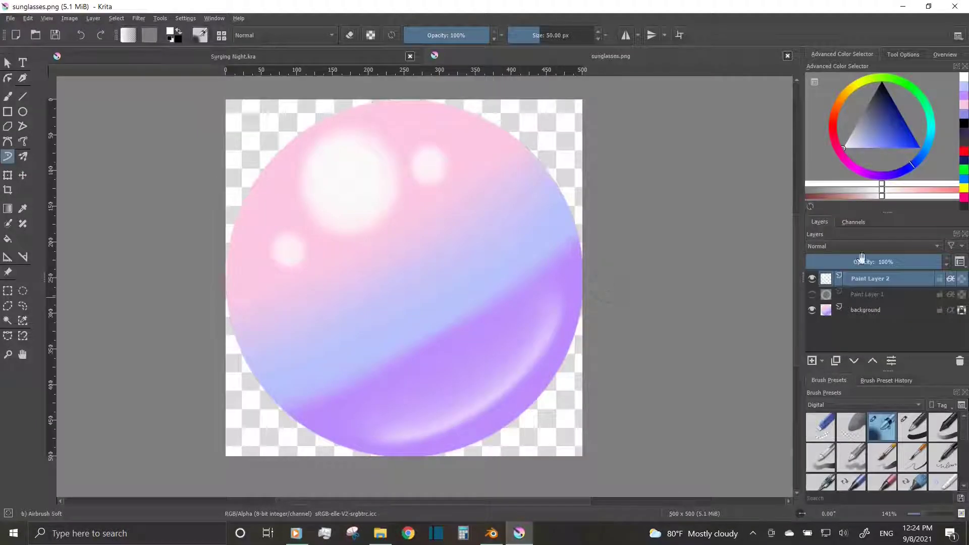
Export the texture, merge the haze layer into the background, and shift the sphere down-right
left_click(11, 19)
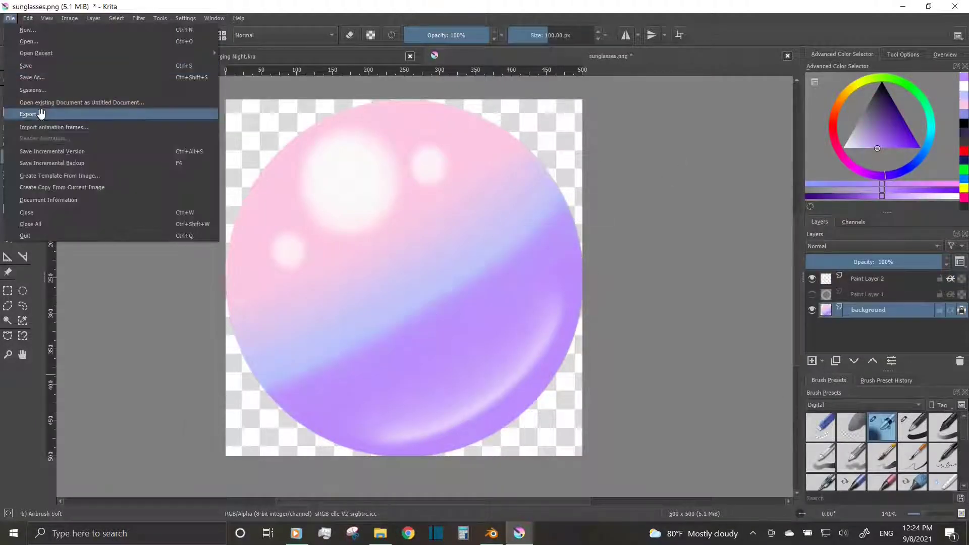
left_click(36, 118)
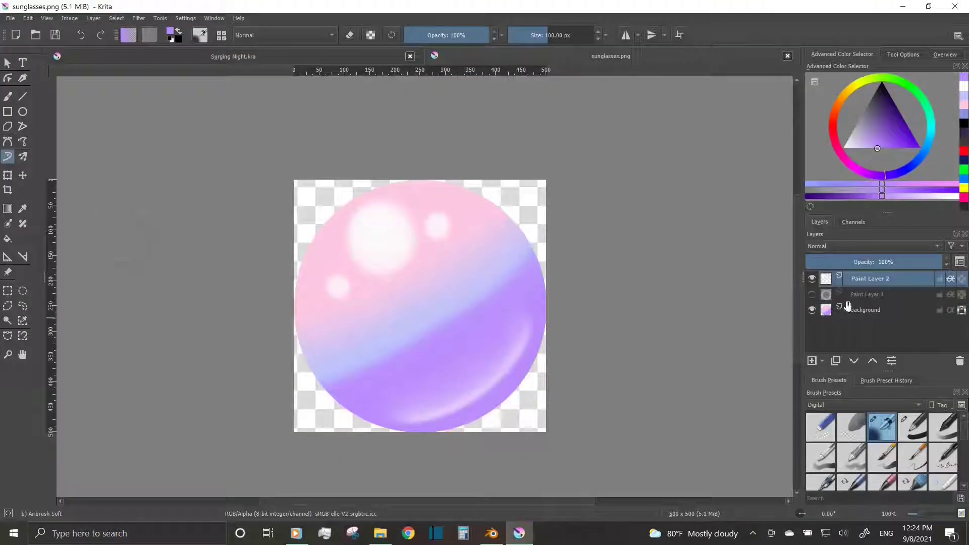
left_click(874, 293)
key("ctrl+e")
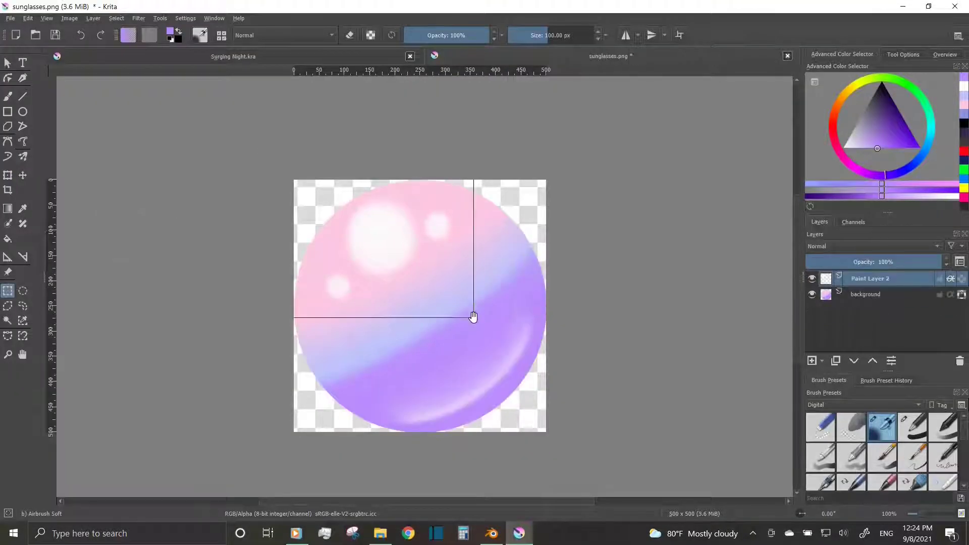
key("t")
left_click_drag(418, 252, 434, 272)
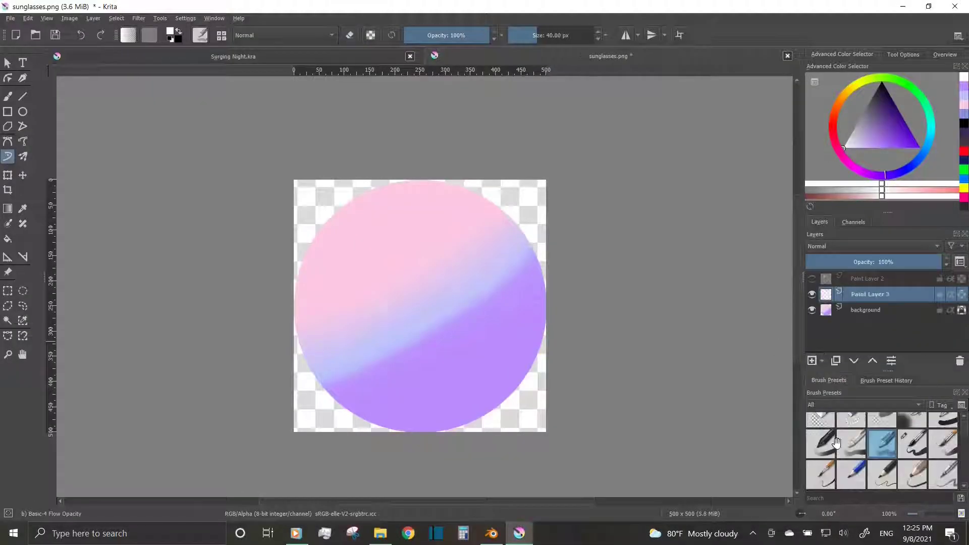
Paint a white diagonal highlight streak across the sphere with a 50 px brush
key("bracketleft")
left_click_drag(326, 323, 398, 299)
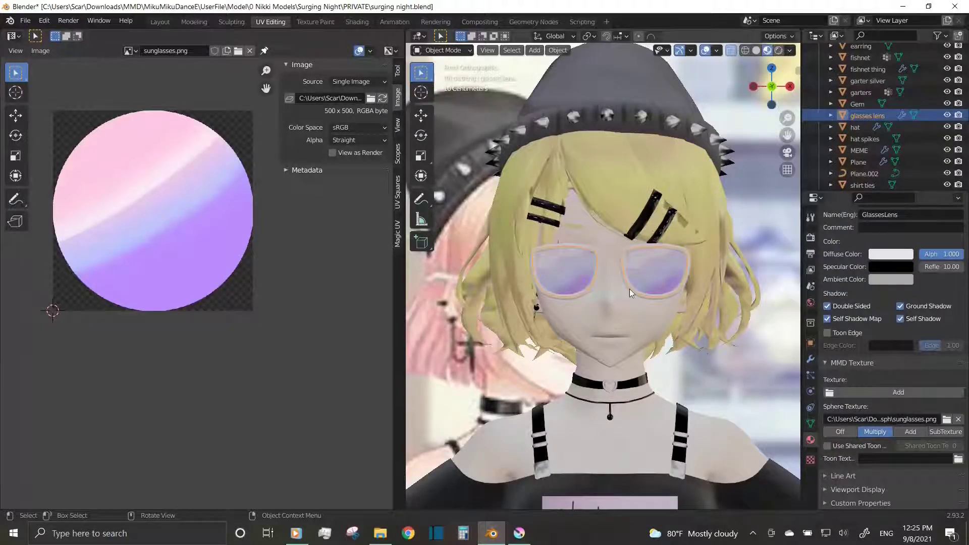
middle_click_drag(629, 289, 487, 224)
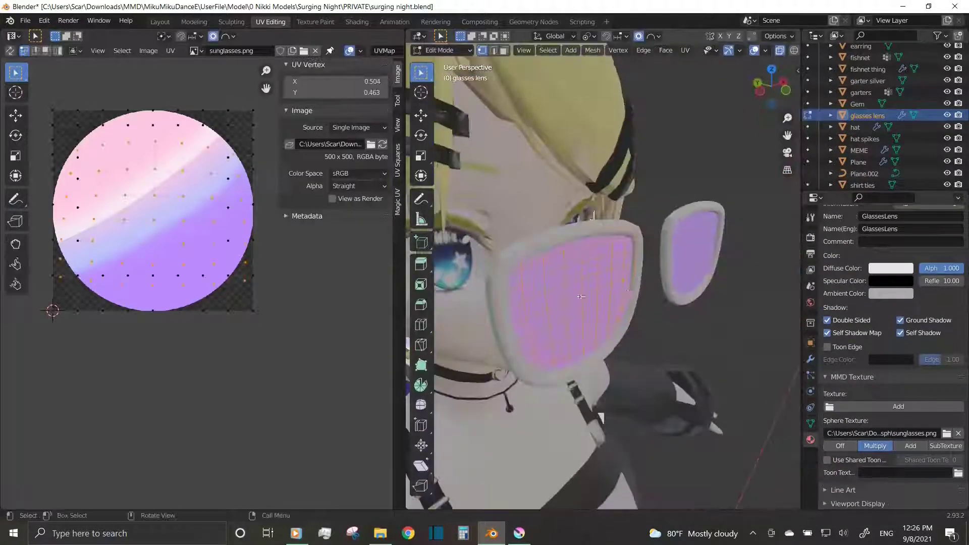
In Edit Mode, push the lens mesh along the Y axis from the front view
key("Tab")
left_click(656, 36)
left_click(640, 134)
key("g")
left_click(612, 301)
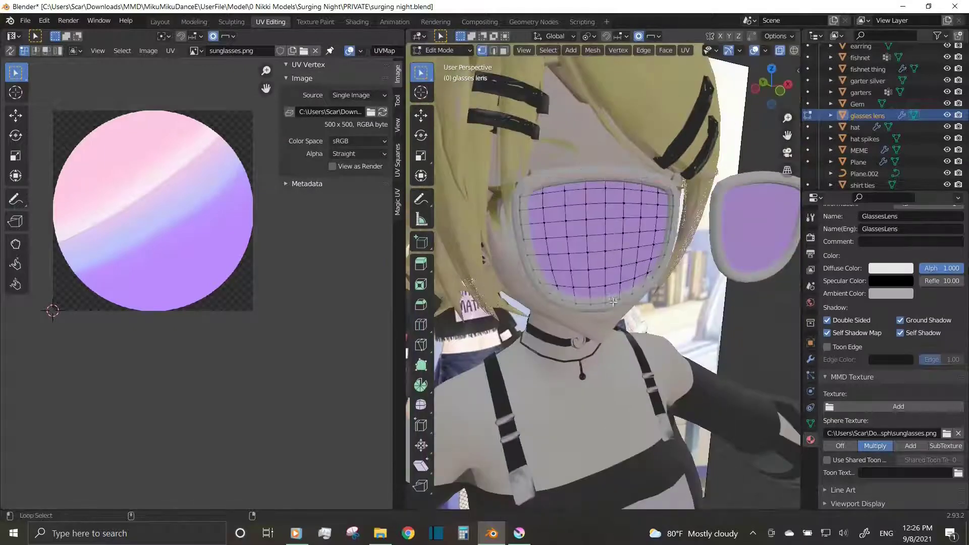
key("KP_1")
key("g")
key("y")
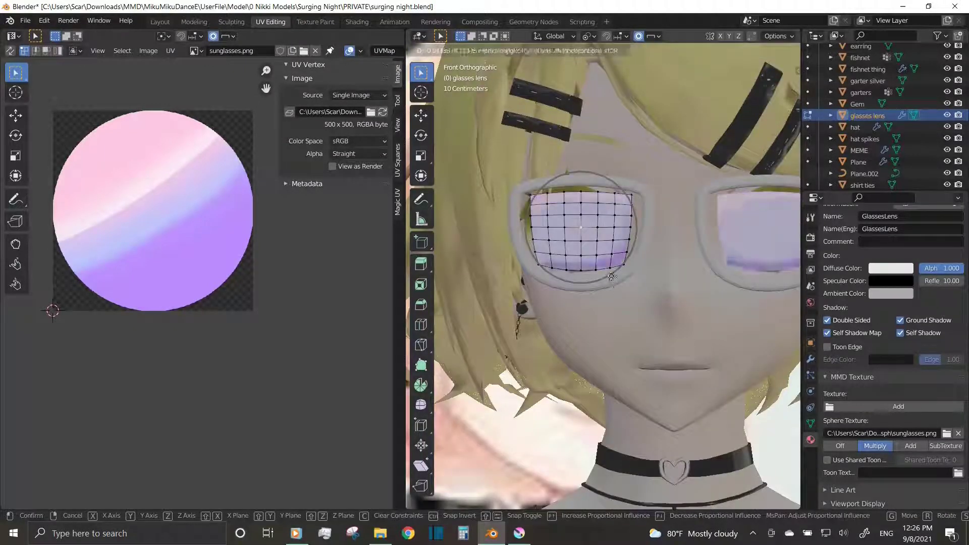
left_click(612, 276)
Set the proportional editing falloff to Linear
left_click(656, 36)
left_click(618, 145)
left_click(656, 36)
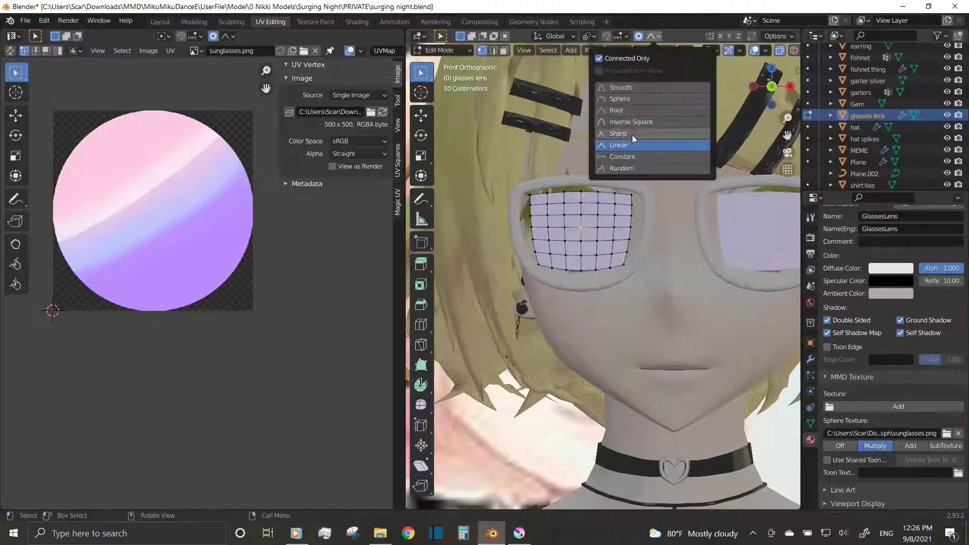
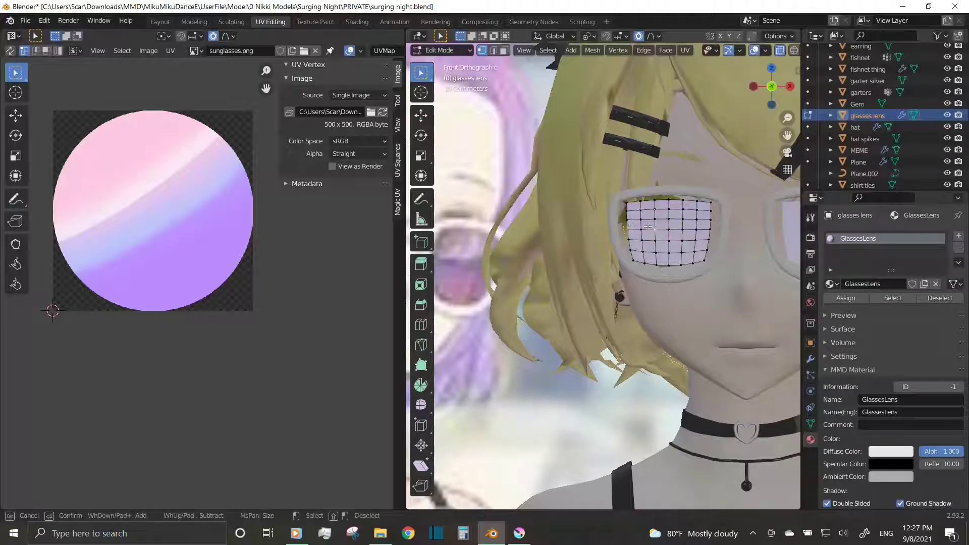
Move a horizontal edge loop of the lens along Y, then return to Object Mode
left_click(729, 361)
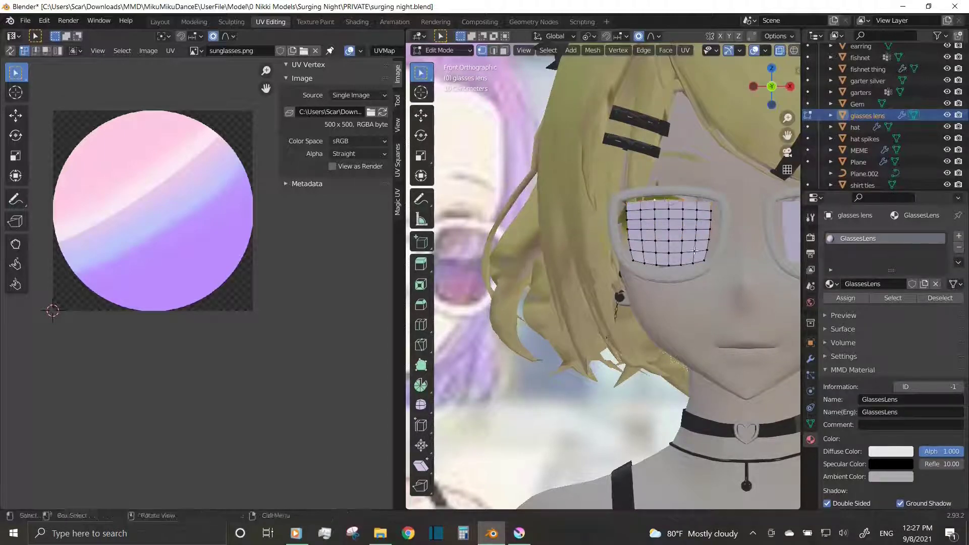
key("Escape")
left_click(675, 229, "alt")
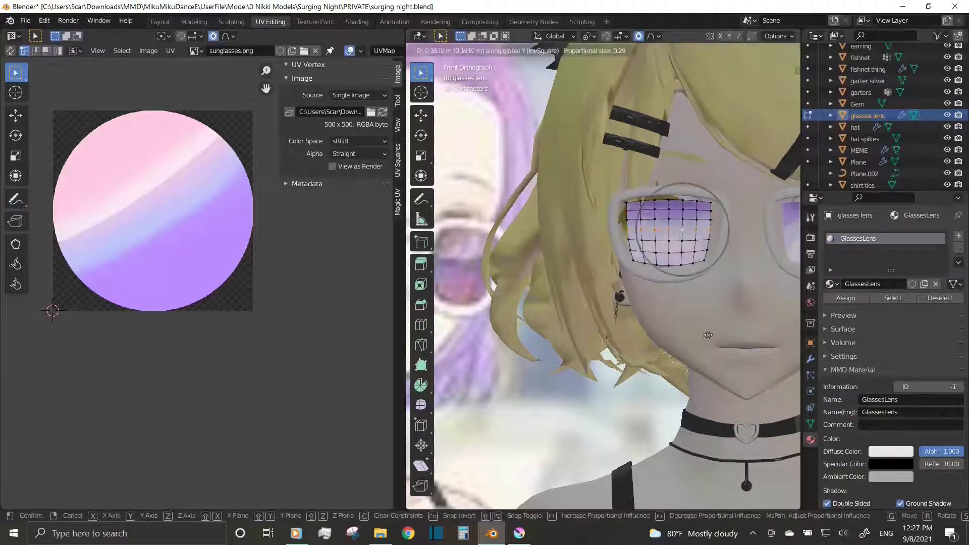
key("g")
key("y")
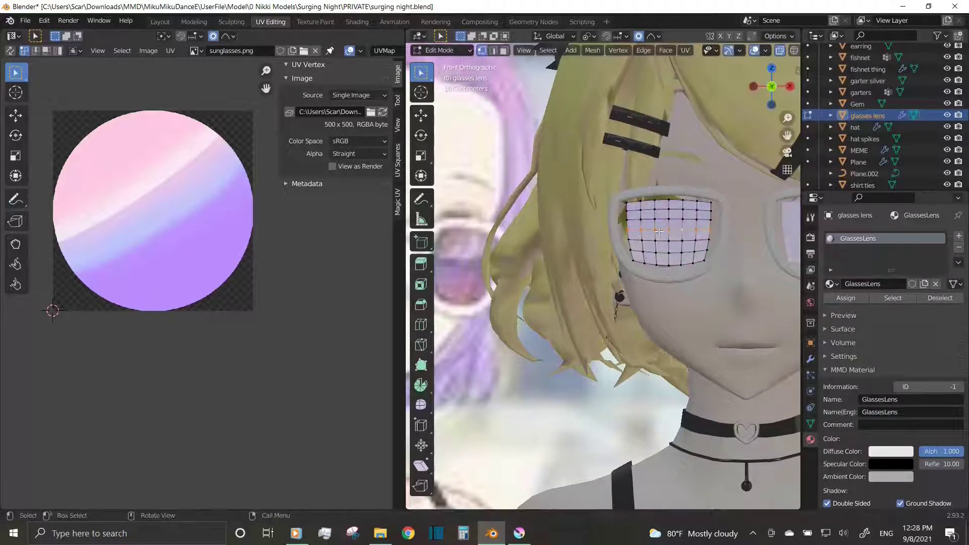
left_click(724, 339)
mouse_move(724, 339)
middle_mouse_down()
mouse_move(698, 265)
mouse_move(617, 288)
middle_mouse_up()
key("Tab")
Paint a soft light stroke on the background layer and remove the bright streak from the lens
left_click(519, 533)
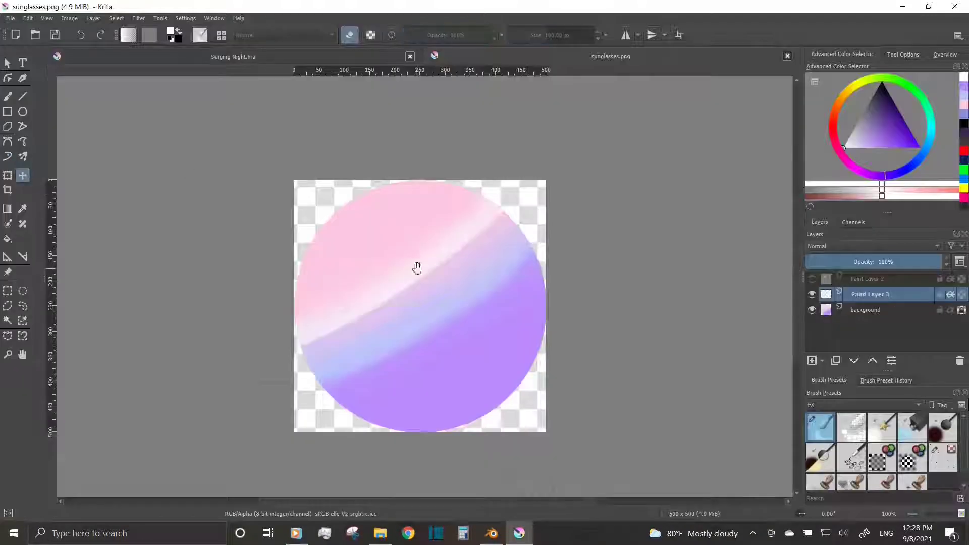
left_click(873, 246)
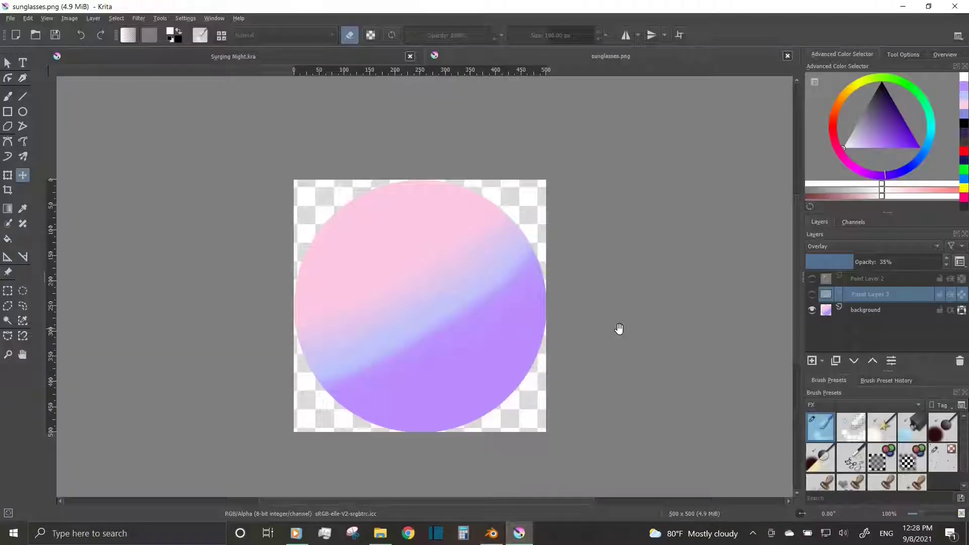
key("Page_Down")
left_click_drag(475, 323, 384, 384)
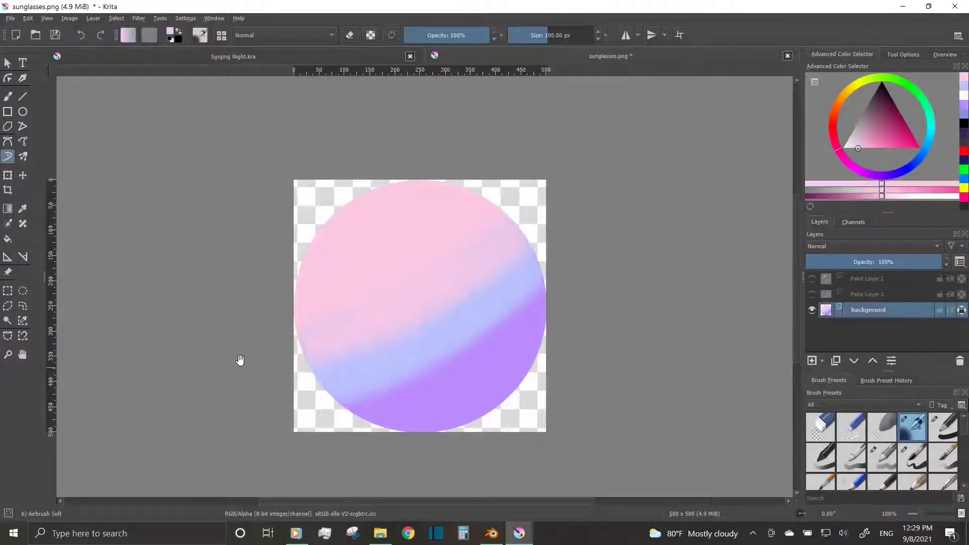
key("Page_Up")
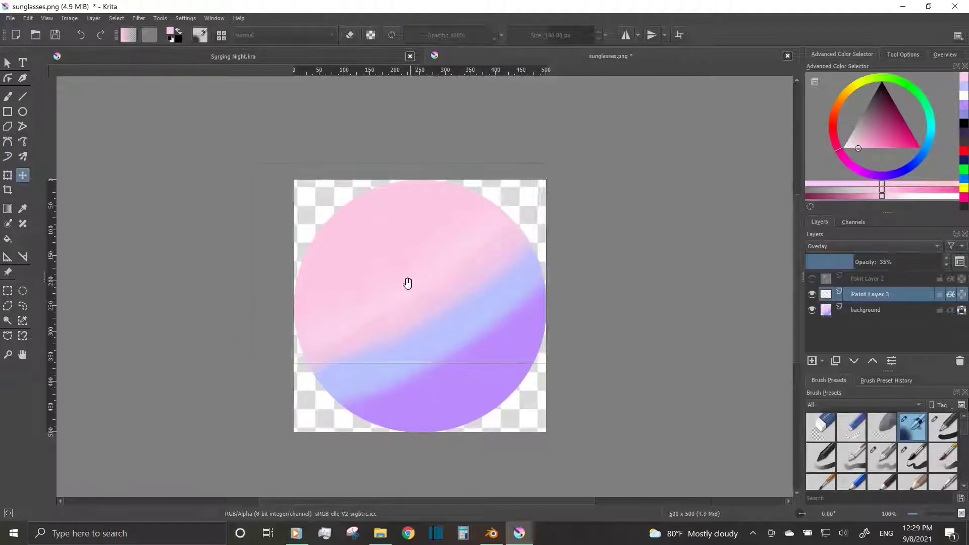
key("Return")
key("slash")
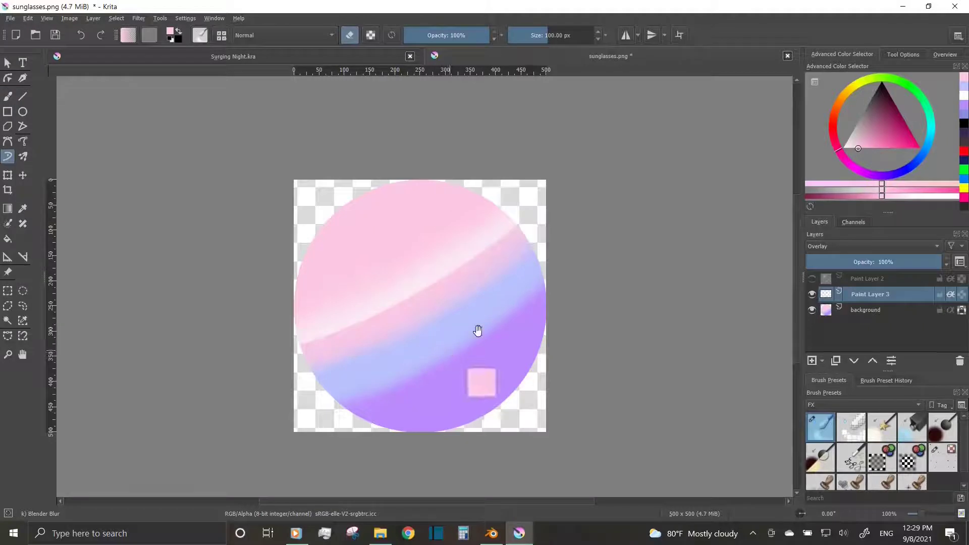
key("shift+Delete")
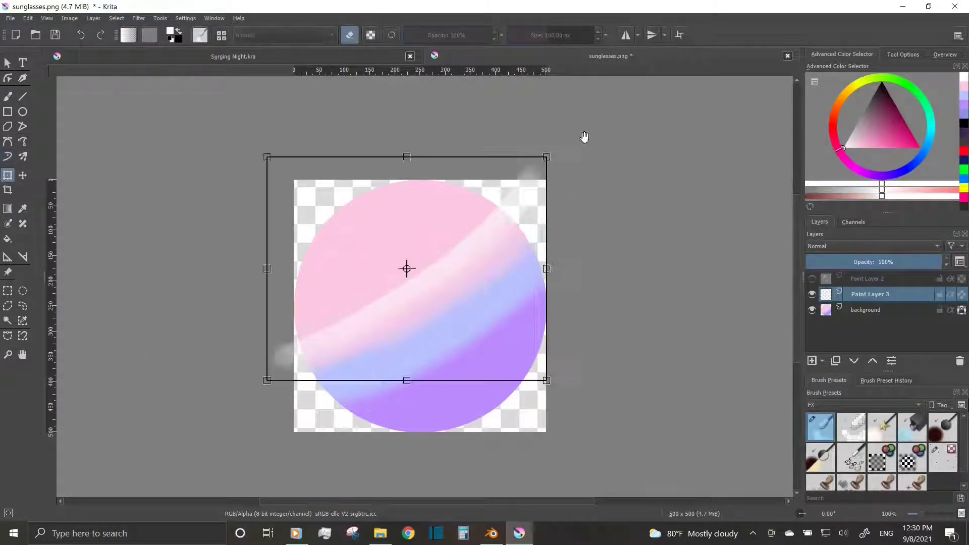
Show Paint Layer 2's clouds and highlights, save sunglasses.png, and preview it in Blender
left_click(812, 279)
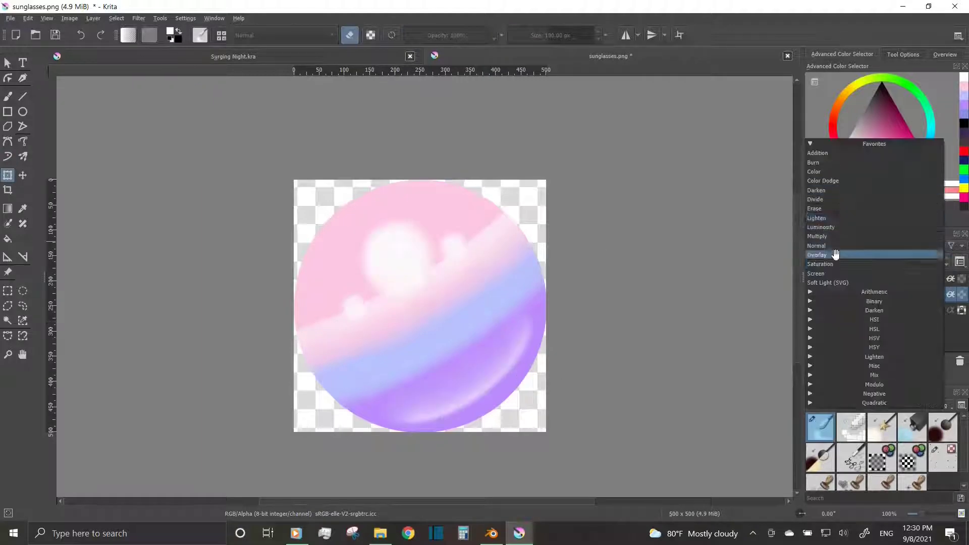
key("ctrl+s")
key("Return")
key("alt+Tab")
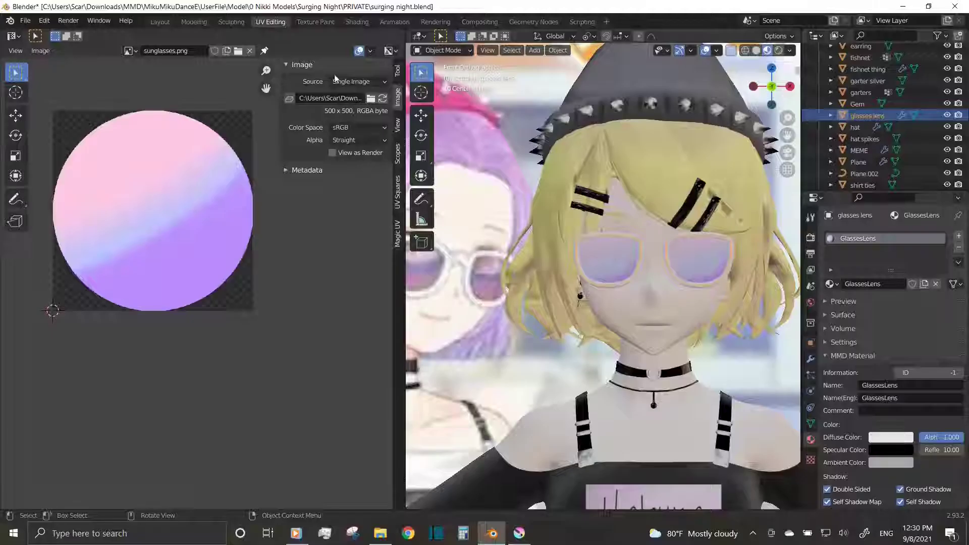
key("alt+r")
Tint the lens with a low-opacity 300 px Darken brush, save sunglasses.png, and preview it
left_click(520, 530)
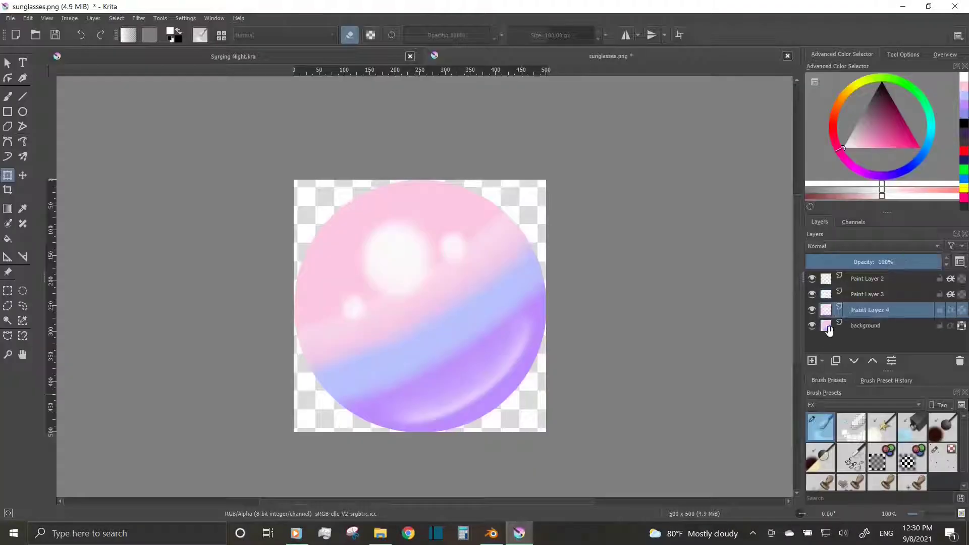
key("slash")
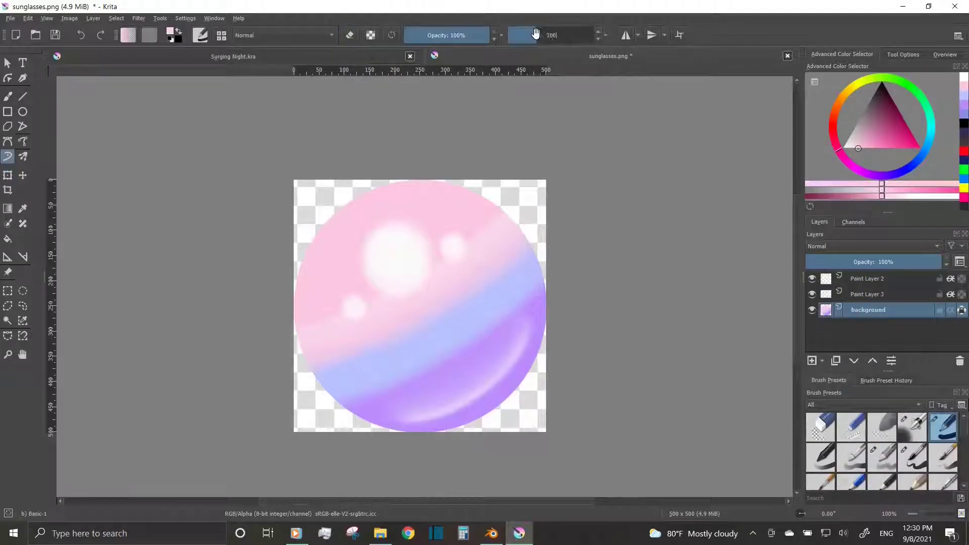
left_click(283, 35)
left_click(286, 63)
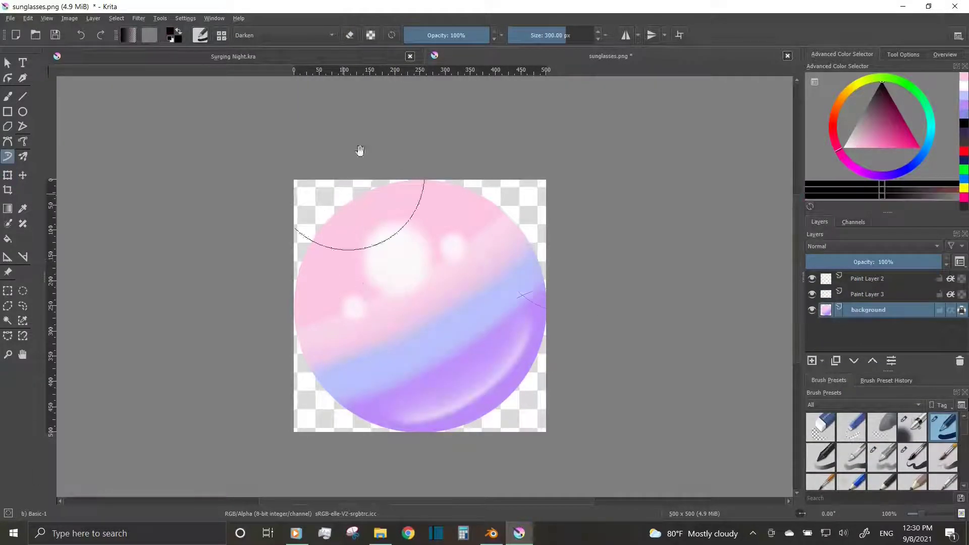
key("i")
key("i")
key("i")
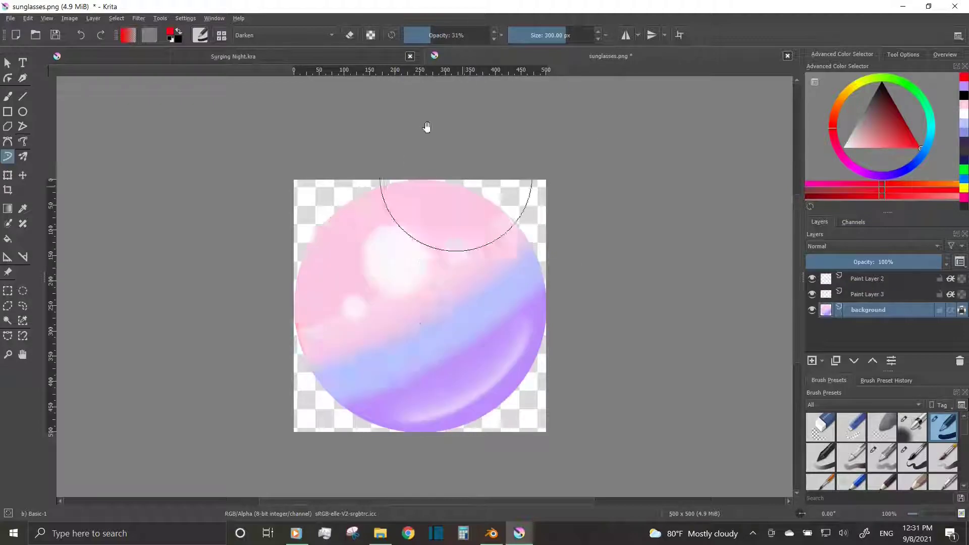
key("ctrl+s")
key("Return")
key("alt+Tab")
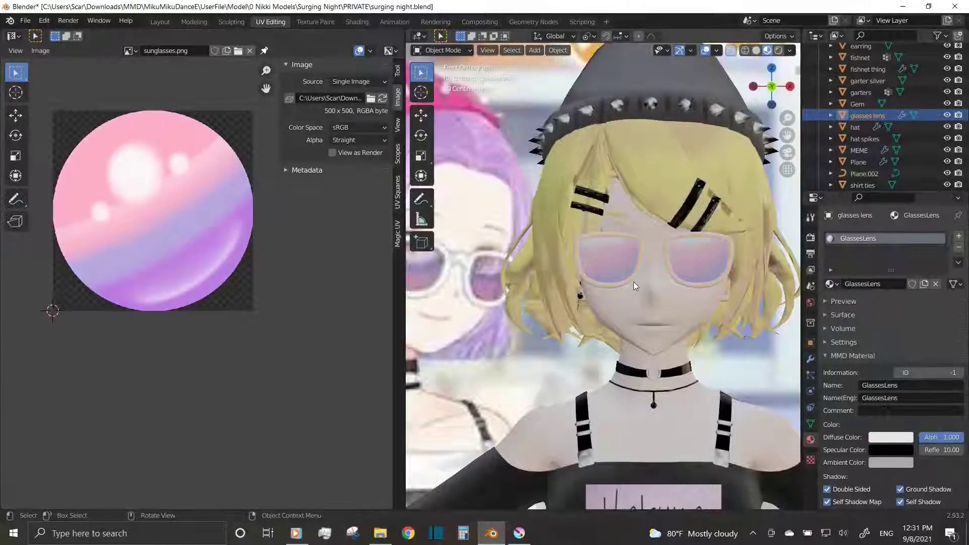
Rotate the lens texture layer 180 degrees in Krita
key("alt+Tab")
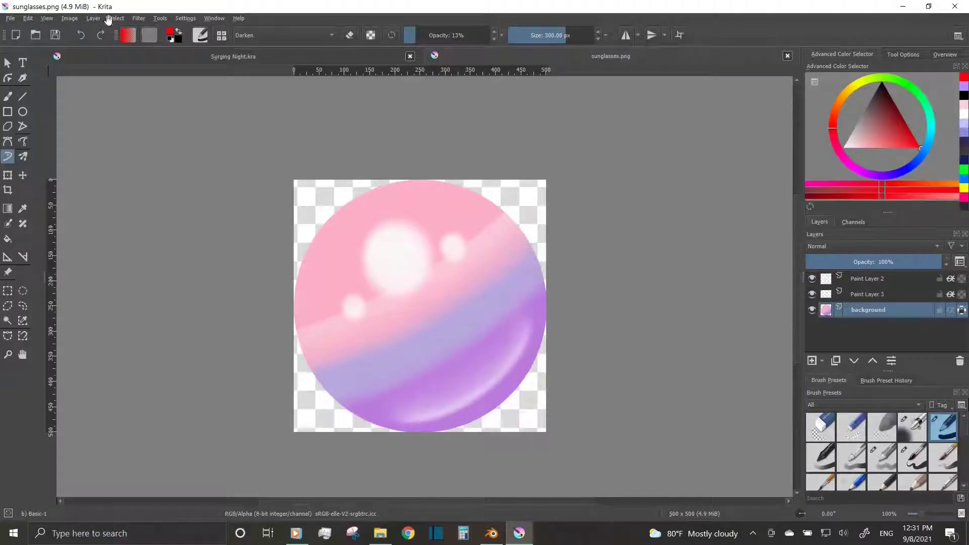
left_click(93, 18)
left_click(415, 190)
Check the lenses in Blender, then try repainting the purple band and undo it
key("alt+Tab")
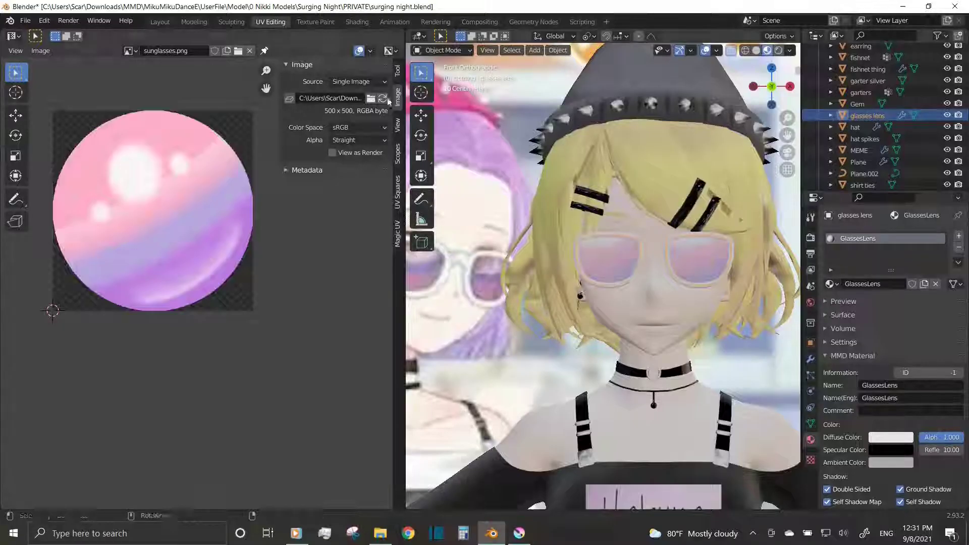
middle_click_drag(580, 252, 656, 263)
key("alt+Tab")
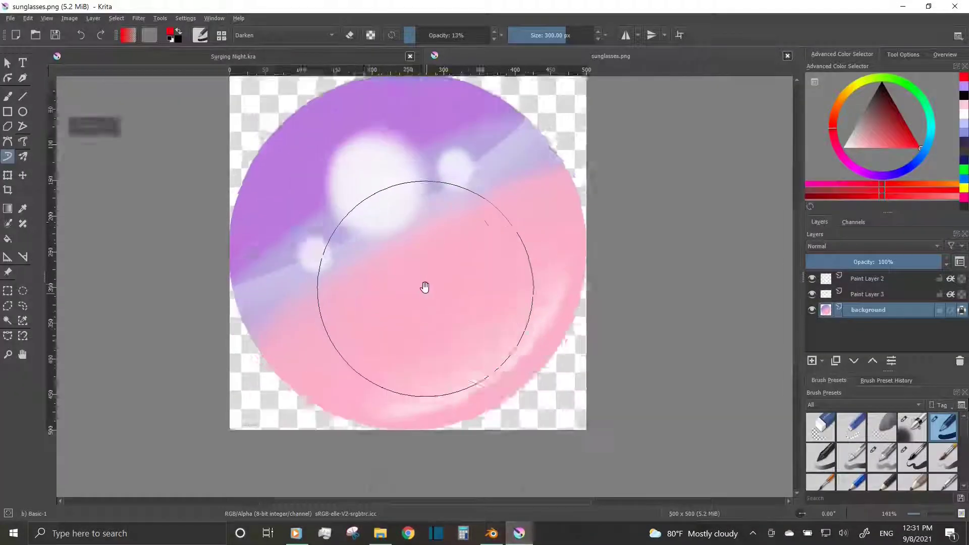
middle_click_drag(425, 287, 419, 305)
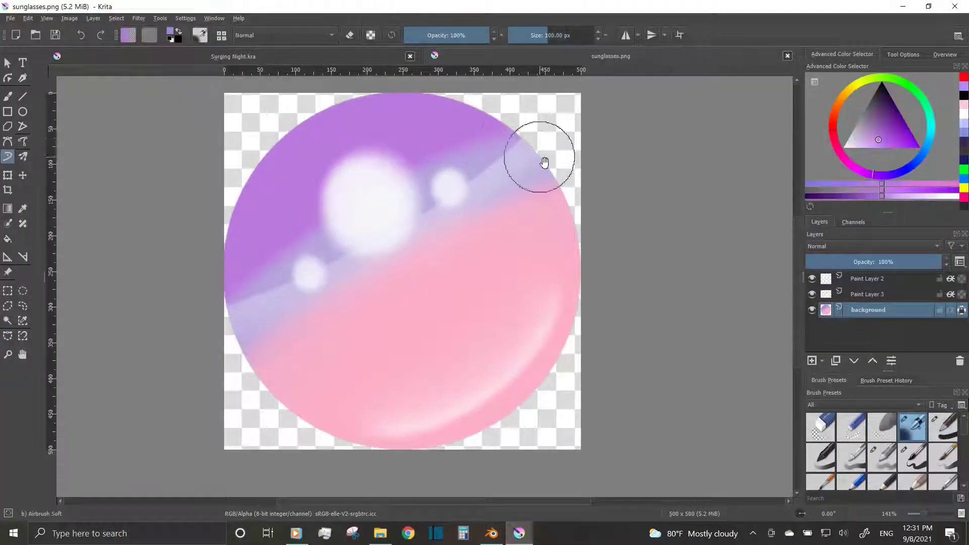
left_click_drag(544, 162, 293, 371)
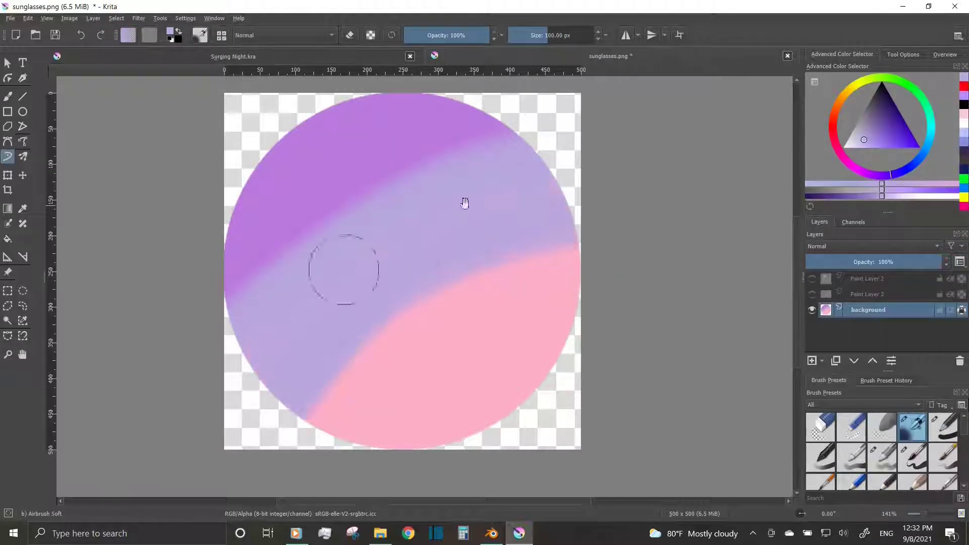
key("ctrl+z")
key("ctrl+z")
key("ctrl+z")
key("alt+Tab")
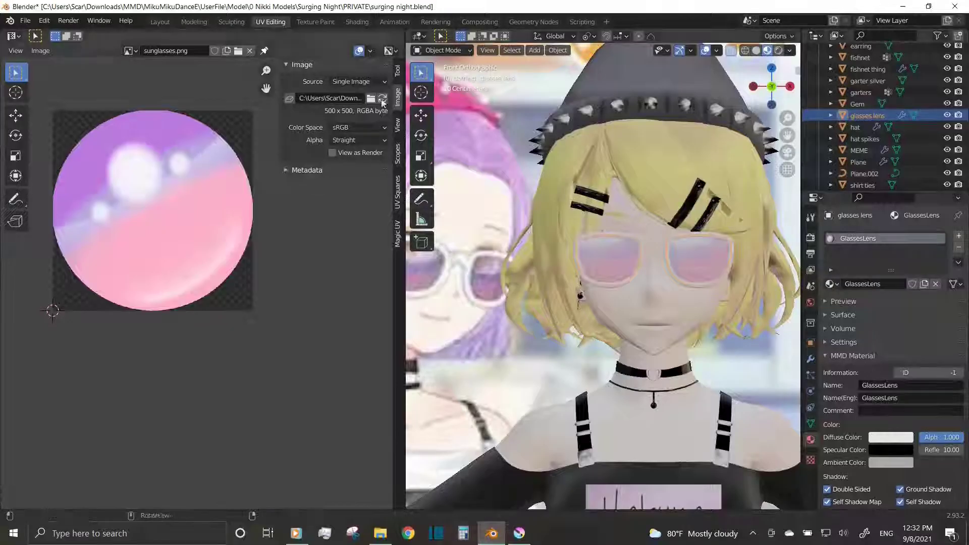
key("alt+Tab")
Shift Paint Layer 3's highlights, paste them as a new layer, and save the texture
key("t")
left_click_drag(393, 275, 338, 162)
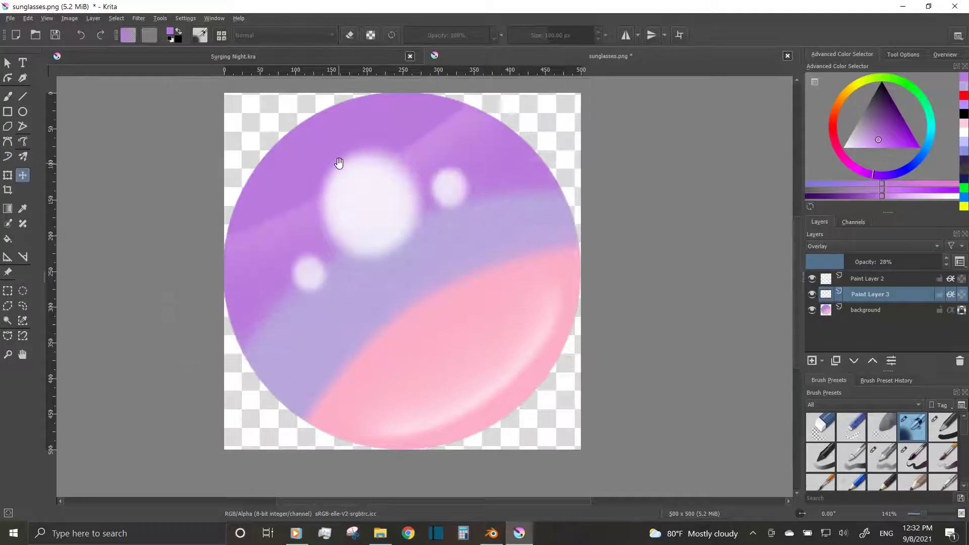
key("b")
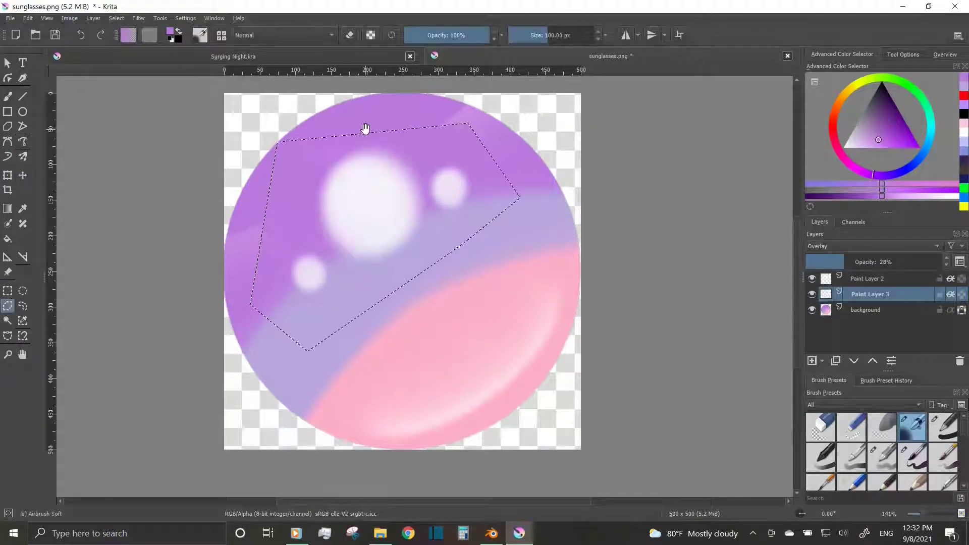
key("ctrl+x")
key("ctrl+v")
key("ctrl+s")
key("alt+Tab")
key("alt+Tab")
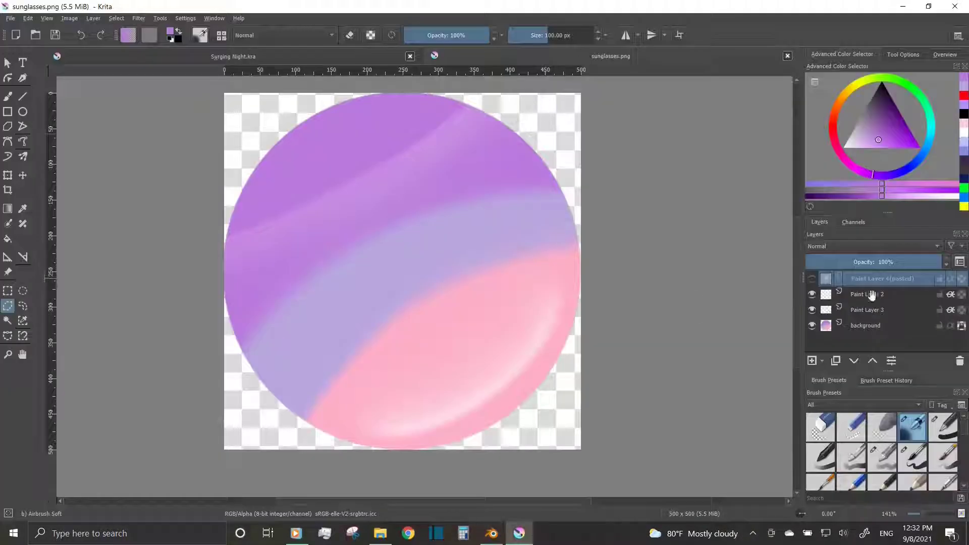
Set the pasted highlights layer to Overlay at 69% opacity and reposition it on the lens
left_click(811, 279)
key("t")
left_click(873, 246)
left_click_drag(939, 262, 900, 262)
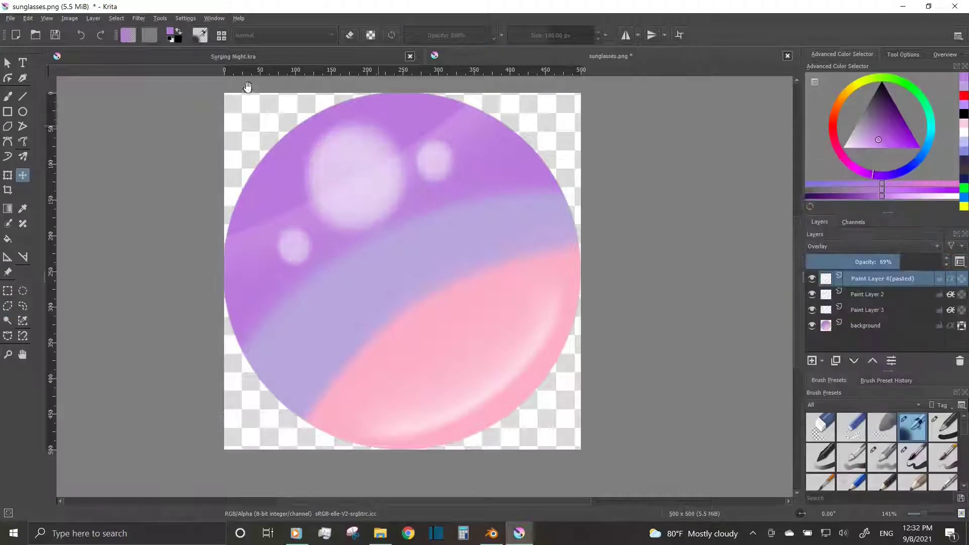
key("alt+Tab")
scroll(656, 269, "up", 3)
scroll(655, 270, "down", 3)
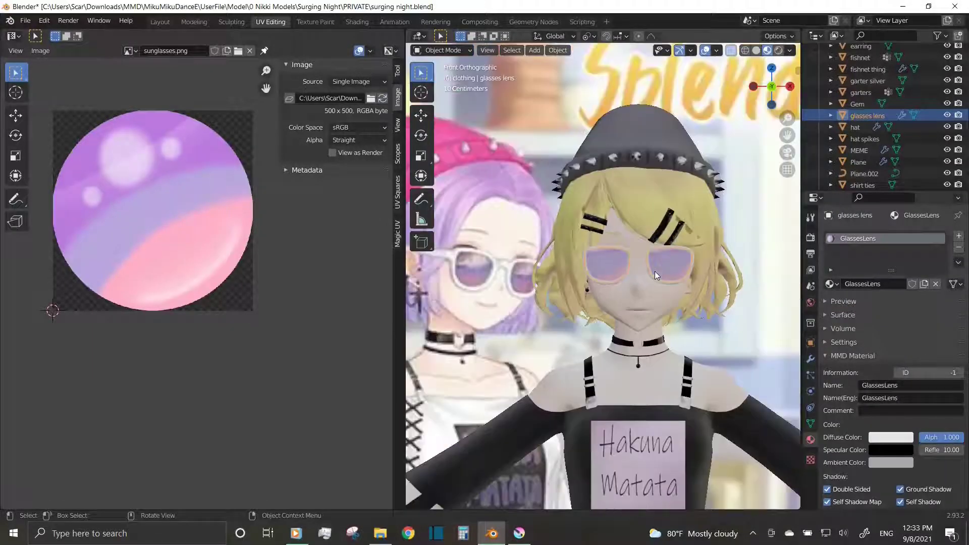
scroll(597, 336, "up", 3)
key("alt+Tab")
key("alt+Tab")
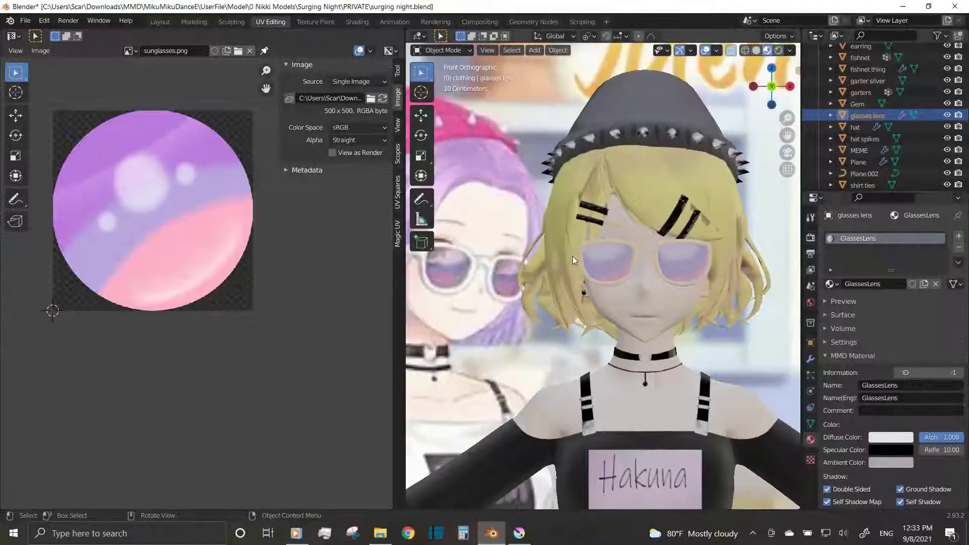
key("alt+Tab")
Paint a dark arc across the lens on a new 50 px-brush layer blended as Multiply
left_click(817, 362)
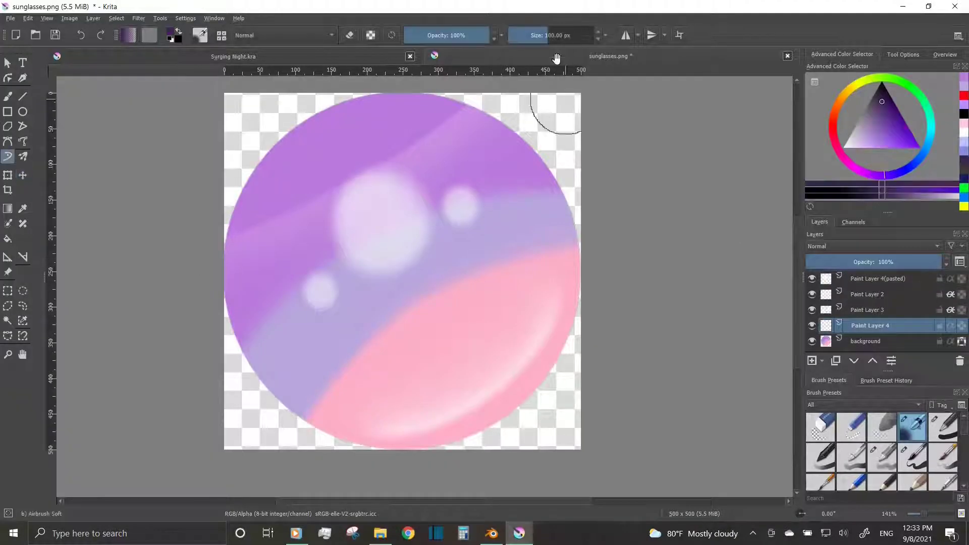
key("bracketleft")
left_click_drag(562, 273, 389, 328)
key("ctrl+z")
mouse_move(576, 215)
left_mouse_down()
mouse_move(343, 283)
mouse_move(293, 429)
left_mouse_up()
left_click(827, 246)
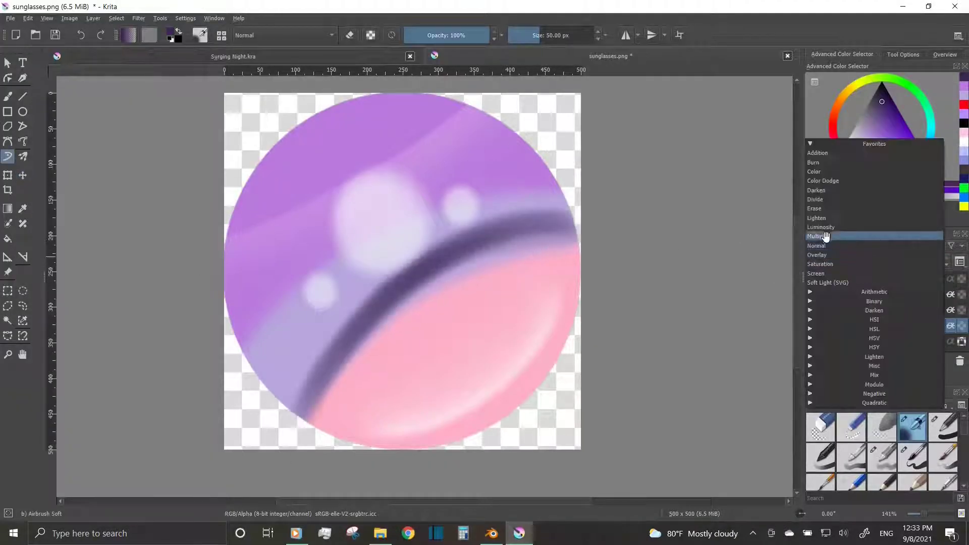
left_click_drag(860, 261, 890, 262)
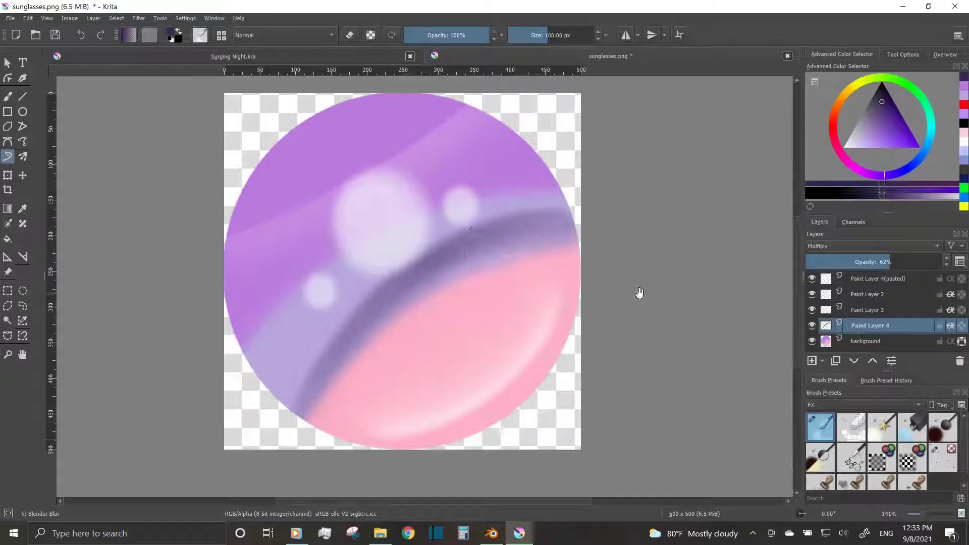
Rotate the dark arc layer, then check Blender and enter Edit Mode on the lens
key("ctrl+t")
left_click_drag(620, 212, 638, 173)
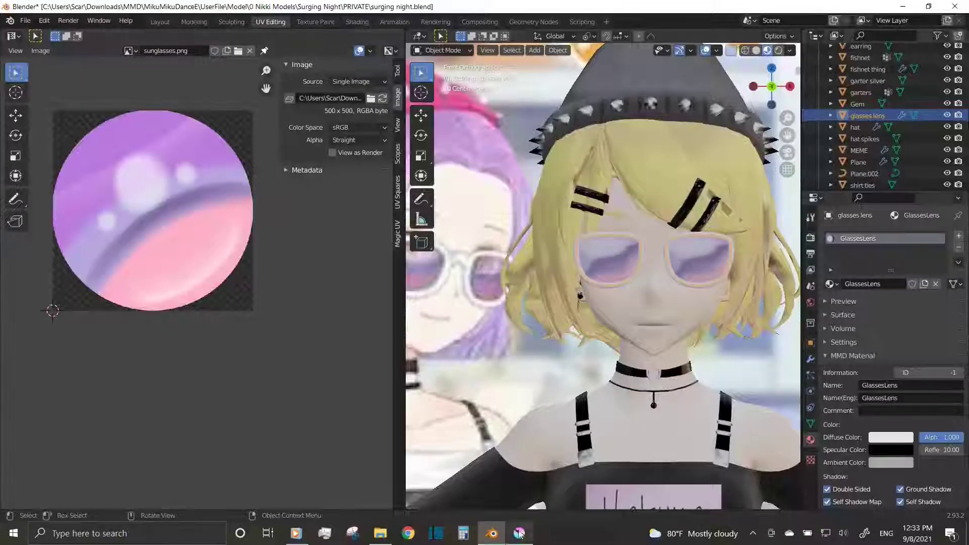
key("alt+Tab")
scroll(593, 316, "down", 3)
scroll(593, 316, "up", 3)
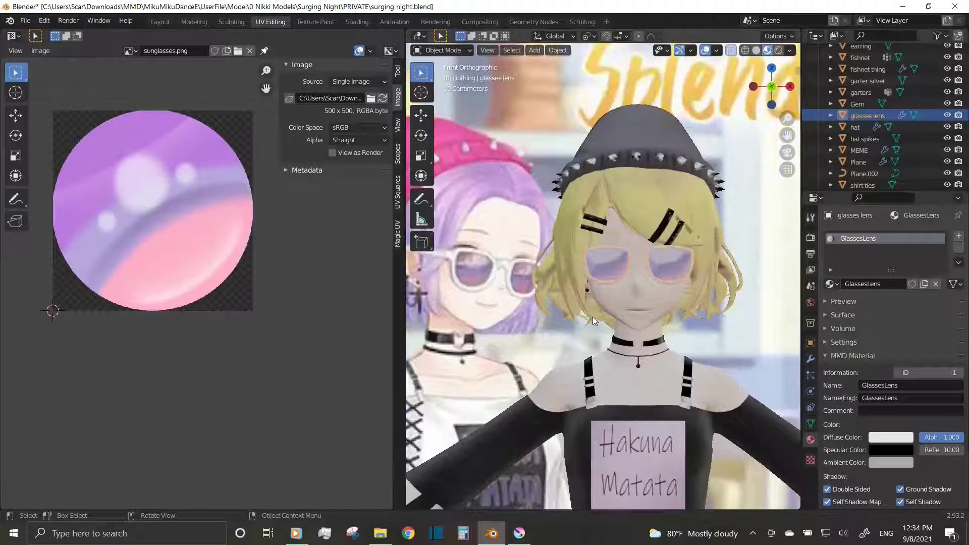
key("Tab")
middle_click_drag(533, 271, 581, 283)
In front view, scale the lens mesh down to fit inside the white frame
scroll(580, 283, "up", 3)
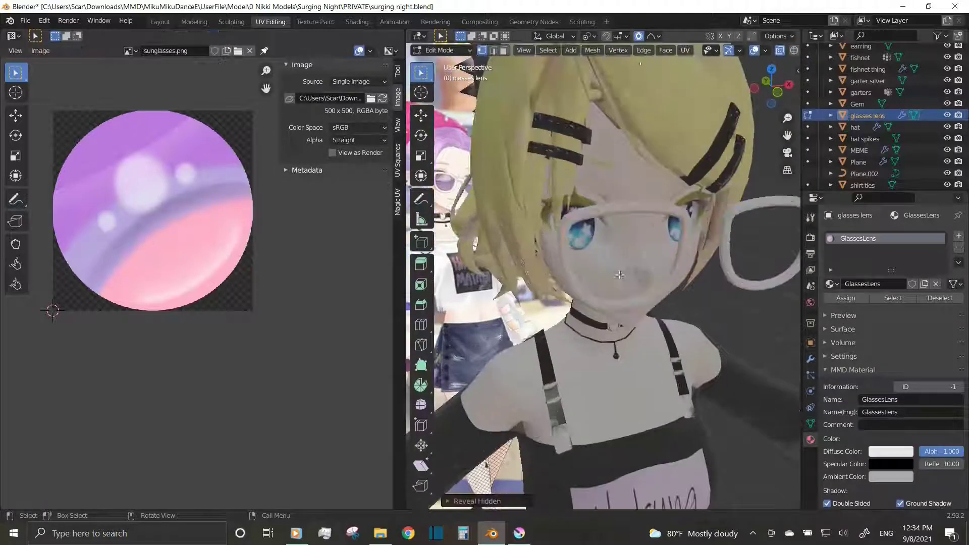
left_click(665, 50)
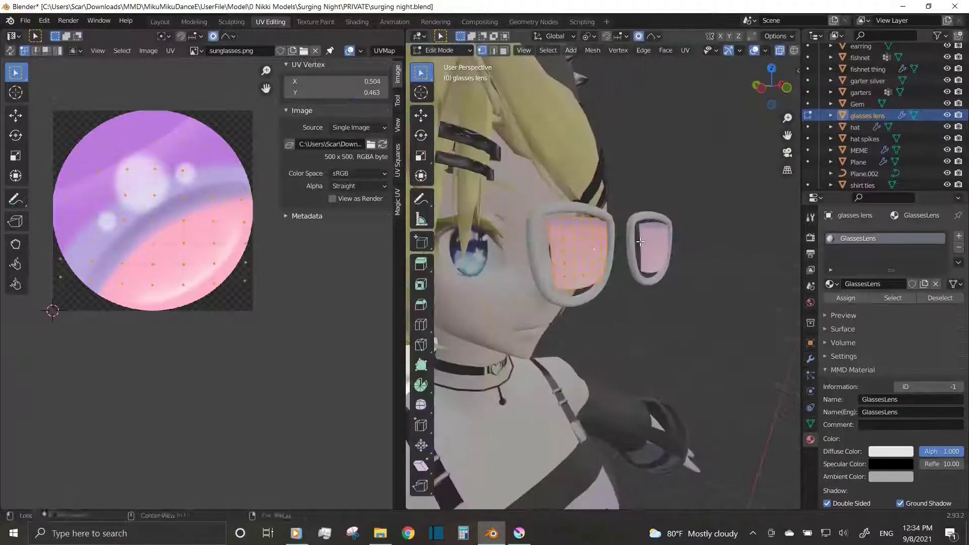
key("KP_1")
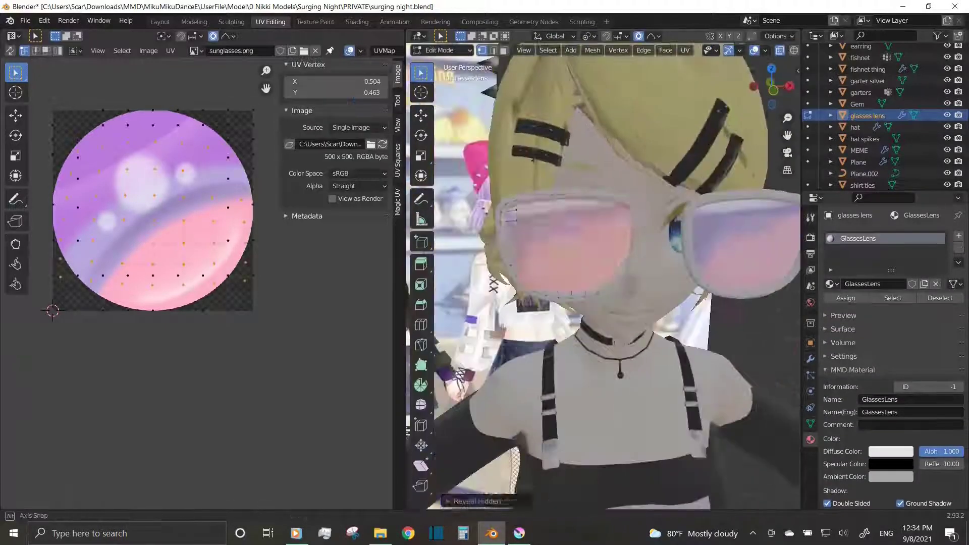
key("s")
left_click(616, 294)
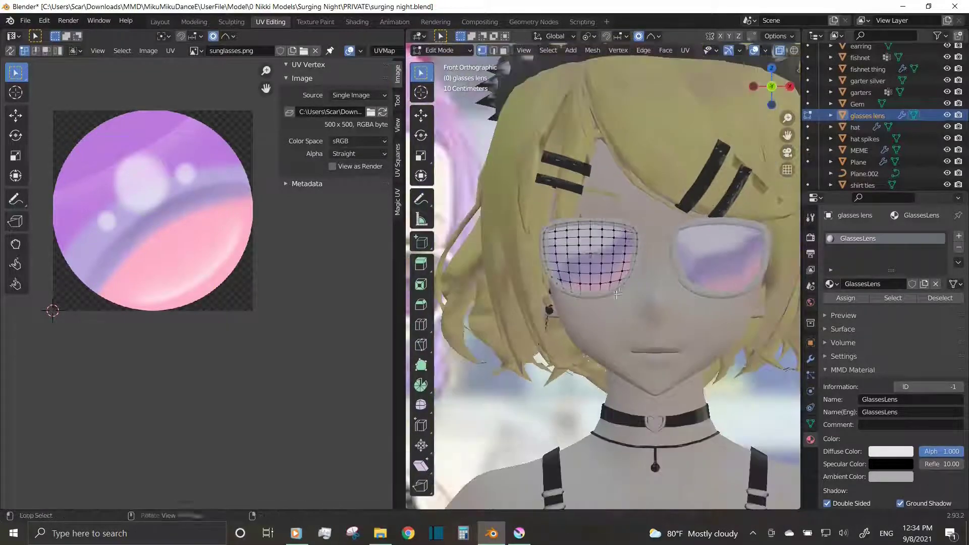
key("e")
mouse_move(728, 341)
middle_mouse_down()
mouse_move(666, 274)
mouse_move(657, 283)
middle_mouse_up()
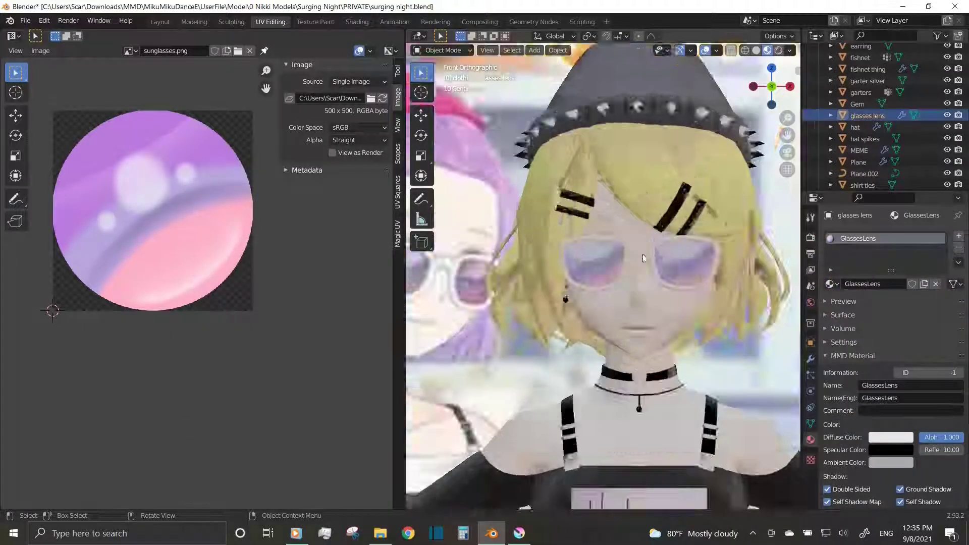
Apply all transforms to the glasses frame curve and add a Mirror modifier
scroll(642, 263, "up", 2)
scroll(656, 269, "up", 2)
left_click(681, 270)
key("ctrl+a")
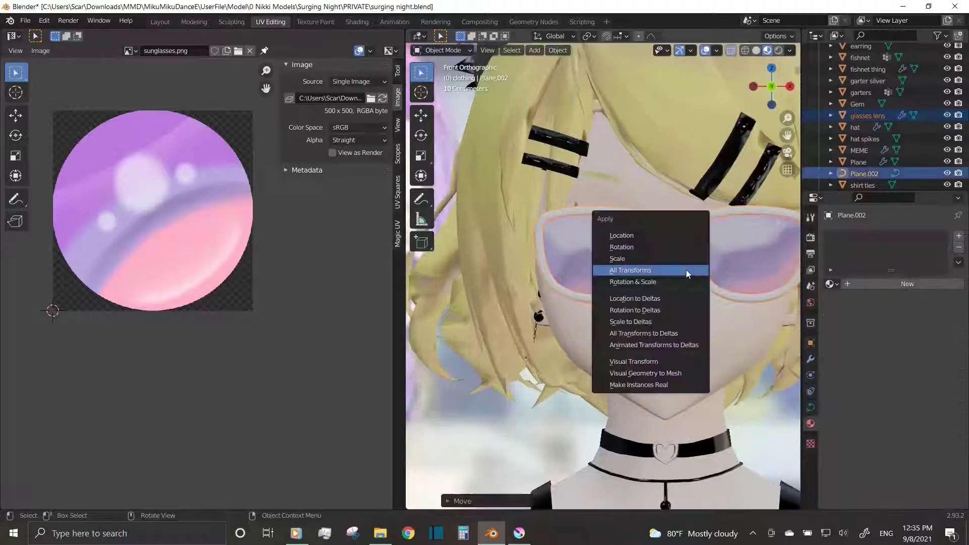
left_click(686, 270)
key("Tab")
Select the frame curve's points in Edit Mode and line up a straight front view
key("Tab")
left_click(893, 236)
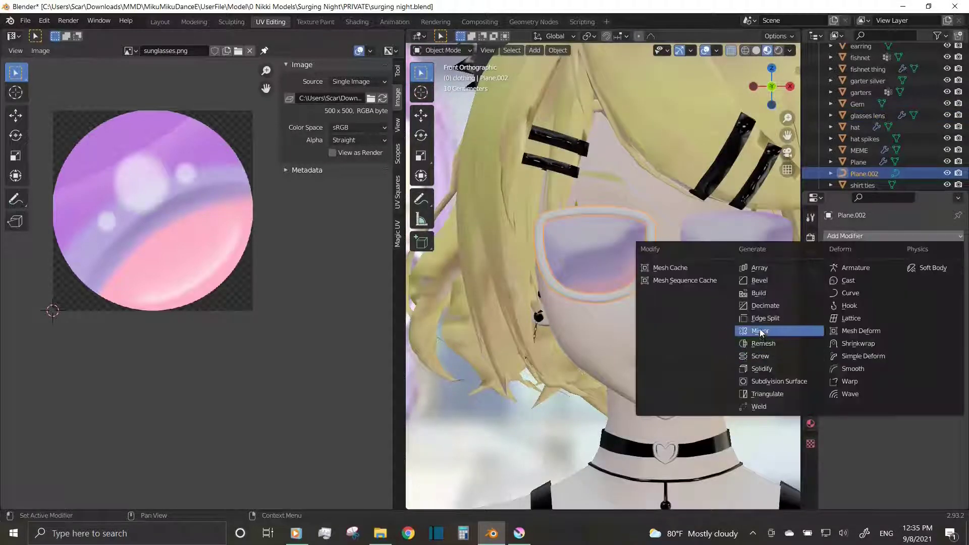
left_click(754, 329)
key("Tab")
scroll(594, 280, "up", 3)
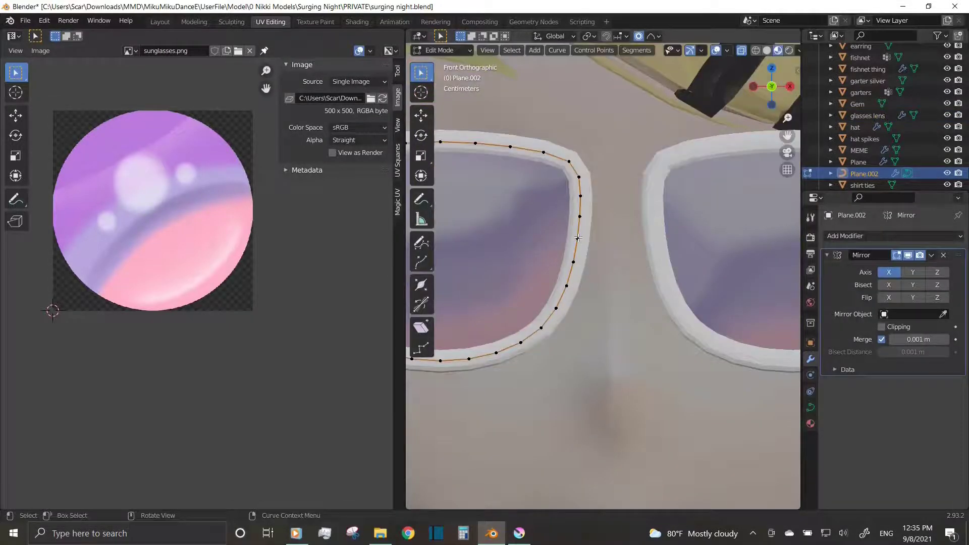
key("Escape")
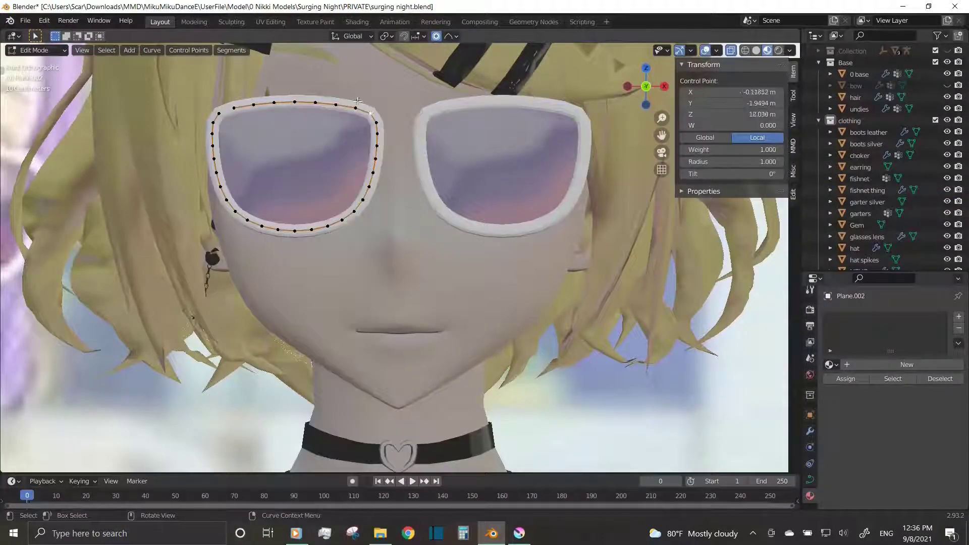
scroll(372, 173, "up", 5)
mouse_move(373, 173)
middle_mouse_down()
mouse_move(326, 310)
mouse_move(295, 310)
middle_mouse_up()
key("KP_1")
scroll(327, 310, "up", 1)
Extrude a bridge point from the rim point nearest the nose, placing it slightly lower
key("e")
left_click(333, 302)
scroll(538, 236, "up", 2)
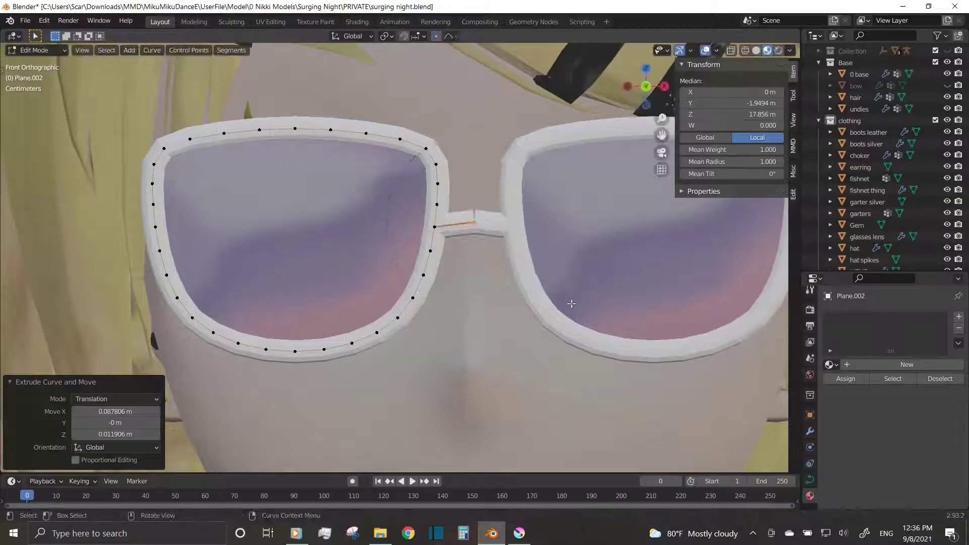
scroll(546, 256, "up", 1)
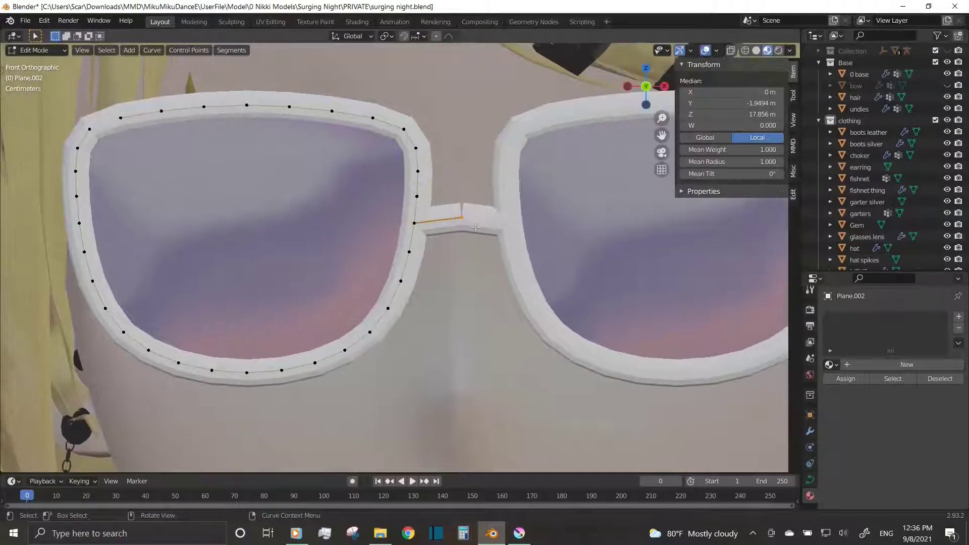
left_click(460, 300)
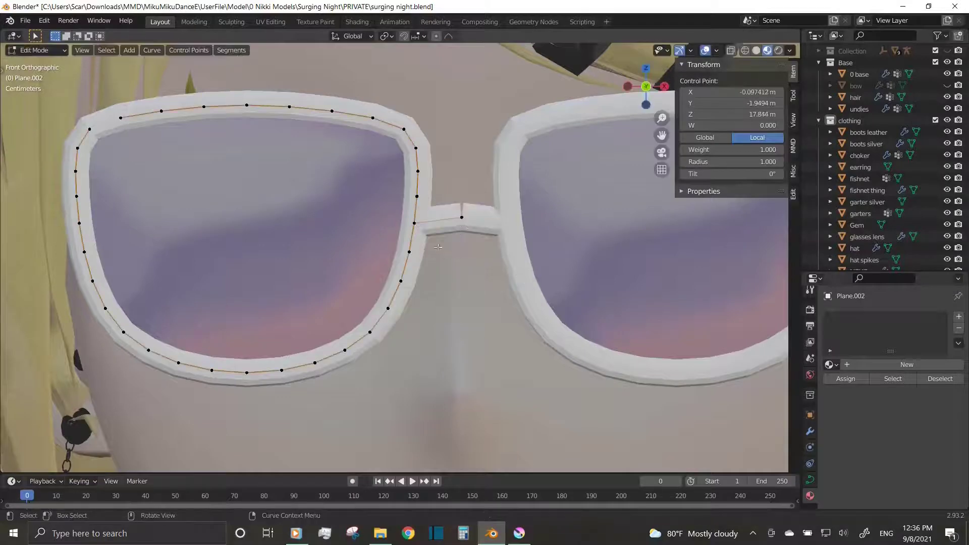
key("Escape")
key("g")
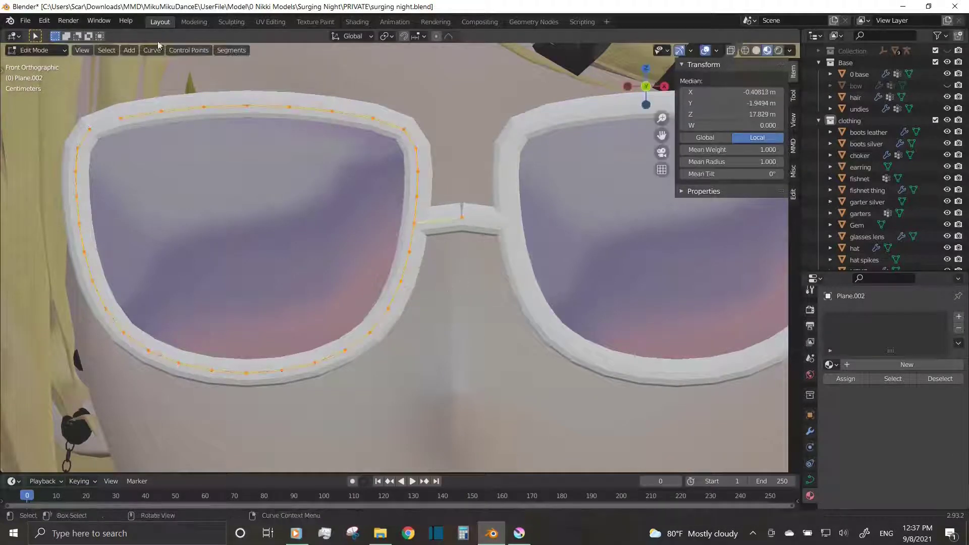
left_click(156, 49)
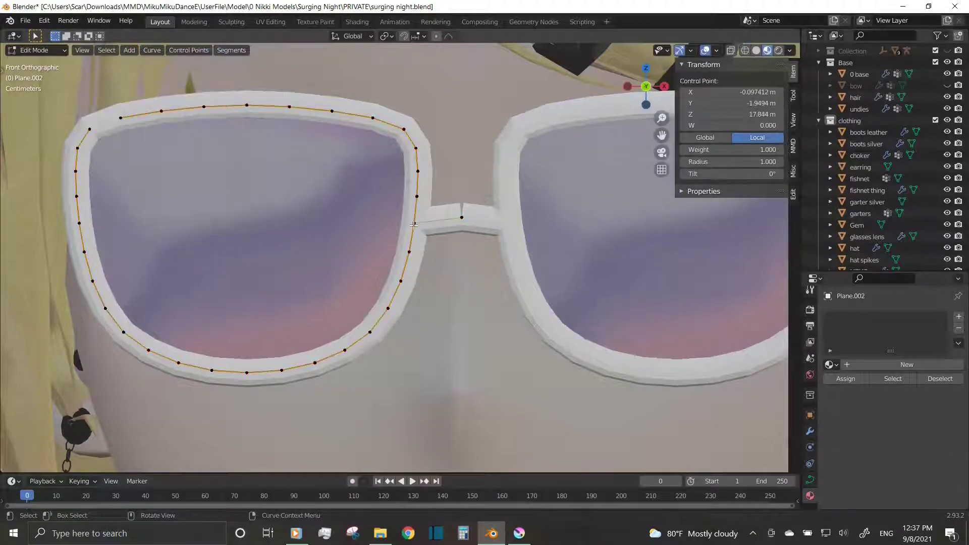
key("x")
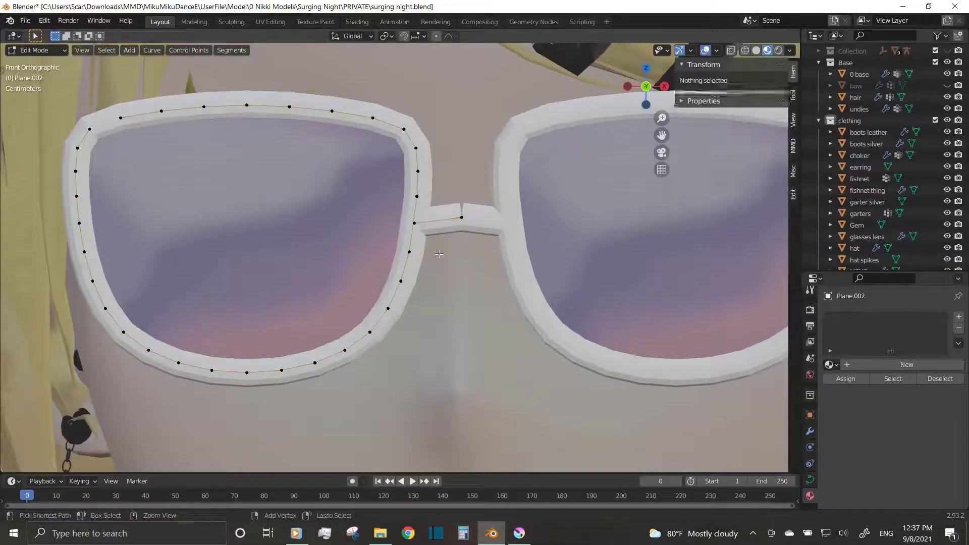
left_click(465, 221)
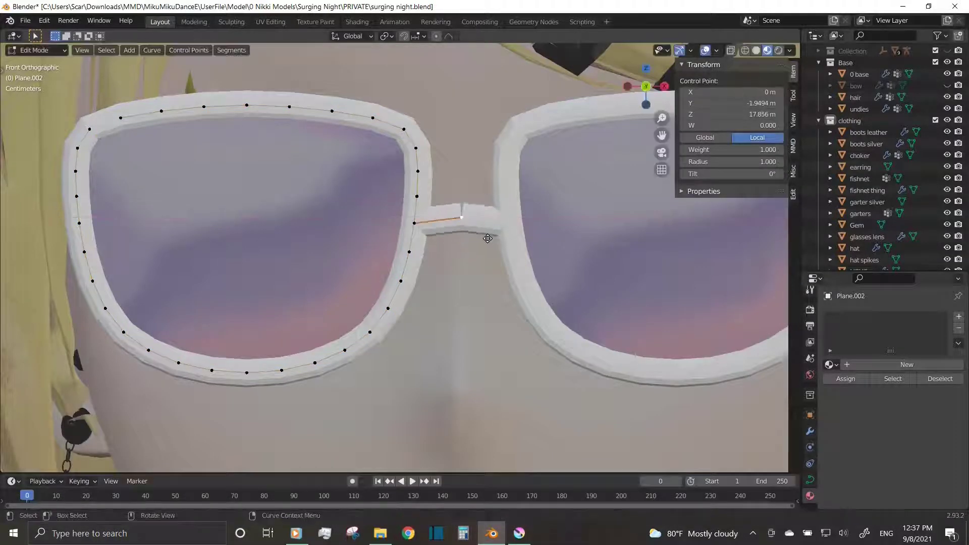
Add a new Bezier bridge curve and flatten it to 0 along the Y axis
scroll(488, 238, "down", 1)
scroll(456, 252, "up", 1)
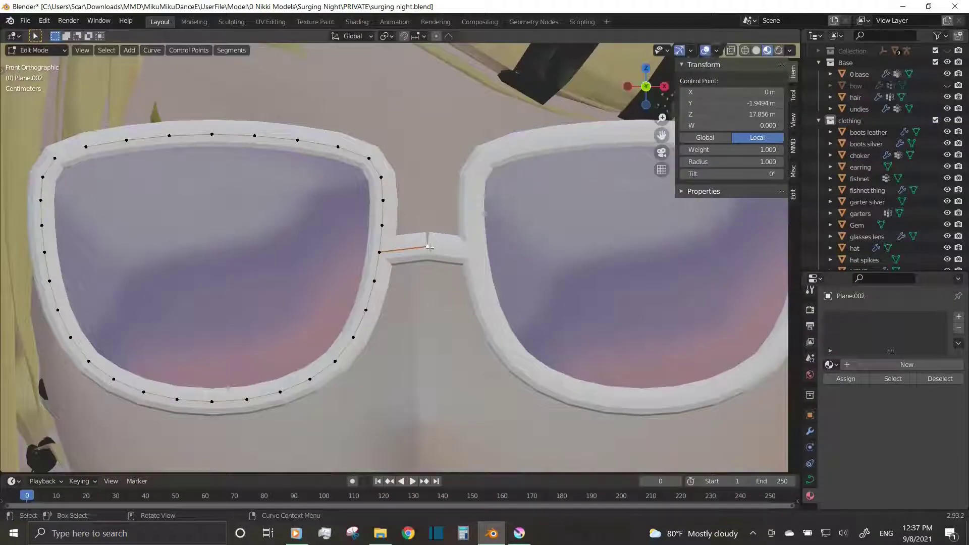
scroll(429, 247, "down", 5)
key("s")
key("y")
key("0")
key("Return")
scroll(408, 354, "down", 5)
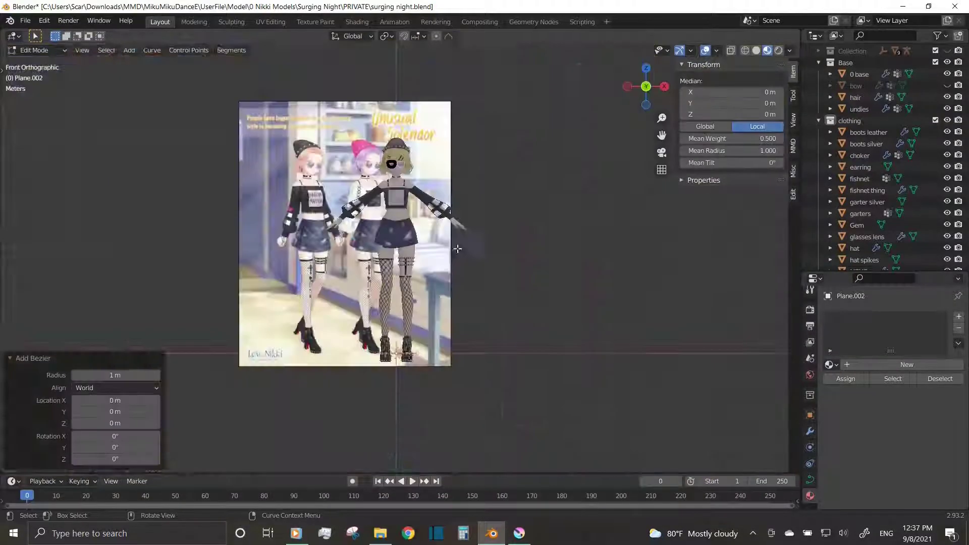
scroll(421, 258, "up", 3)
scroll(421, 258, "up", 4)
scroll(421, 258, "up", 4)
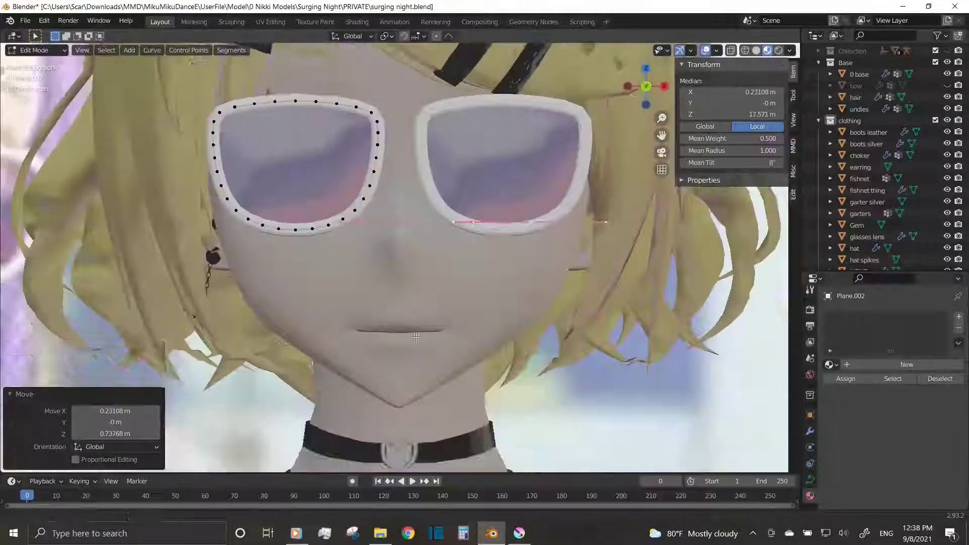
Shrink the bridge curve and move it forward to the glasses in side view
key("s")
key("KP_3")
scroll(458, 282, "down", 4)
key("y")
left_click(459, 281)
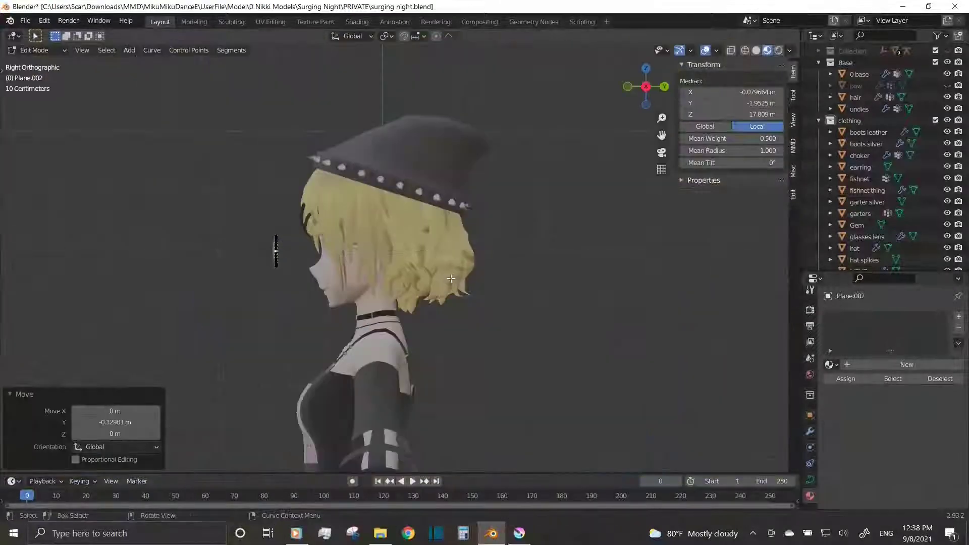
key("KP_1")
scroll(451, 278, "up", 5)
Center the bridge curve between the two lenses along X and exit Edit Mode
key("g")
key("x")
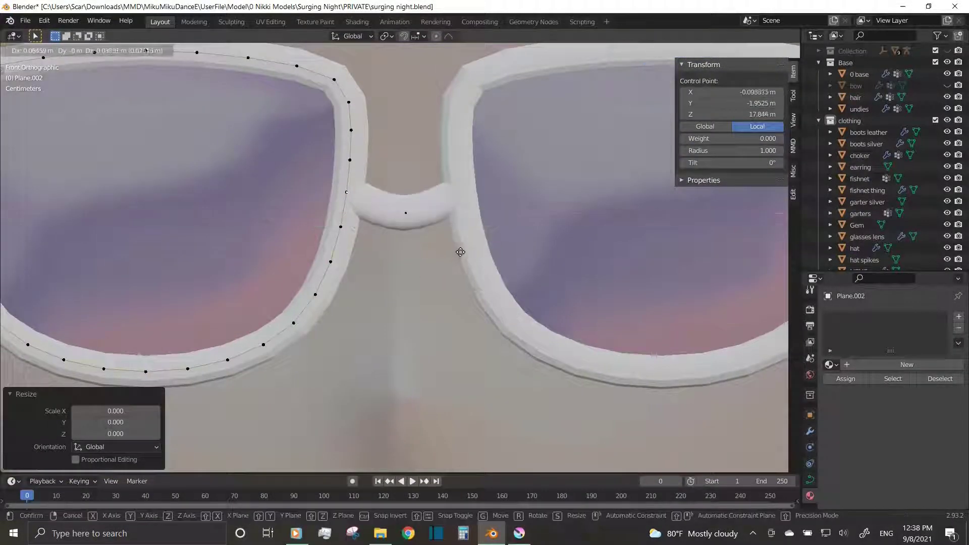
left_click(460, 252)
scroll(454, 263, "down", 3)
scroll(449, 273, "down", 4)
middle_click_drag(449, 274, 406, 305)
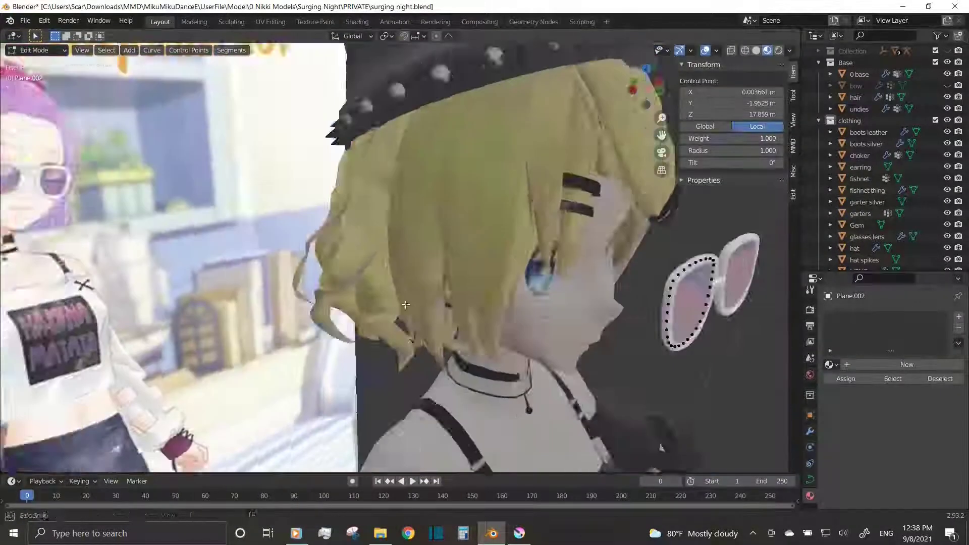
key("Tab")
scroll(406, 304, "down", 5)
Scale the plane along Z in side view to flatten it into a thin temple strip
key("Tab")
key("KP_3")
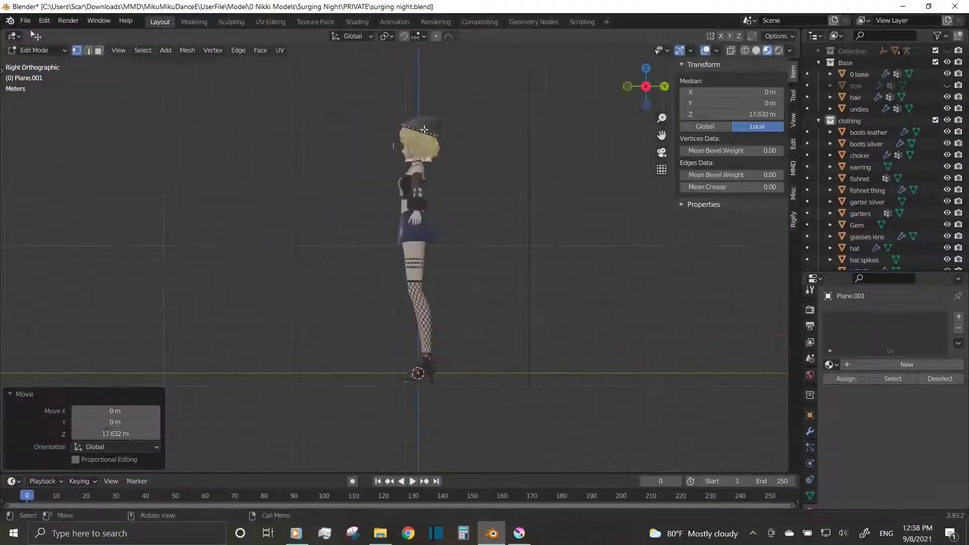
scroll(434, 122, "up", 10)
key("s")
key("z")
left_click(471, 286)
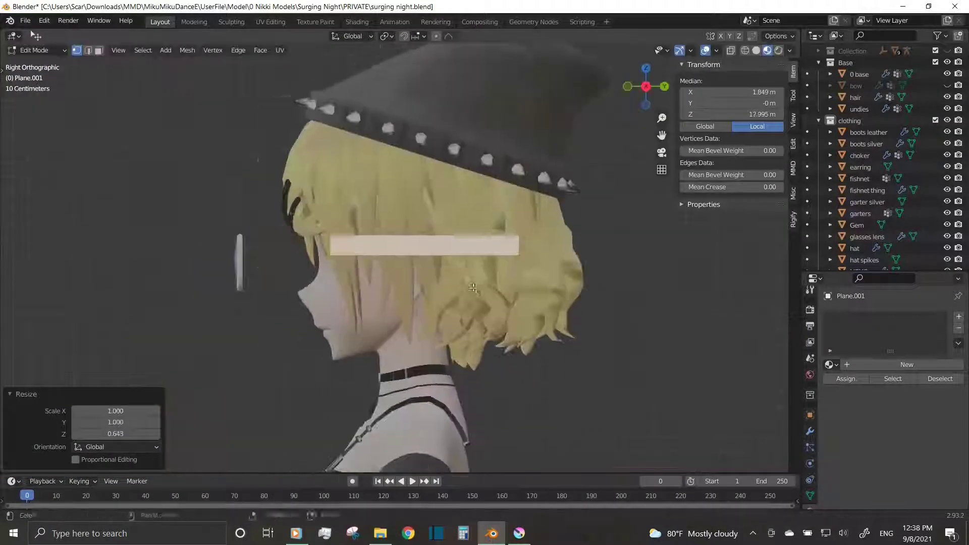
key("Tab")
Reselect the temple strip and edit it from a side view of the head
scroll(438, 274, "up", 2)
scroll(232, 253, "up", 2)
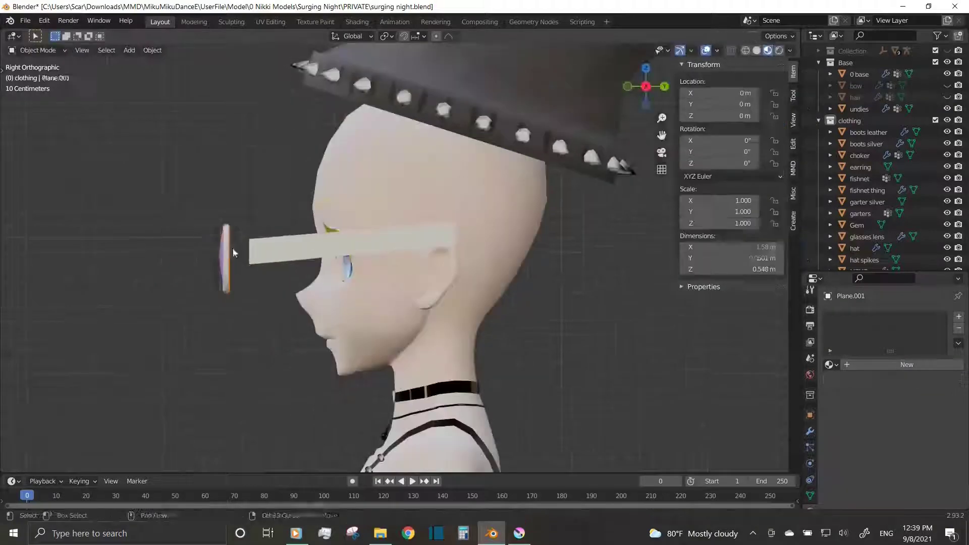
left_click(233, 253)
scroll(379, 249, "up", 3)
mouse_move(398, 251)
middle_mouse_down()
mouse_move(549, 298)
mouse_move(267, 271)
middle_mouse_up()
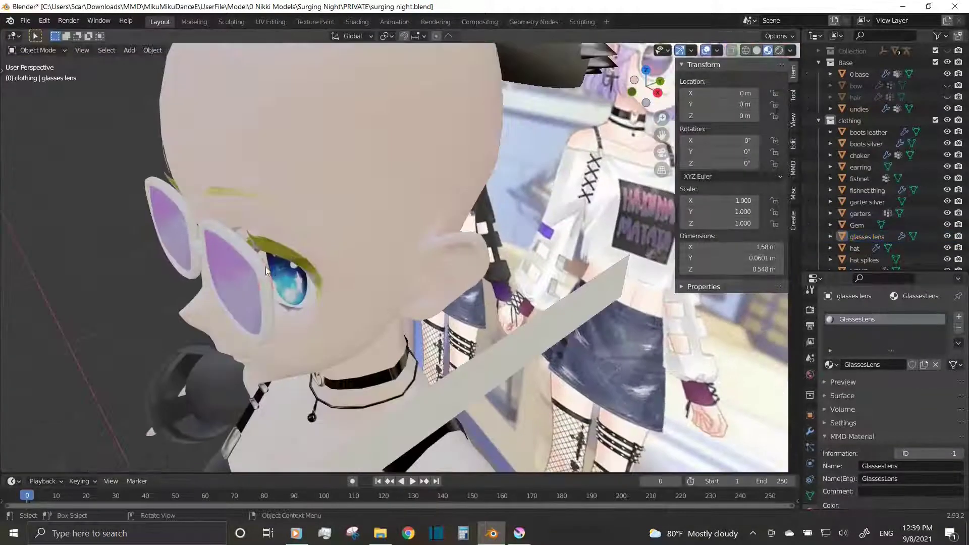
left_click(362, 264)
key("Tab")
key("KP_3")
scroll(446, 323, "up", 3)
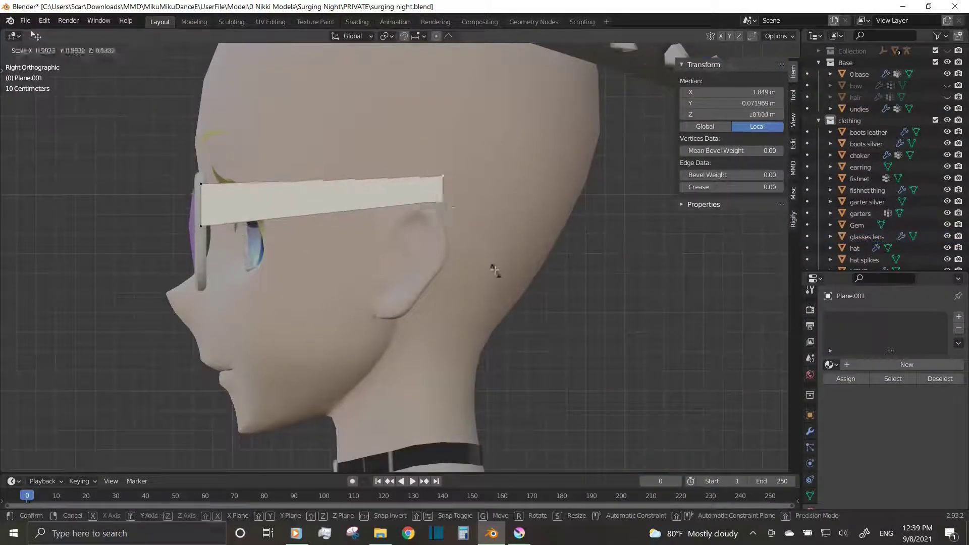
Tilt the strip about 10 degrees and move its end back and down toward the ear
key("r")
left_click(555, 298)
mouse_move(555, 298)
middle_mouse_down()
mouse_move(528, 286)
mouse_move(533, 340)
mouse_move(409, 279)
middle_mouse_up()
left_click(521, 301)
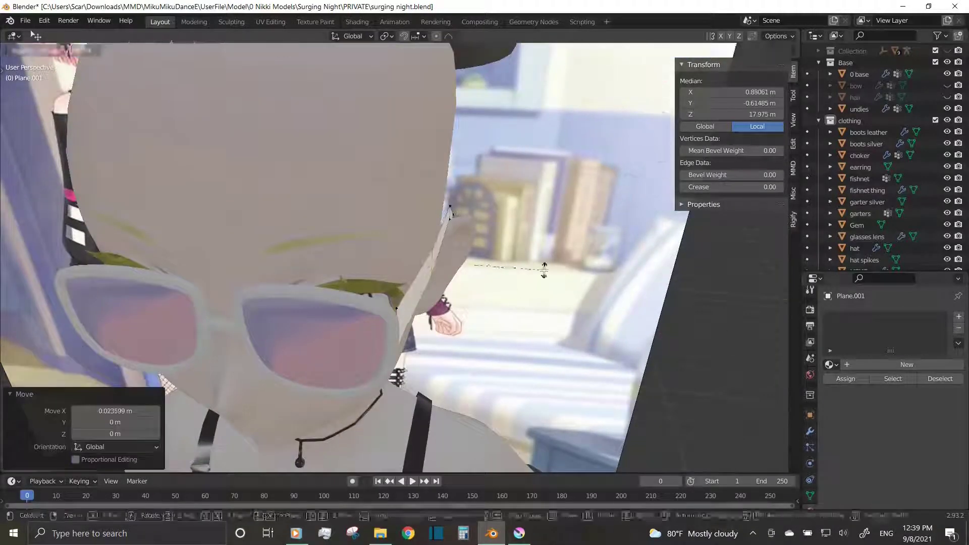
left_click(544, 270)
mouse_move(544, 270)
middle_mouse_down()
mouse_move(287, 213)
mouse_move(511, 258)
mouse_move(214, 271)
middle_mouse_up()
left_click(476, 253, "shift")
left_click(351, 384)
mouse_move(351, 385)
middle_mouse_down()
mouse_move(484, 335)
mouse_move(496, 287)
middle_mouse_up()
Add a Solidify modifier to the temple strip with Thickness 0.02 m
key("Tab")
left_click(893, 316)
left_click(732, 240)
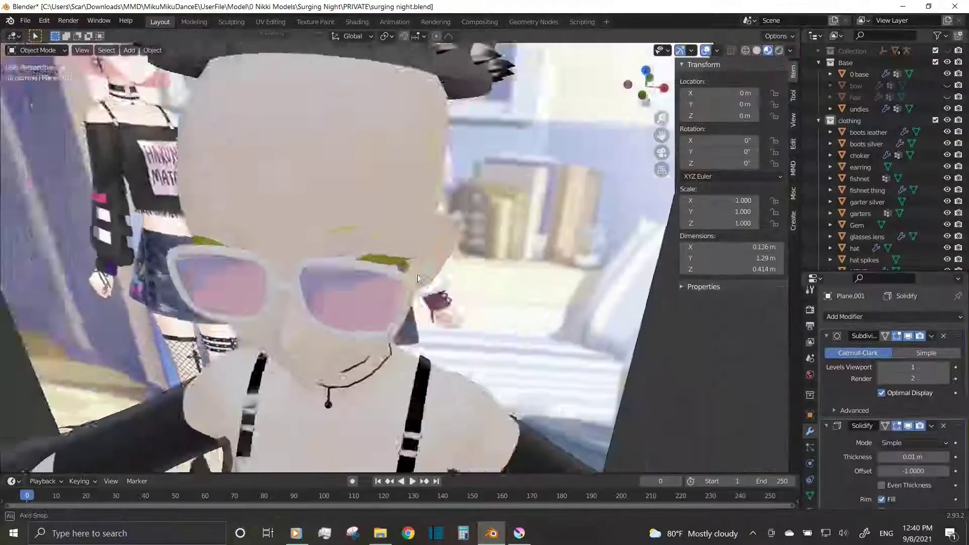
mouse_move(732, 240)
middle_mouse_down()
mouse_move(403, 242)
mouse_move(320, 231)
mouse_move(384, 237)
middle_mouse_up()
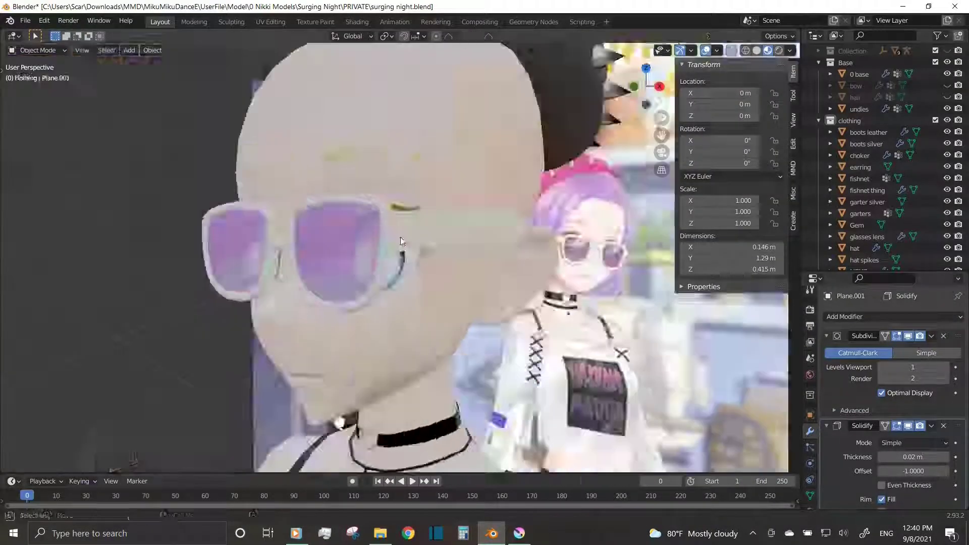
Re-edit the strip in side view and start moving it along the Y axis
key("Tab")
key("KP_3")
key("g")
key("y")
key("KP_1")
scroll(352, 270, "up", 3)
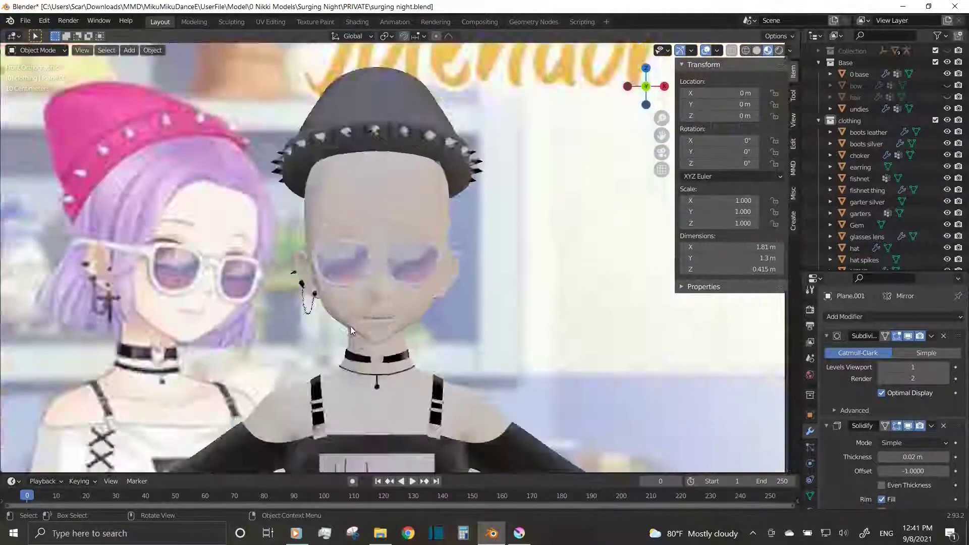
Apply the Mirror modifier on the sunglasses frame object
mouse_move(434, 292)
middle_mouse_down()
mouse_move(549, 265)
mouse_move(386, 267)
middle_mouse_up()
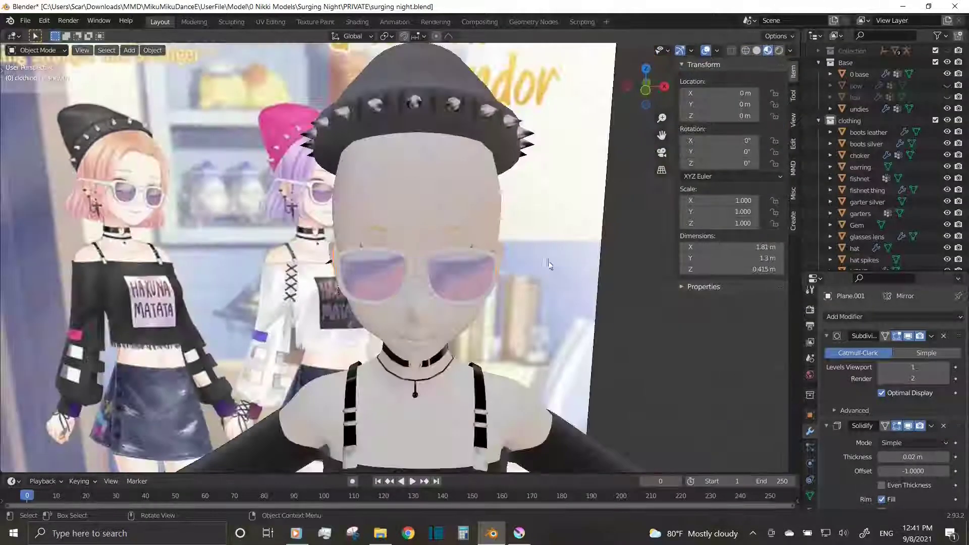
left_click(386, 266)
left_click(931, 336)
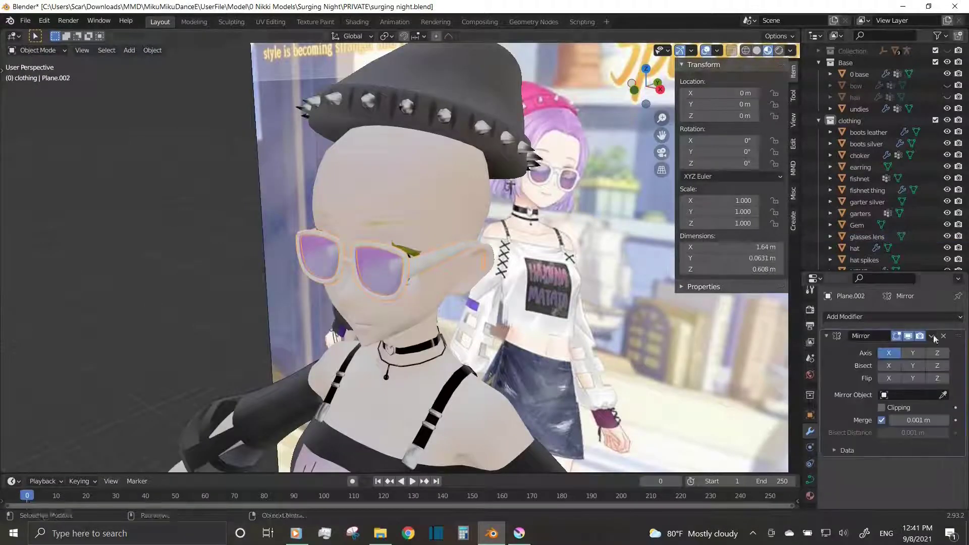
left_click(153, 50)
left_click(167, 411)
Merge the glasses' overlapping vertices in Edit Mode, then return to Object Mode
key("Tab")
left_click(187, 50)
left_click(212, 152)
key("Tab")
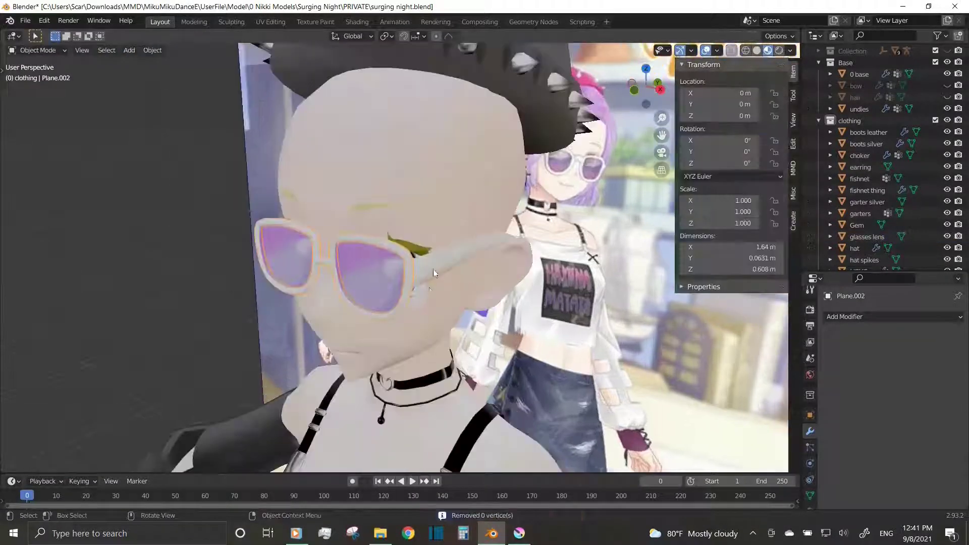
Name the glasses' MMD material GlassesFrames with Sphere mode Add, then unhide everything
left_click(387, 277)
left_click(387, 276)
left_click(810, 474)
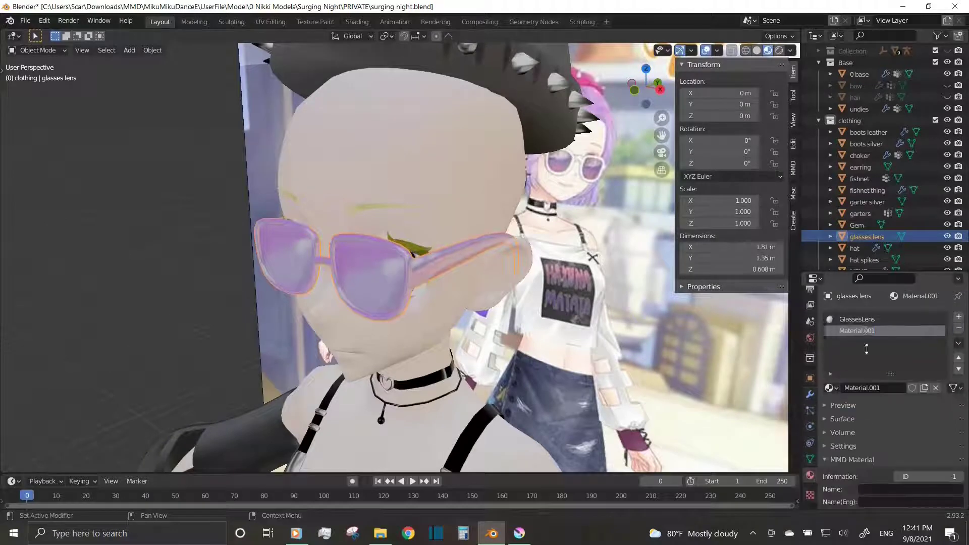
scroll(878, 323, "down", 4)
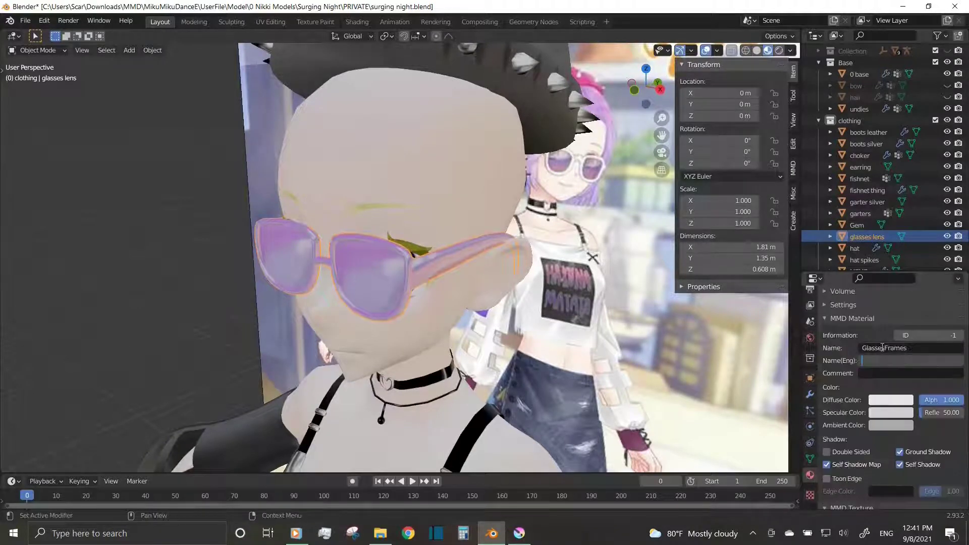
scroll(878, 323, "down", 3)
scroll(878, 323, "down", 4)
left_click(910, 476)
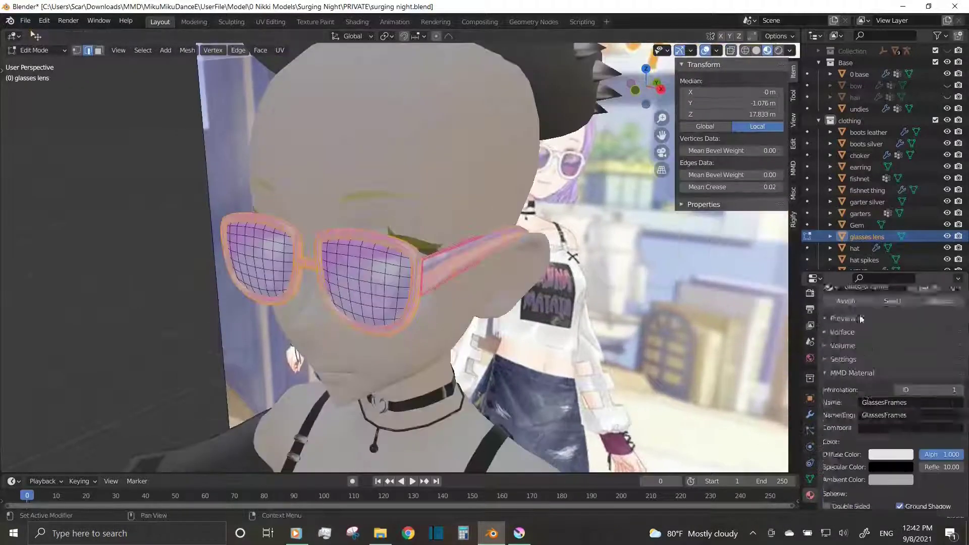
scroll(888, 378, "down", 2)
mouse_move(353, 303)
middle_mouse_down()
mouse_move(239, 341)
mouse_move(600, 282)
mouse_move(484, 225)
mouse_move(524, 312)
middle_mouse_up()
key("alt+h")
Hide the poster and extra characters, then select the boots leather object
key("KP_1")
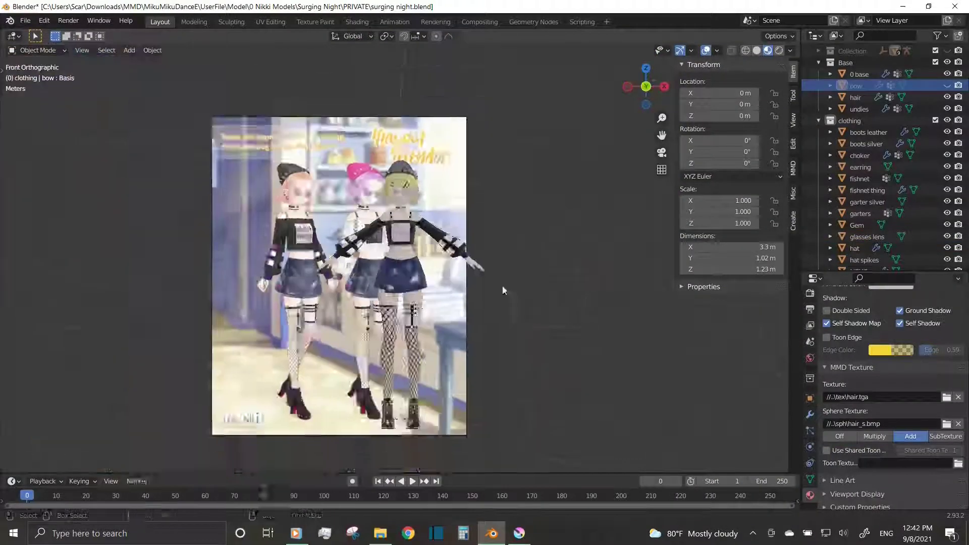
scroll(501, 286, "up", 2)
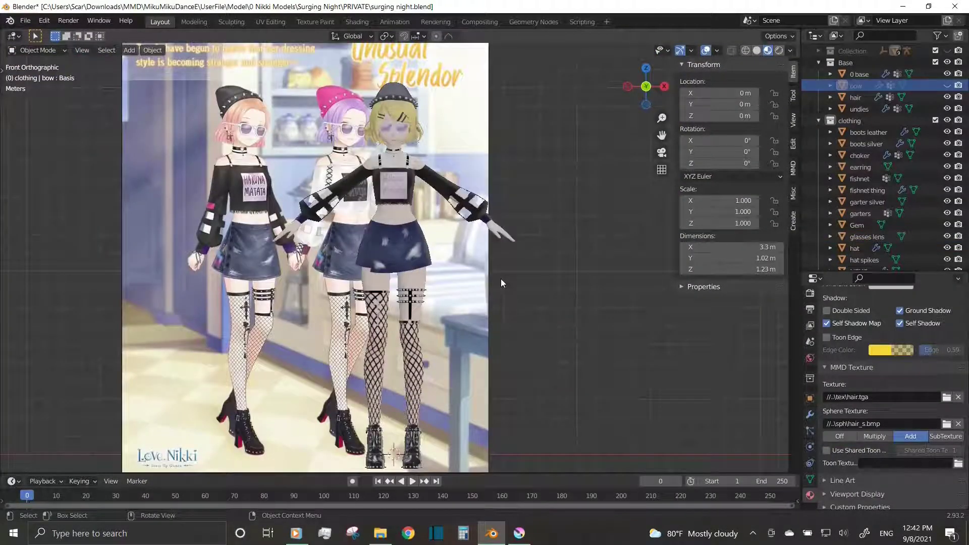
key("ctrl+z")
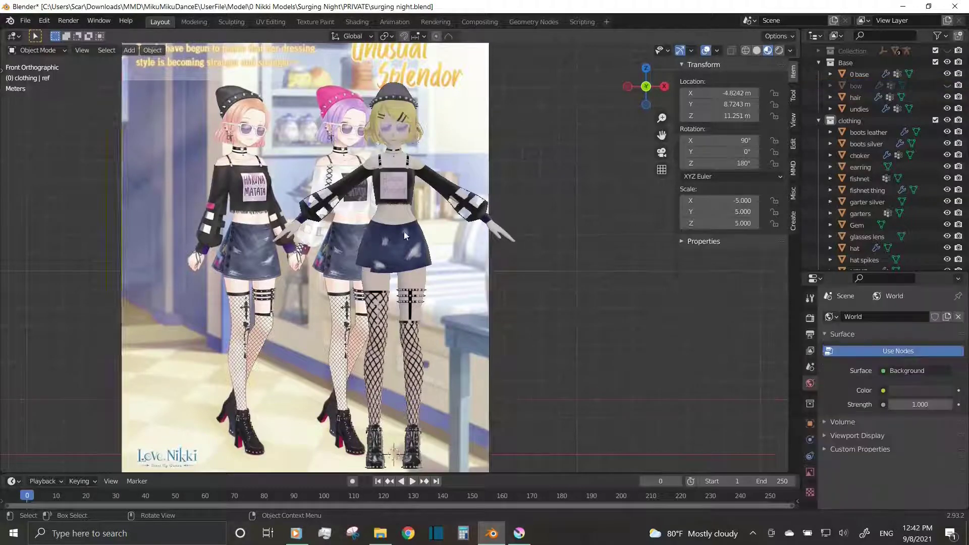
left_click(810, 440)
key("Down")
key("Down")
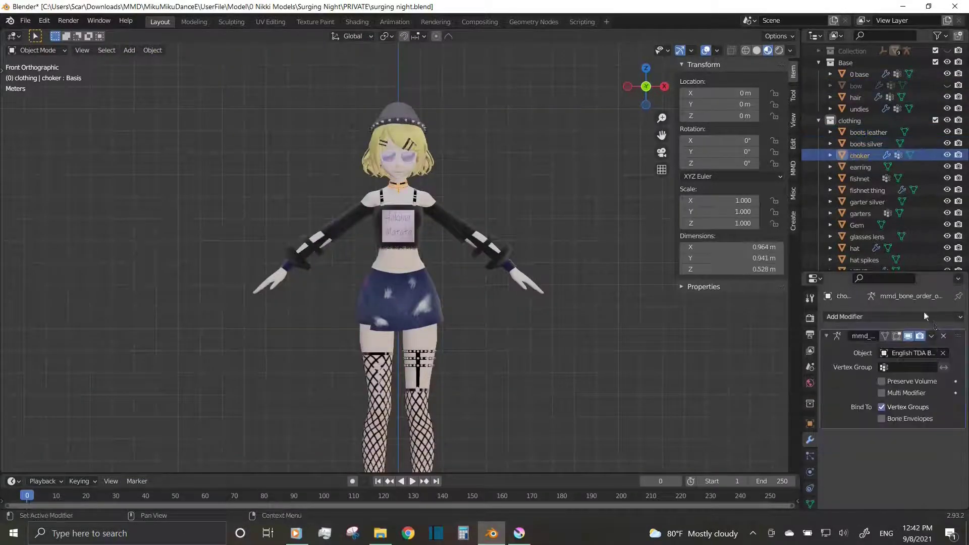
key("Down")
Apply modifiers on the fishnet thing, hat, skirt and top objects
key("Down")
key("Down")
key("ctrl+a")
key("ctrl+a")
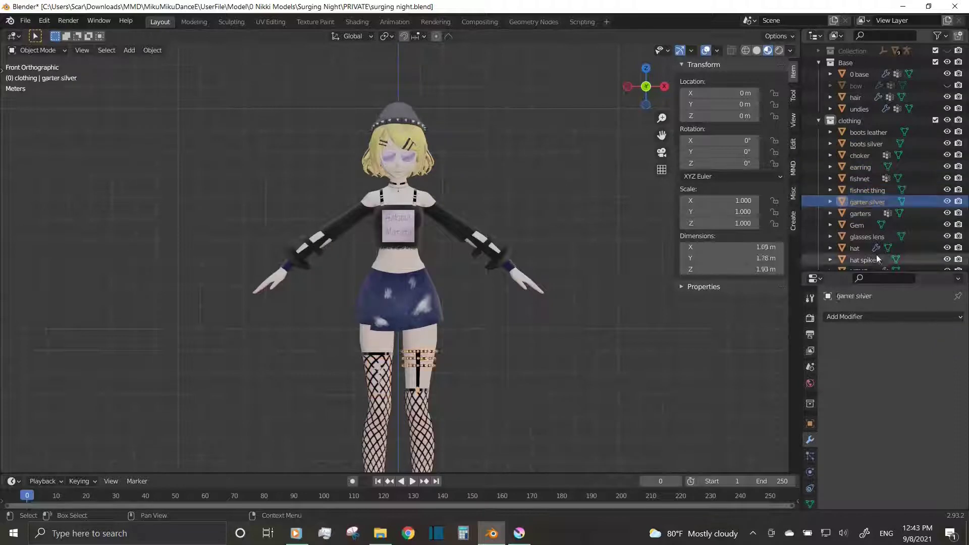
key("Down")
key("ctrl+a")
key("Down")
key("Down")
key("Down")
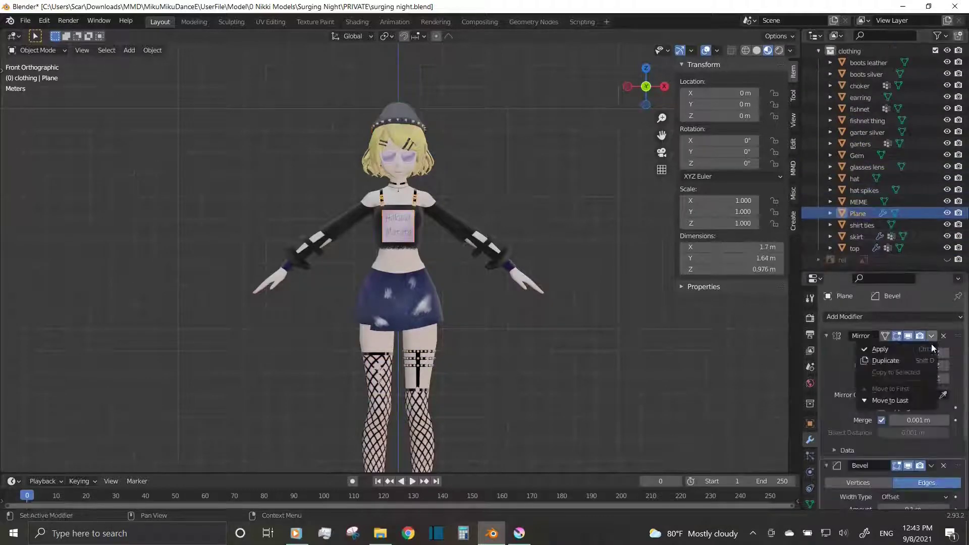
key("ctrl+a")
key("Down")
key("ctrl+a")
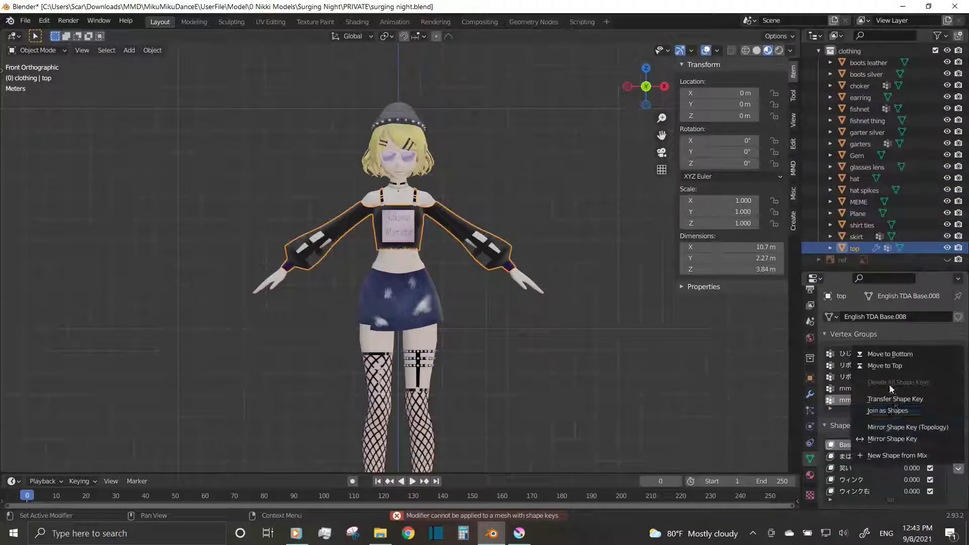
left_click(810, 394)
key("ctrl+a")
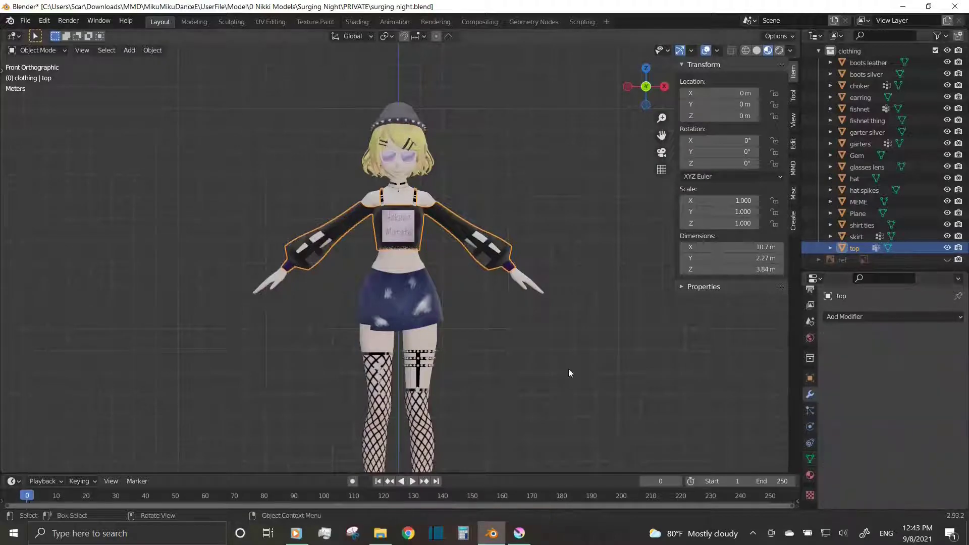
key("alt+Tab")
Resize the pink square to fit the row under the white squares
scroll(837, 347, "down", 2)
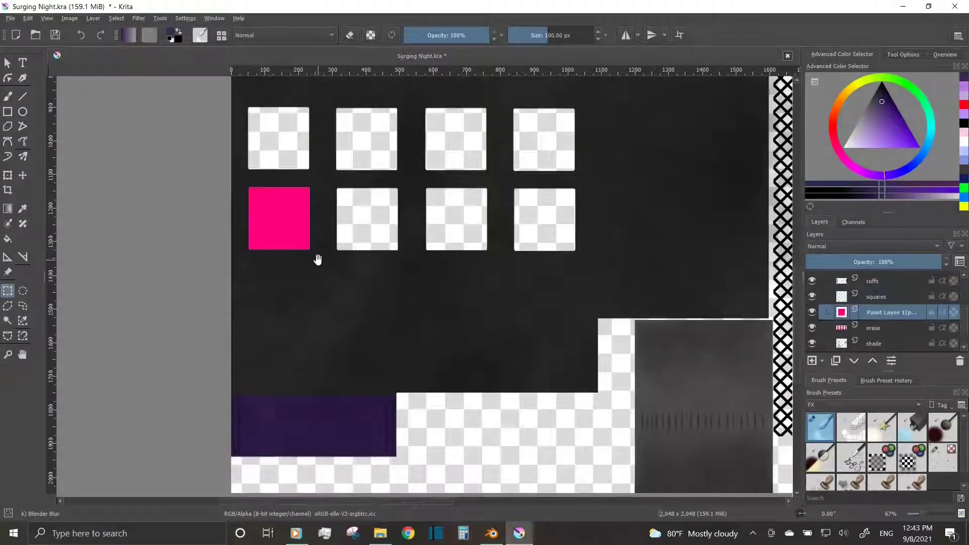
scroll(292, 226, "down", 3, "ctrl")
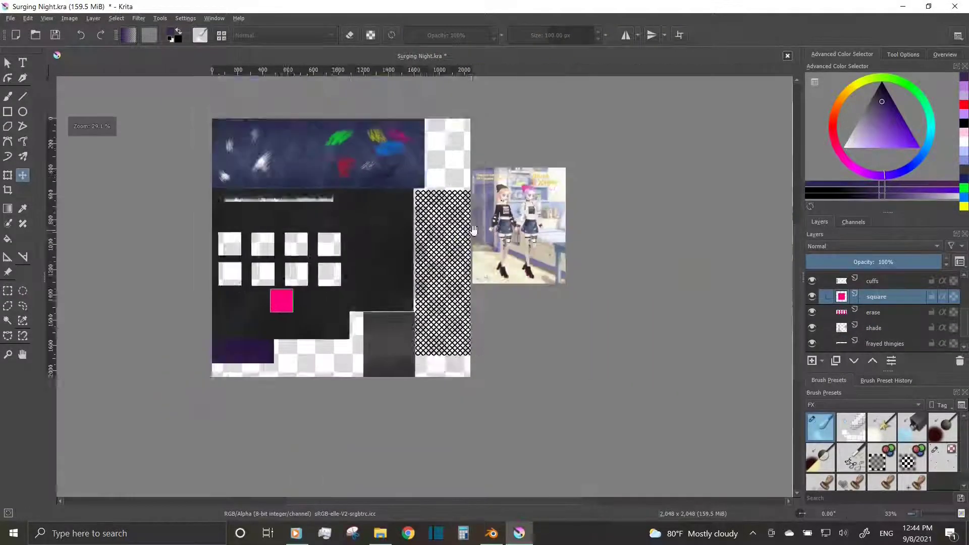
scroll(145, 381, "up", 5, "ctrl")
key("ctrl+t")
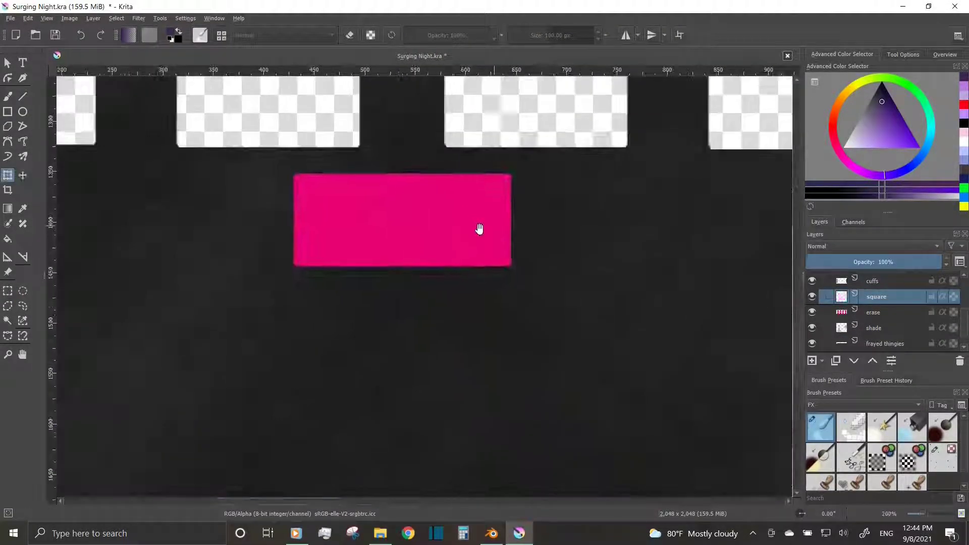
scroll(448, 253, "down", 3, "ctrl")
scroll(448, 253, "down", 2, "ctrl")
Export the texture over Surging Night.tga and reload it in Blender's UV Editing
key("ctrl+shift+e")
key("Return")
key("Return")
key("alt+Tab")
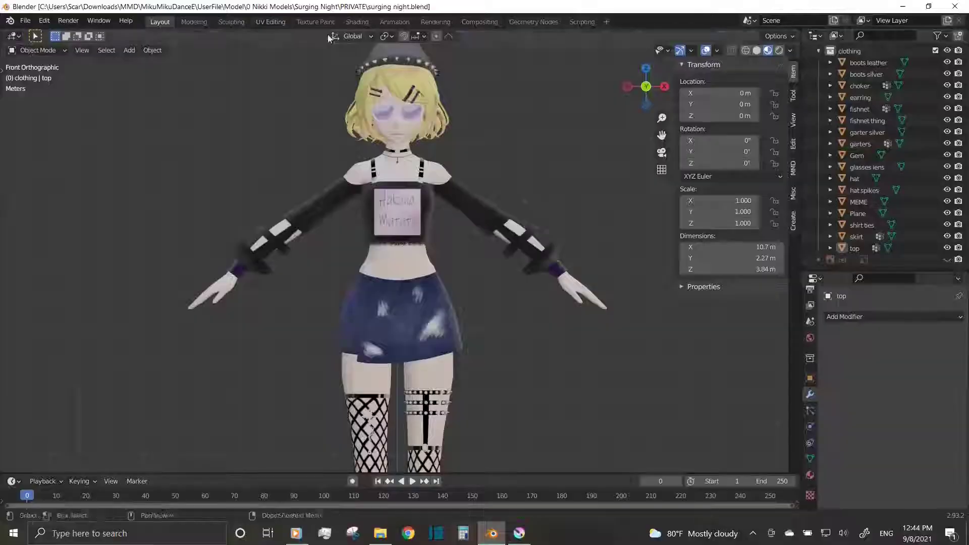
left_click(271, 22)
left_click(129, 50)
key("Return")
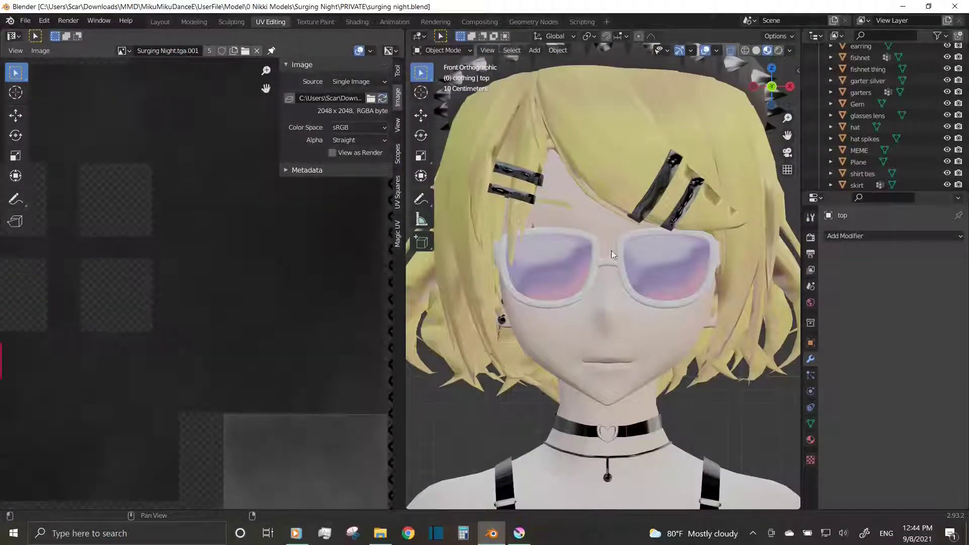
key("alt+Tab")
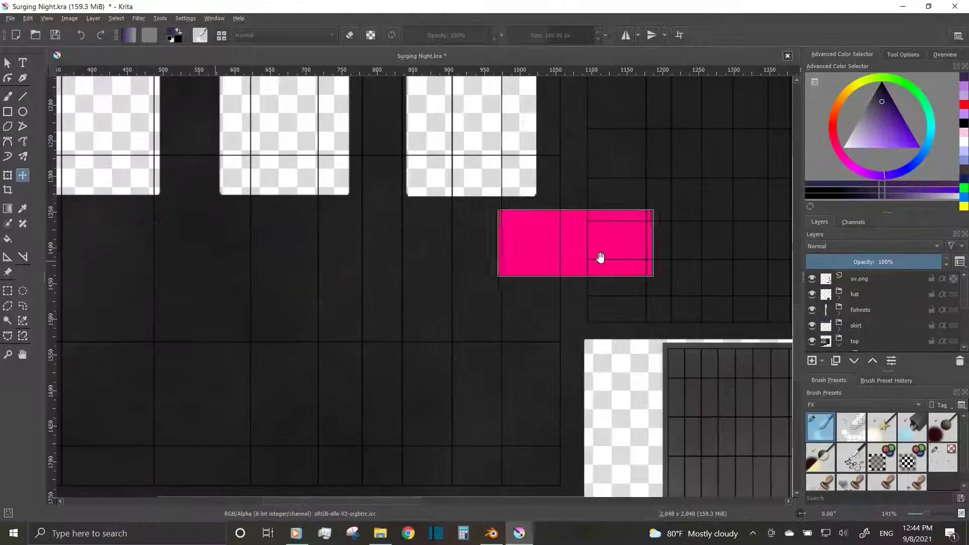
Place a second pink patch, hide the uv.png layer, and re-export to the tga
key("t")
scroll(684, 277, "down", 4, "ctrl")
scroll(499, 248, "up", 2, "ctrl")
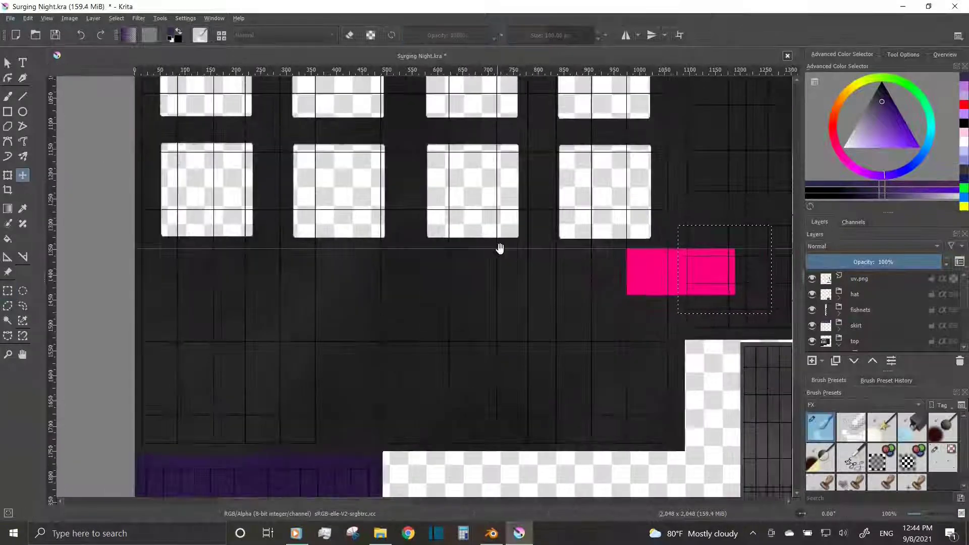
left_click(811, 279)
key("ctrl+s")
key("alt+Tab")
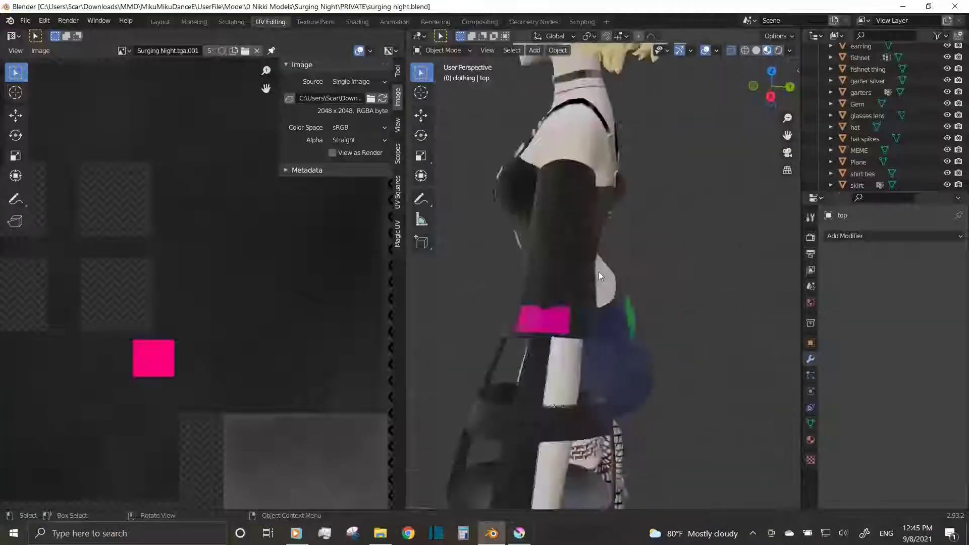
Circle- and box-select the top's sleeve UVs and move them onto the pink squares
key("Tab")
left_click(254, 434)
scroll(237, 378, "up", 2)
key("c")
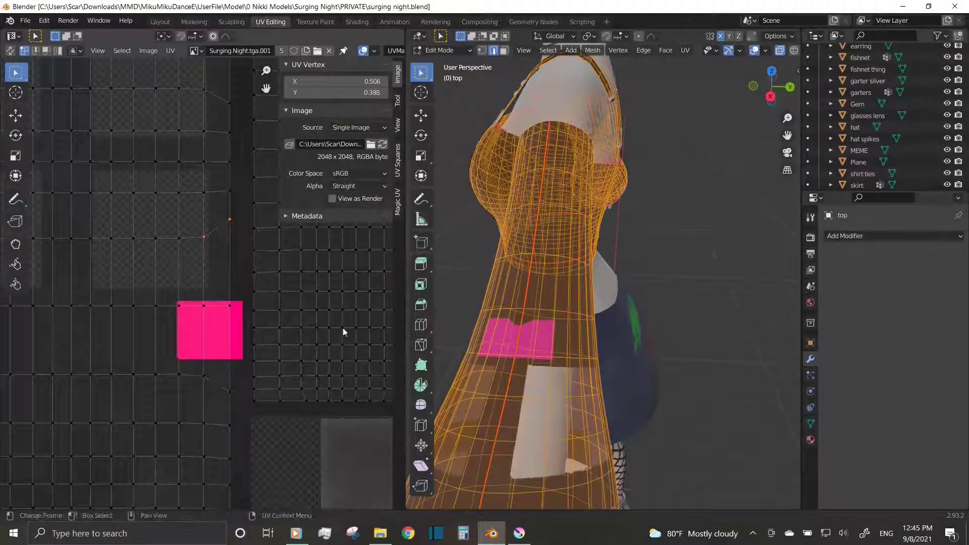
left_click(374, 50)
scroll(217, 298, "up", 2)
key("c")
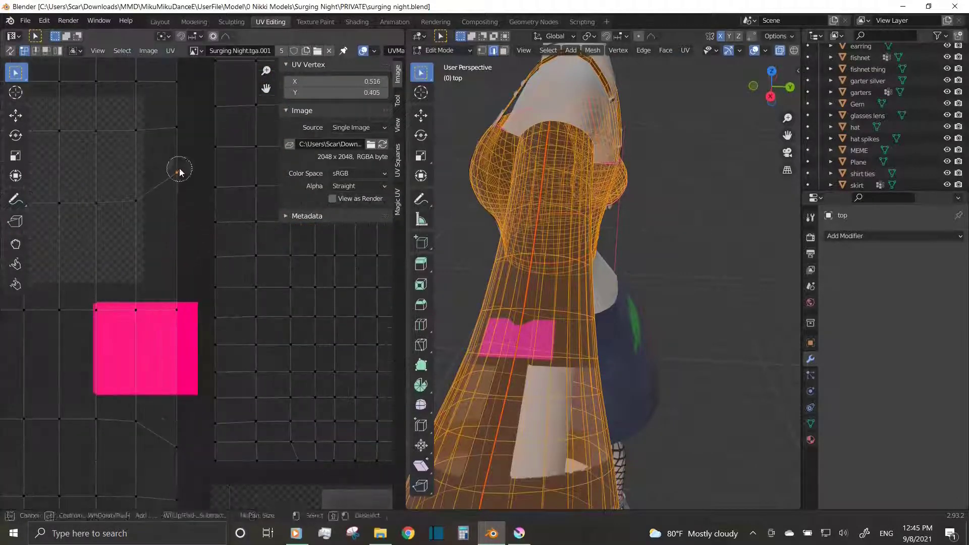
left_click(210, 200)
scroll(151, 253, "down", 2)
scroll(123, 320, "down", 2)
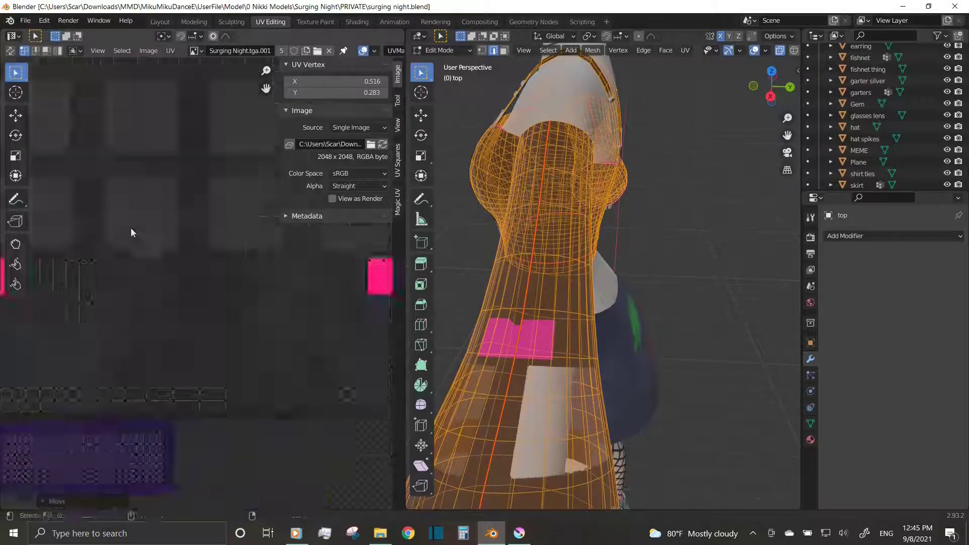
scroll(129, 234, "down", 2)
key("b")
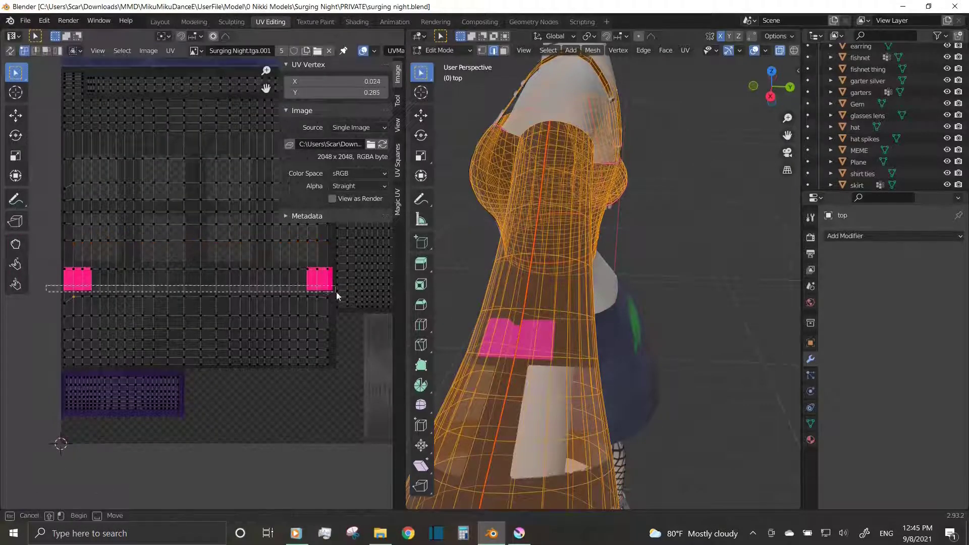
Export the texture from Krita again, replacing Surging Night.tga
left_click(519, 532)
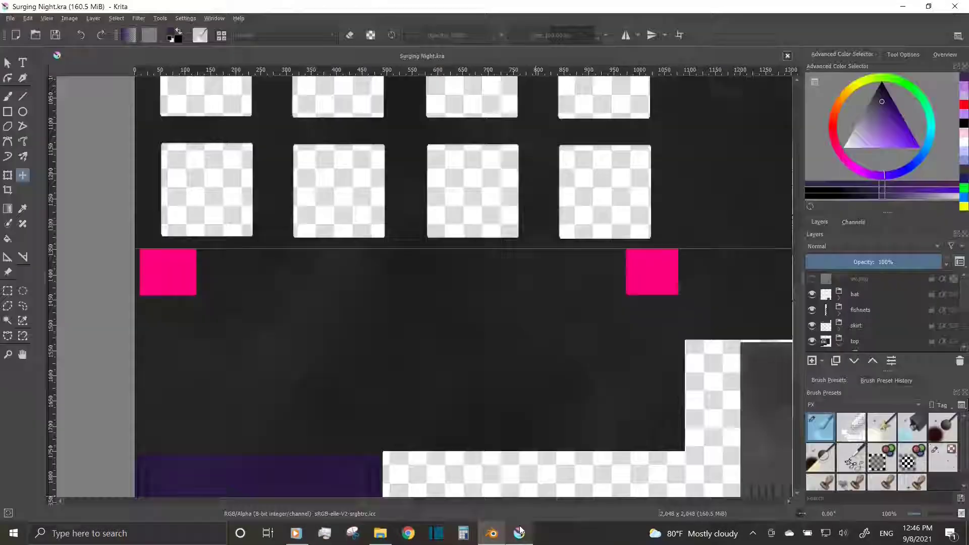
scroll(191, 251, "down", 5)
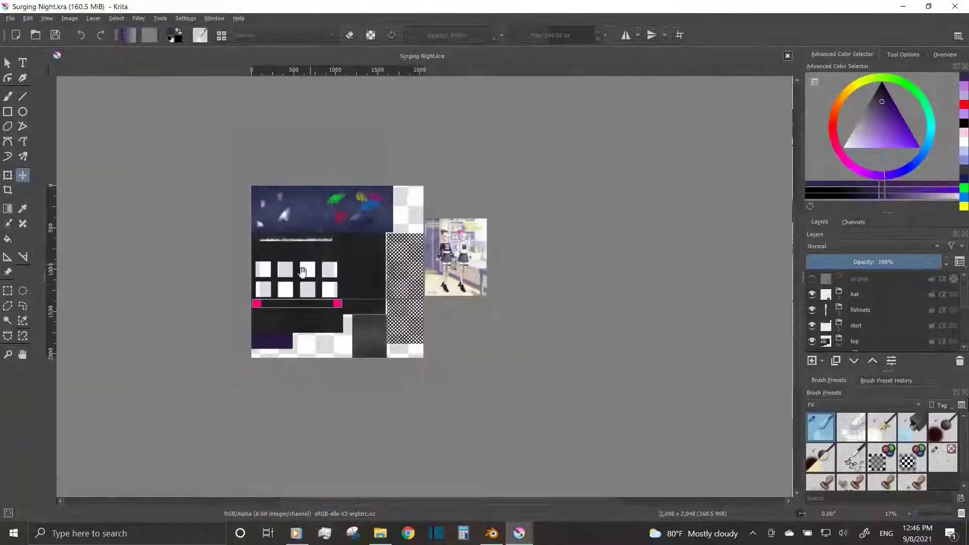
scroll(332, 267, "up", 3)
scroll(332, 267, "up", 2)
key("ctrl+shift+e")
key("Return")
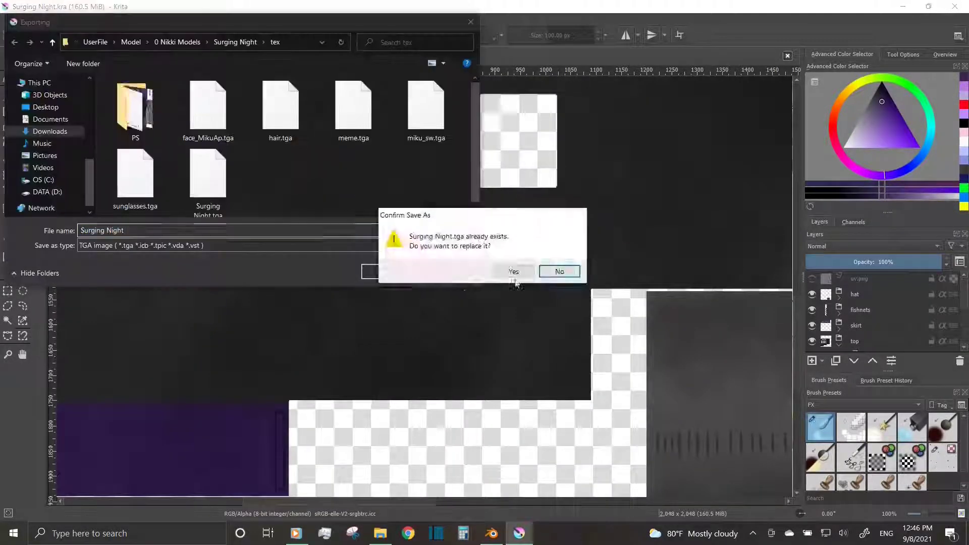
left_click(510, 271)
Orbit the model in Blender to check the pink patches on the sleeves
key("alt+Tab")
key("alt+Tab")
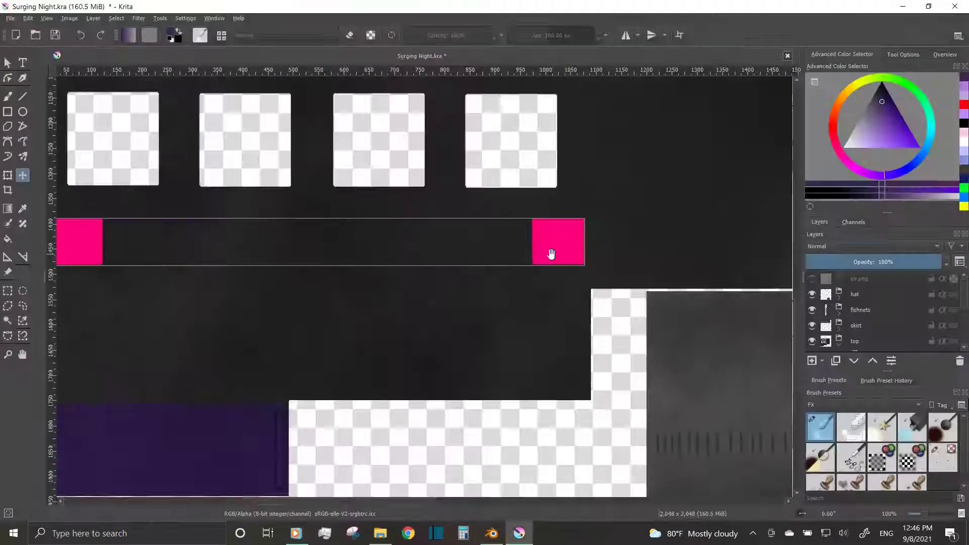
key("alt+Tab")
middle_click_drag(509, 283, 462, 289)
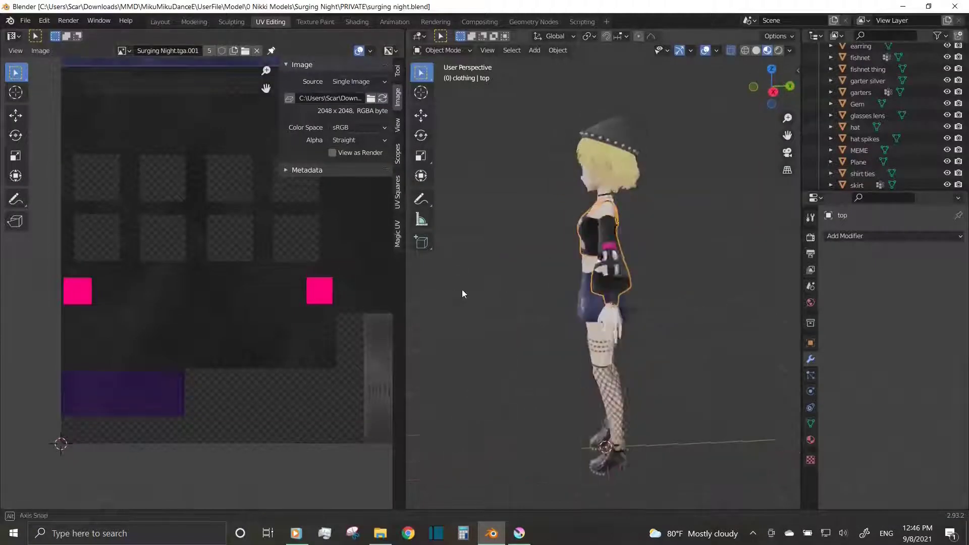
key("KP_1")
middle_click_drag(614, 273, 595, 277)
key("alt+Tab")
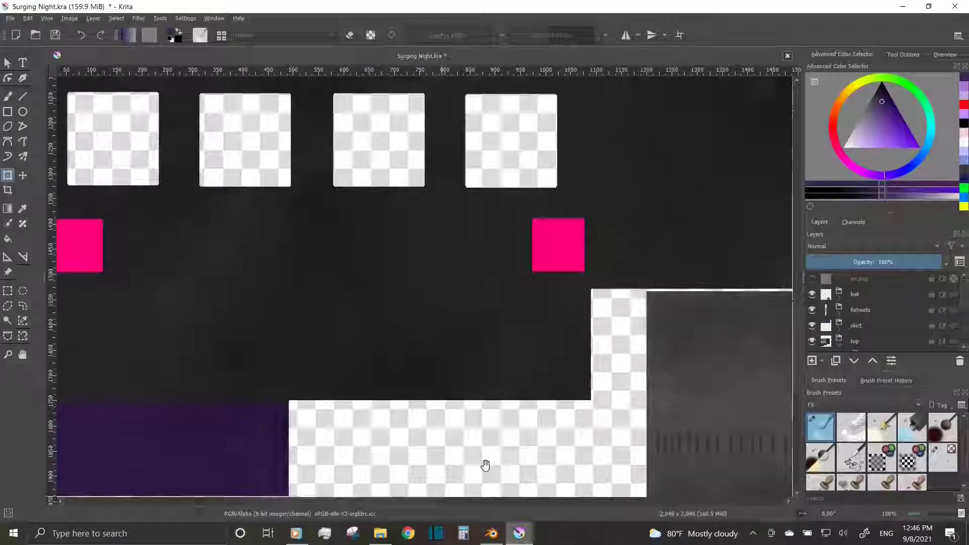